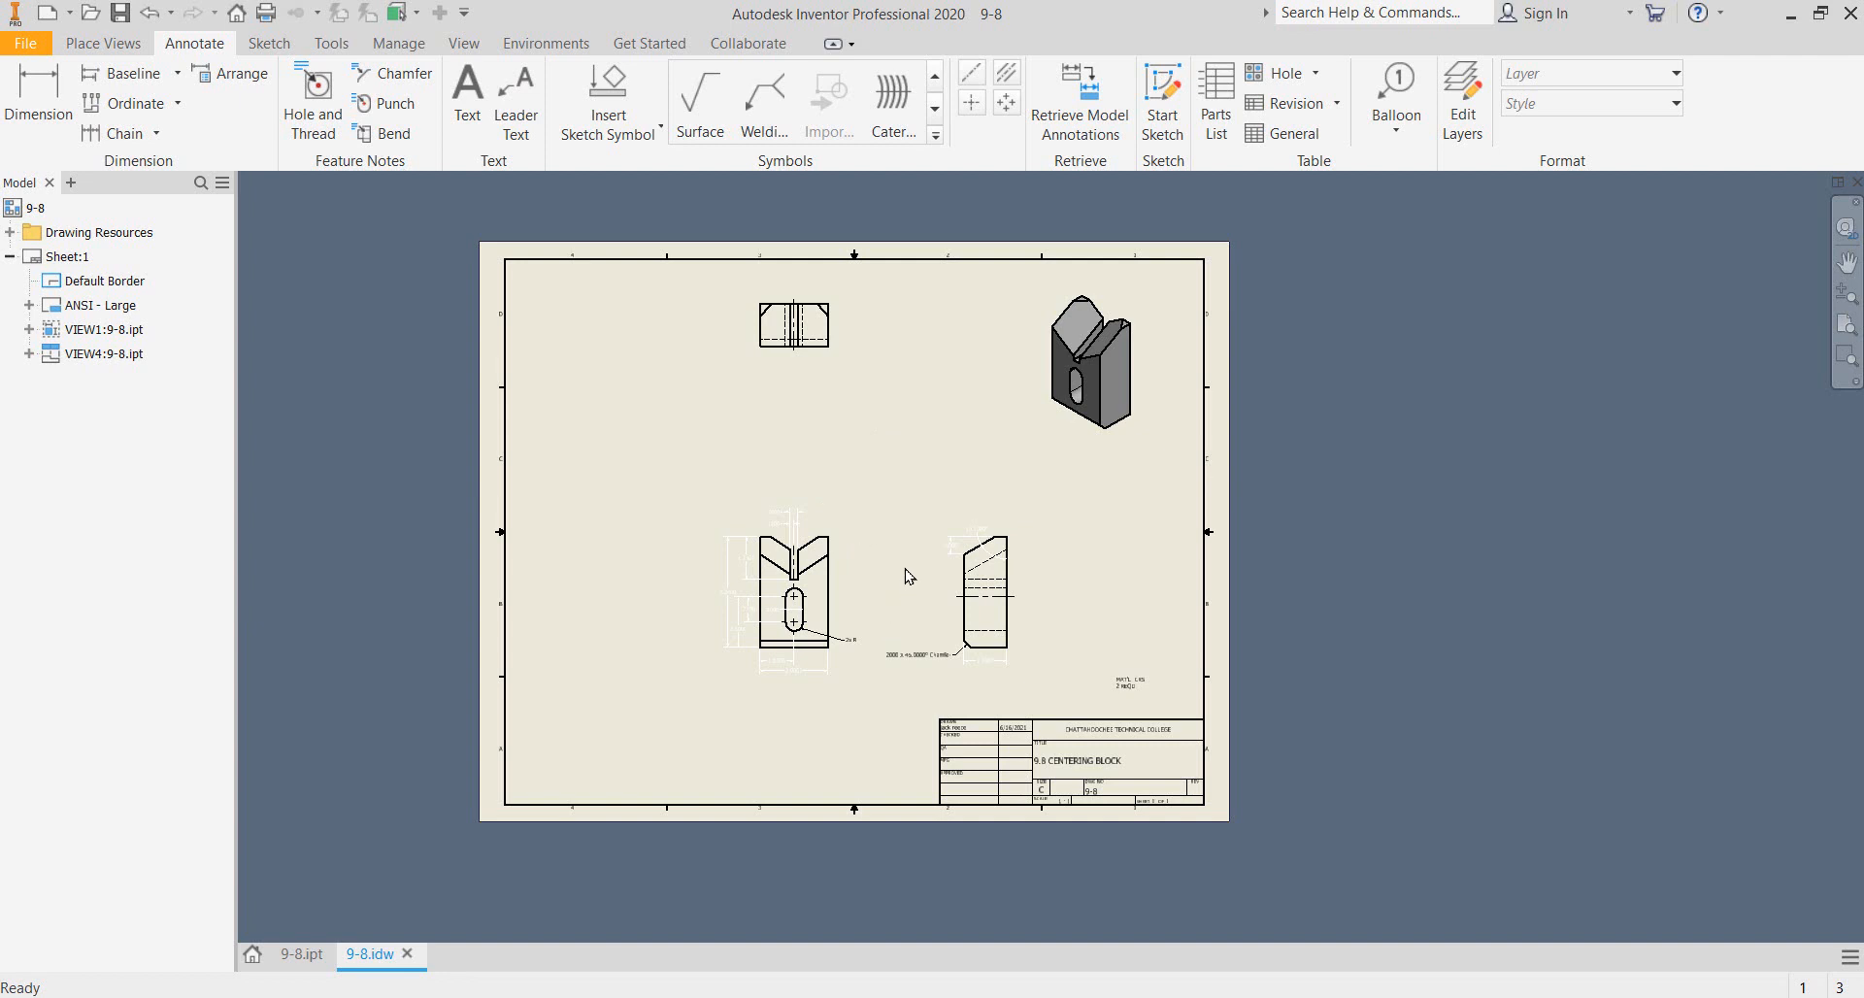
# - Extend the vertical line of the slot's upper center mark down toward the lower center mark in the front view
pyautogui.scroll(-3, 909, 576)
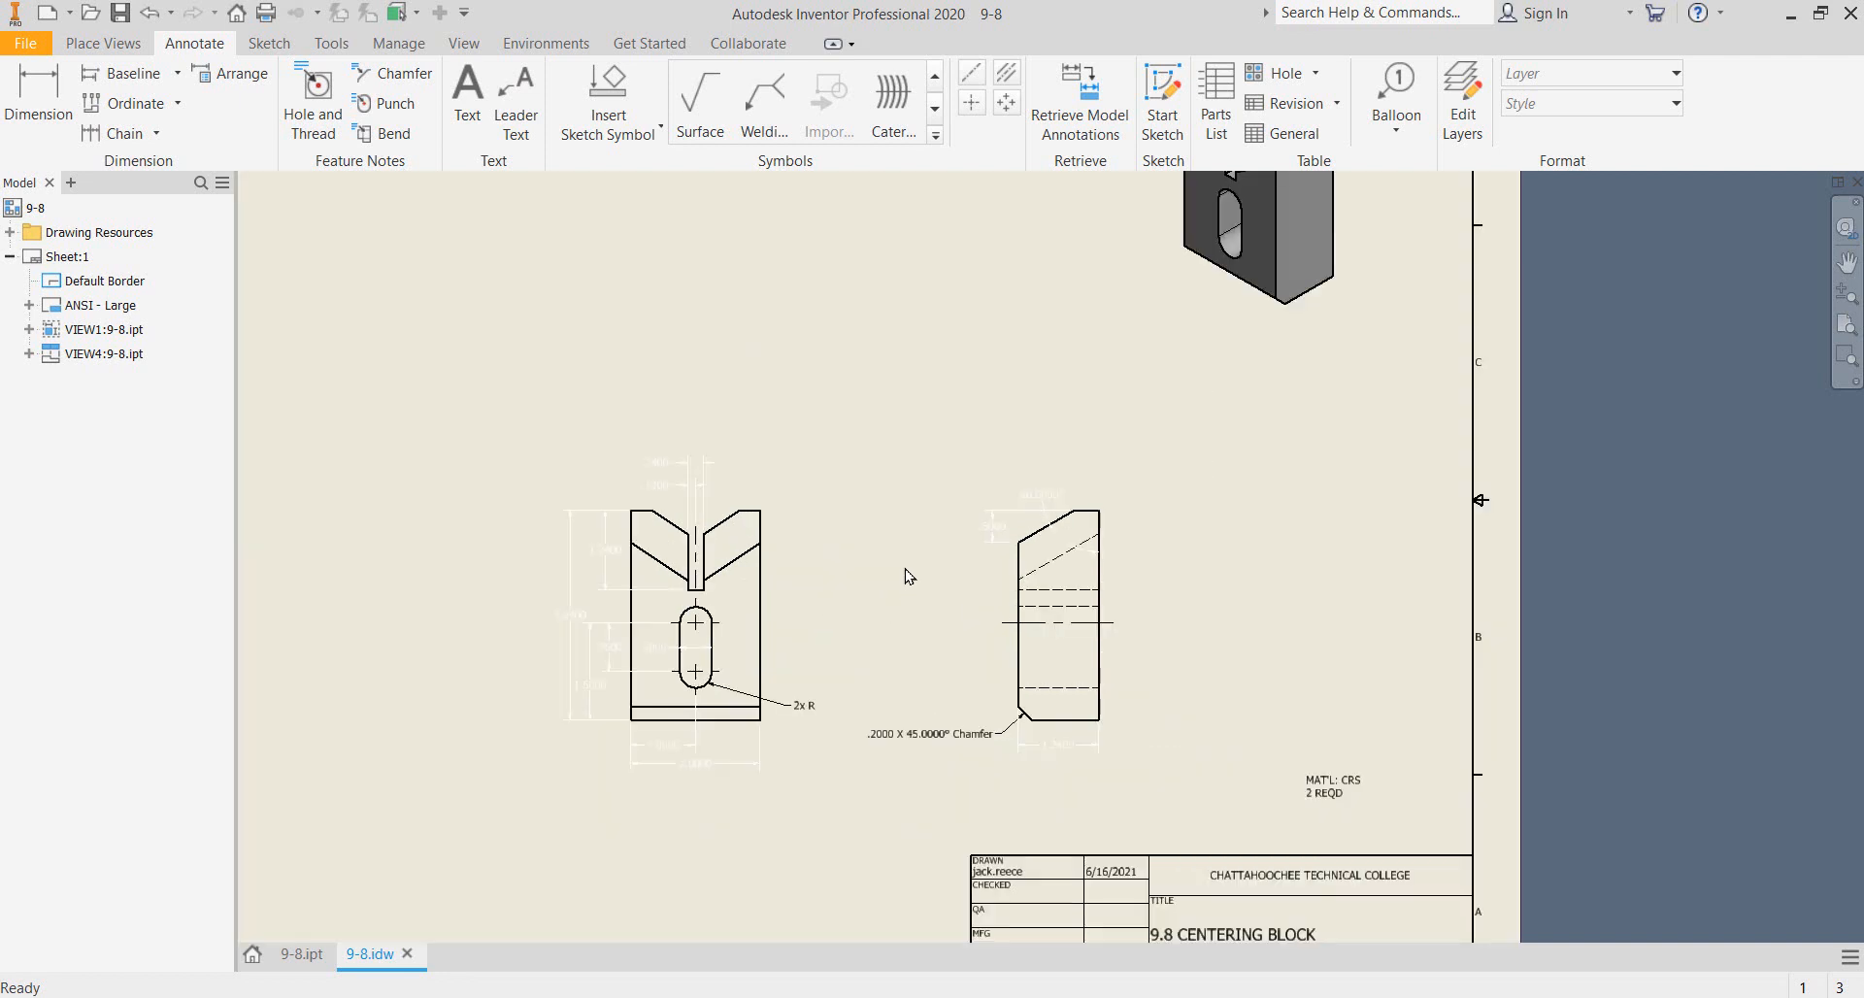
pyautogui.moveTo(882, 528)
pyautogui.mouseDown(button='middle')
pyautogui.moveTo(971, 606)
pyautogui.moveTo(1107, 544)
pyautogui.mouseUp(button='middle')
pyautogui.scroll(-3, 916, 688)
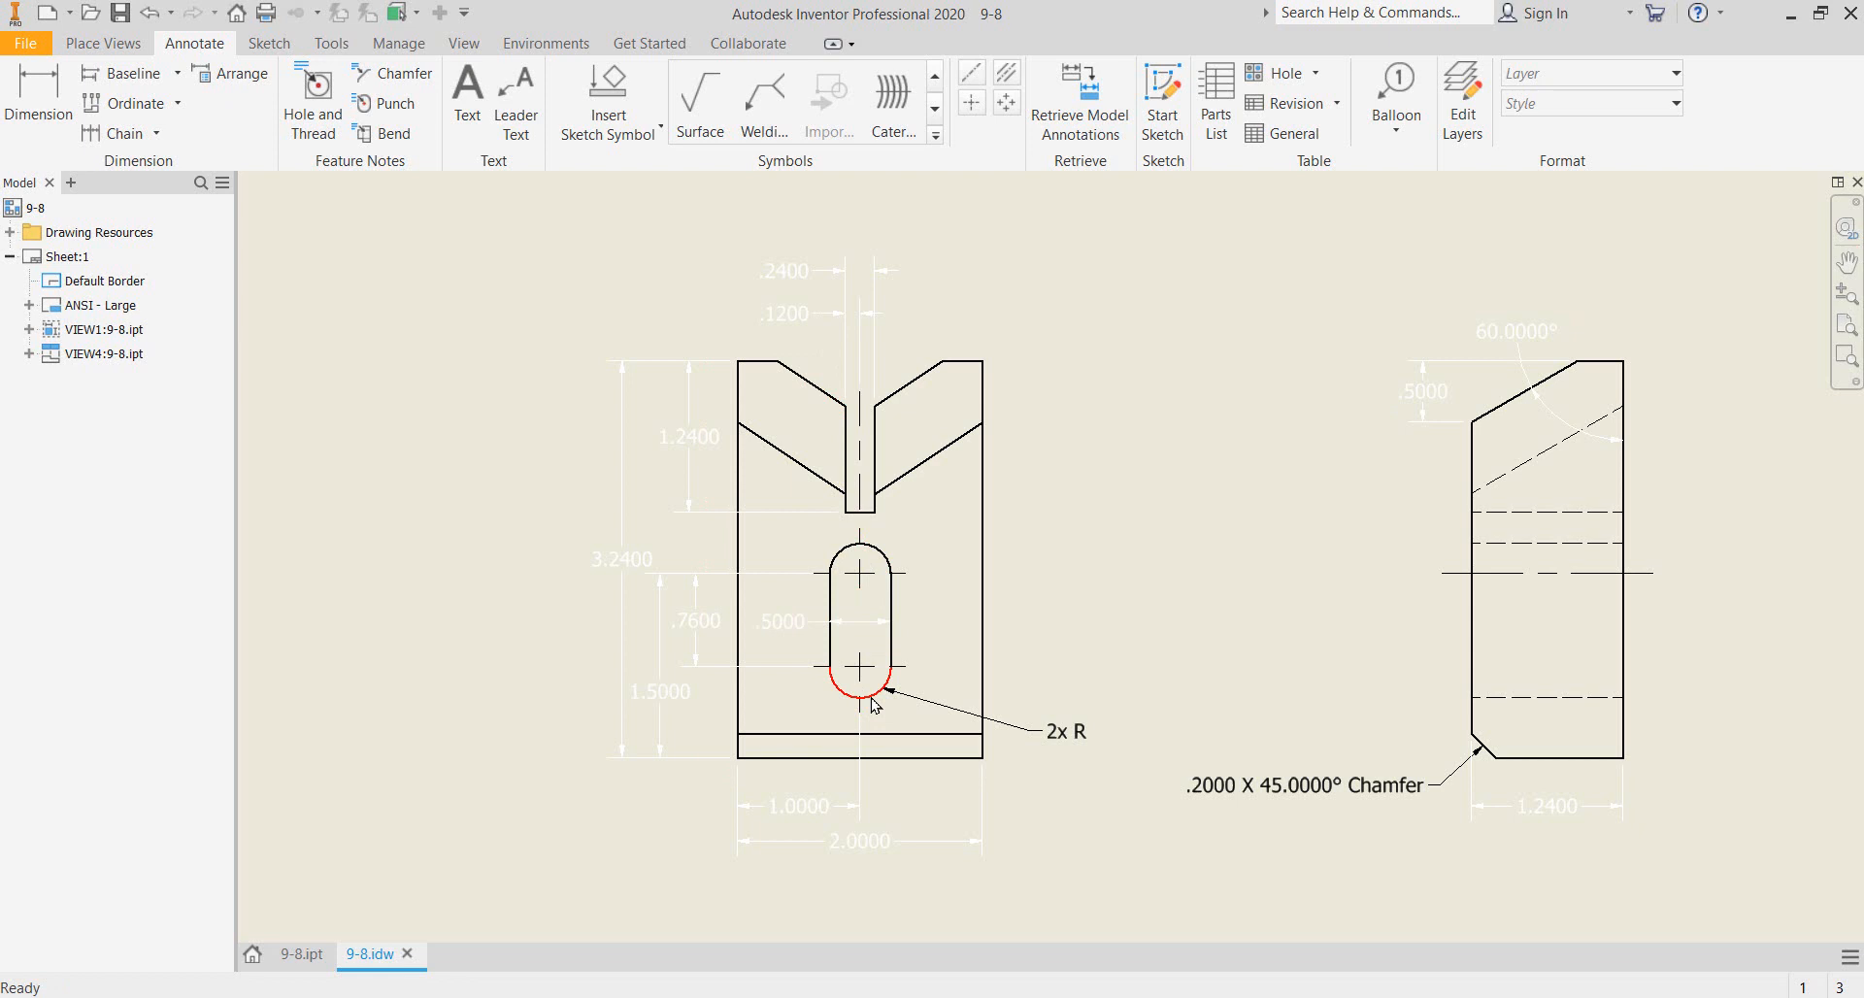
pyautogui.click(884, 571)
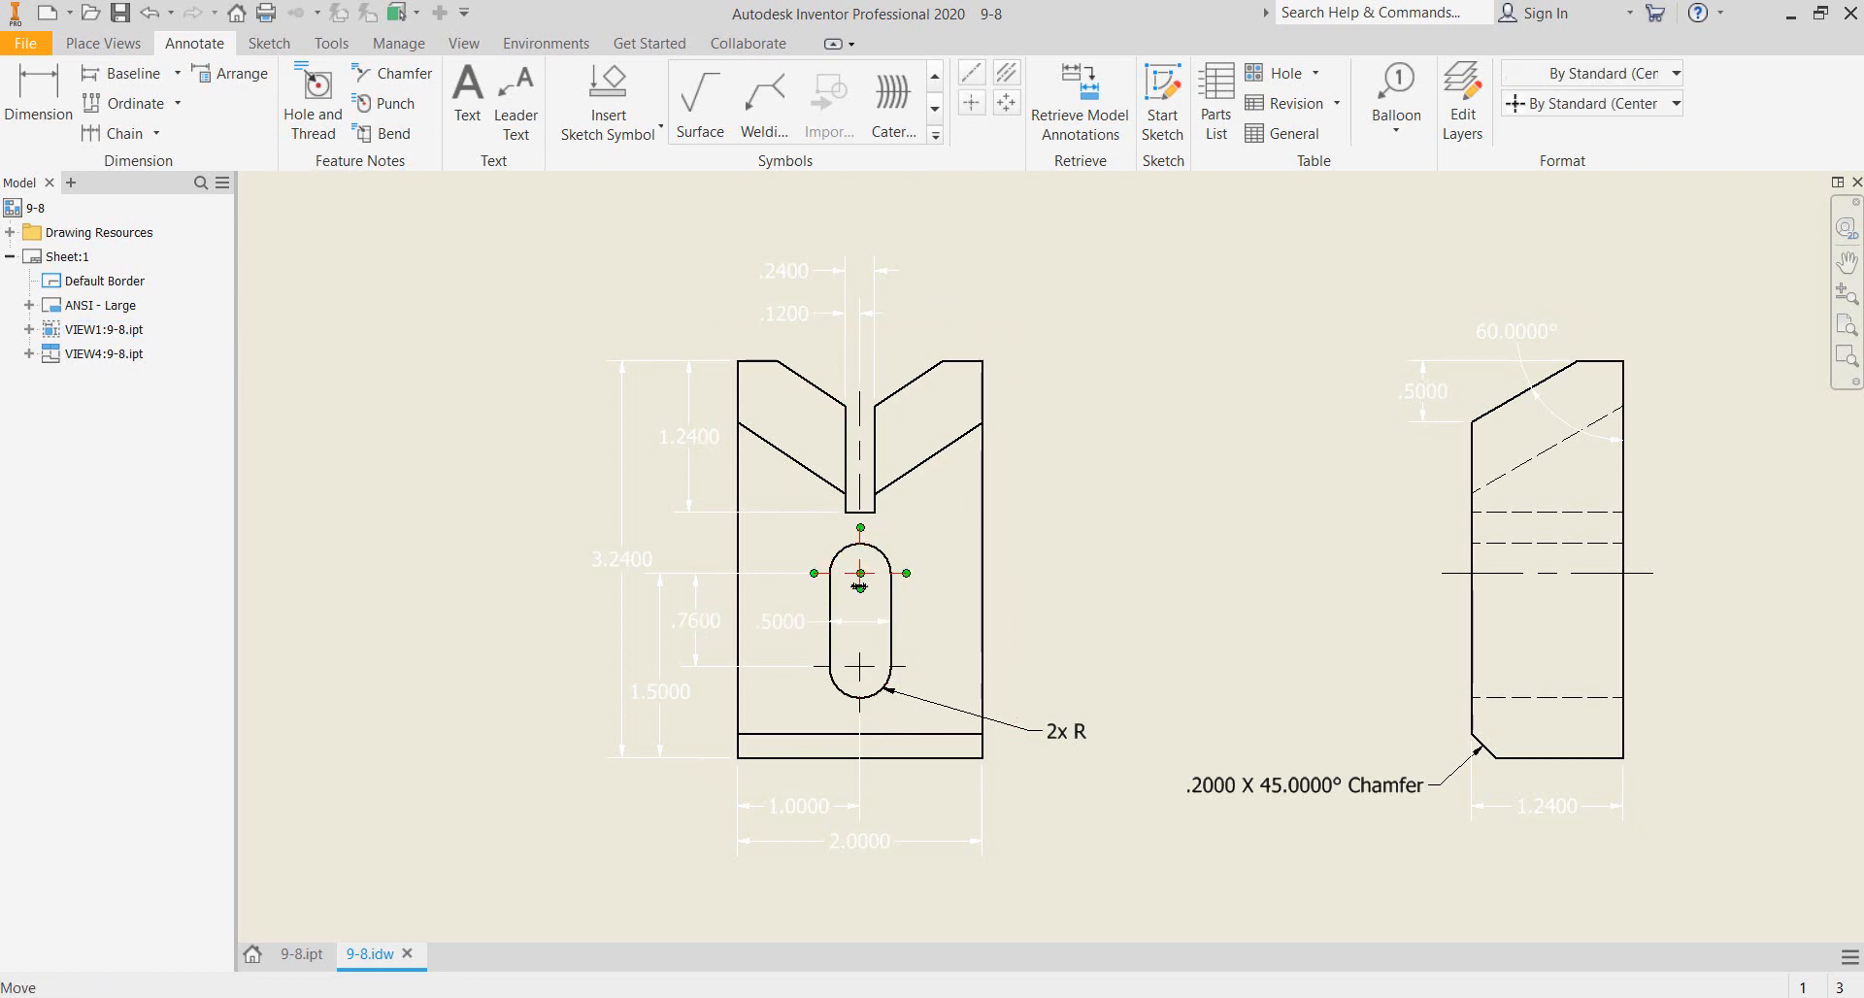
pyautogui.moveTo(859, 599); pyautogui.dragTo(858, 626)
pyautogui.moveTo(855, 642); pyautogui.dragTo(859, 641)
pyautogui.scroll(8, 862, 671)
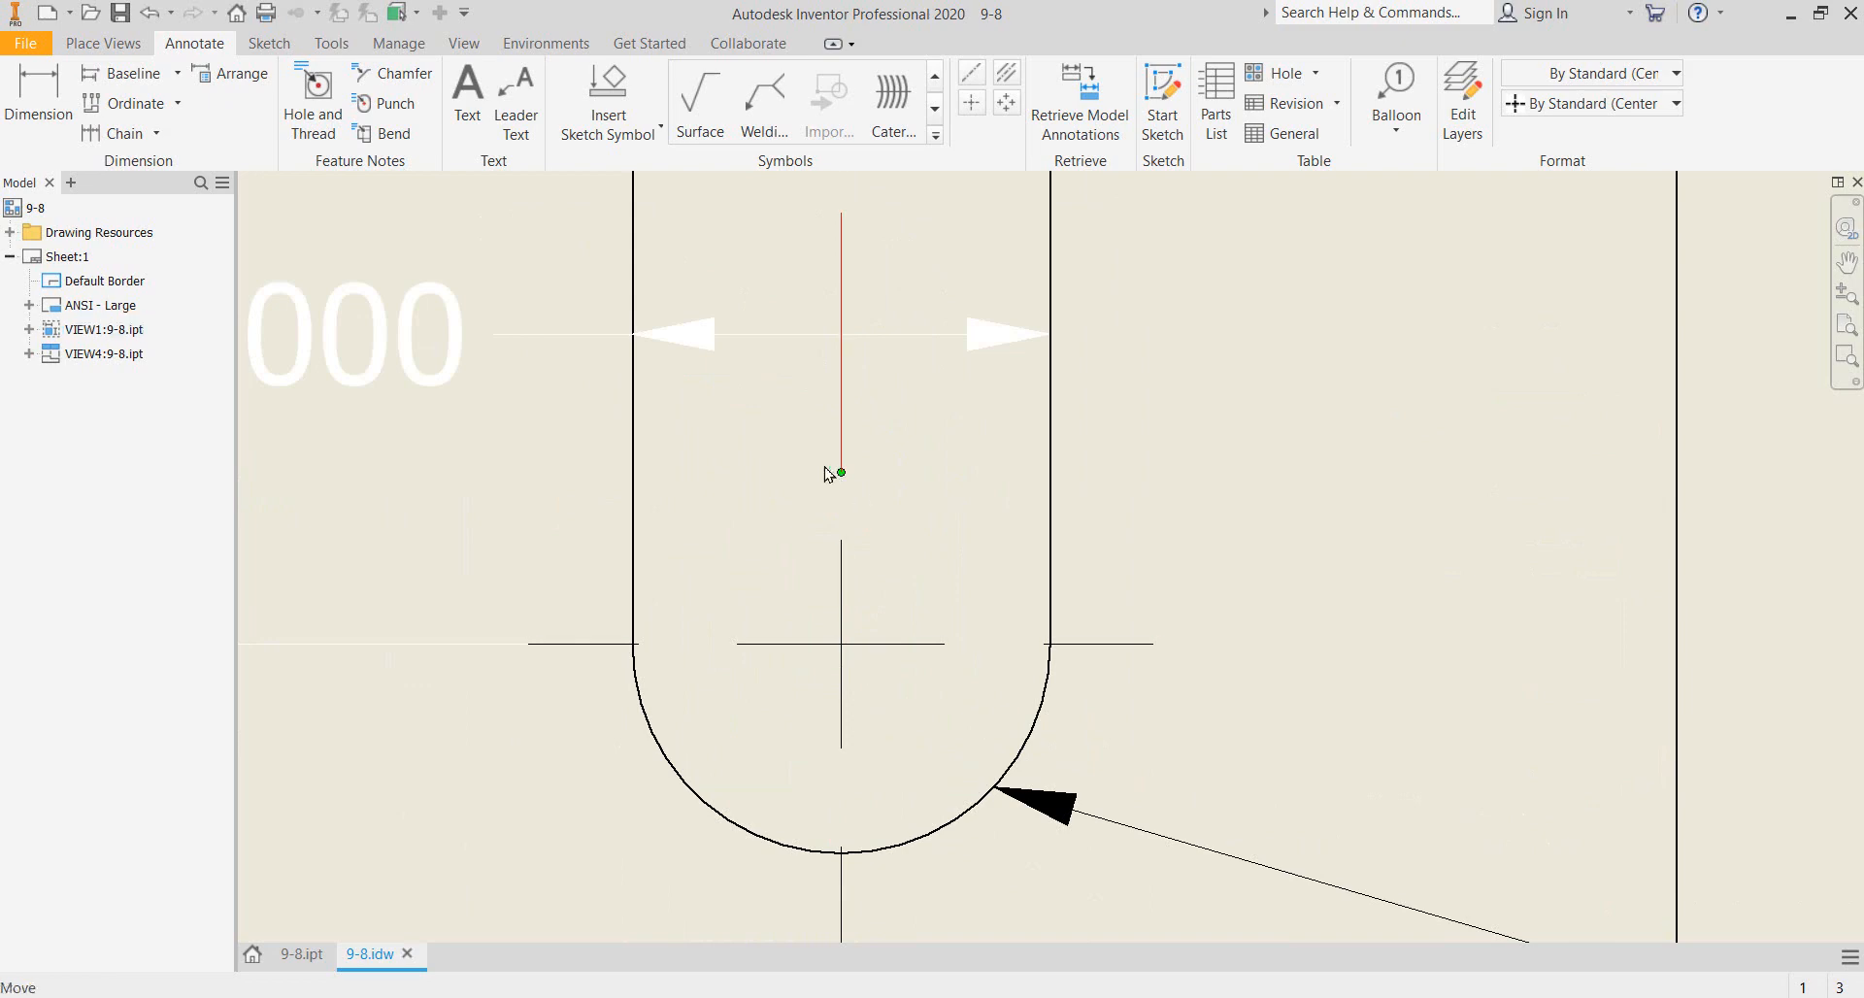
pyautogui.moveTo(842, 472); pyautogui.dragTo(844, 452)
pyautogui.scroll(-7, 870, 493)
pyautogui.scroll(-2, 1245, 435)
pyautogui.moveTo(1262, 433); pyautogui.dragTo(903, 568, button='middle')
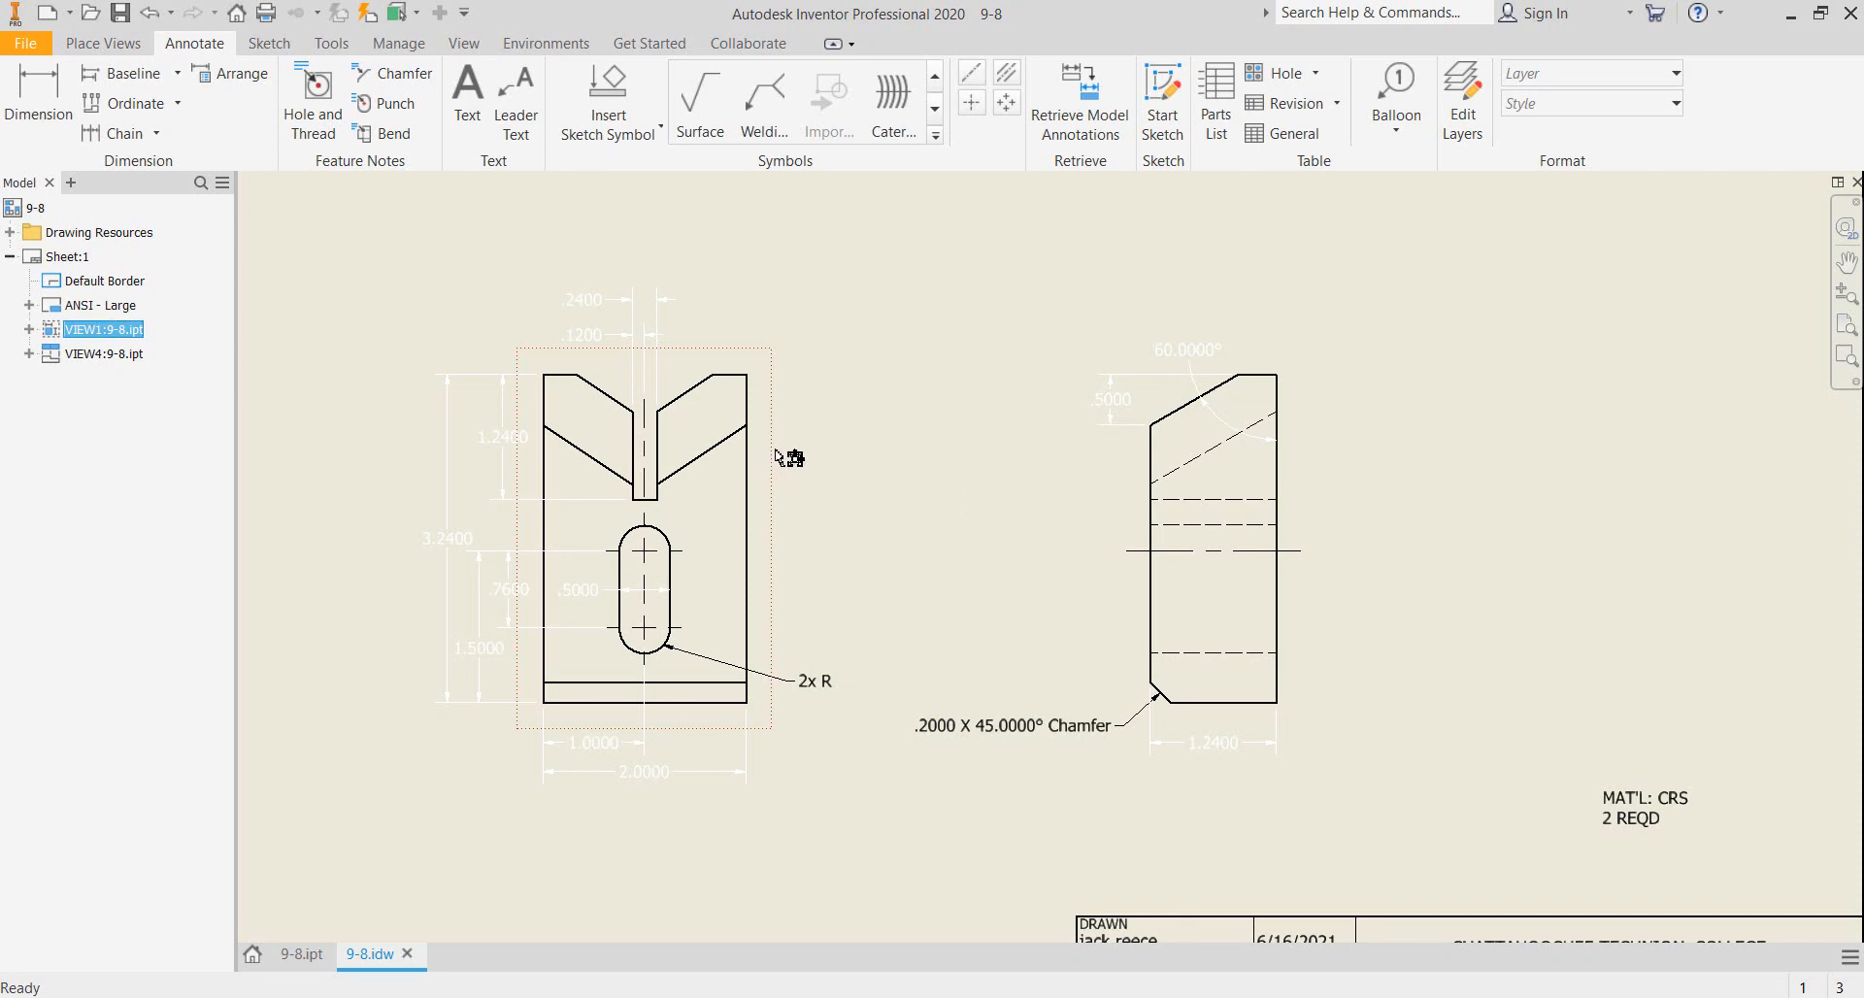
# - Turn on tangent edges in the front view's display options
pyautogui.rightClick(773, 419)
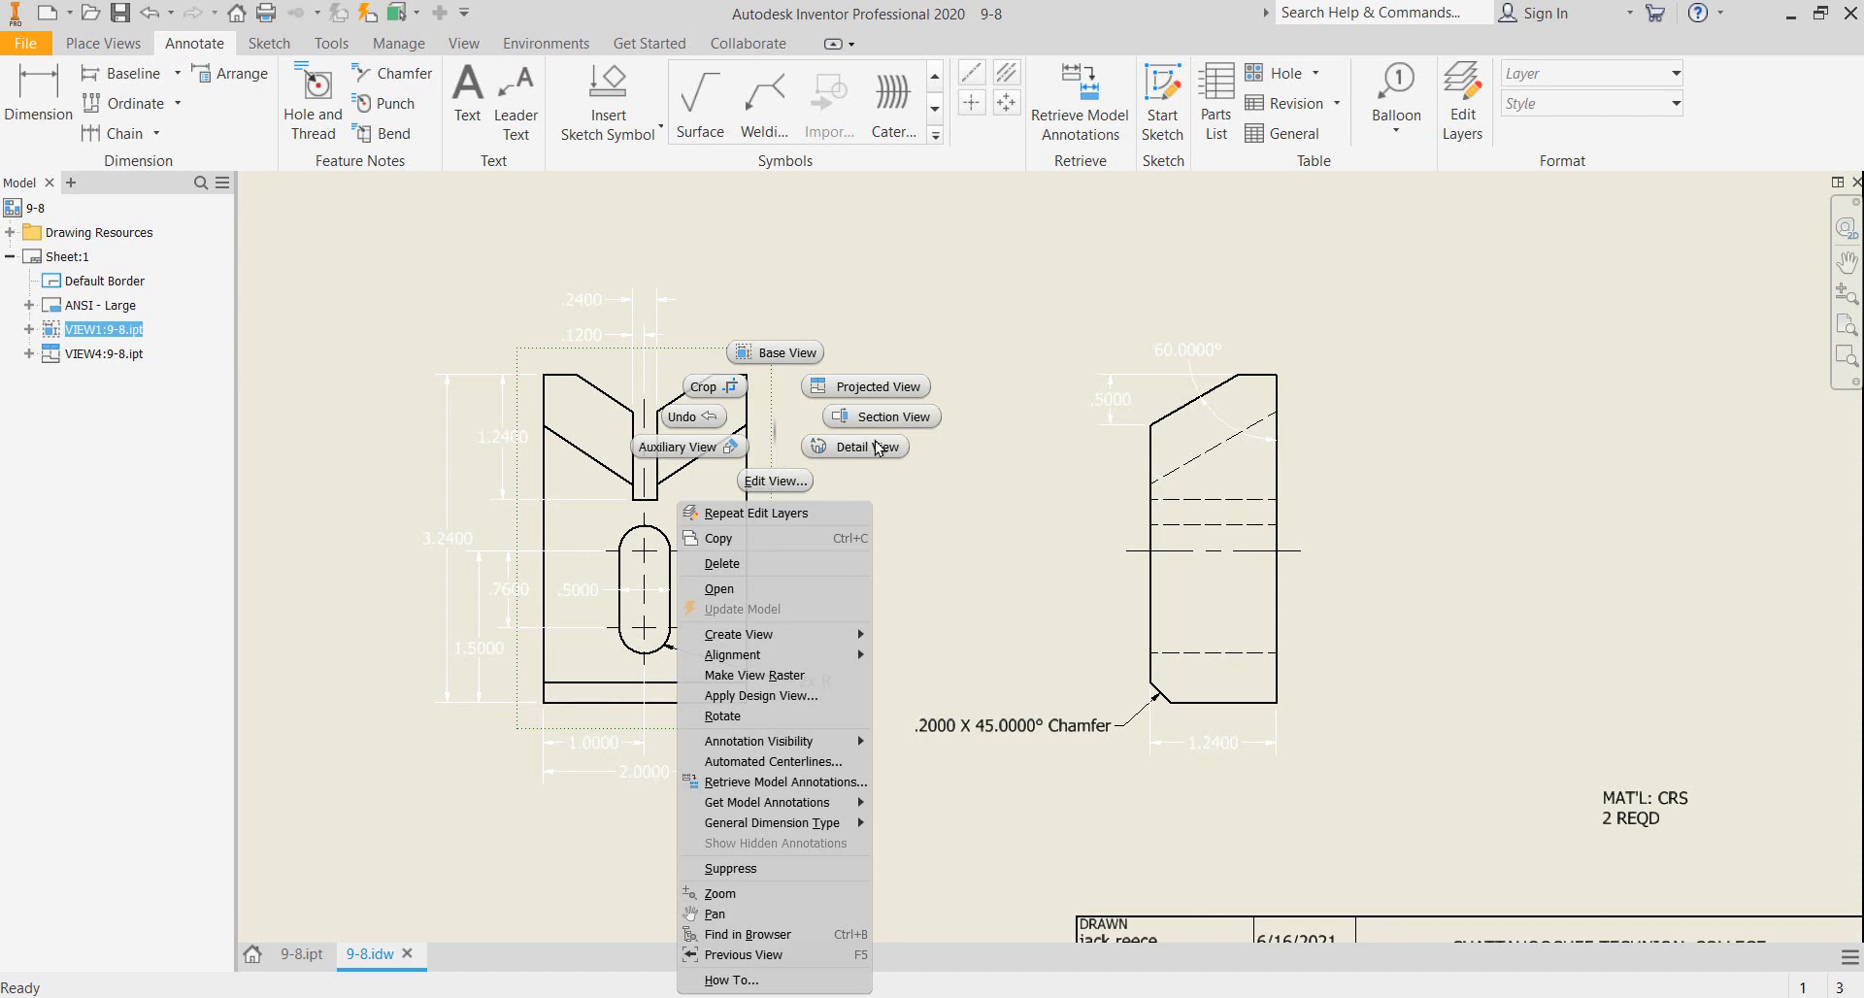
pyautogui.click(776, 480)
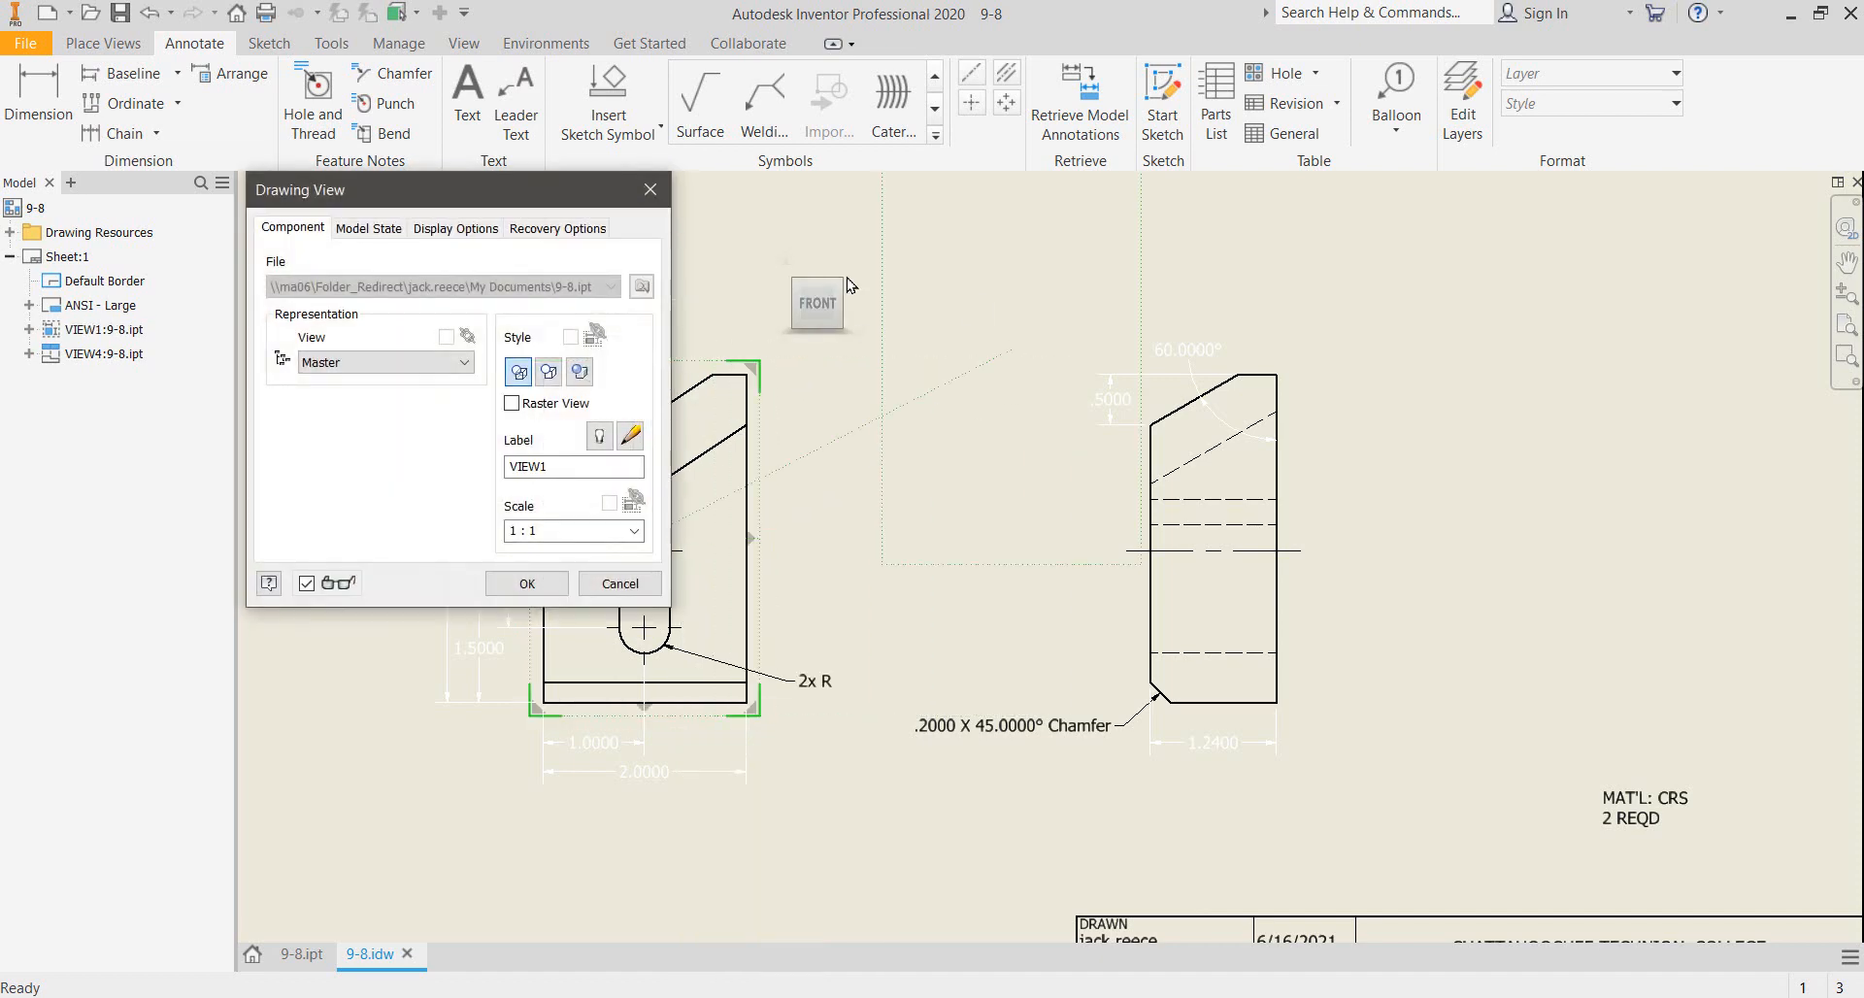
pyautogui.click(459, 231)
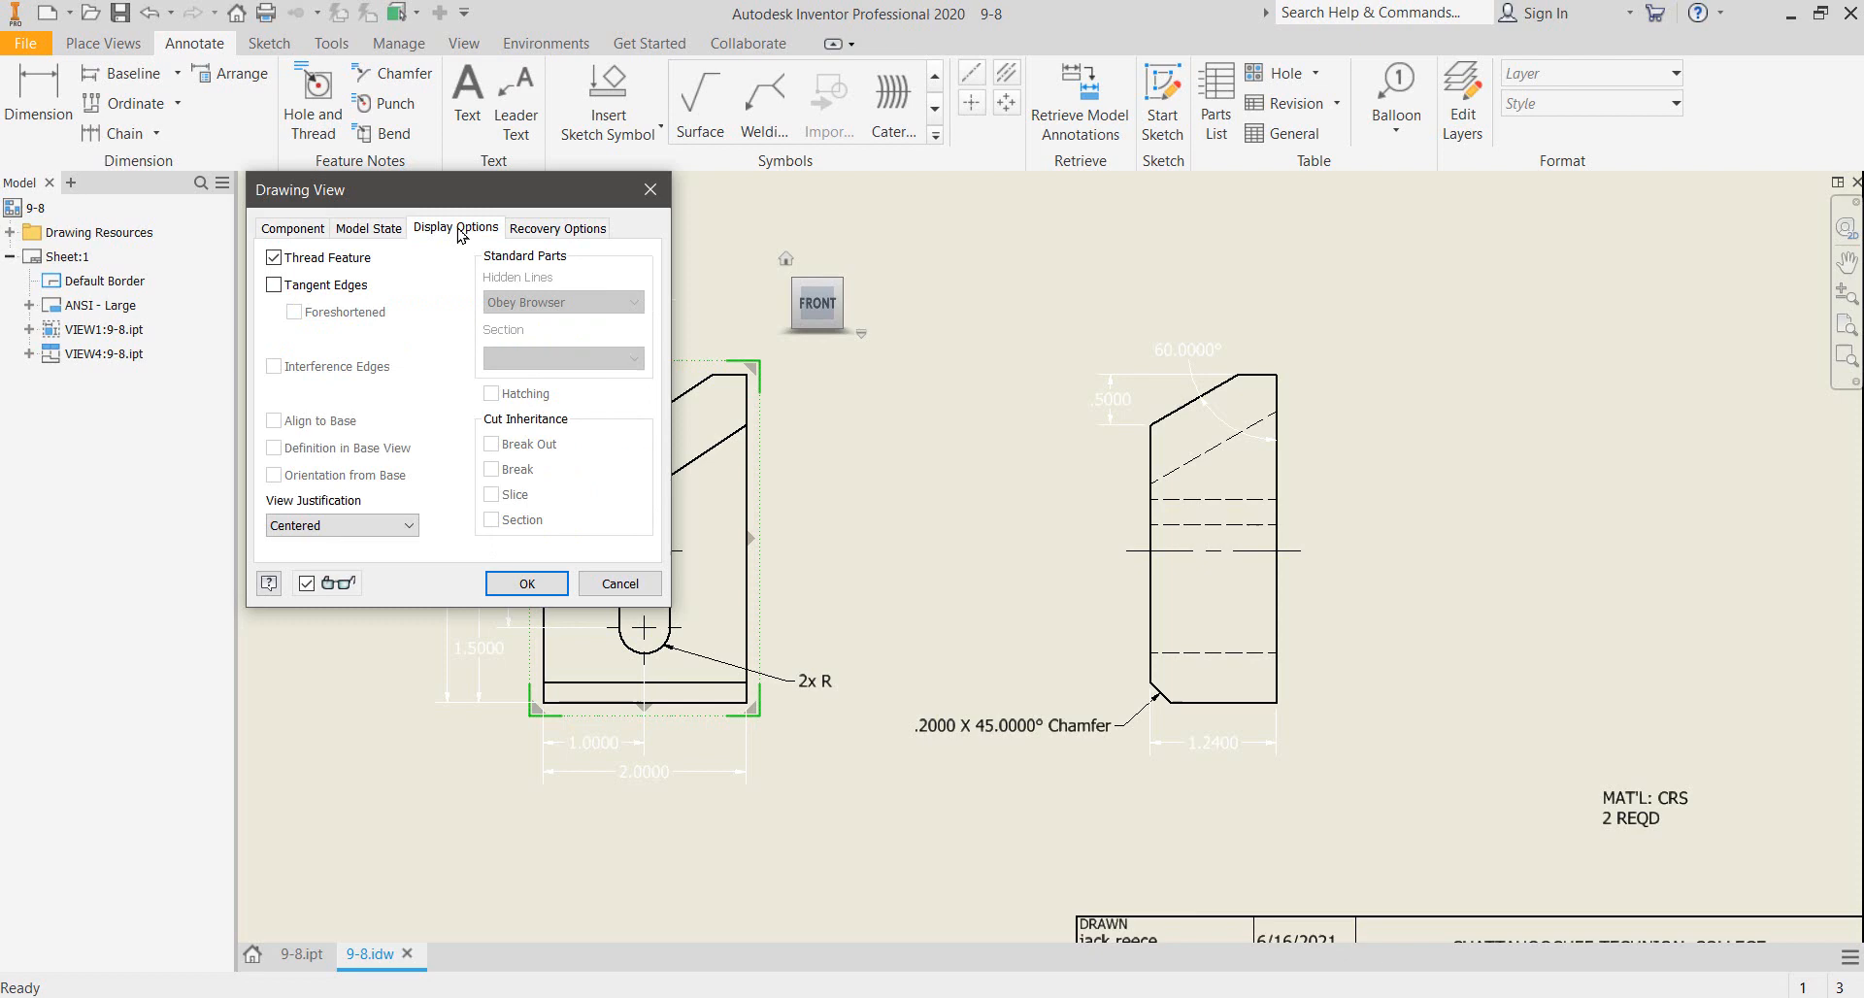
pyautogui.click(274, 284)
pyautogui.click(532, 583)
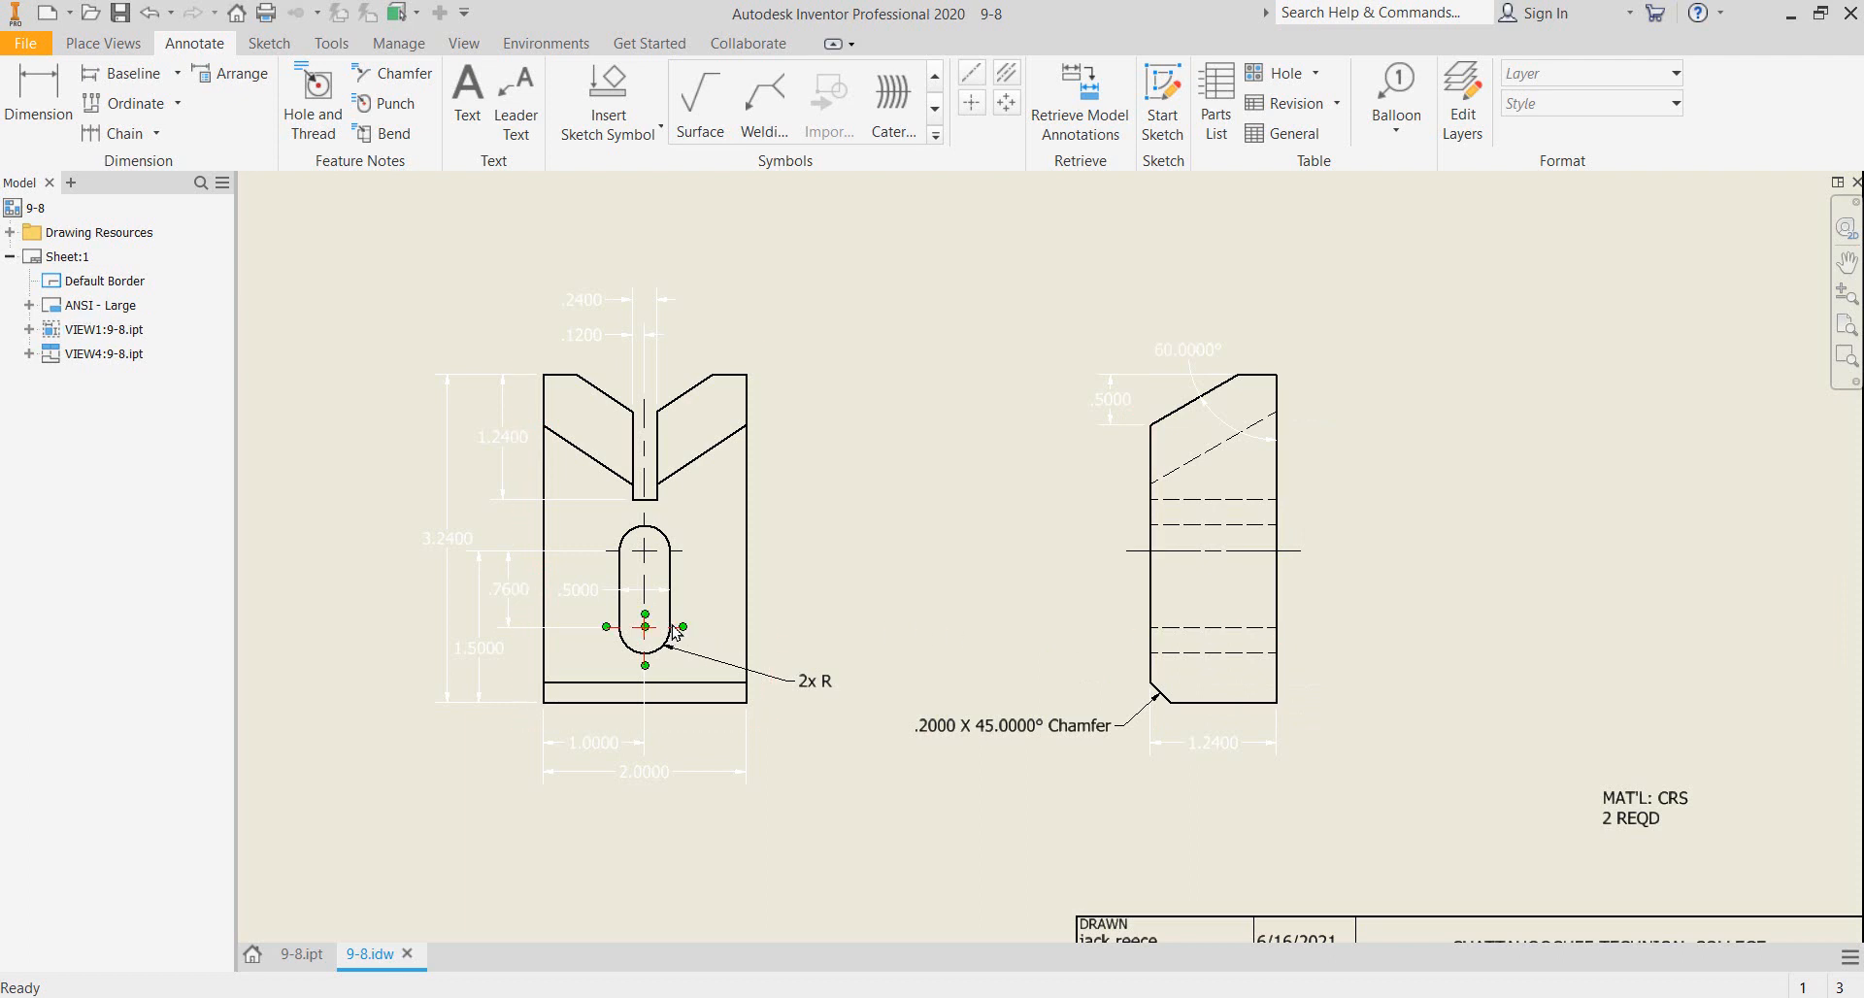
# - Draw a centerline in the side view from its front edge to its back edge at the slot's lower tangent line
pyautogui.scroll(-5, 1244, 678)
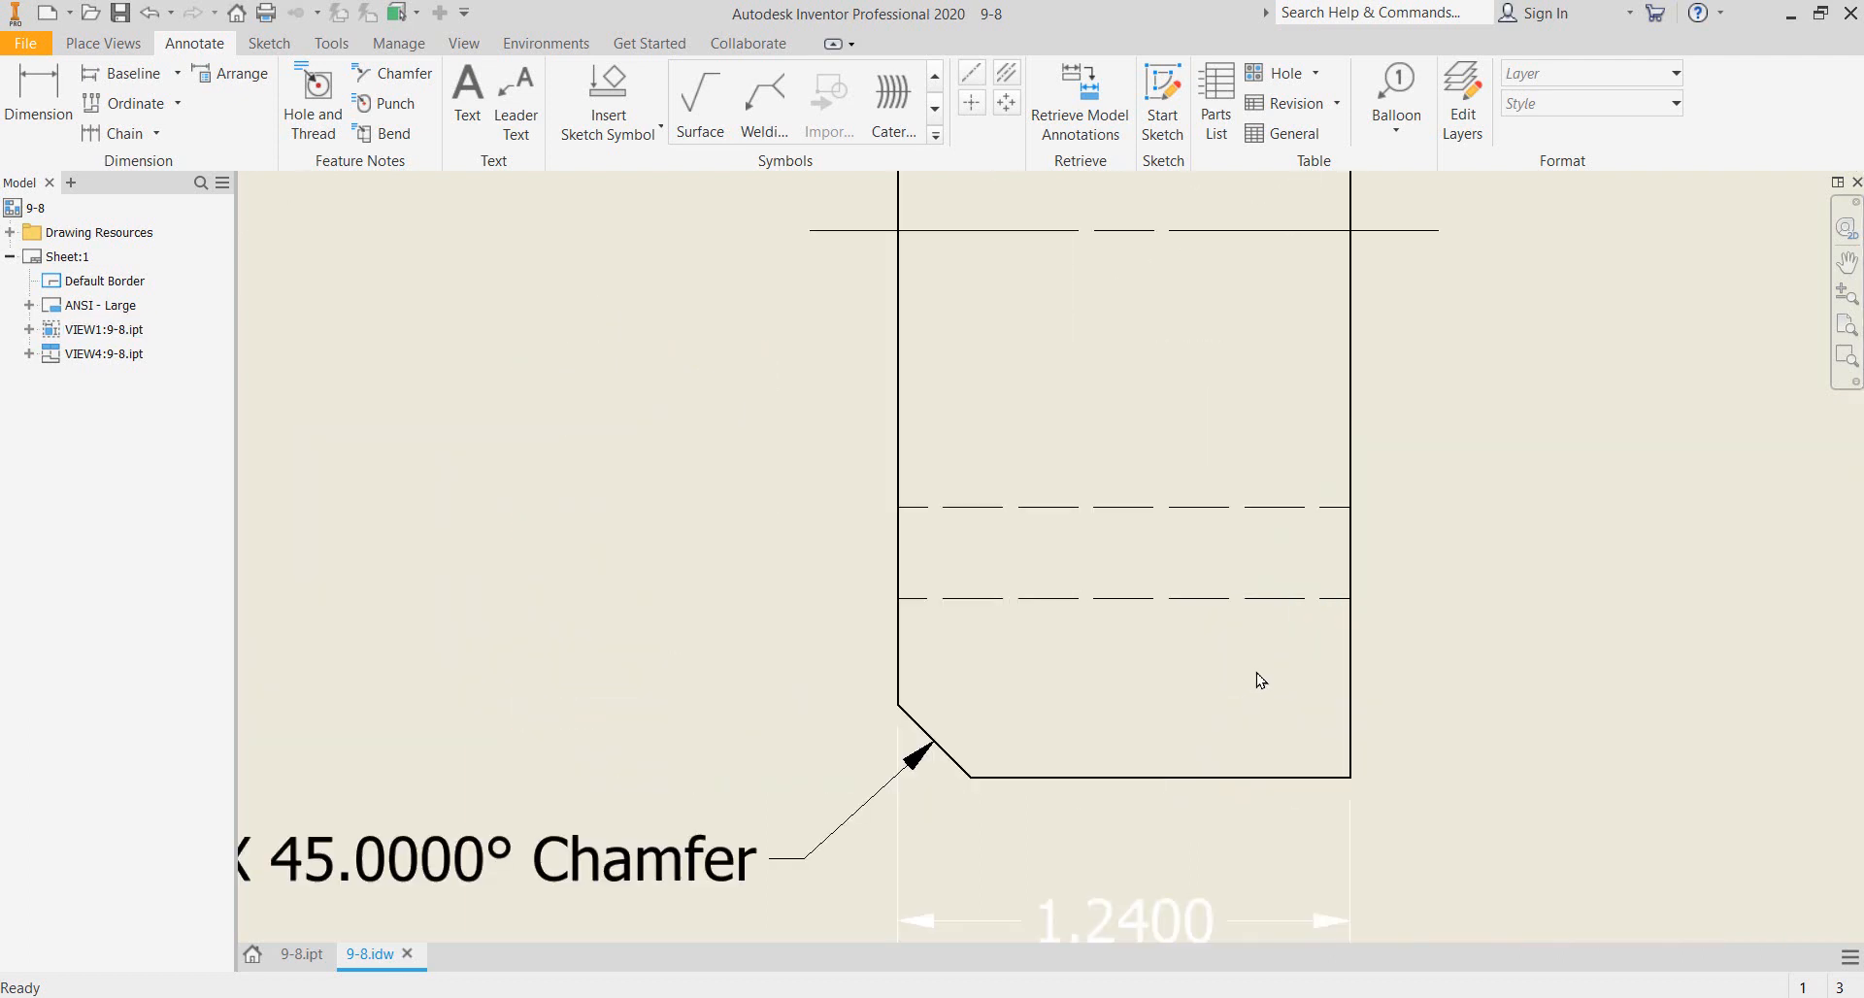
pyautogui.scroll(-3, 1260, 679)
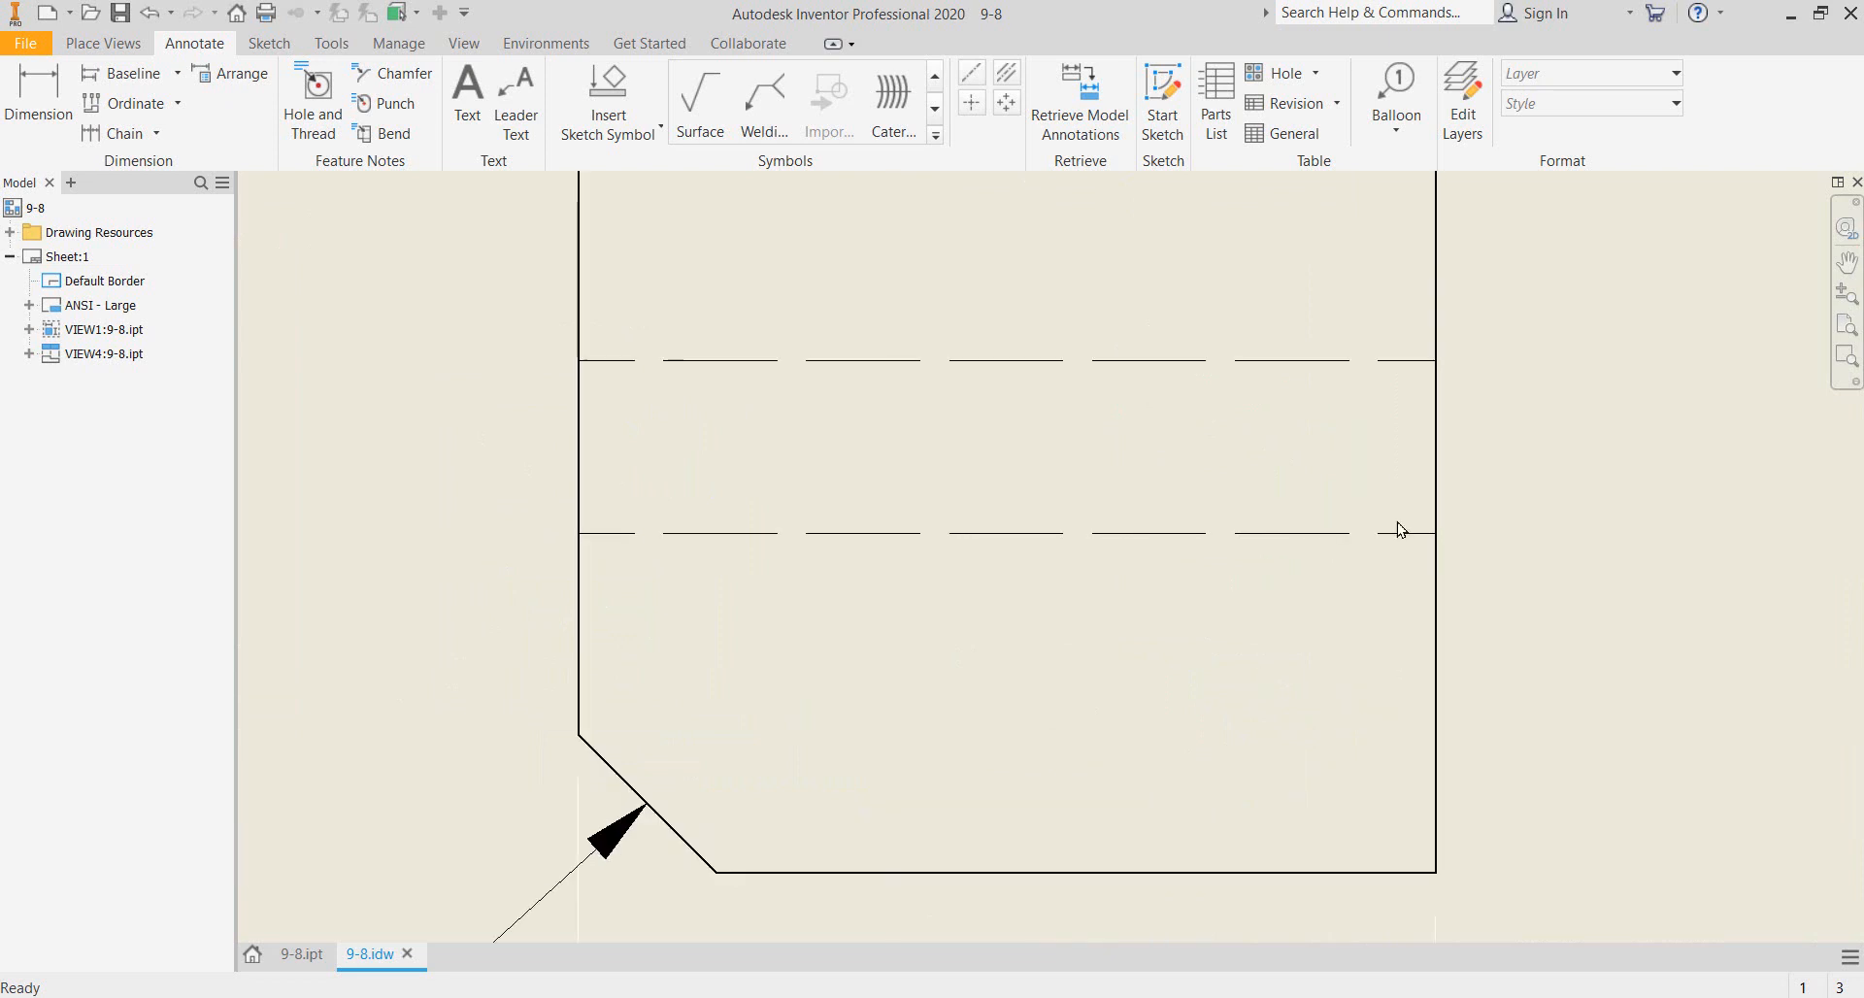
pyautogui.click(973, 73)
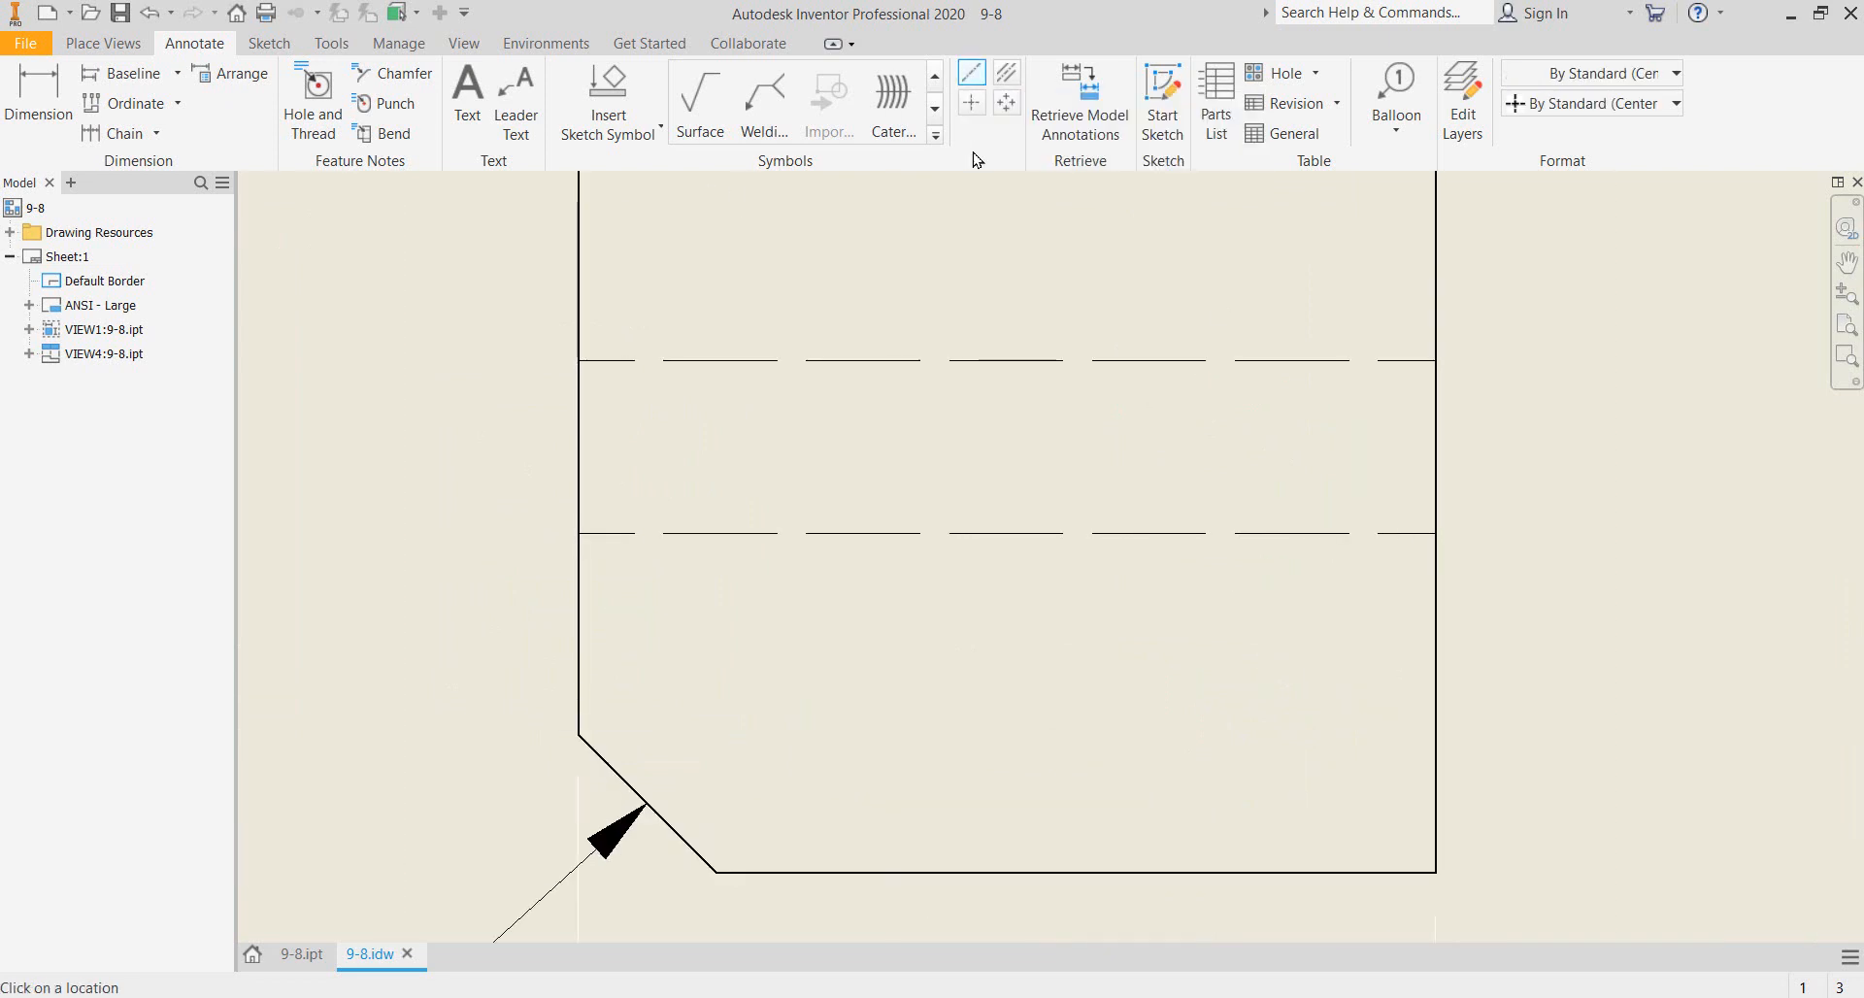
pyautogui.click(577, 361)
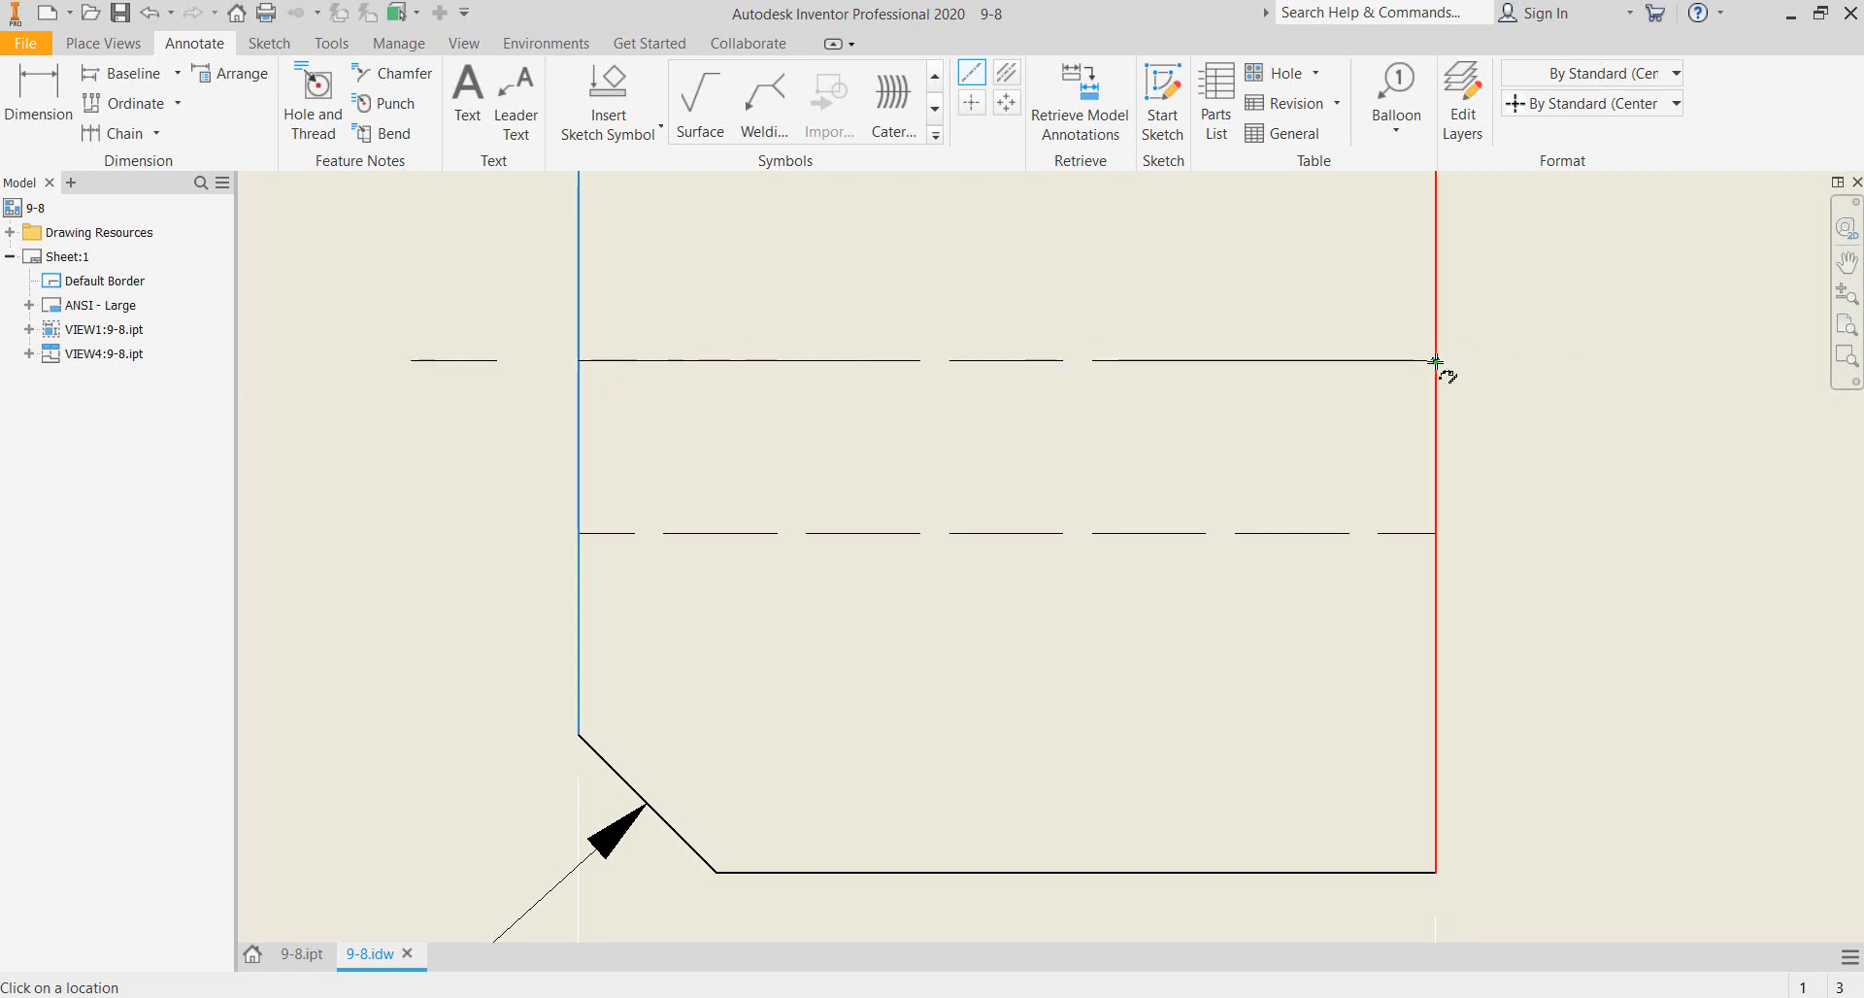
pyautogui.click(1437, 363)
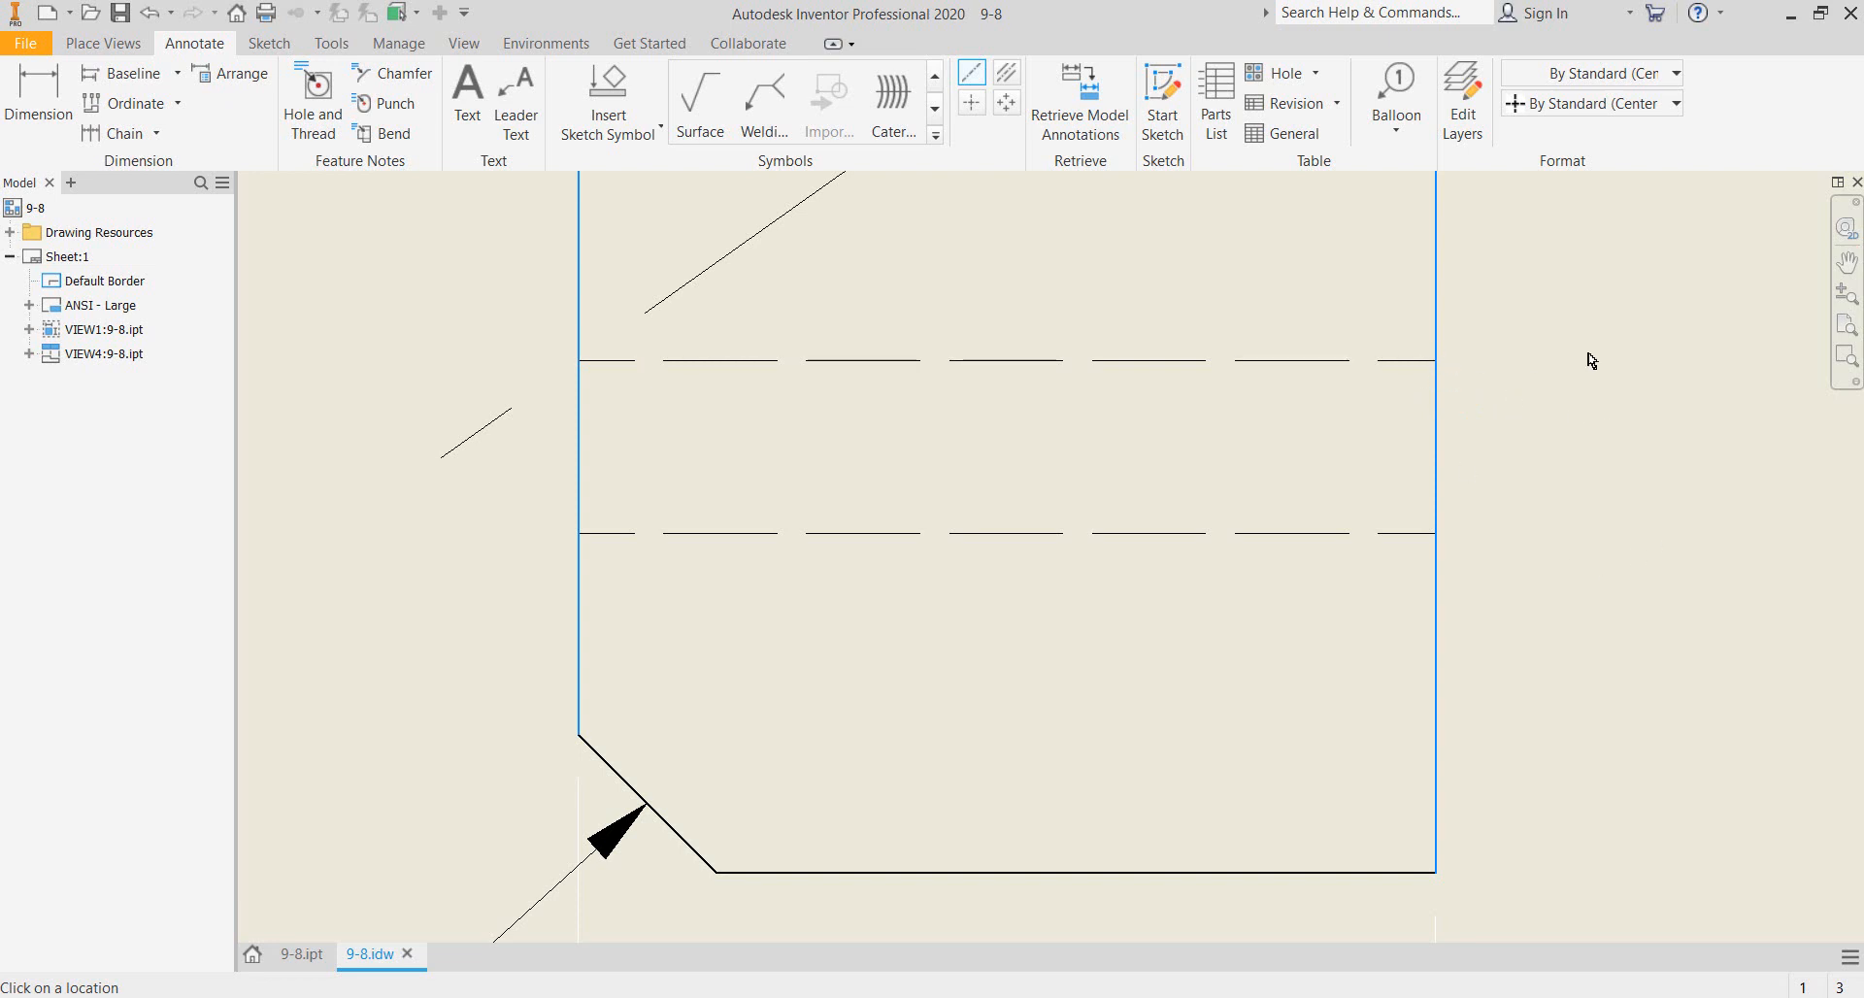
pyautogui.scroll(-3, 1590, 360)
pyautogui.moveTo(1585, 357); pyautogui.dragTo(1540, 508, button='middle')
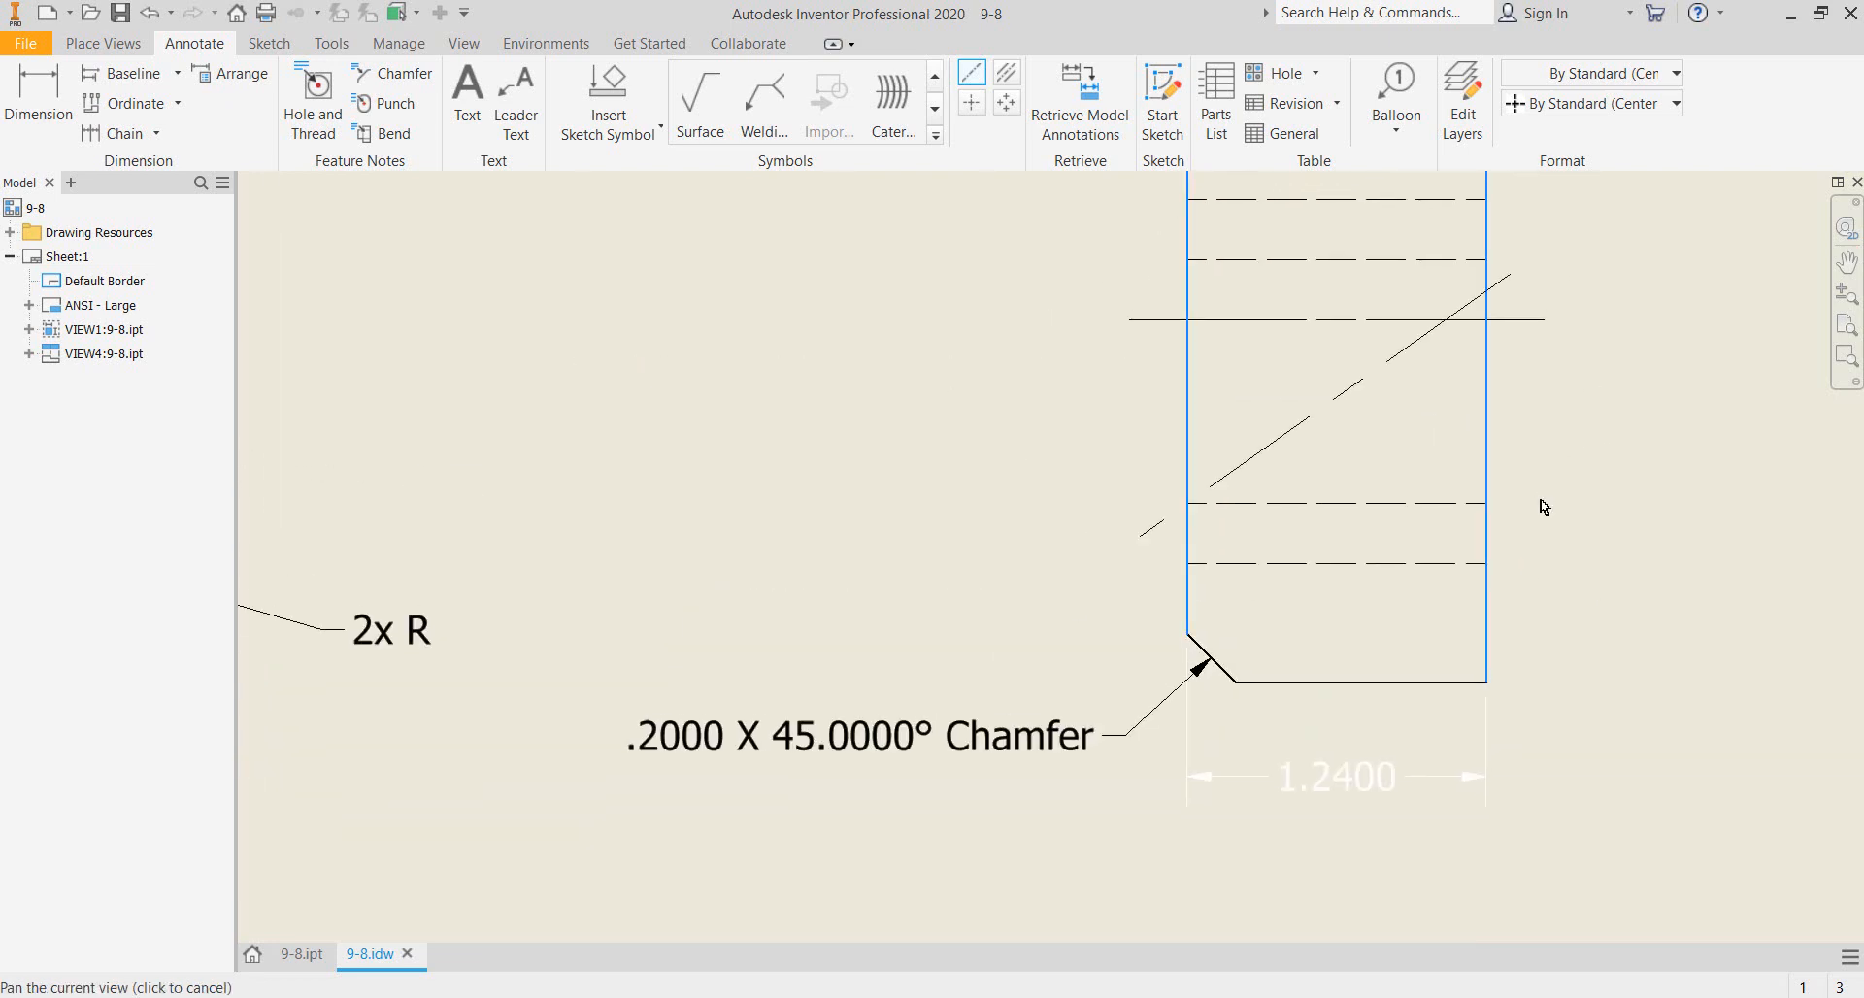
pyautogui.rightClick(1578, 400)
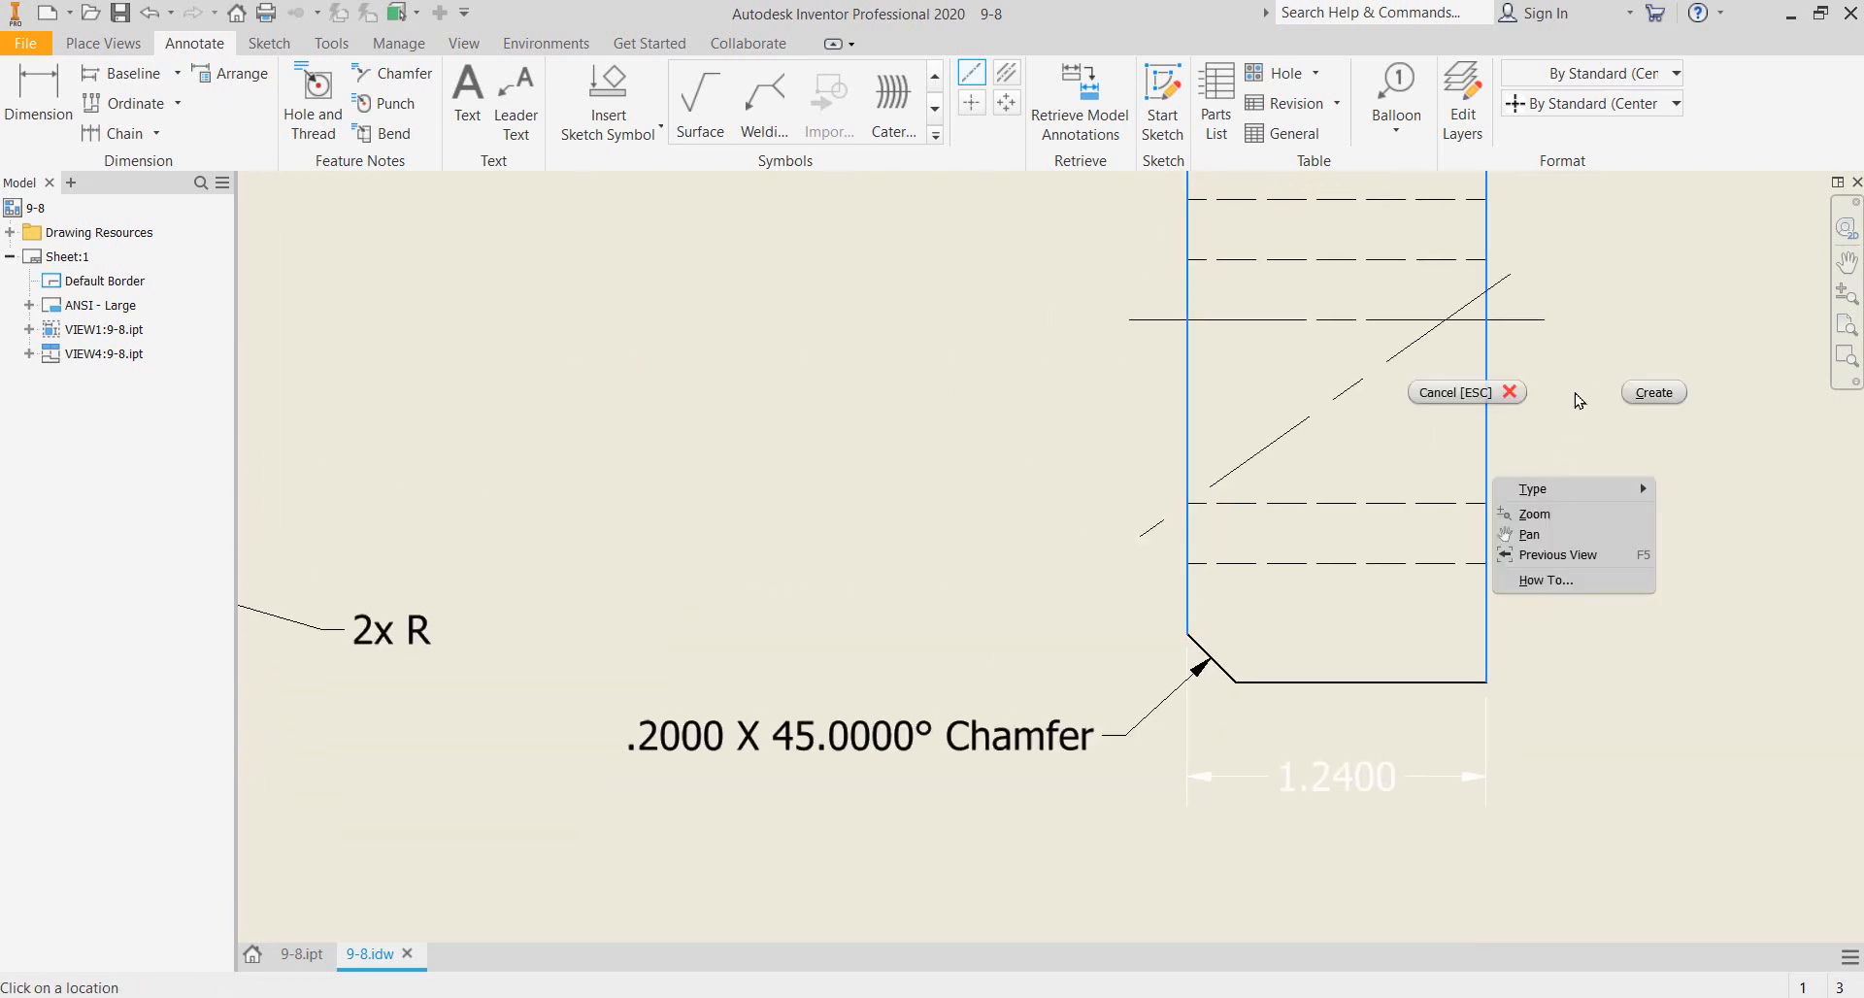
pyautogui.click(1647, 398)
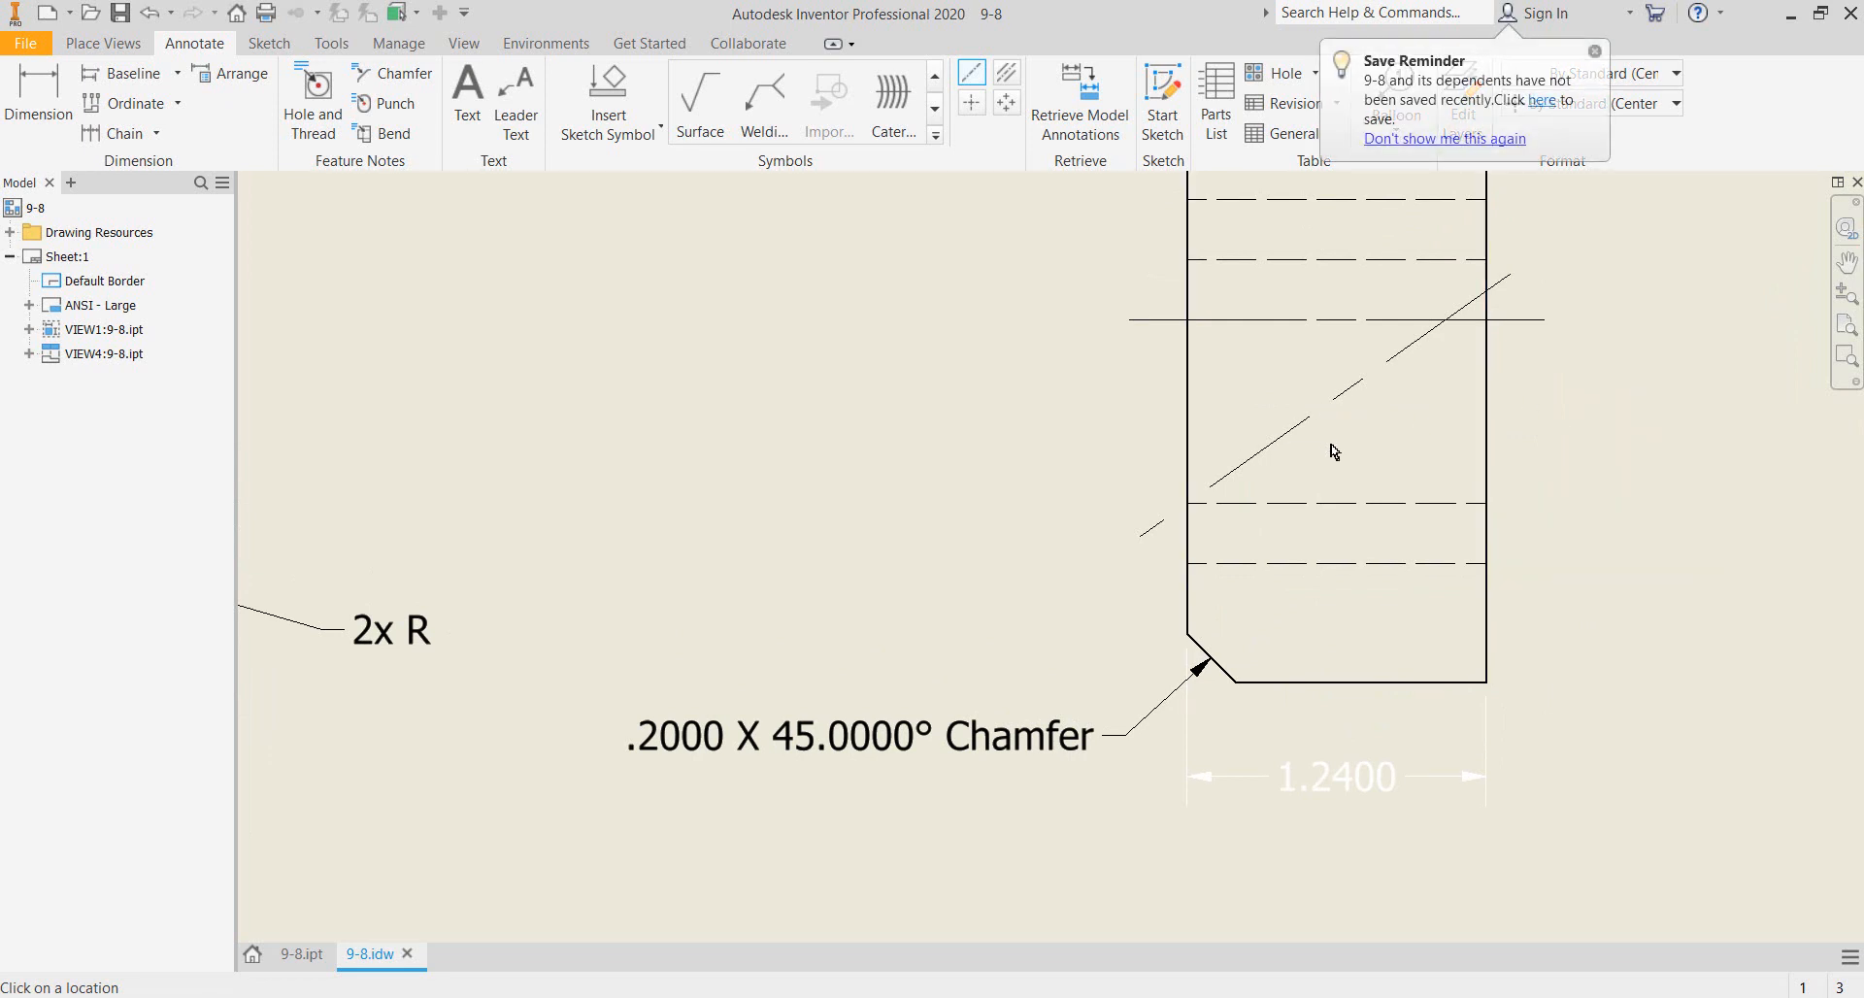
pyautogui.press('Escape')
# - Move the slanted centerline's back anchor point down to the slot's lower tangent line so it runs horizontally across the side view
pyautogui.click(1348, 398)
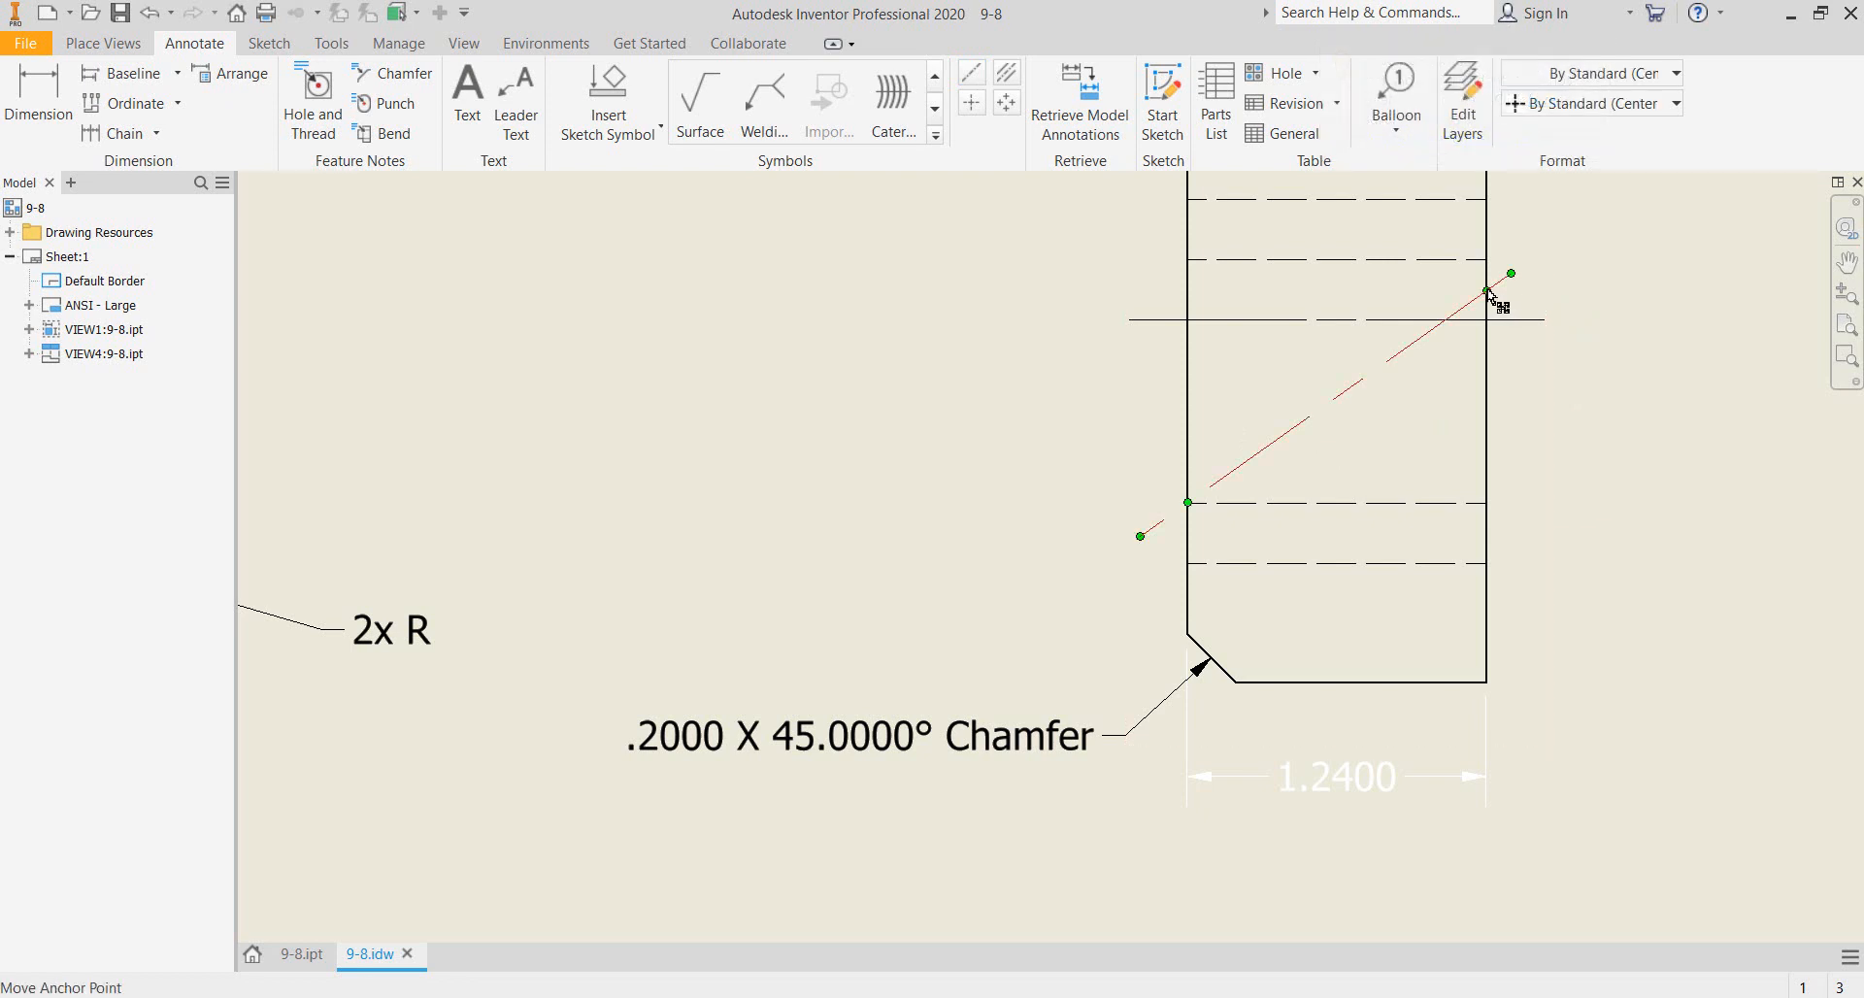
pyautogui.moveTo(1487, 294); pyautogui.dragTo(1488, 503)
pyautogui.scroll(4, 1194, 532)
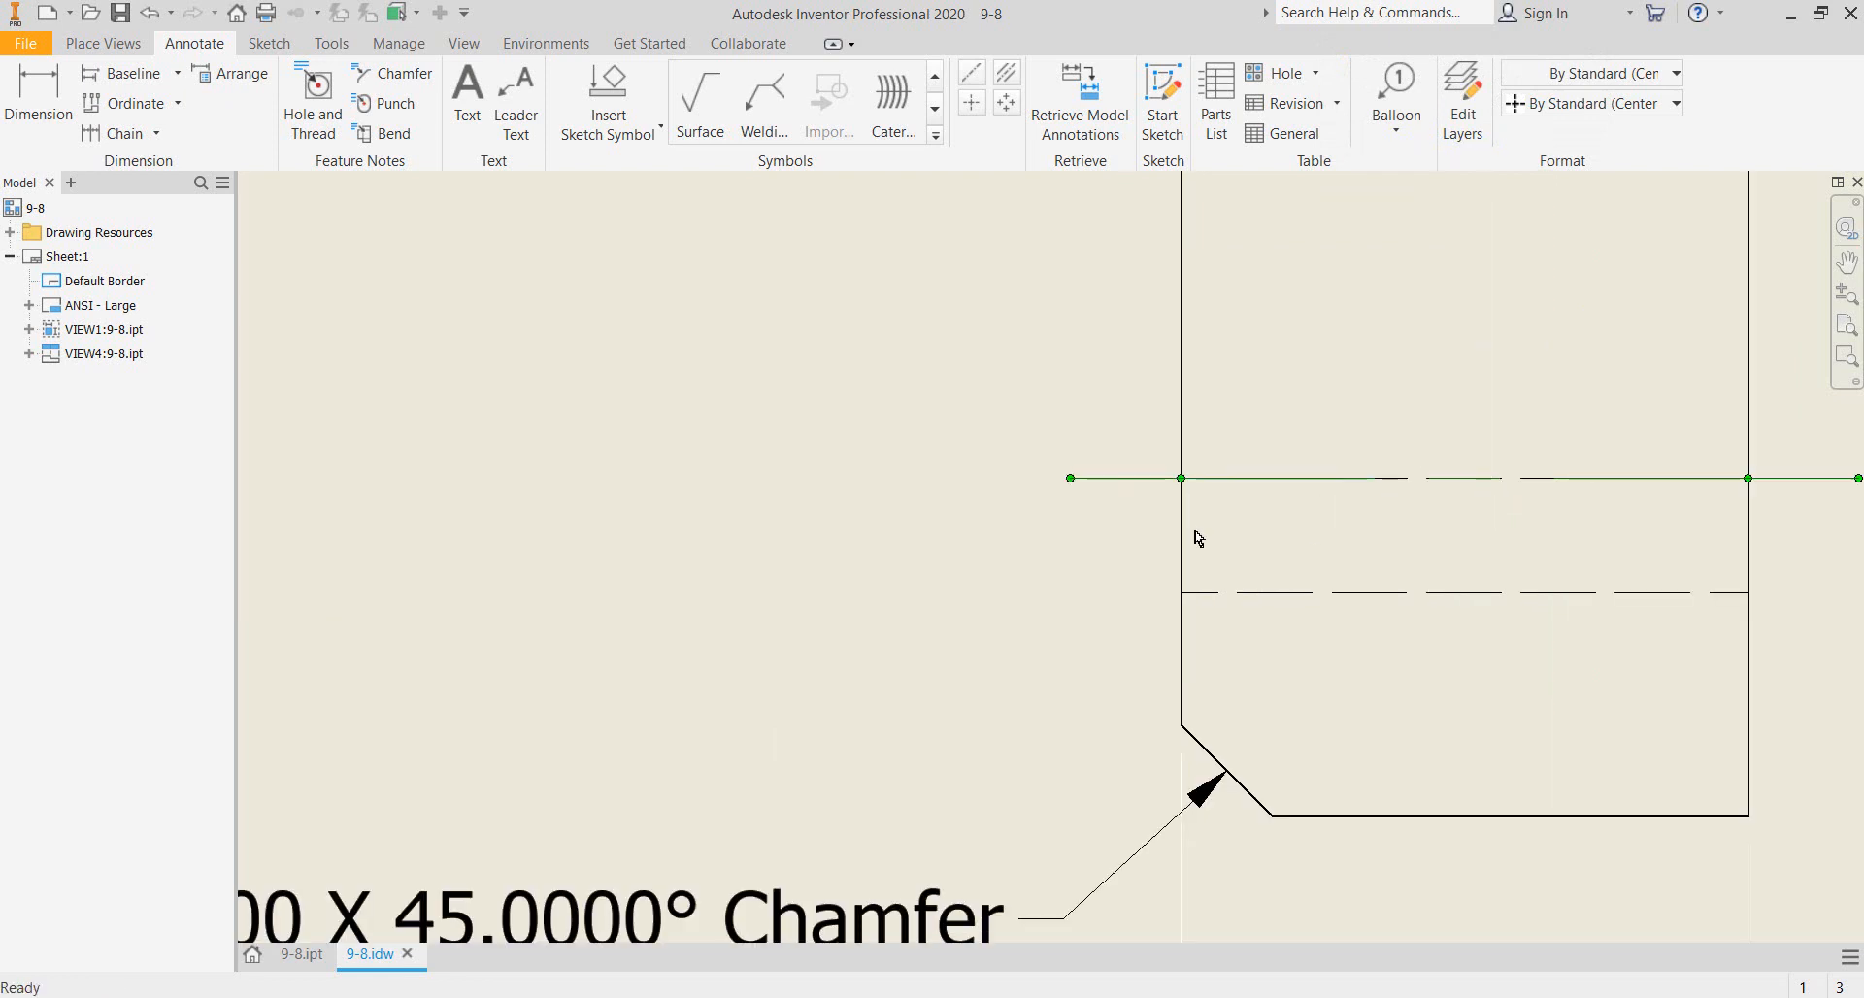
pyautogui.scroll(-3, 1553, 534)
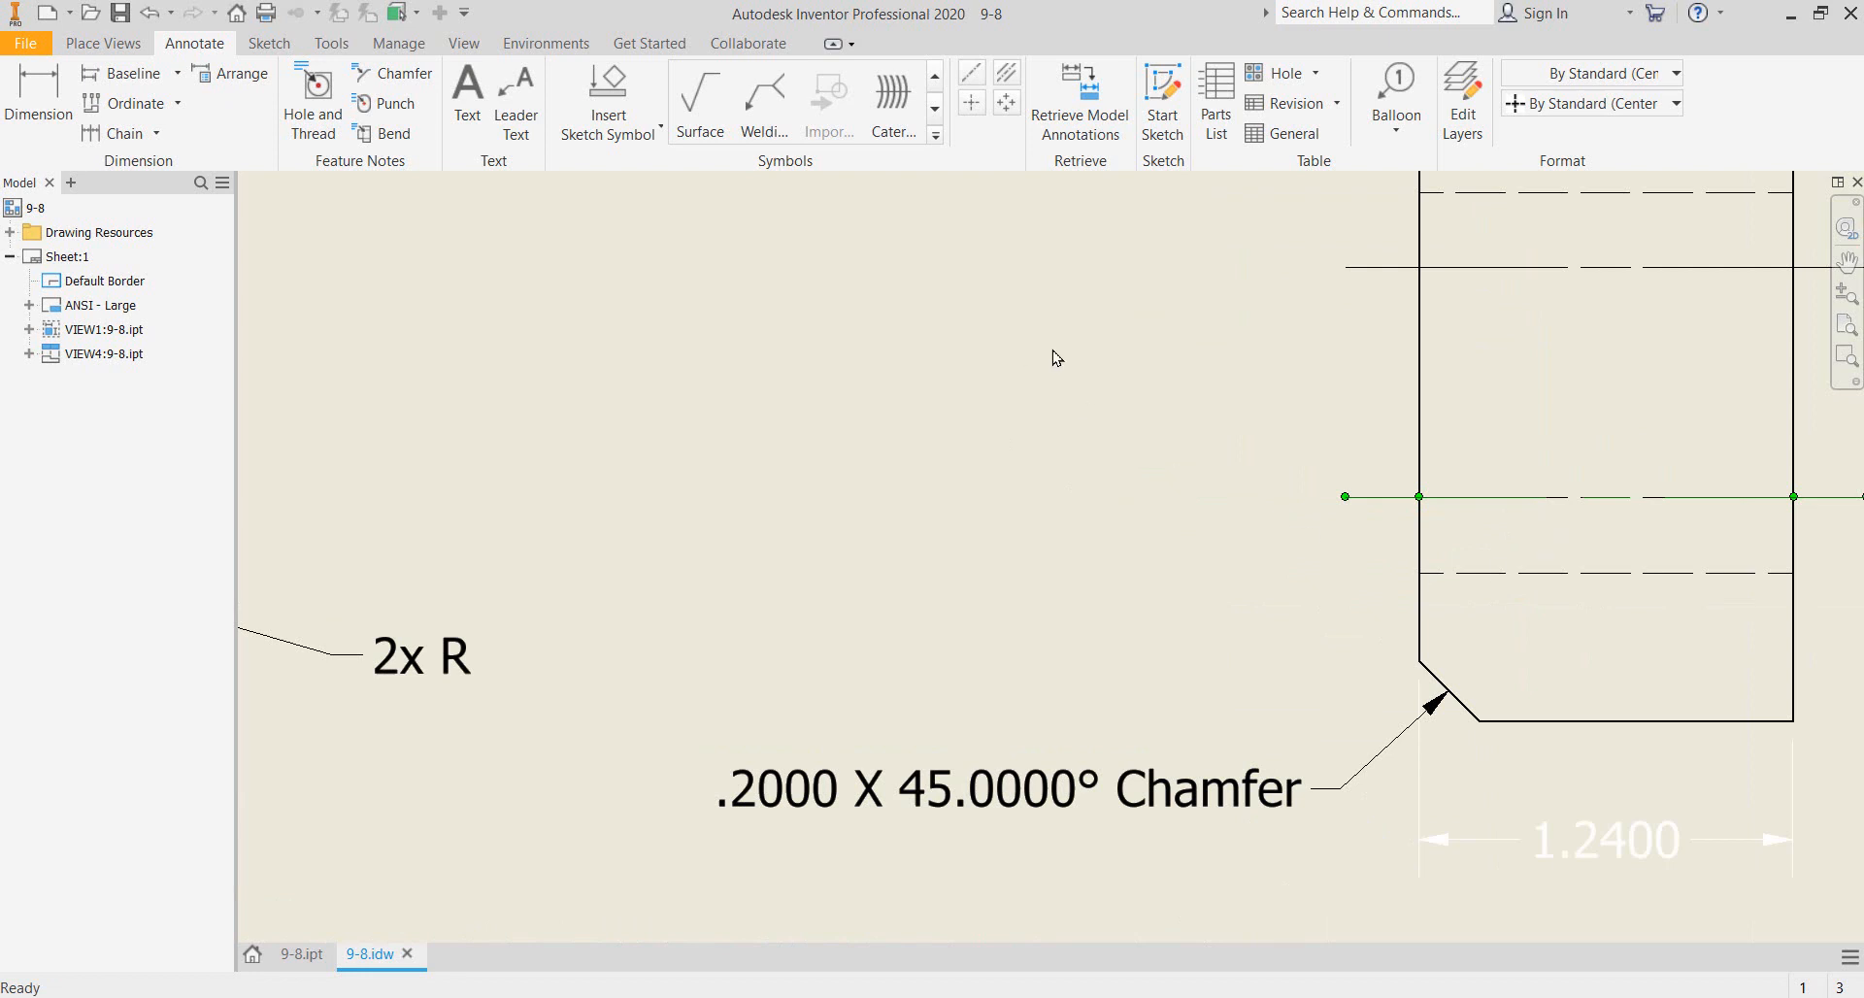
pyautogui.scroll(-2, 1123, 341)
pyautogui.moveTo(1126, 341); pyautogui.dragTo(1137, 436, button='middle')
pyautogui.click(1176, 417)
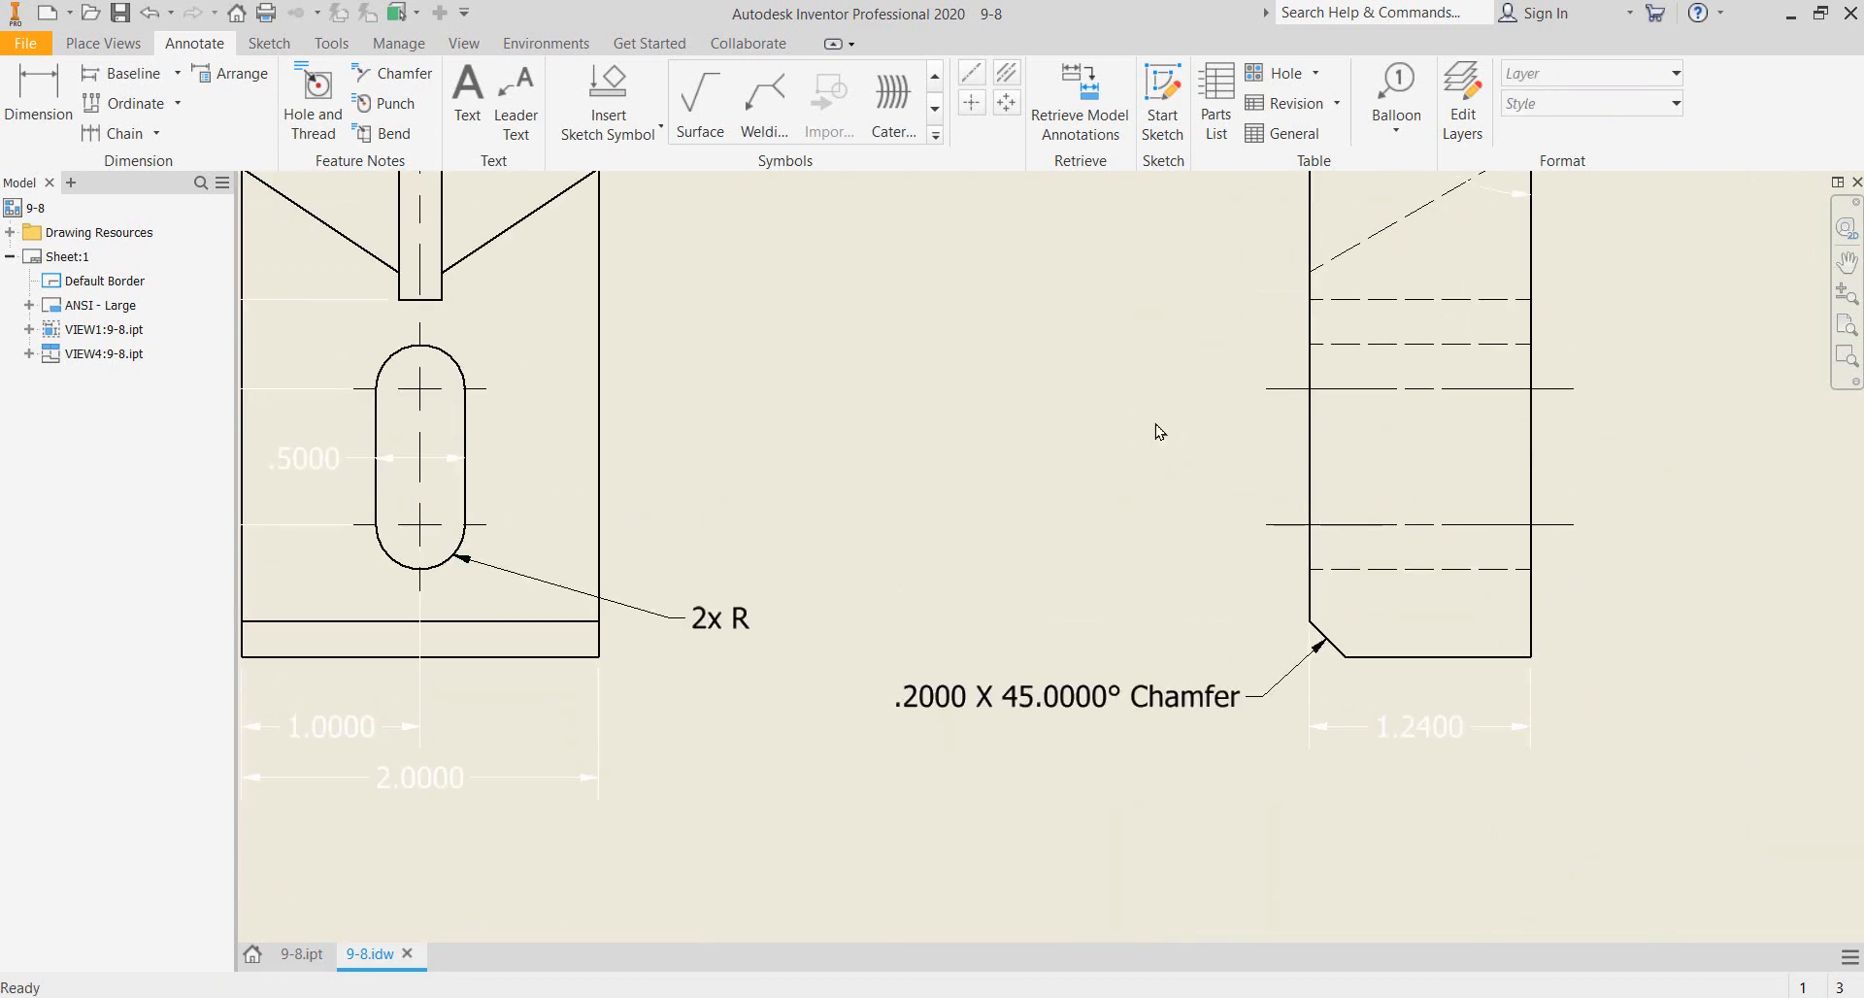
# - Turn off tangent edges in the front view's display options
pyautogui.rightClick(643, 401)
pyautogui.click(645, 457)
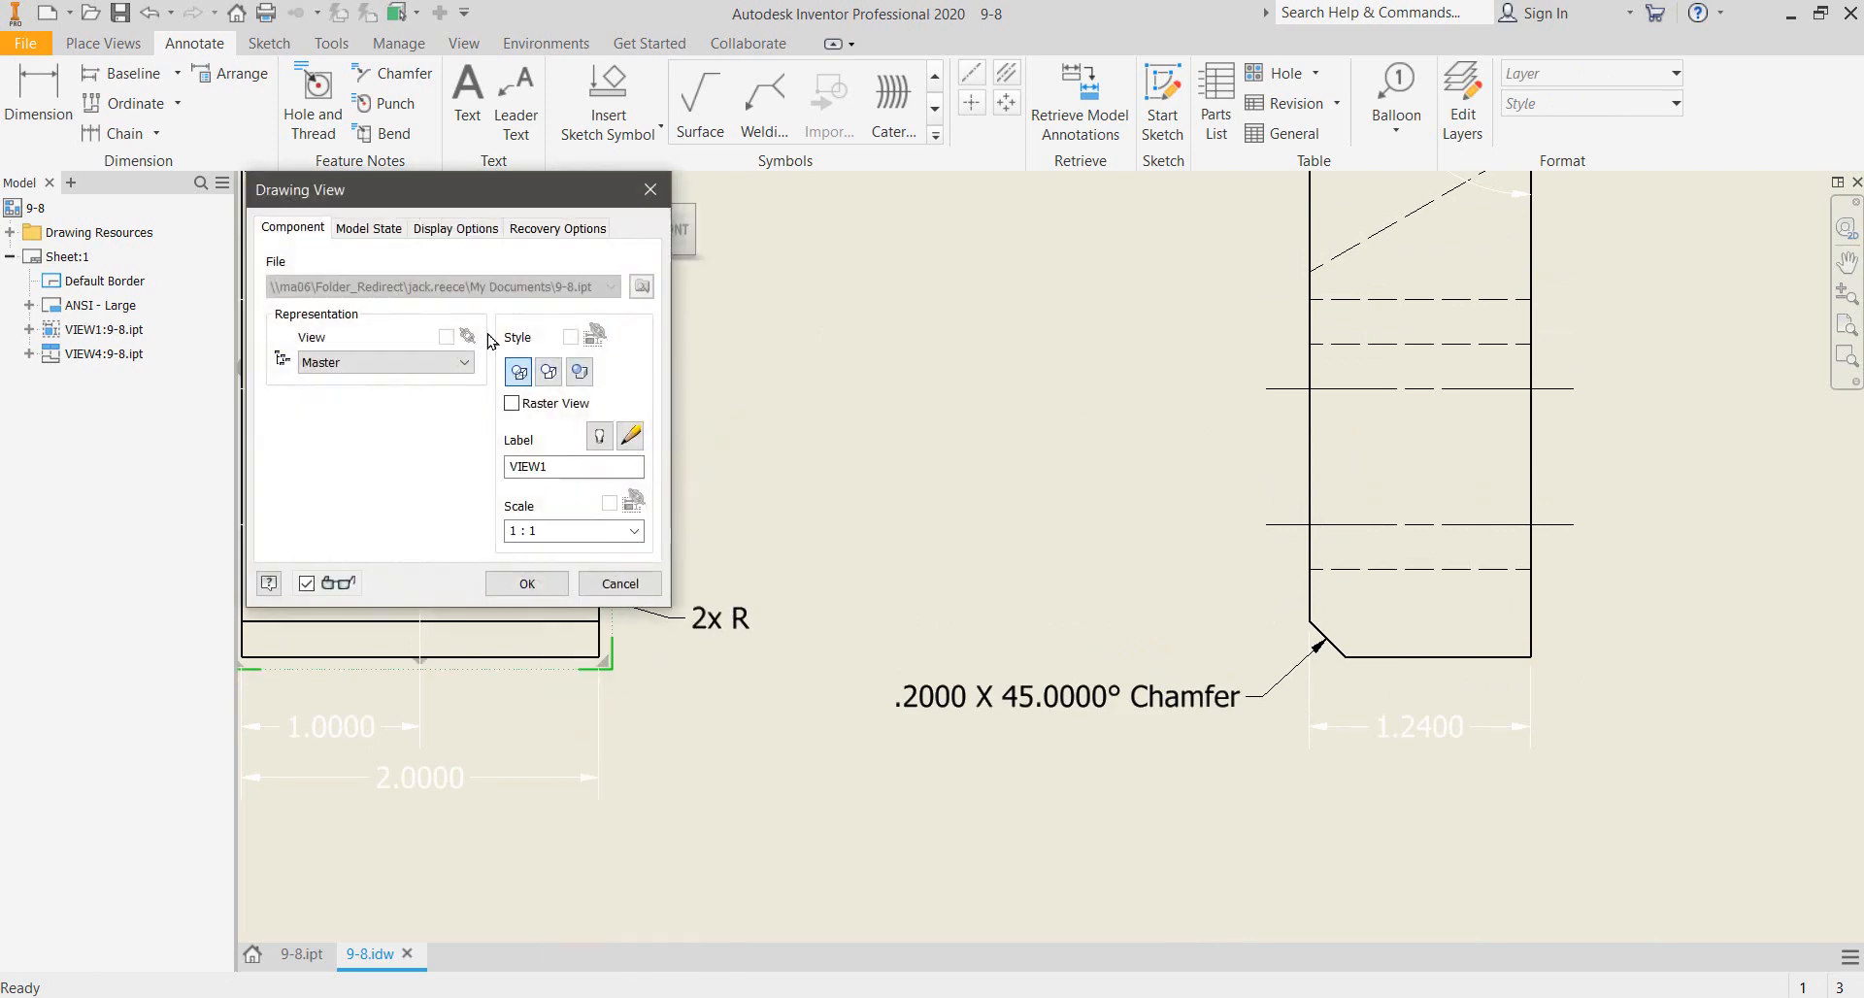
pyautogui.click(477, 242)
pyautogui.click(338, 287)
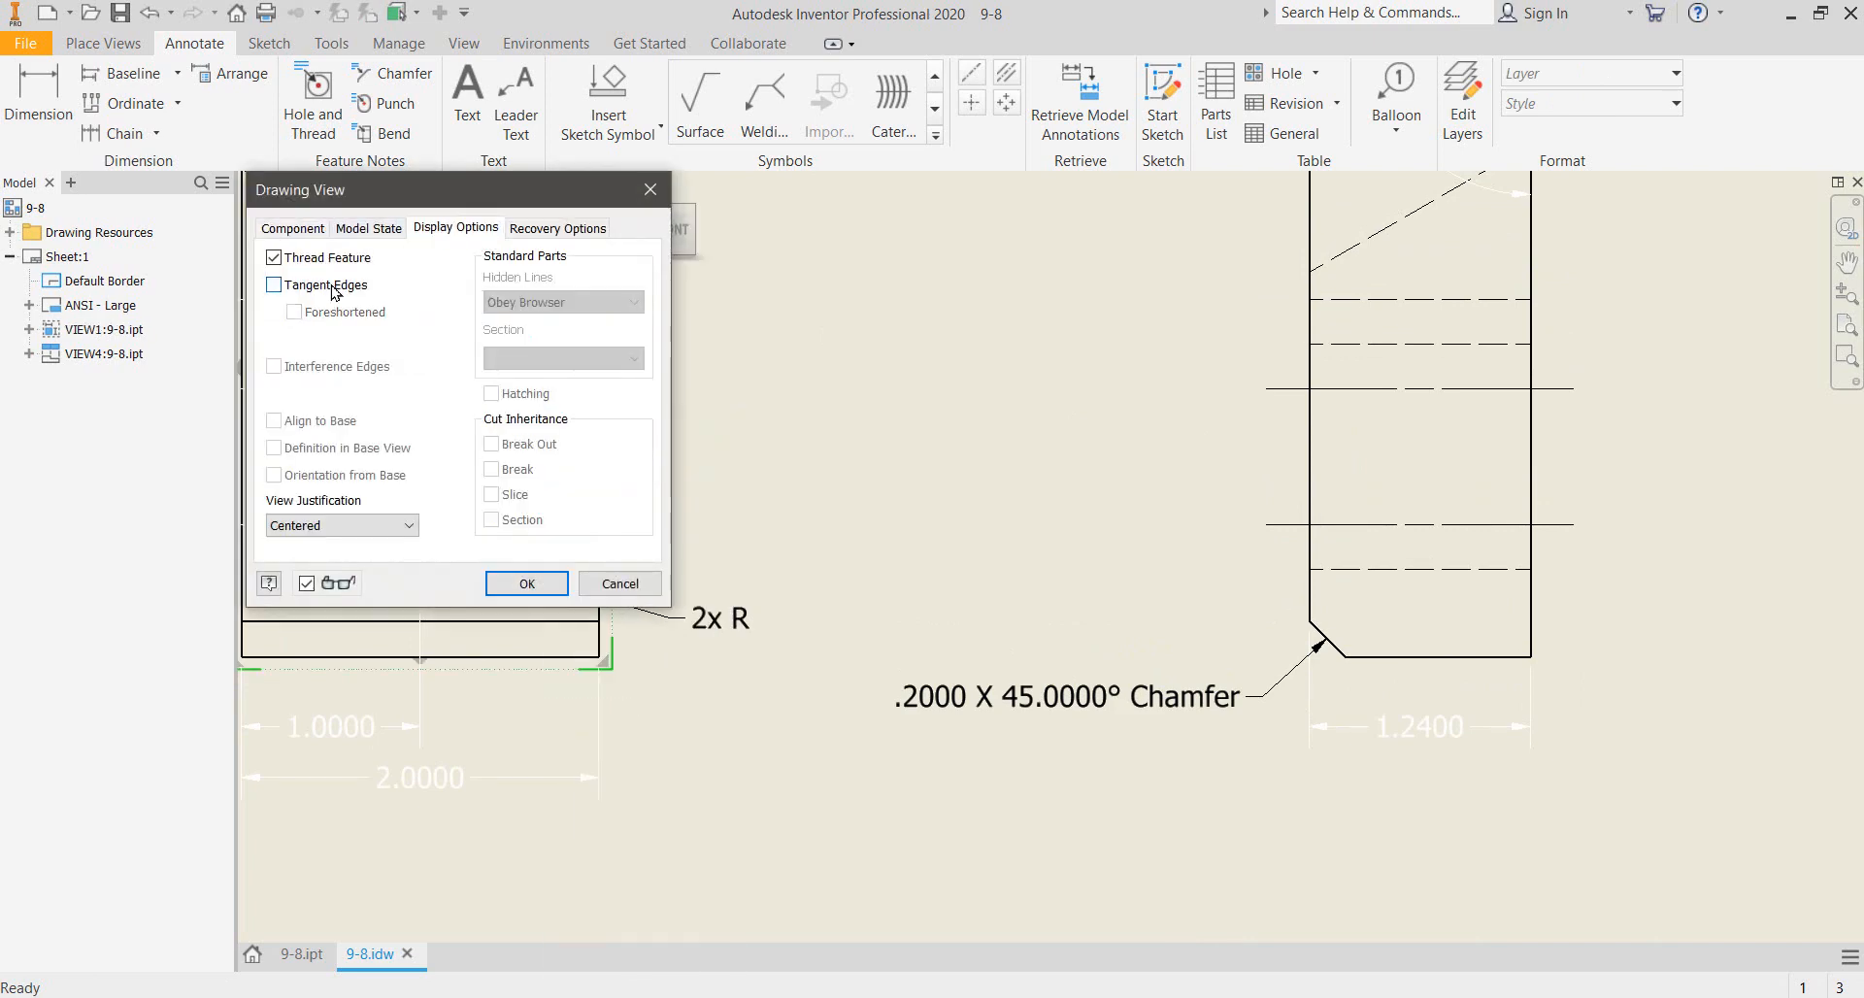
pyautogui.click(525, 584)
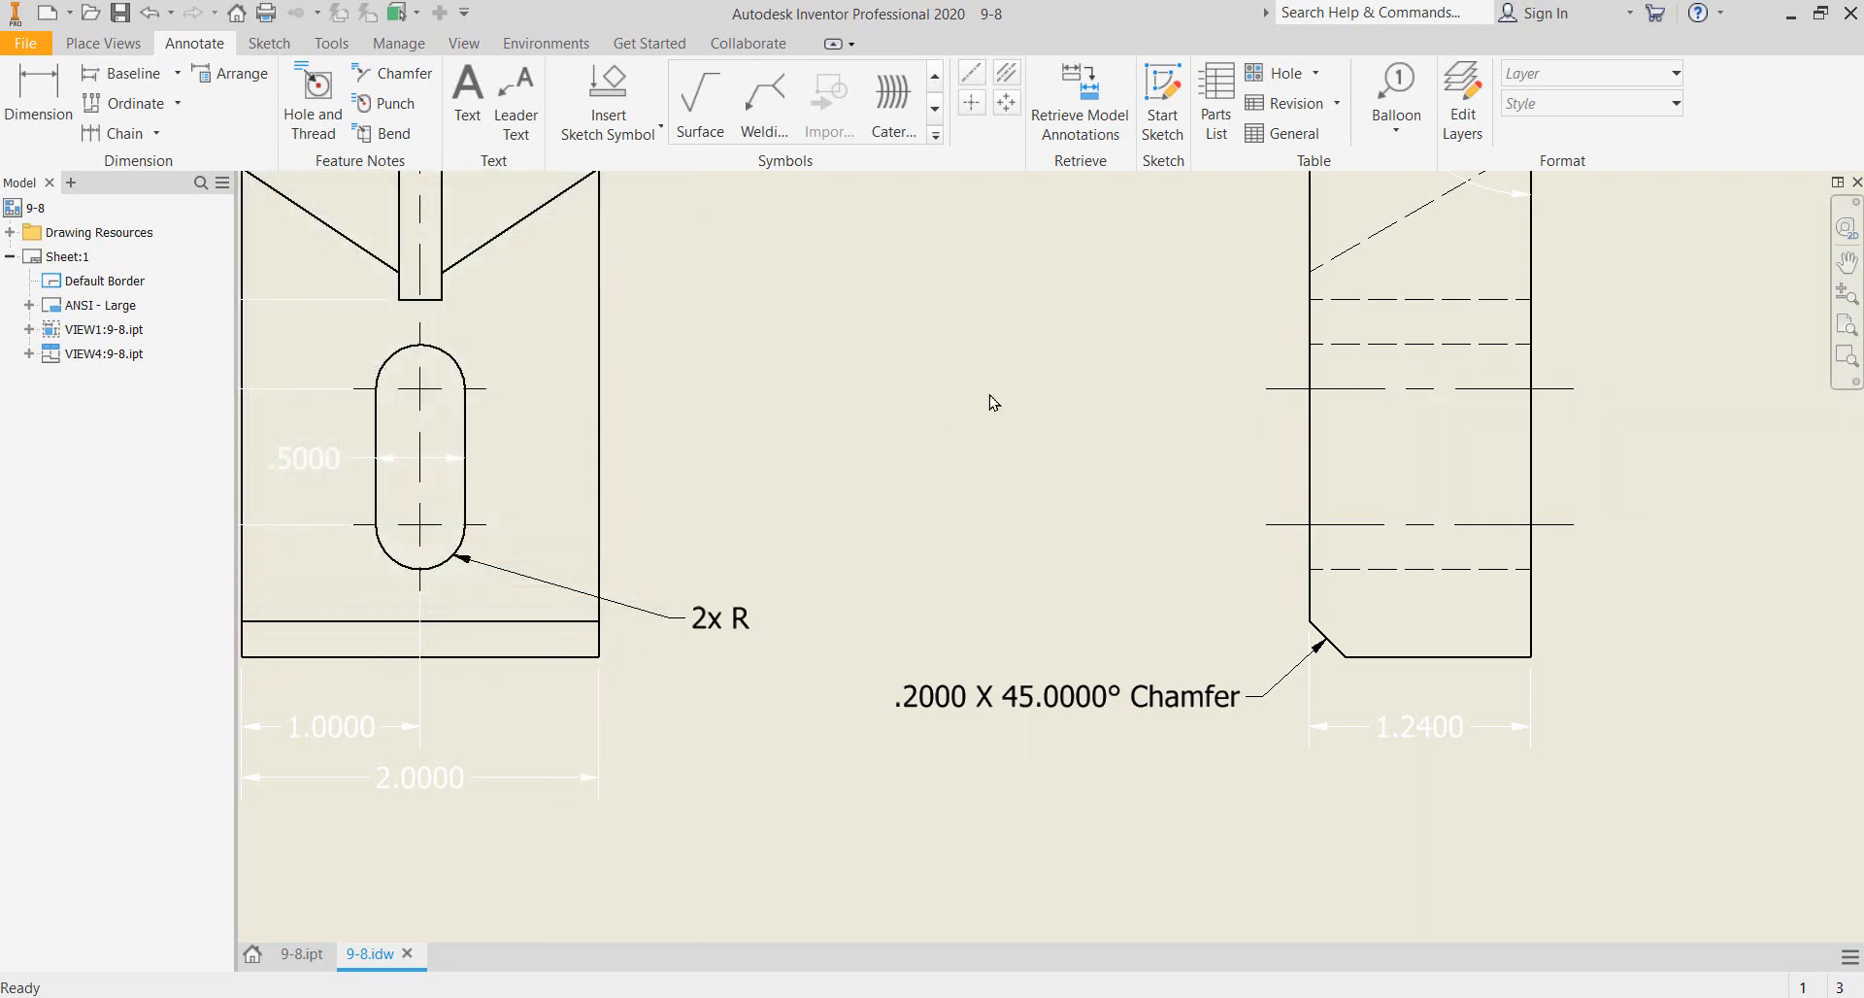
# - Create a 1:1 auxiliary view from the side view's sloped top edge and place it between the front and side views
pyautogui.scroll(2, 992, 401)
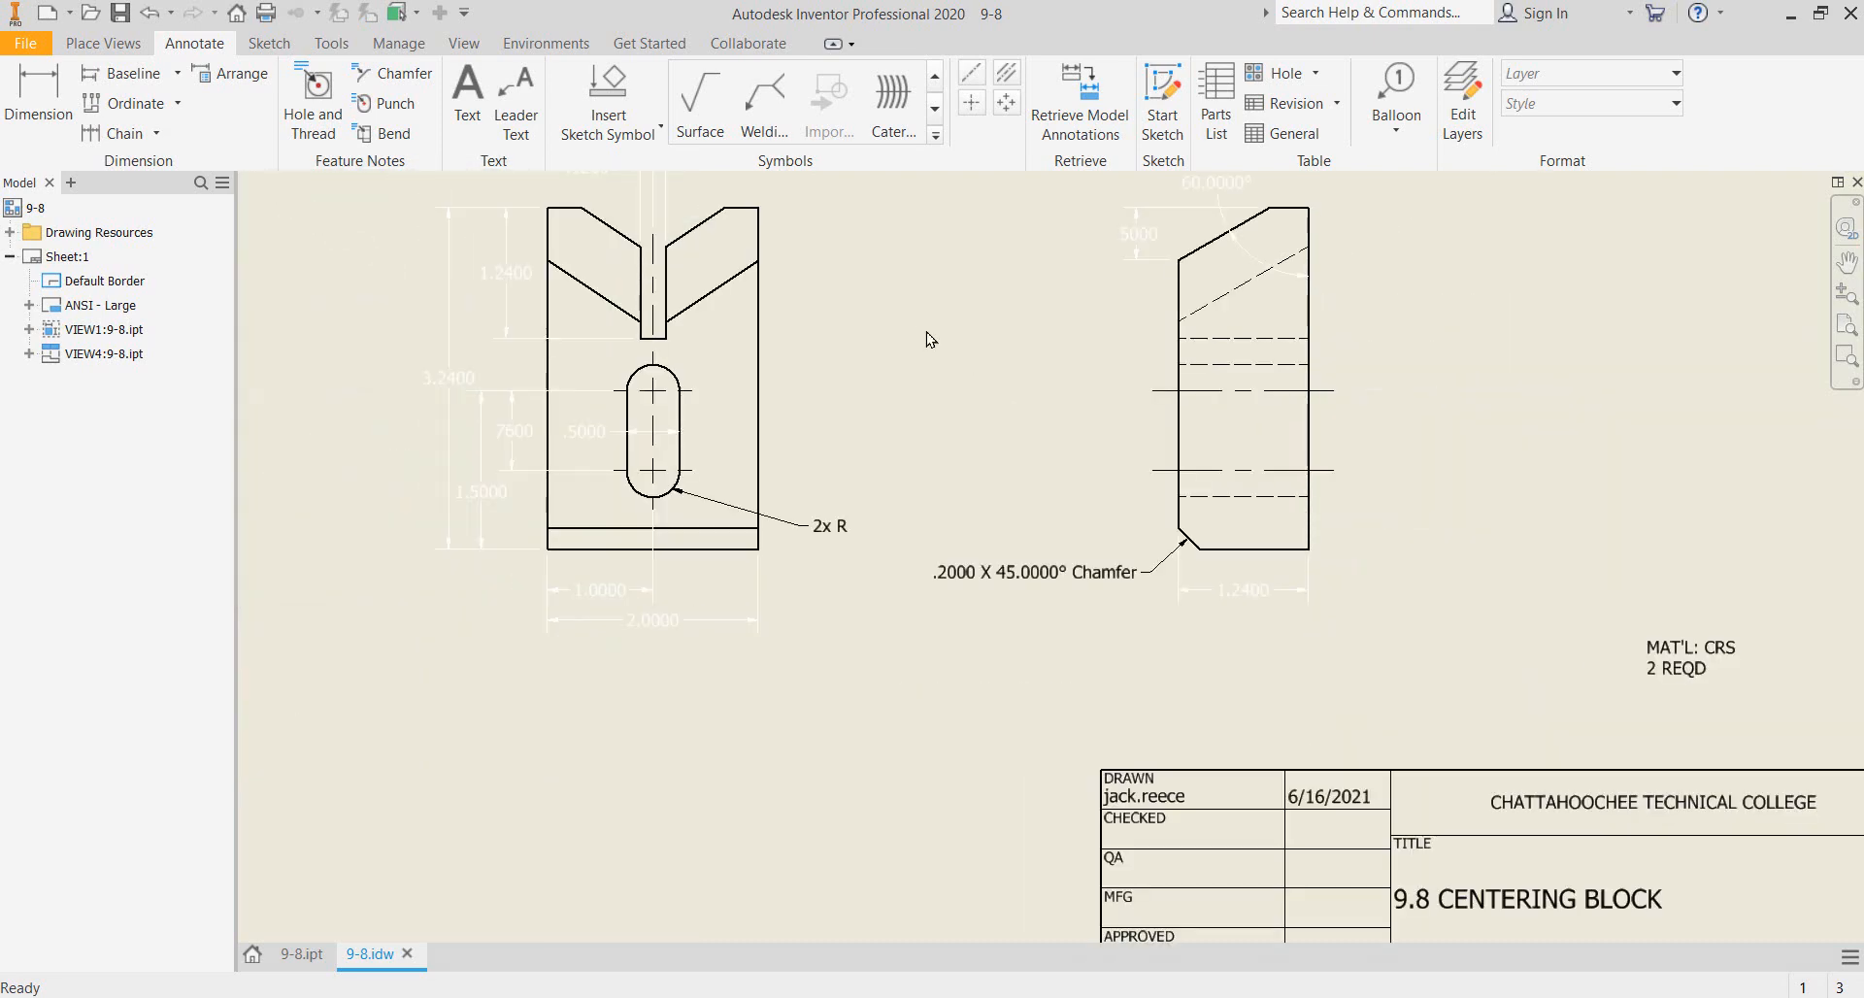
pyautogui.moveTo(932, 359); pyautogui.dragTo(949, 490, button='middle')
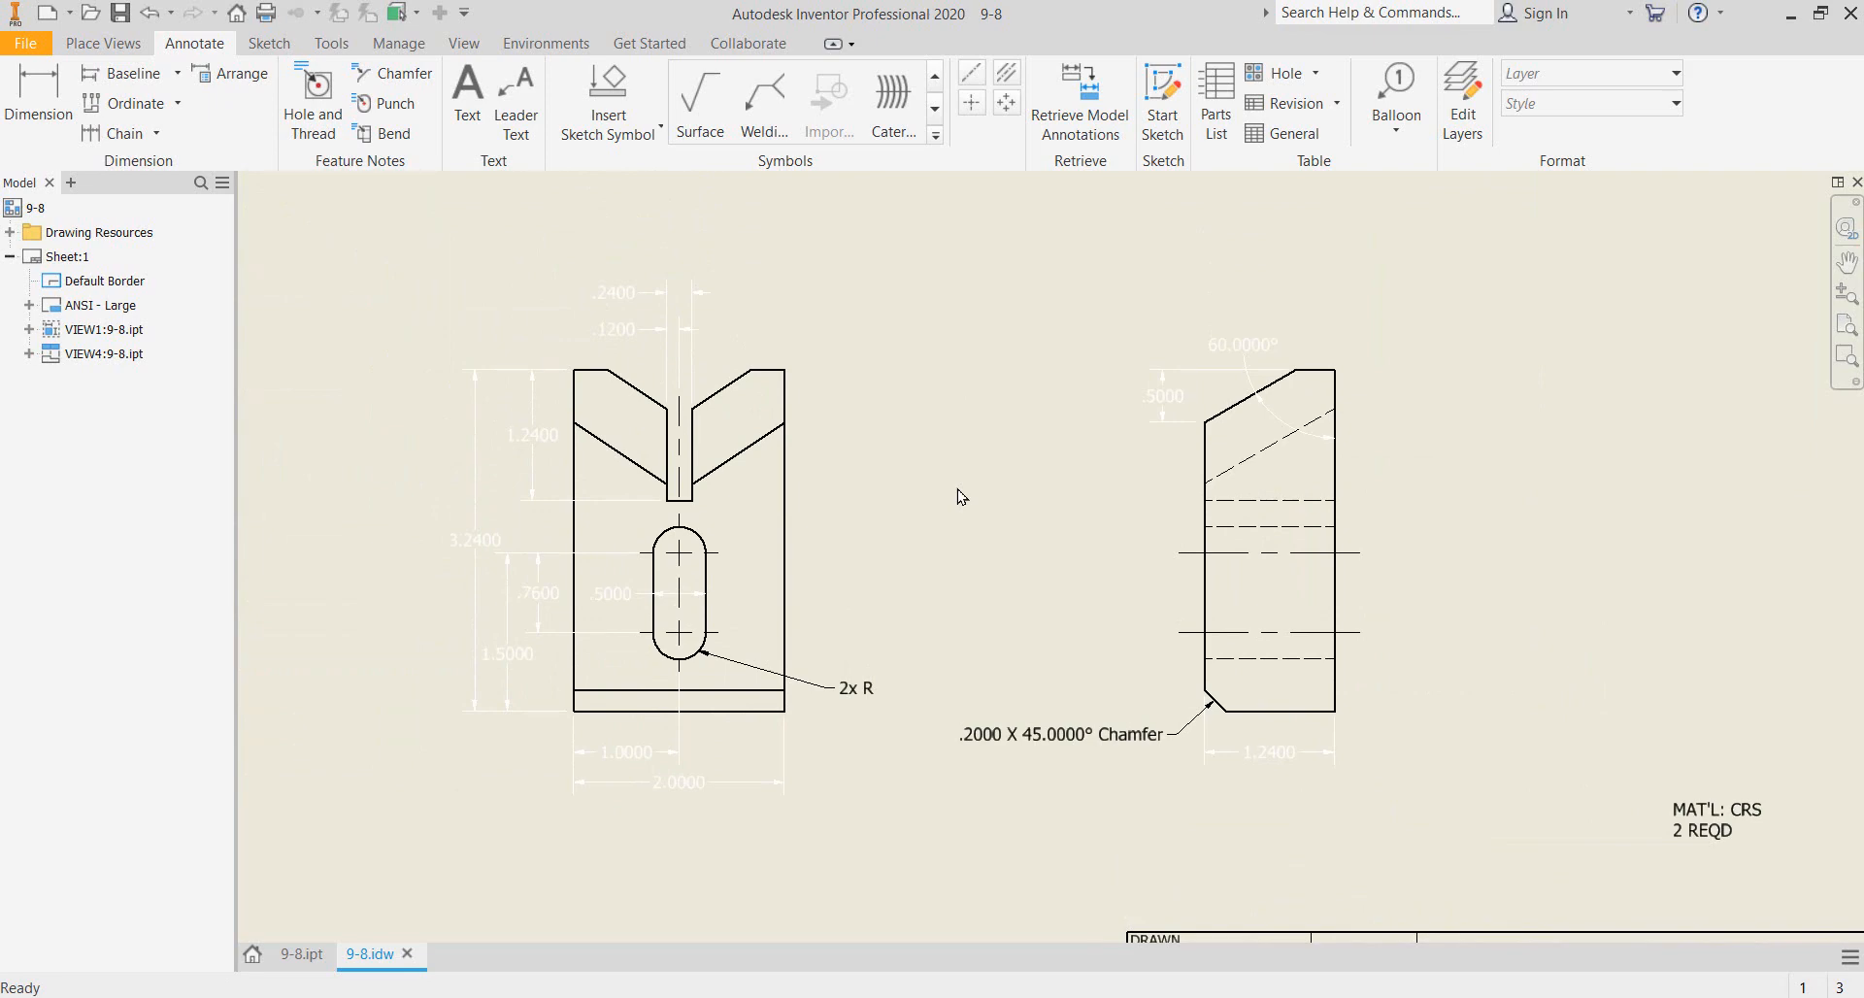
pyautogui.scroll(3, 970, 495)
pyautogui.scroll(-1, 990, 446)
pyautogui.moveTo(991, 446)
pyautogui.mouseDown(button='middle')
pyautogui.moveTo(974, 658)
pyautogui.moveTo(1043, 482)
pyautogui.mouseUp(button='middle')
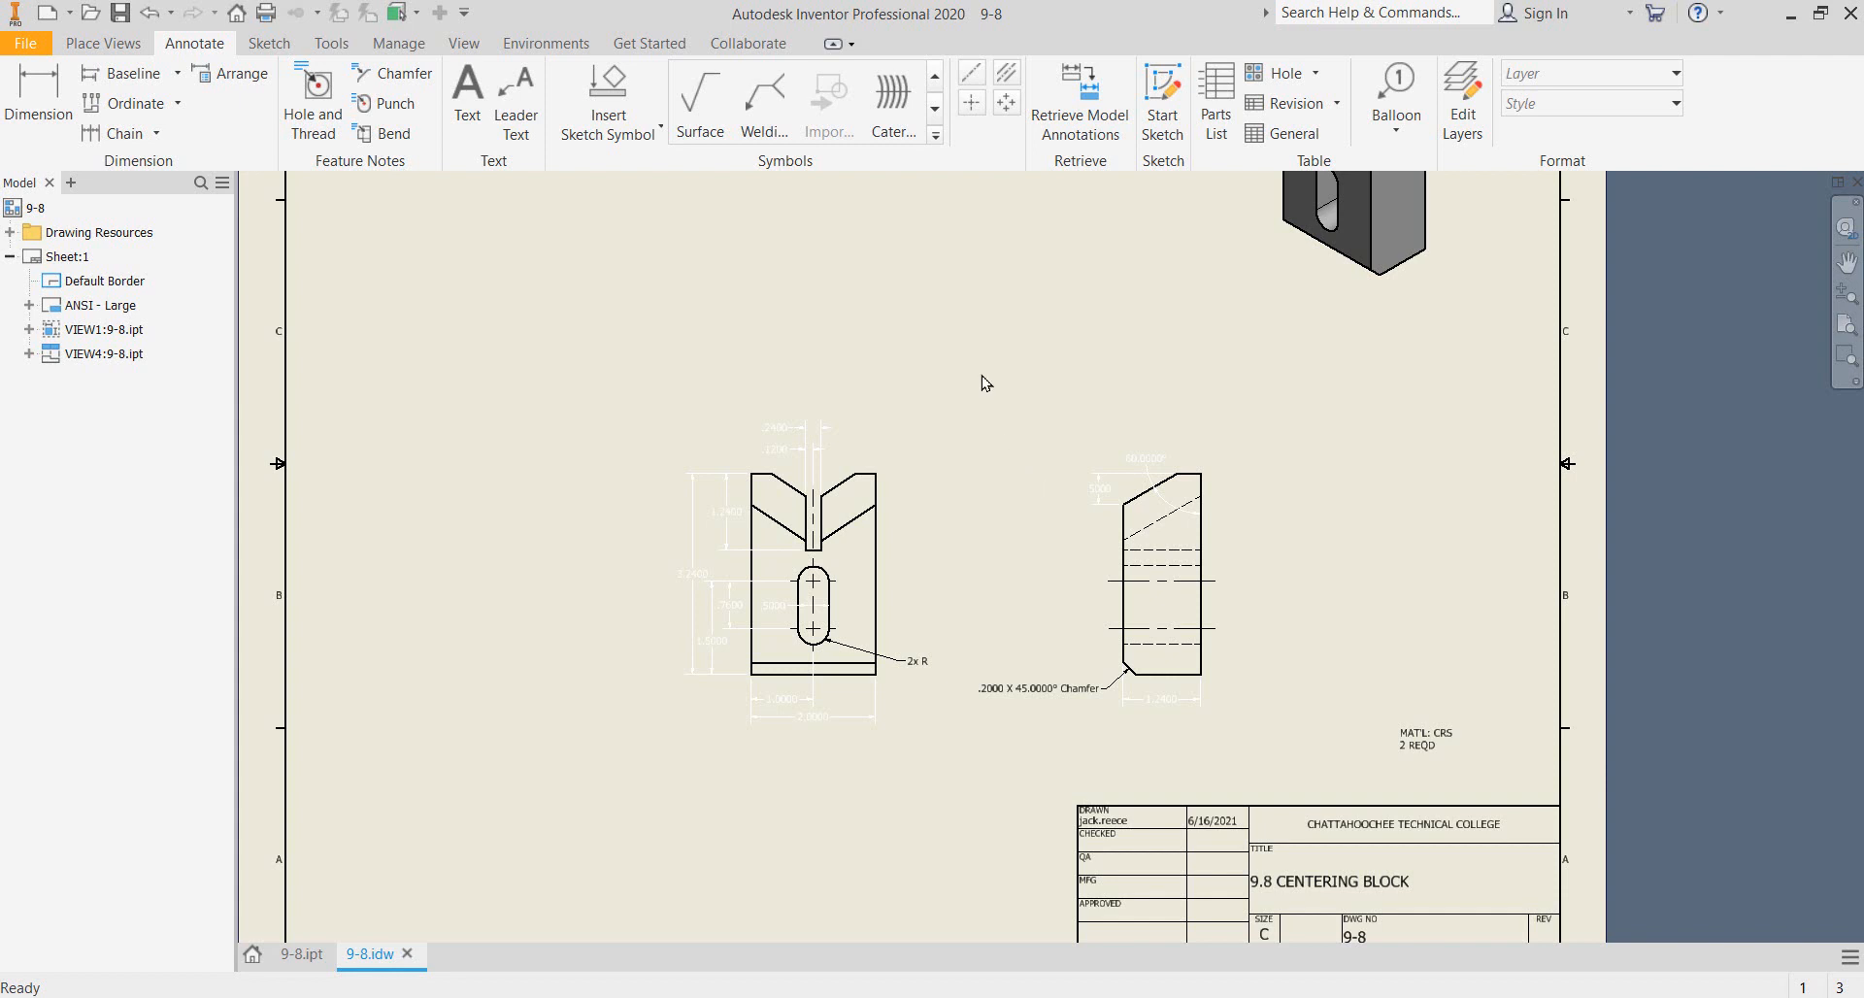
pyautogui.moveTo(982, 382); pyautogui.dragTo(986, 487, button='middle')
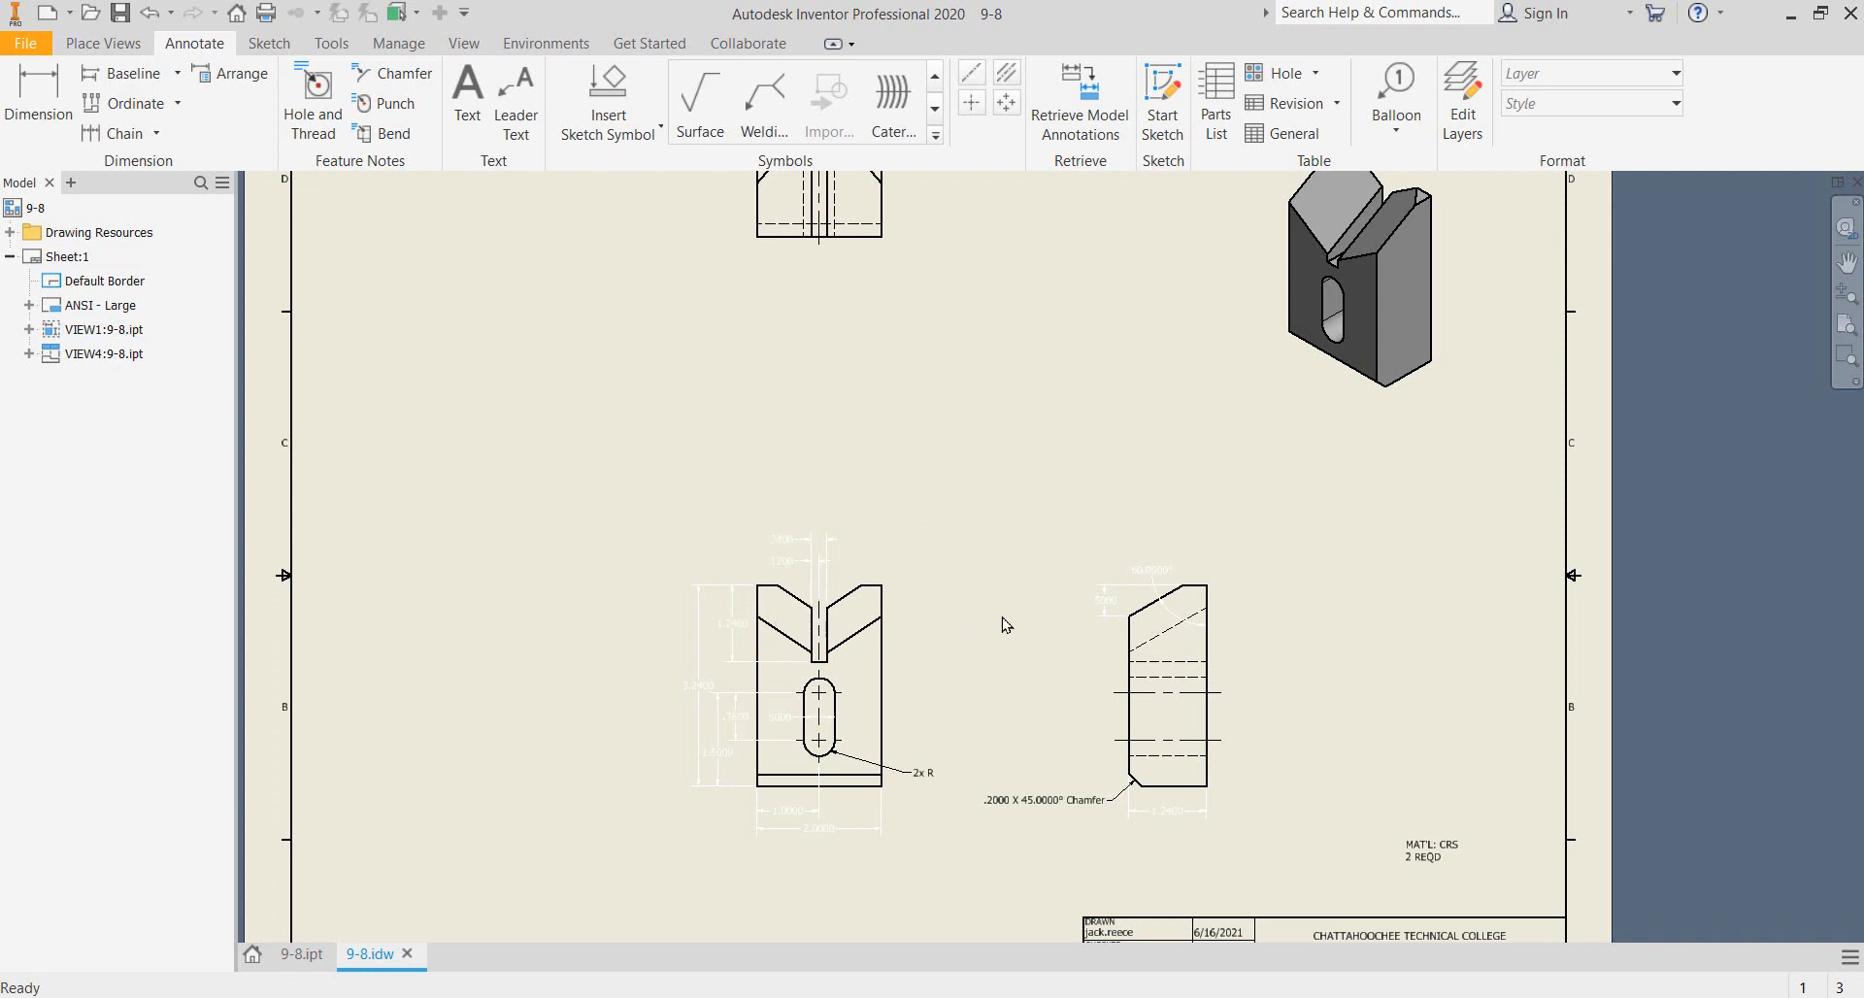
pyautogui.moveTo(1006, 619); pyautogui.dragTo(1007, 529, button='middle')
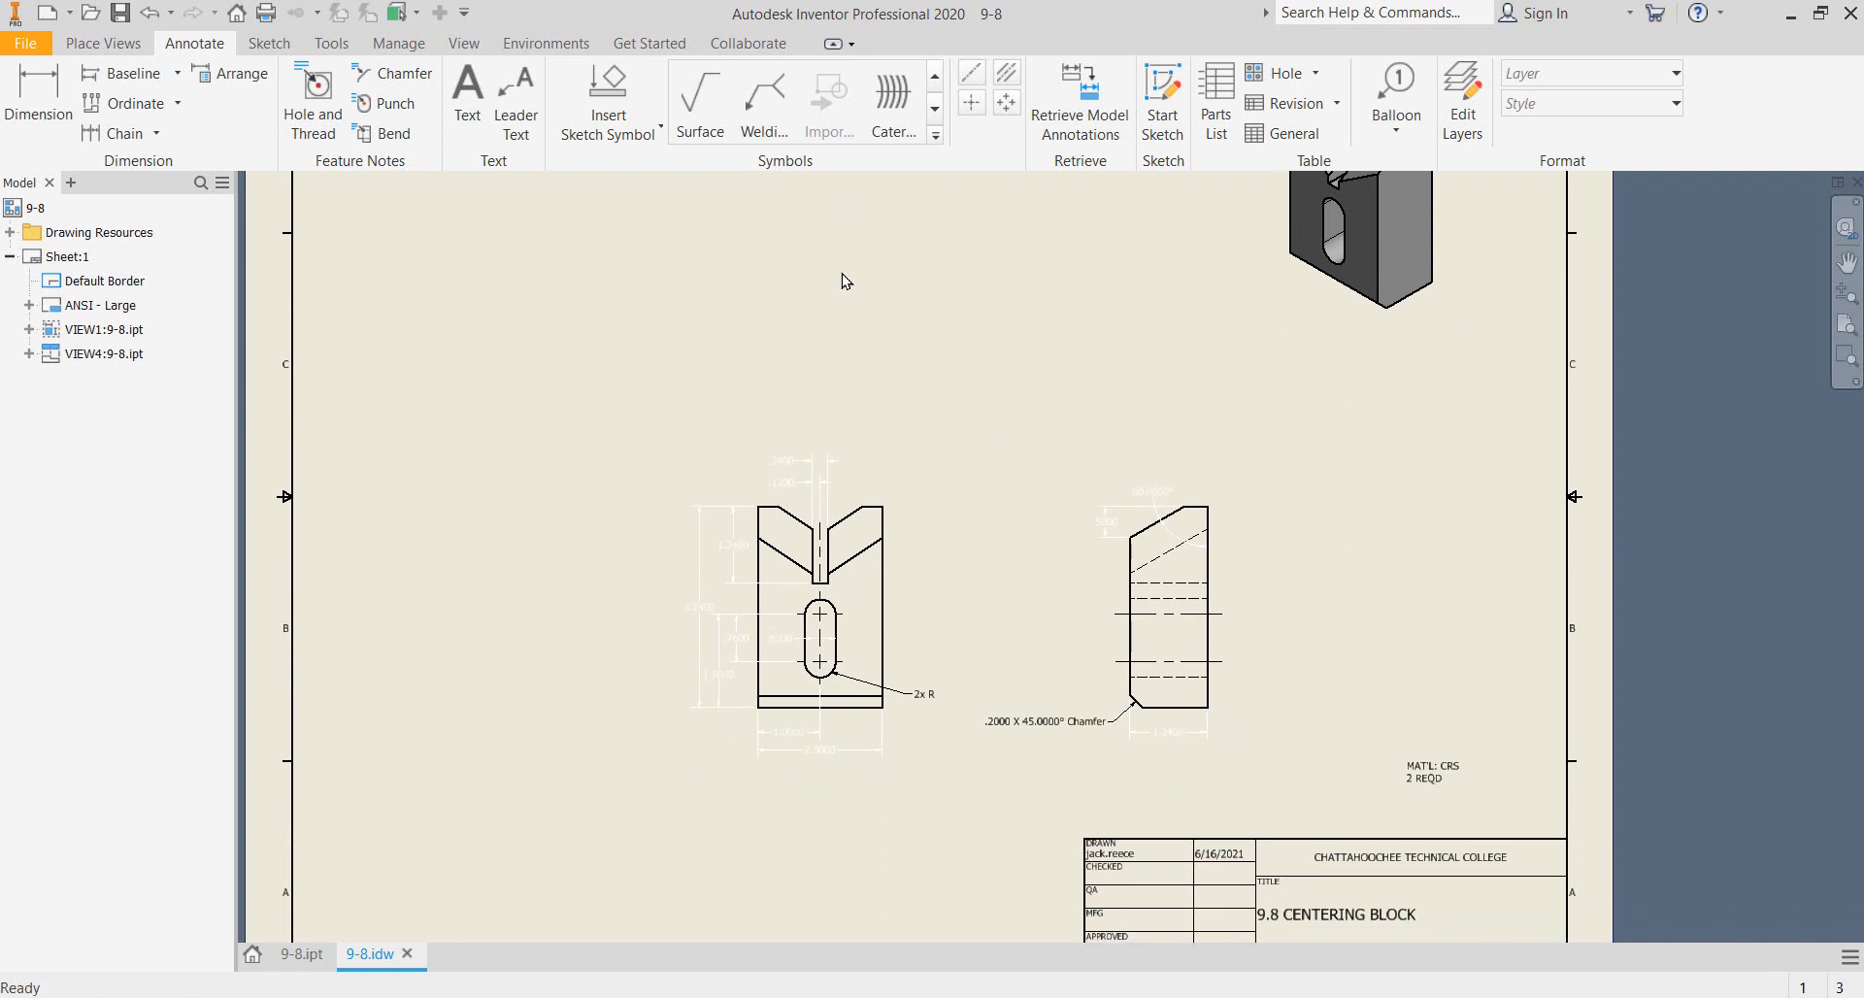
pyautogui.click(105, 44)
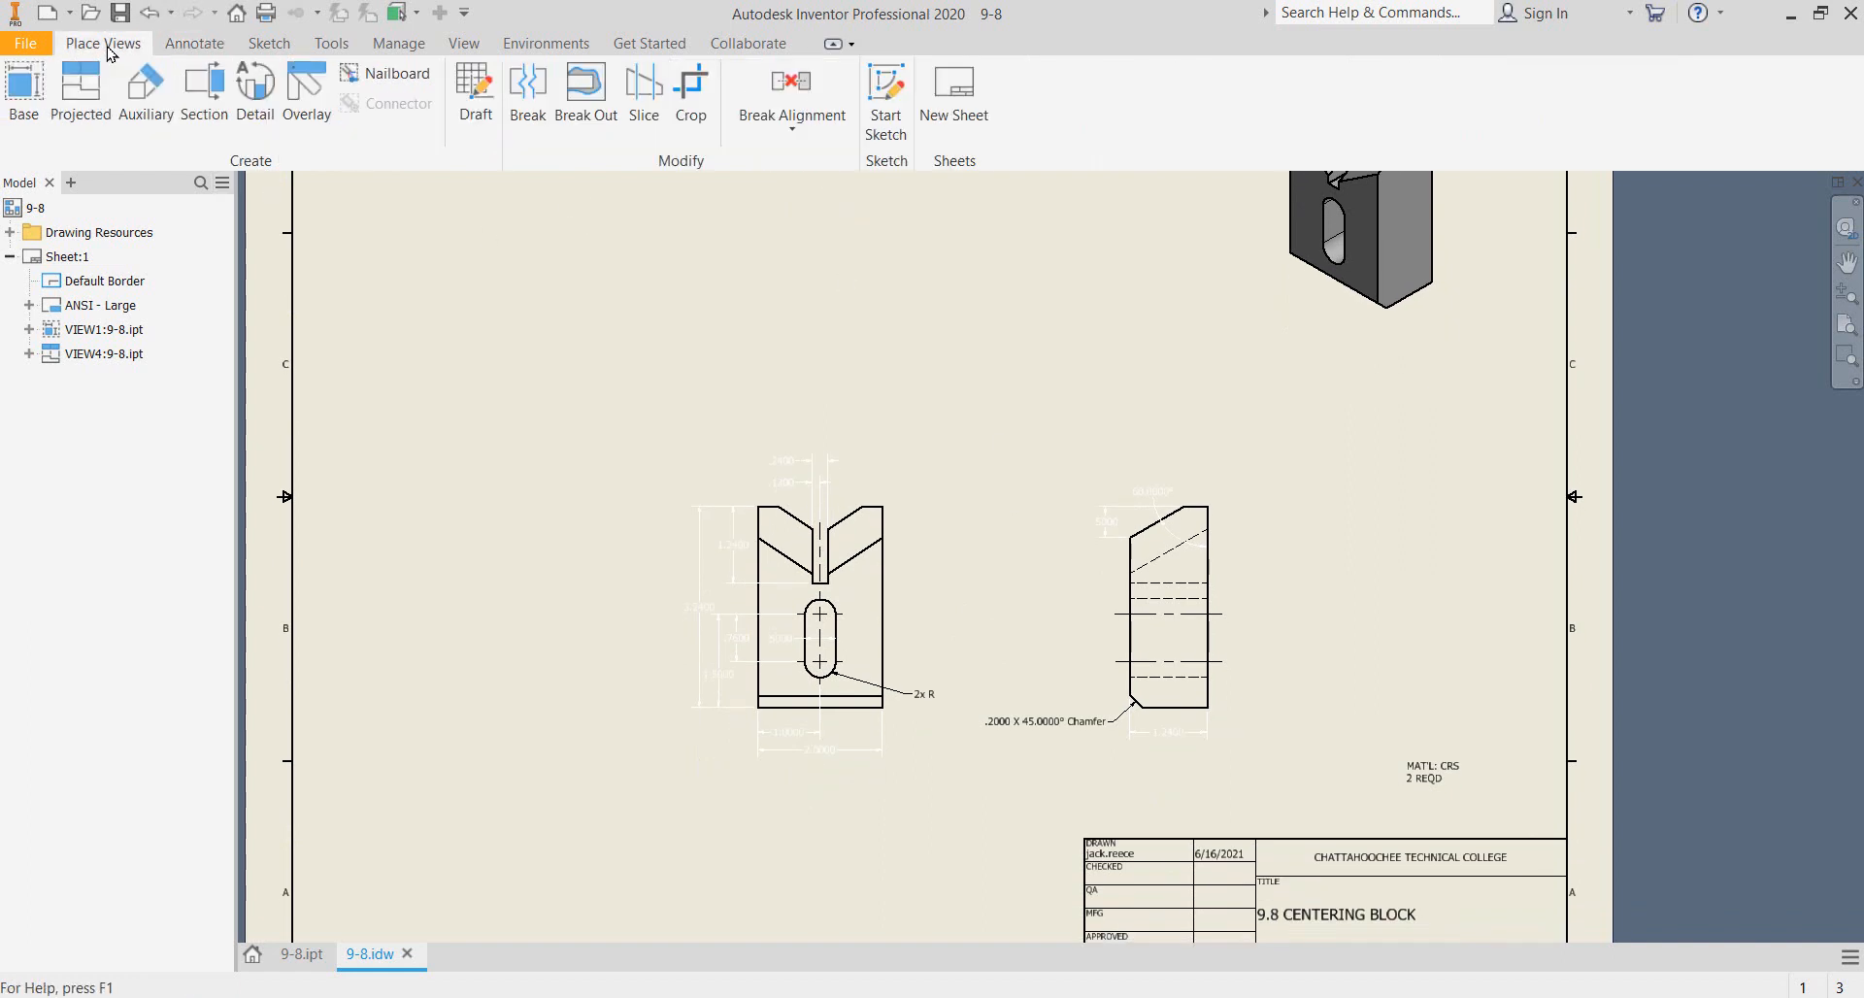
pyautogui.click(146, 87)
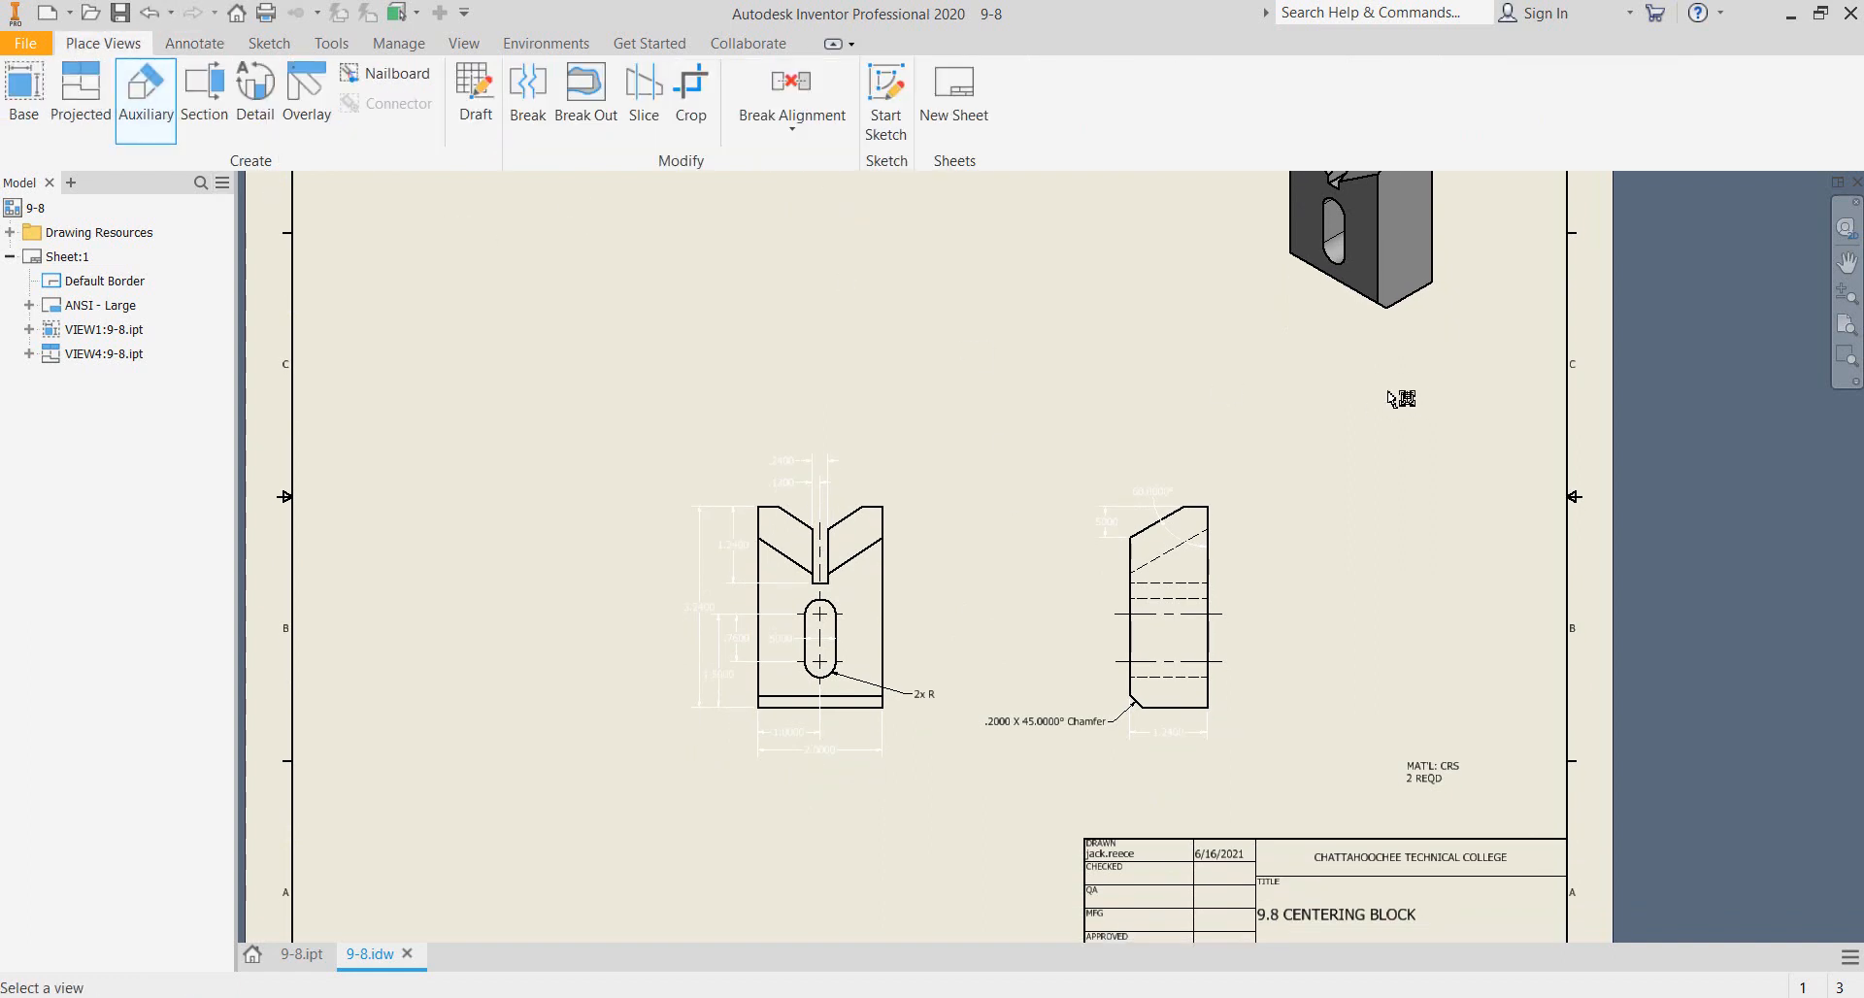
pyautogui.click(1223, 586)
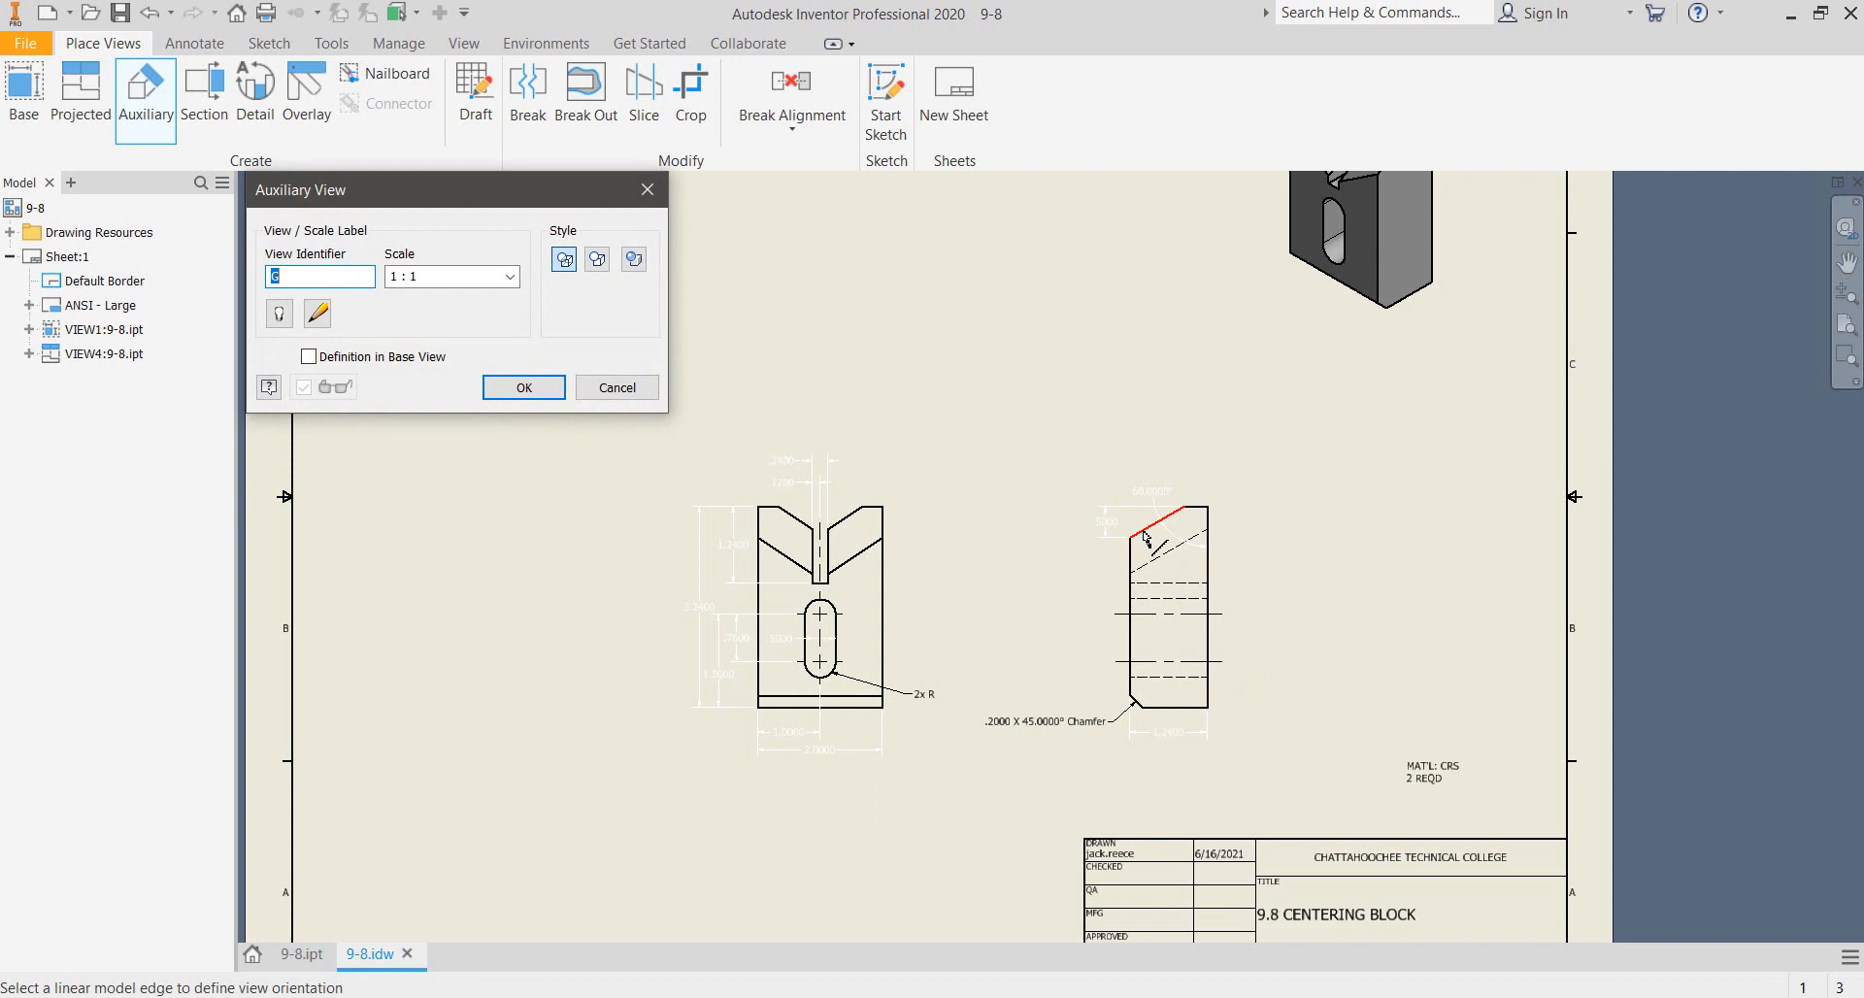
pyautogui.click(1146, 536)
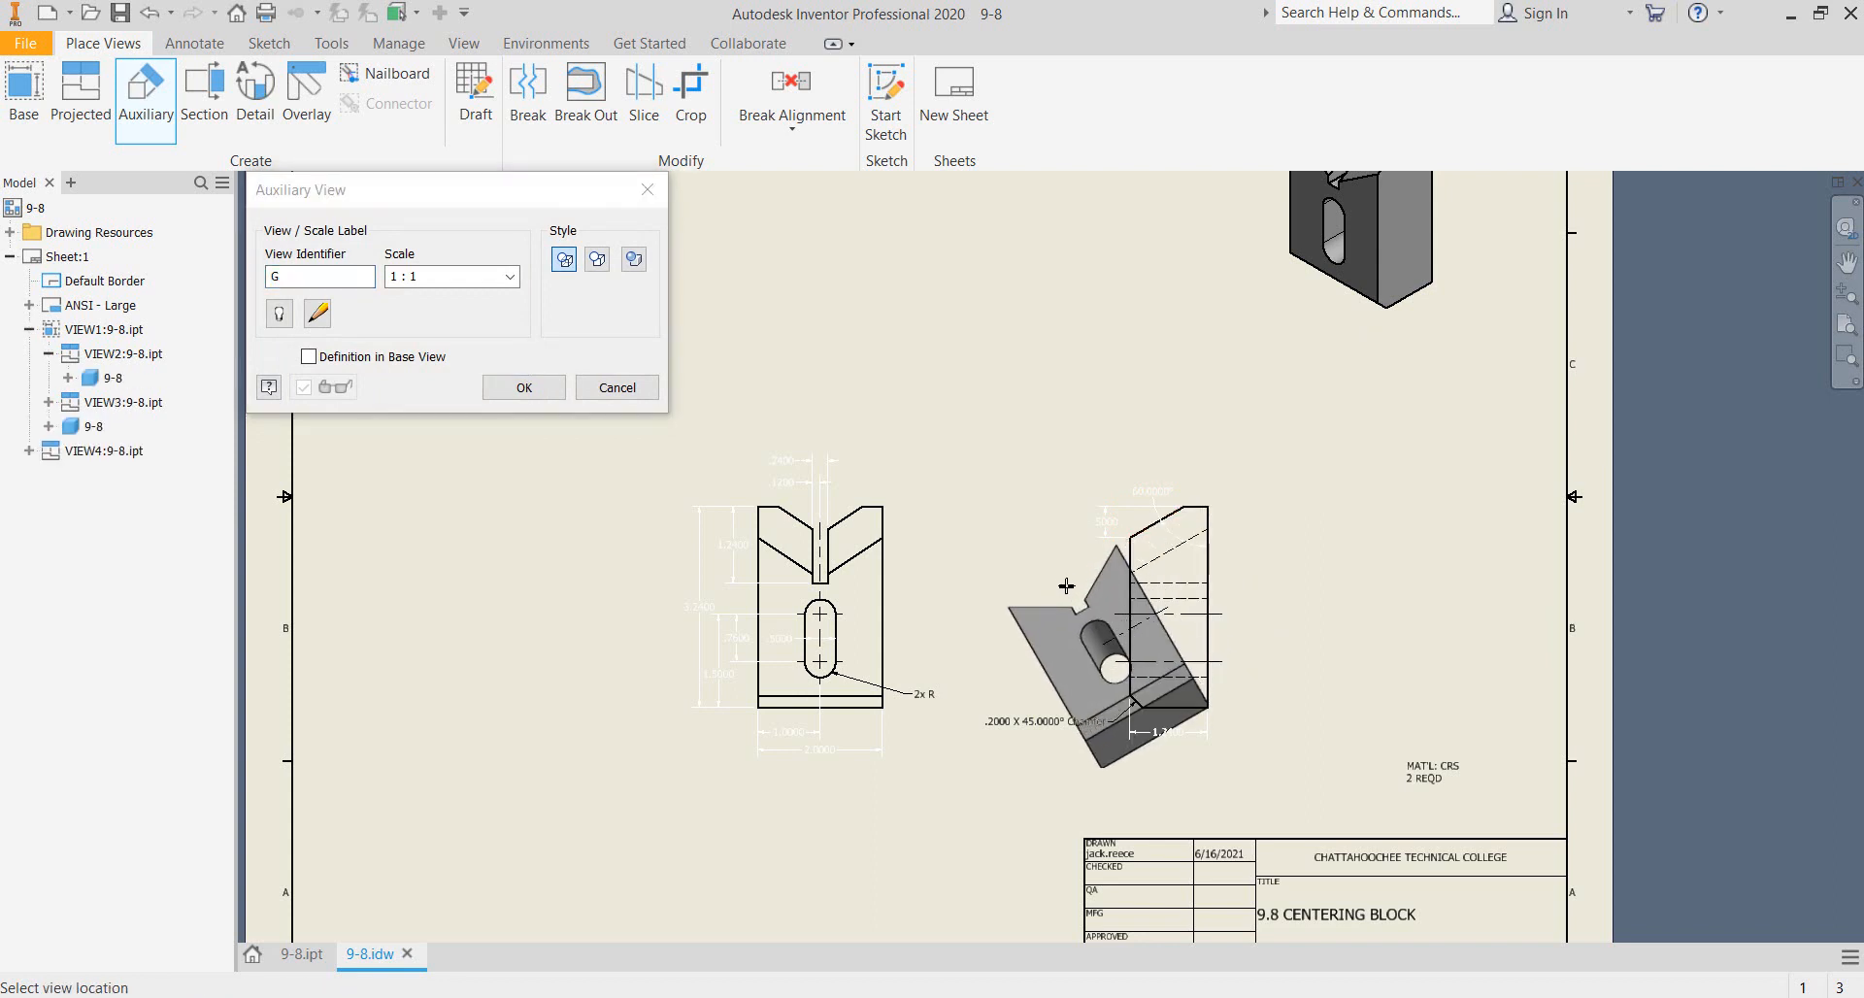
pyautogui.click(1000, 624)
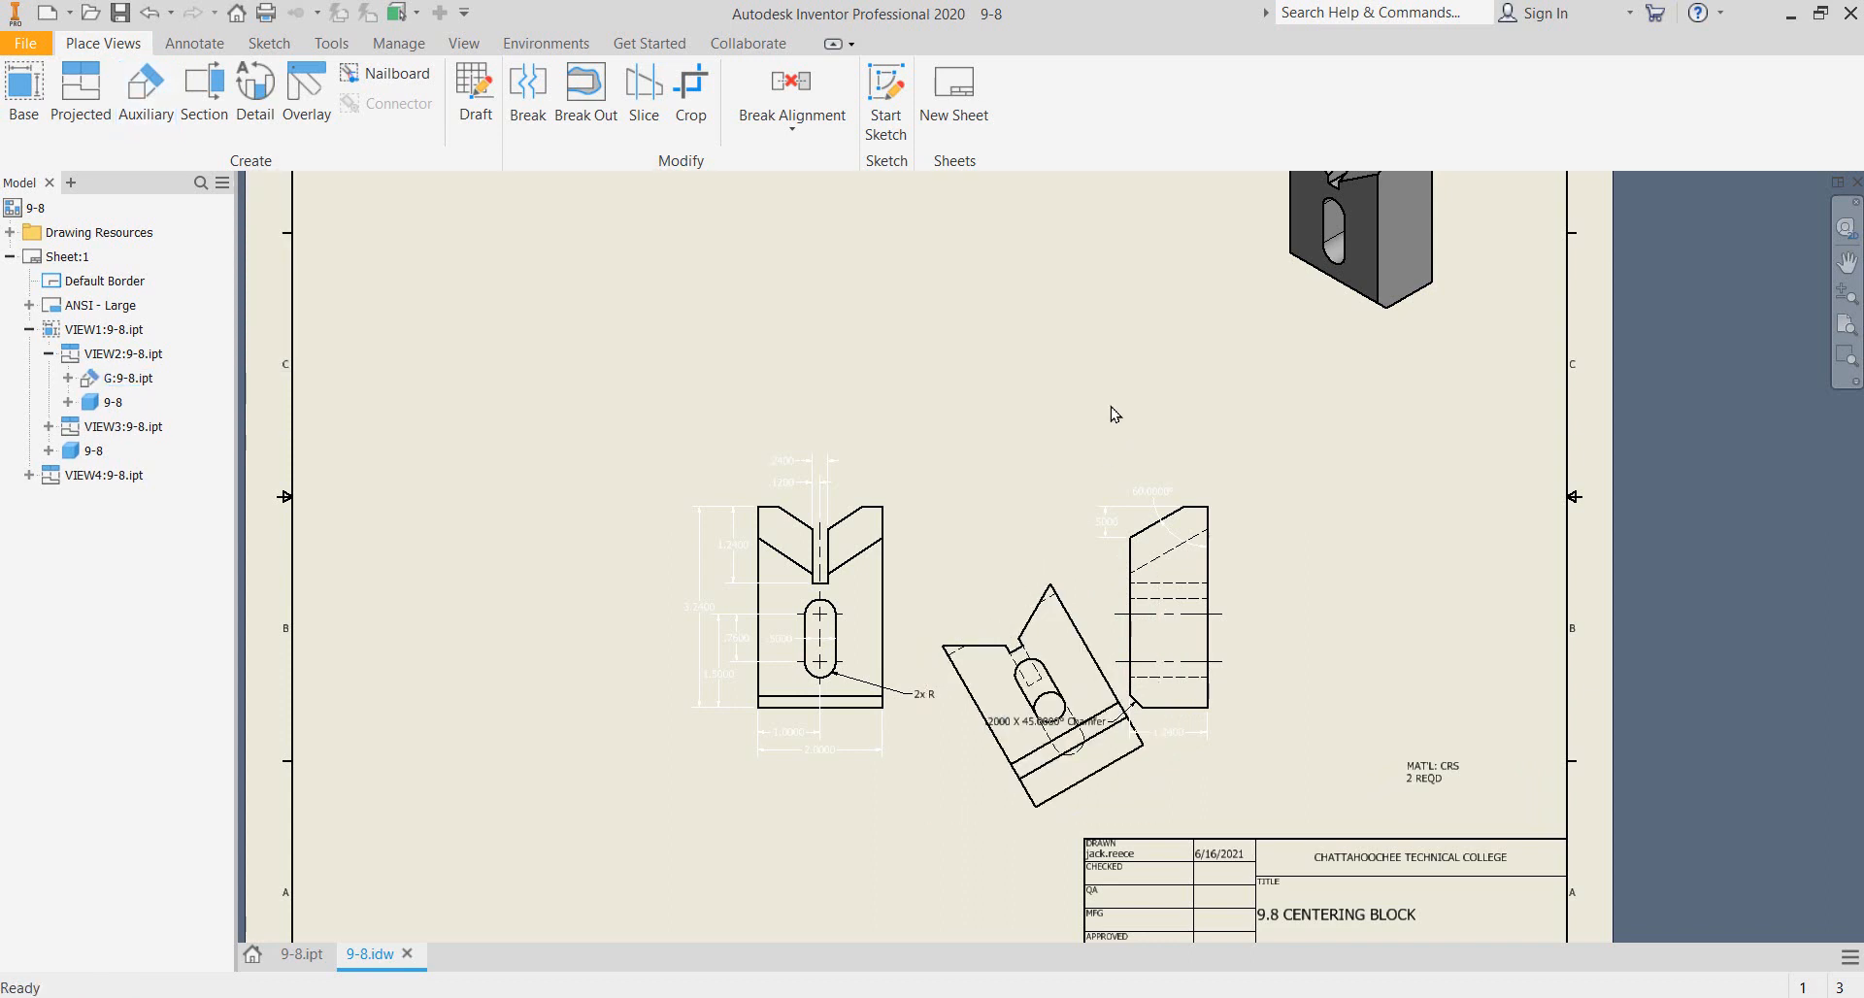
# - Spread out the views by moving the side view outward, raising the front view, and repositioning the auxiliary view between and below them
pyautogui.moveTo(1240, 522); pyautogui.dragTo(1394, 532)
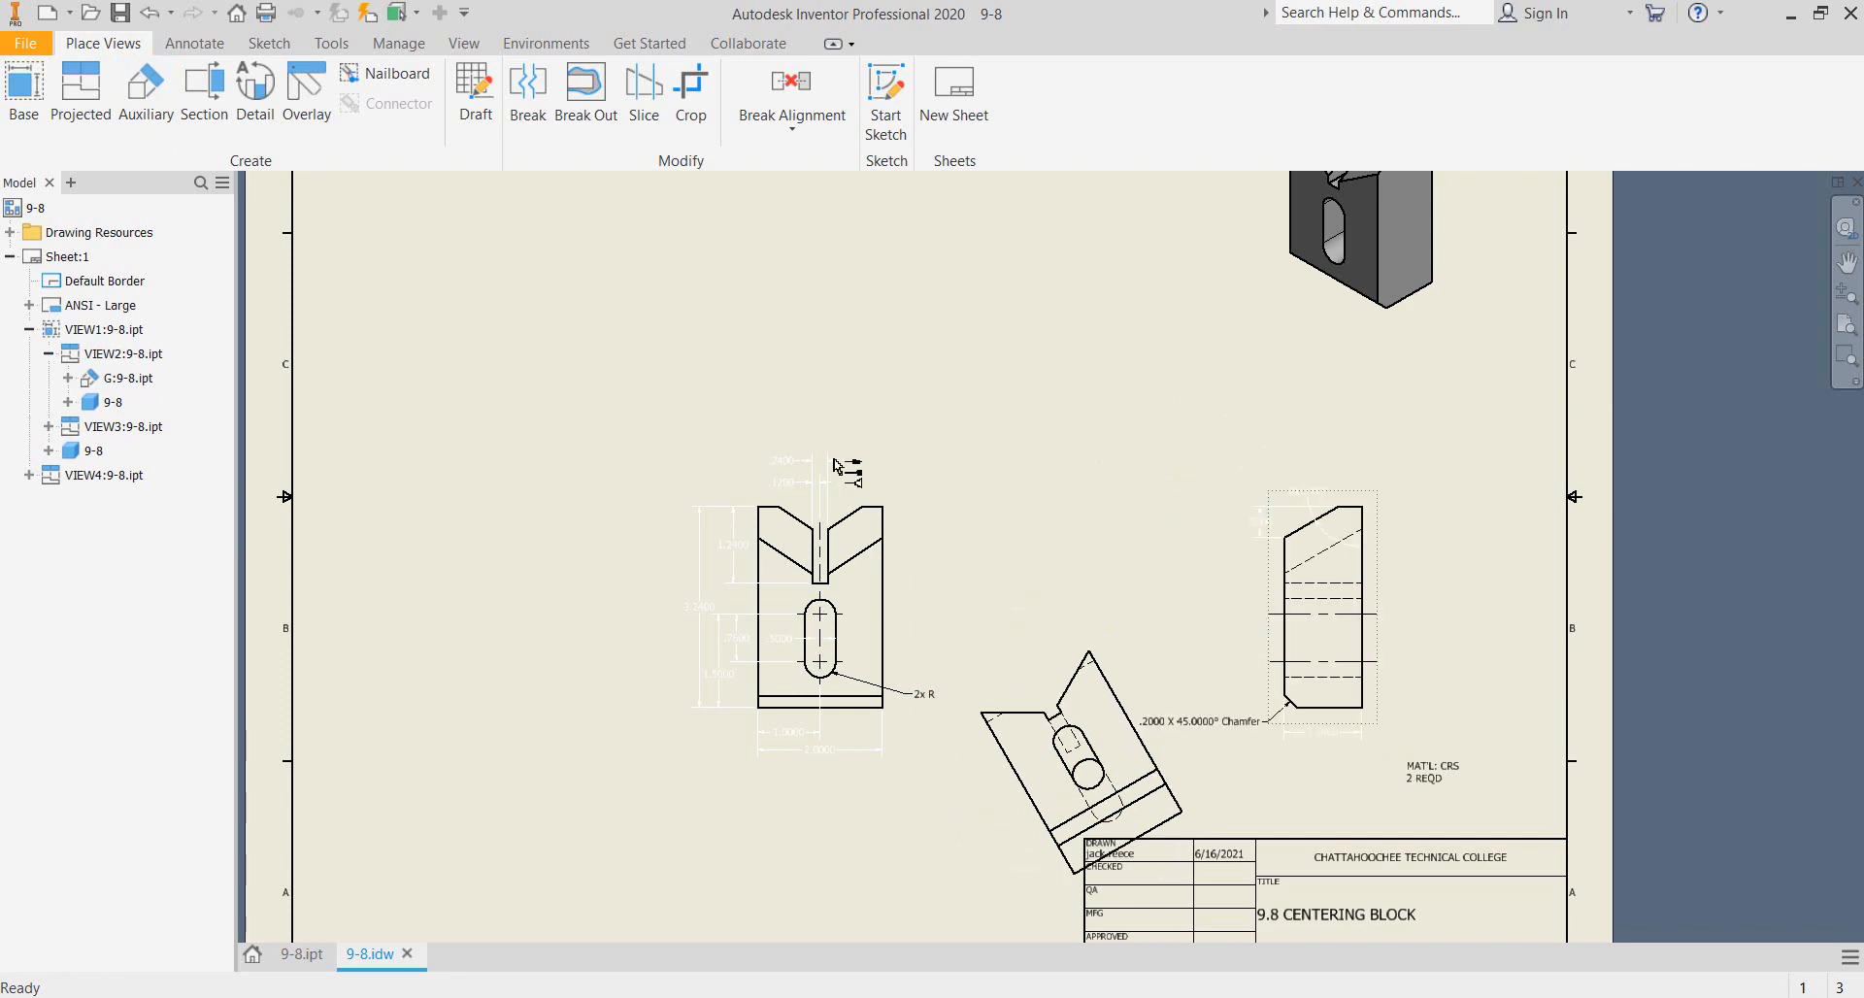
pyautogui.moveTo(904, 508); pyautogui.dragTo(925, 399)
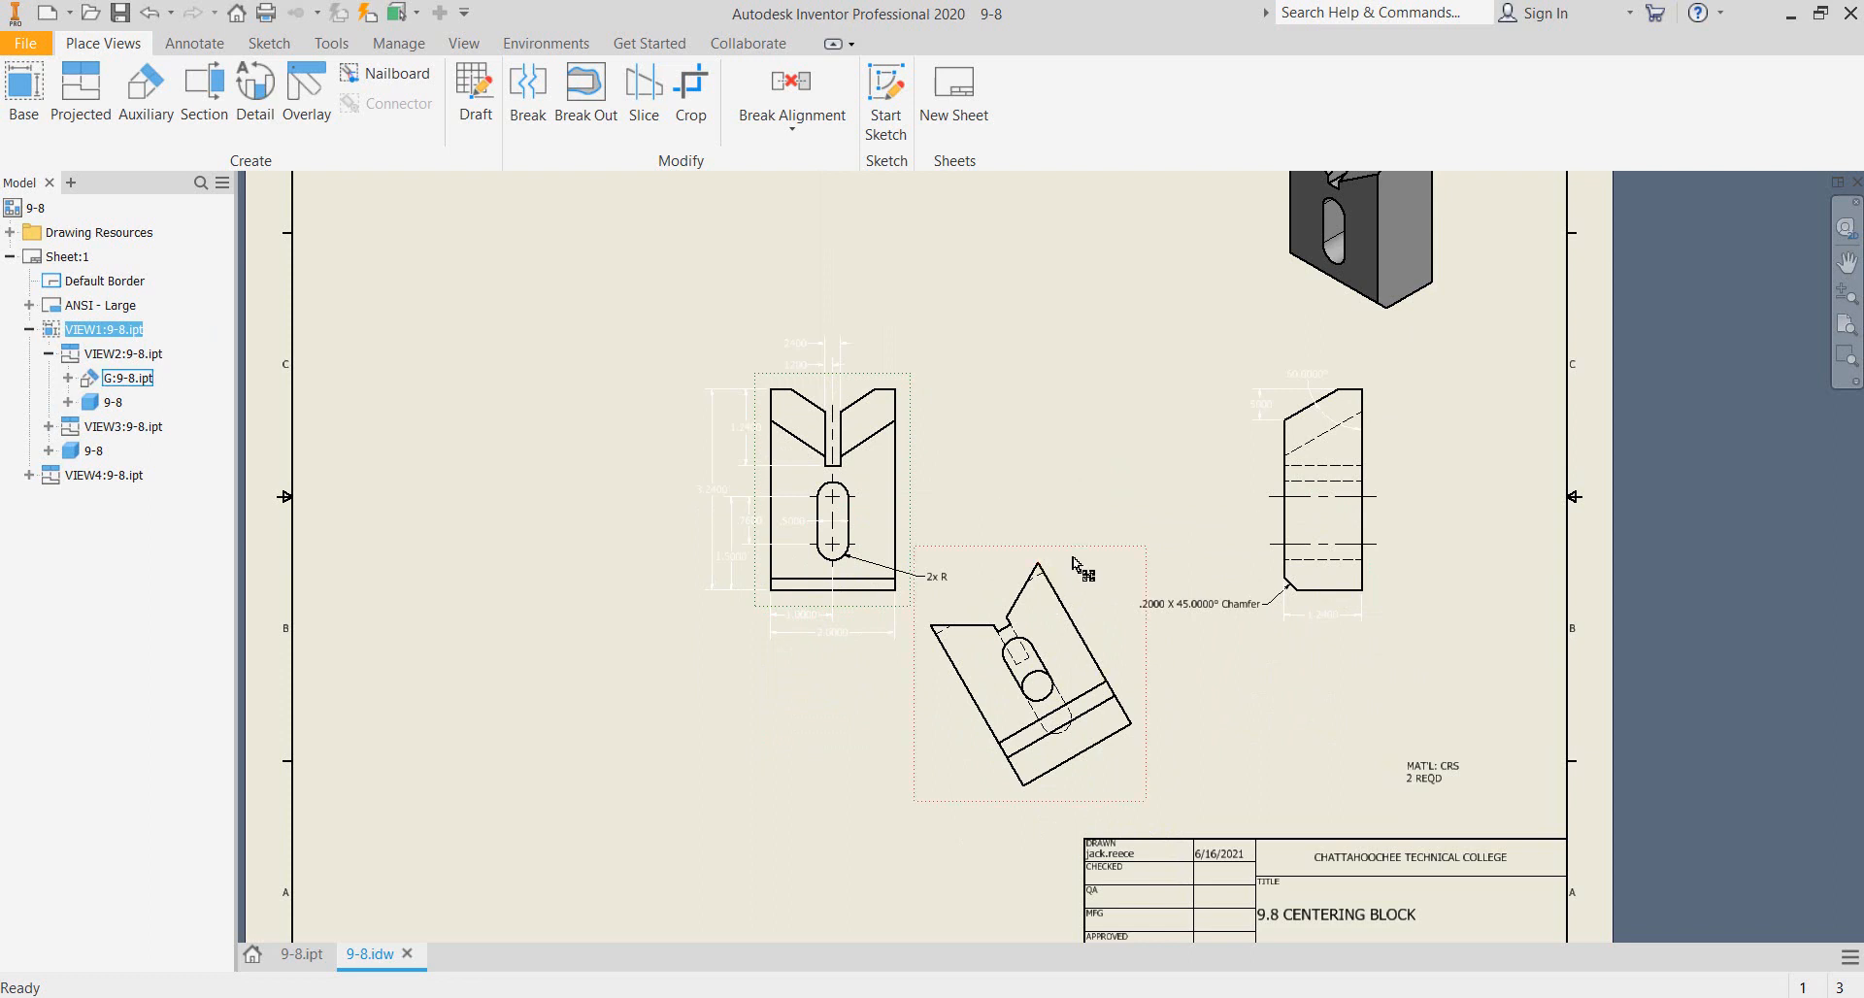
pyautogui.moveTo(1074, 563); pyautogui.dragTo(1120, 537)
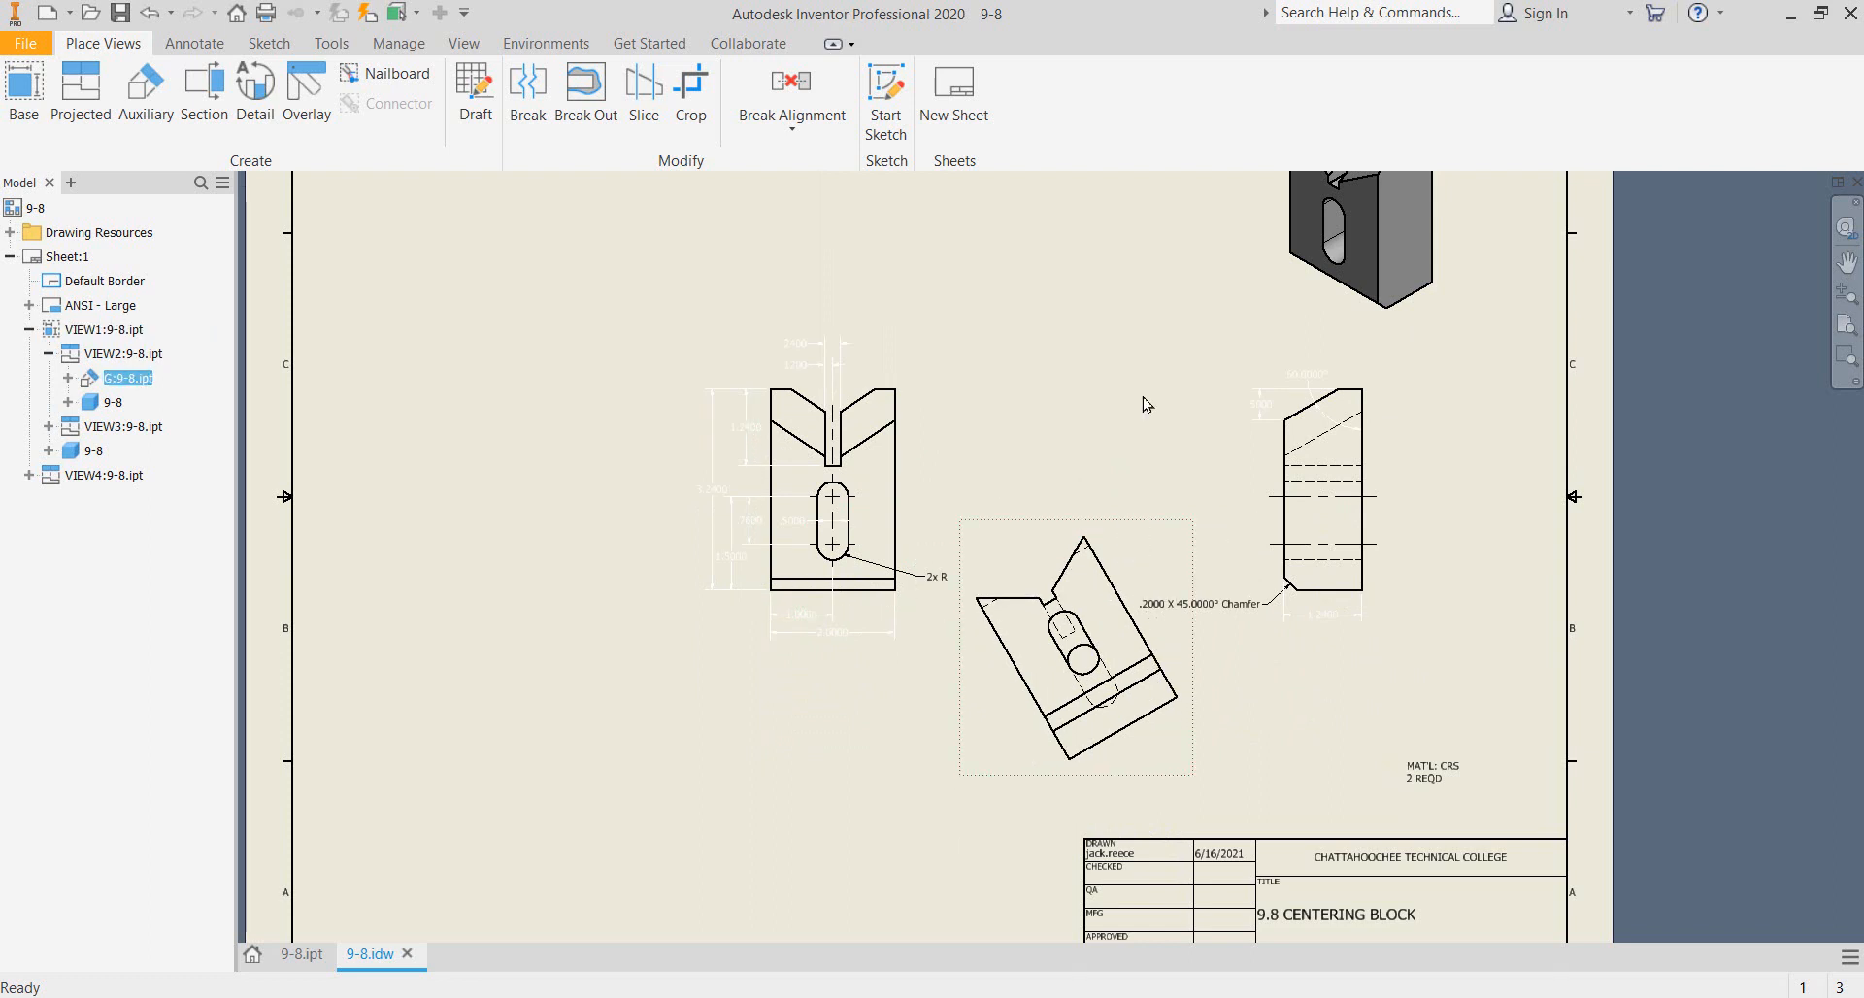
pyautogui.click(1147, 381)
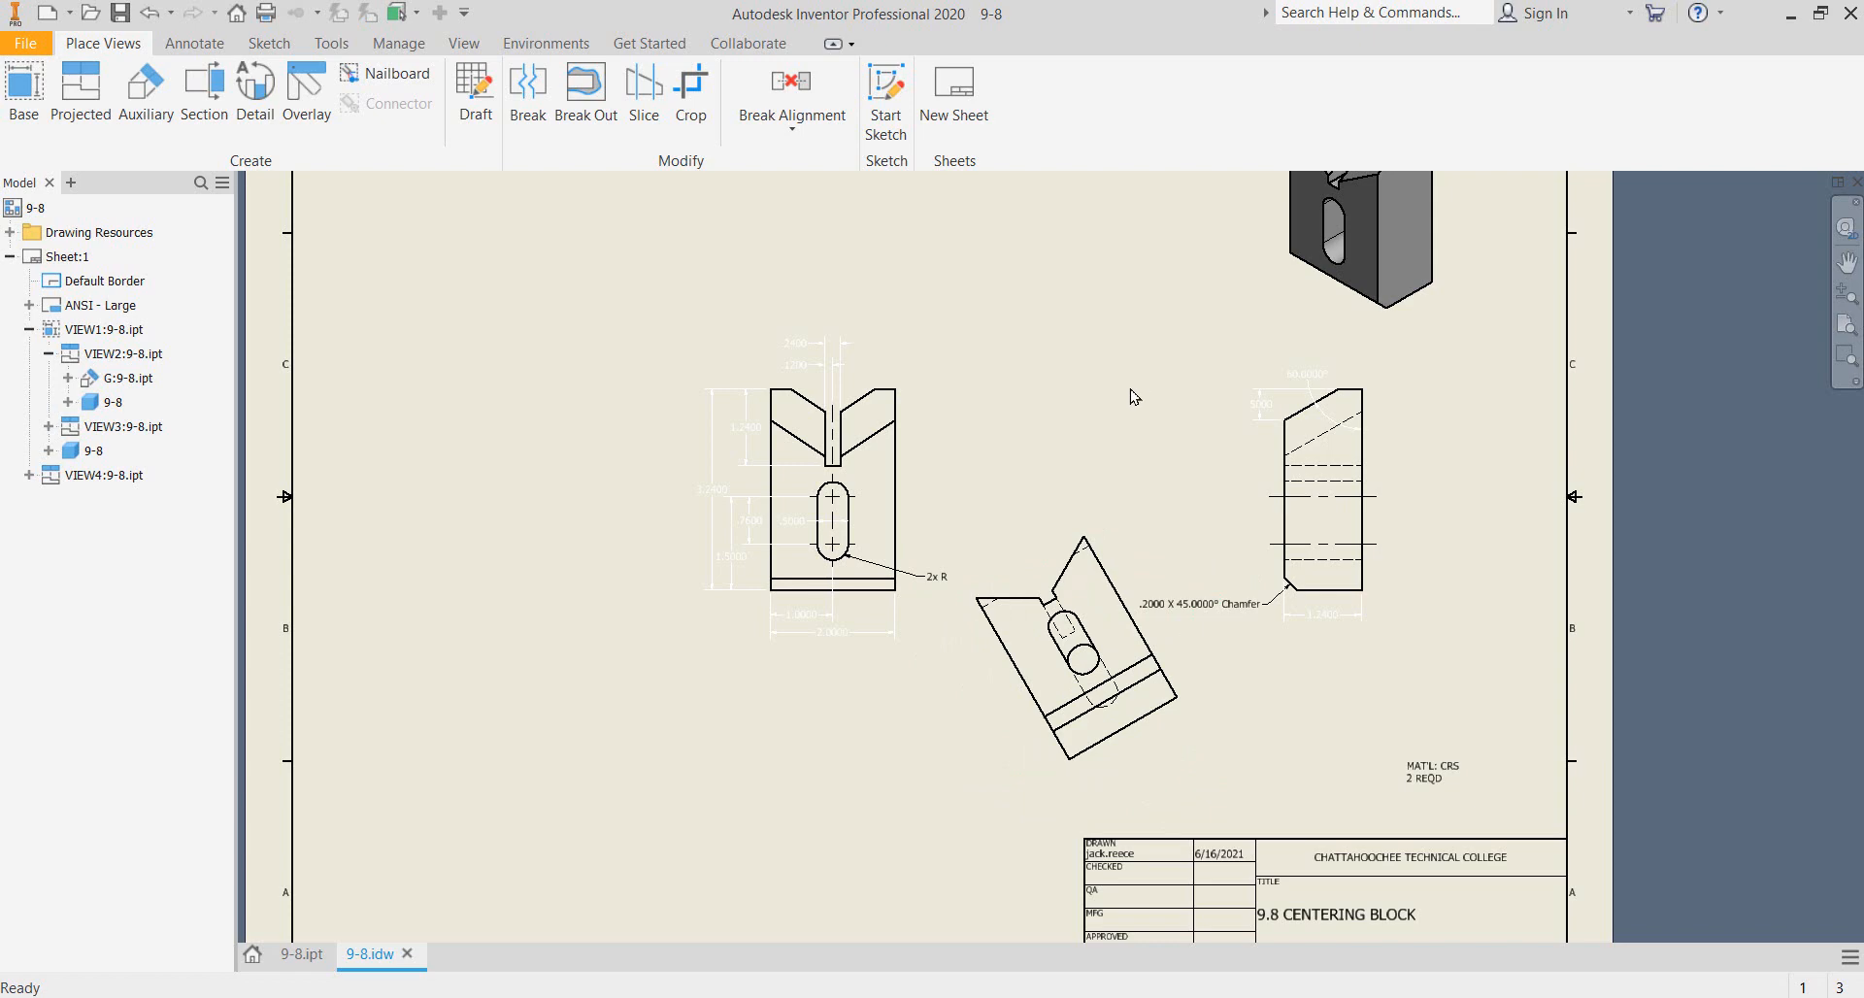
# - Add an angular dimension between the two sloped V edges of the auxiliary view and place it above the V
pyautogui.click(195, 44)
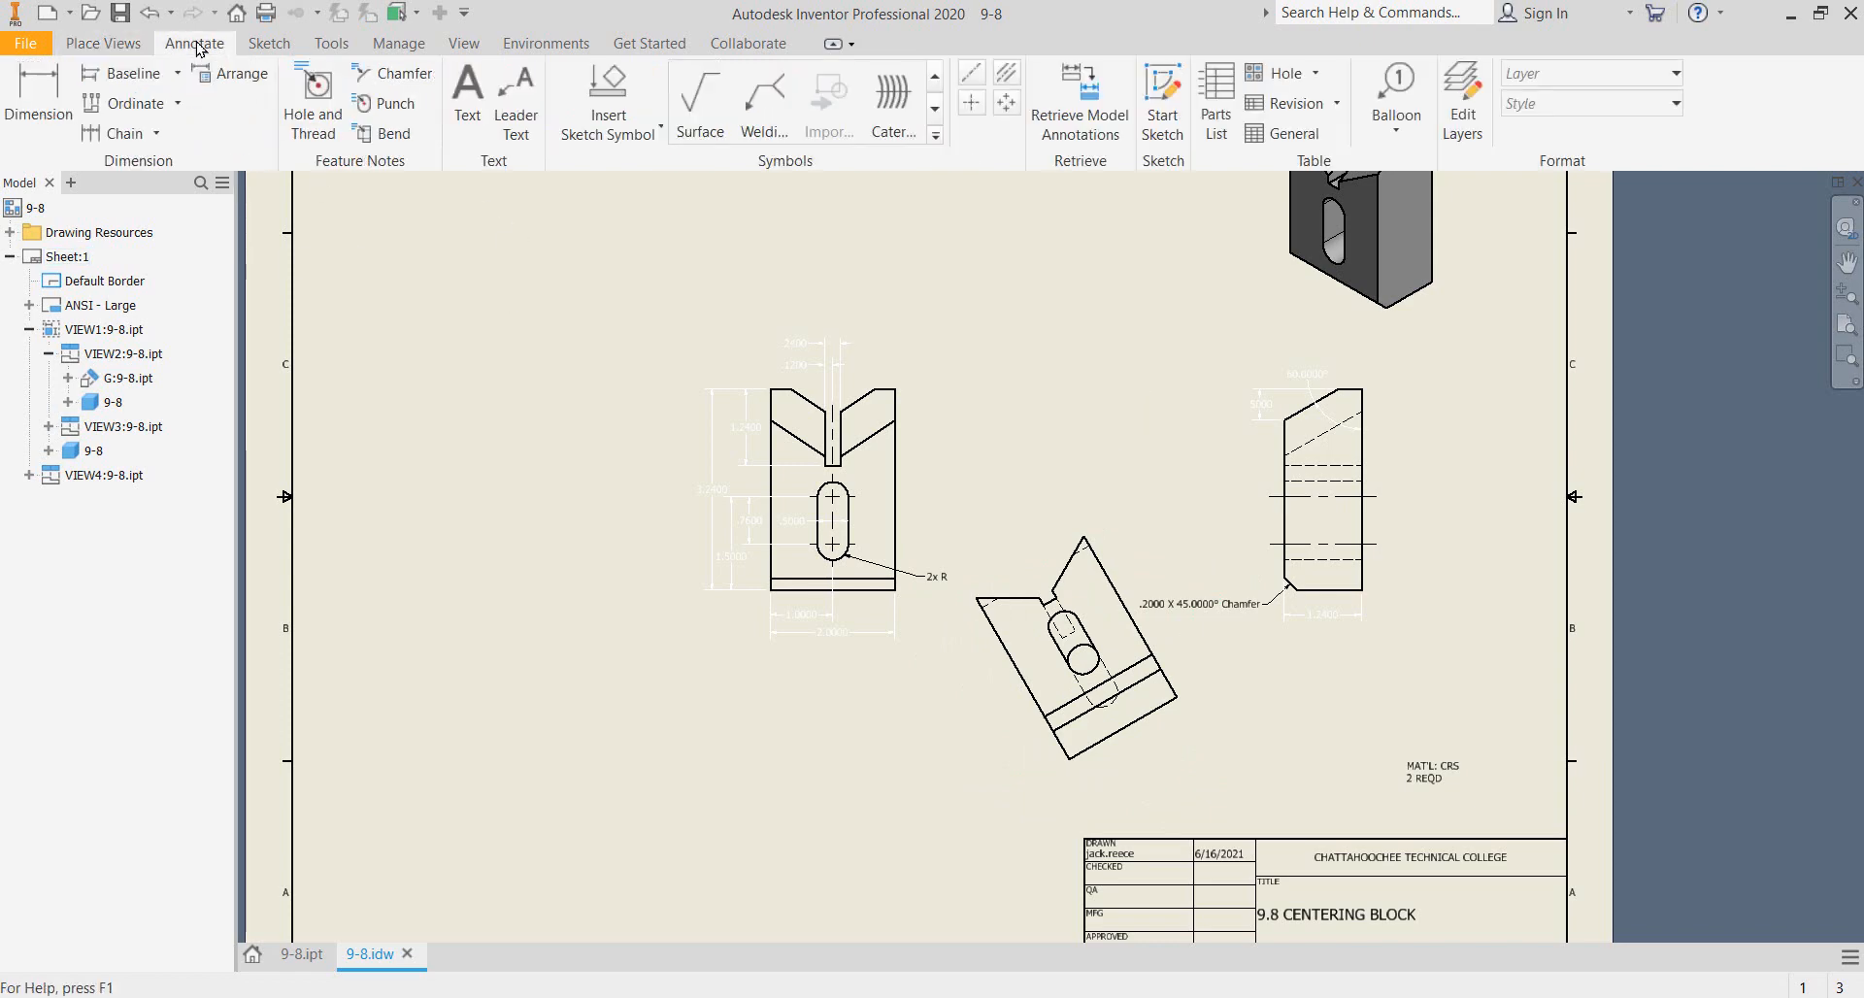
pyautogui.click(13, 70)
pyautogui.click(1034, 594)
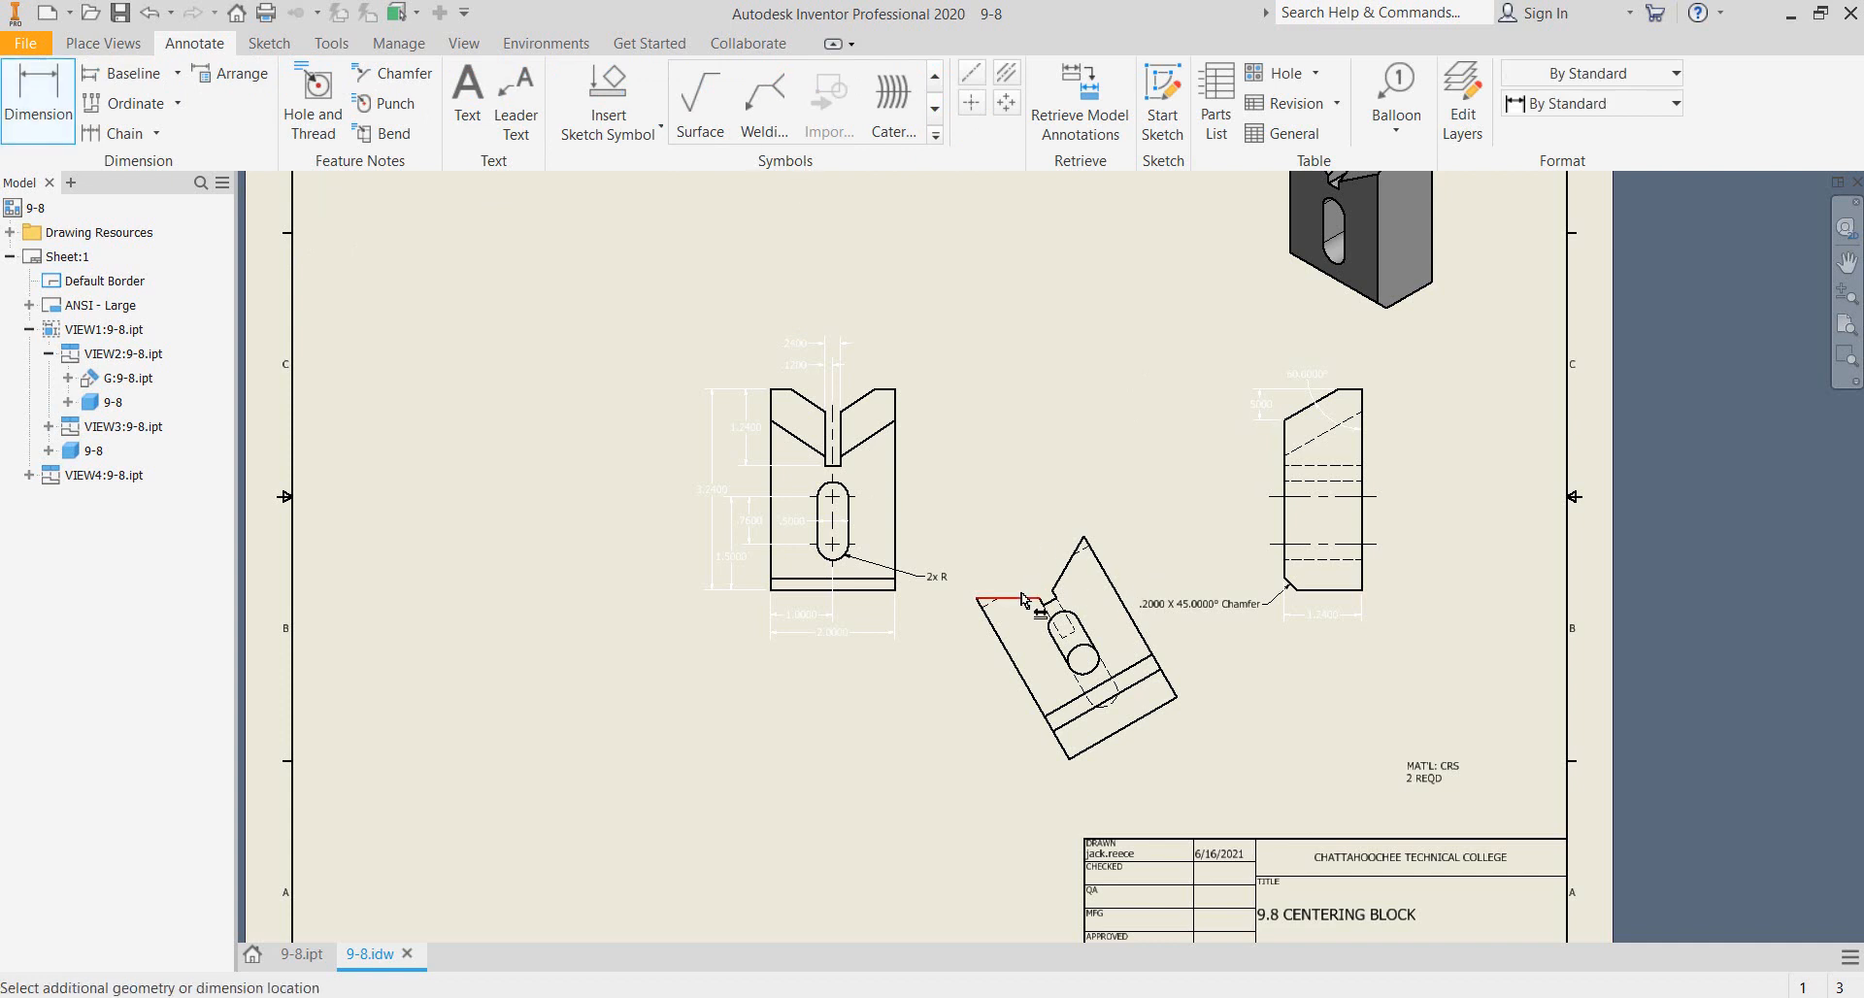
pyautogui.click(1069, 584)
pyautogui.click(1005, 522)
pyautogui.press('Escape')
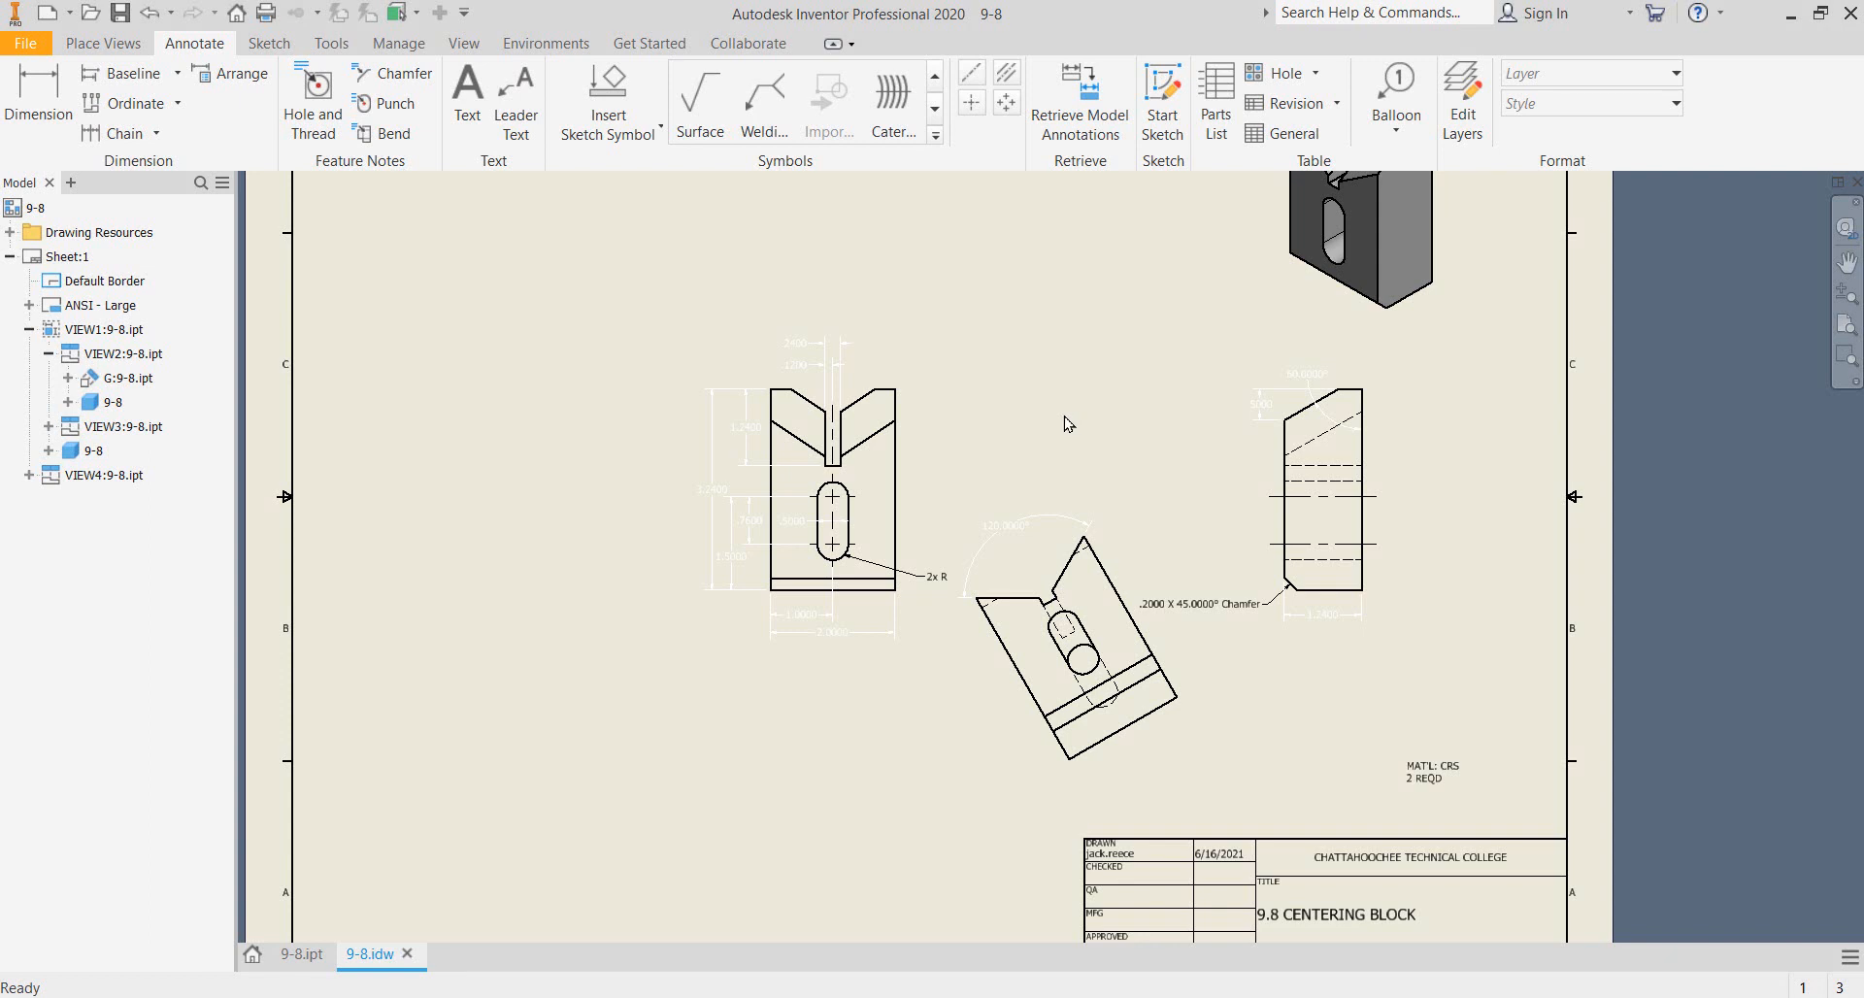
# - Start a new 1:1 base view of the 9-8 part and open its custom view orientation
pyautogui.moveTo(1030, 390); pyautogui.dragTo(1074, 447, button='middle')
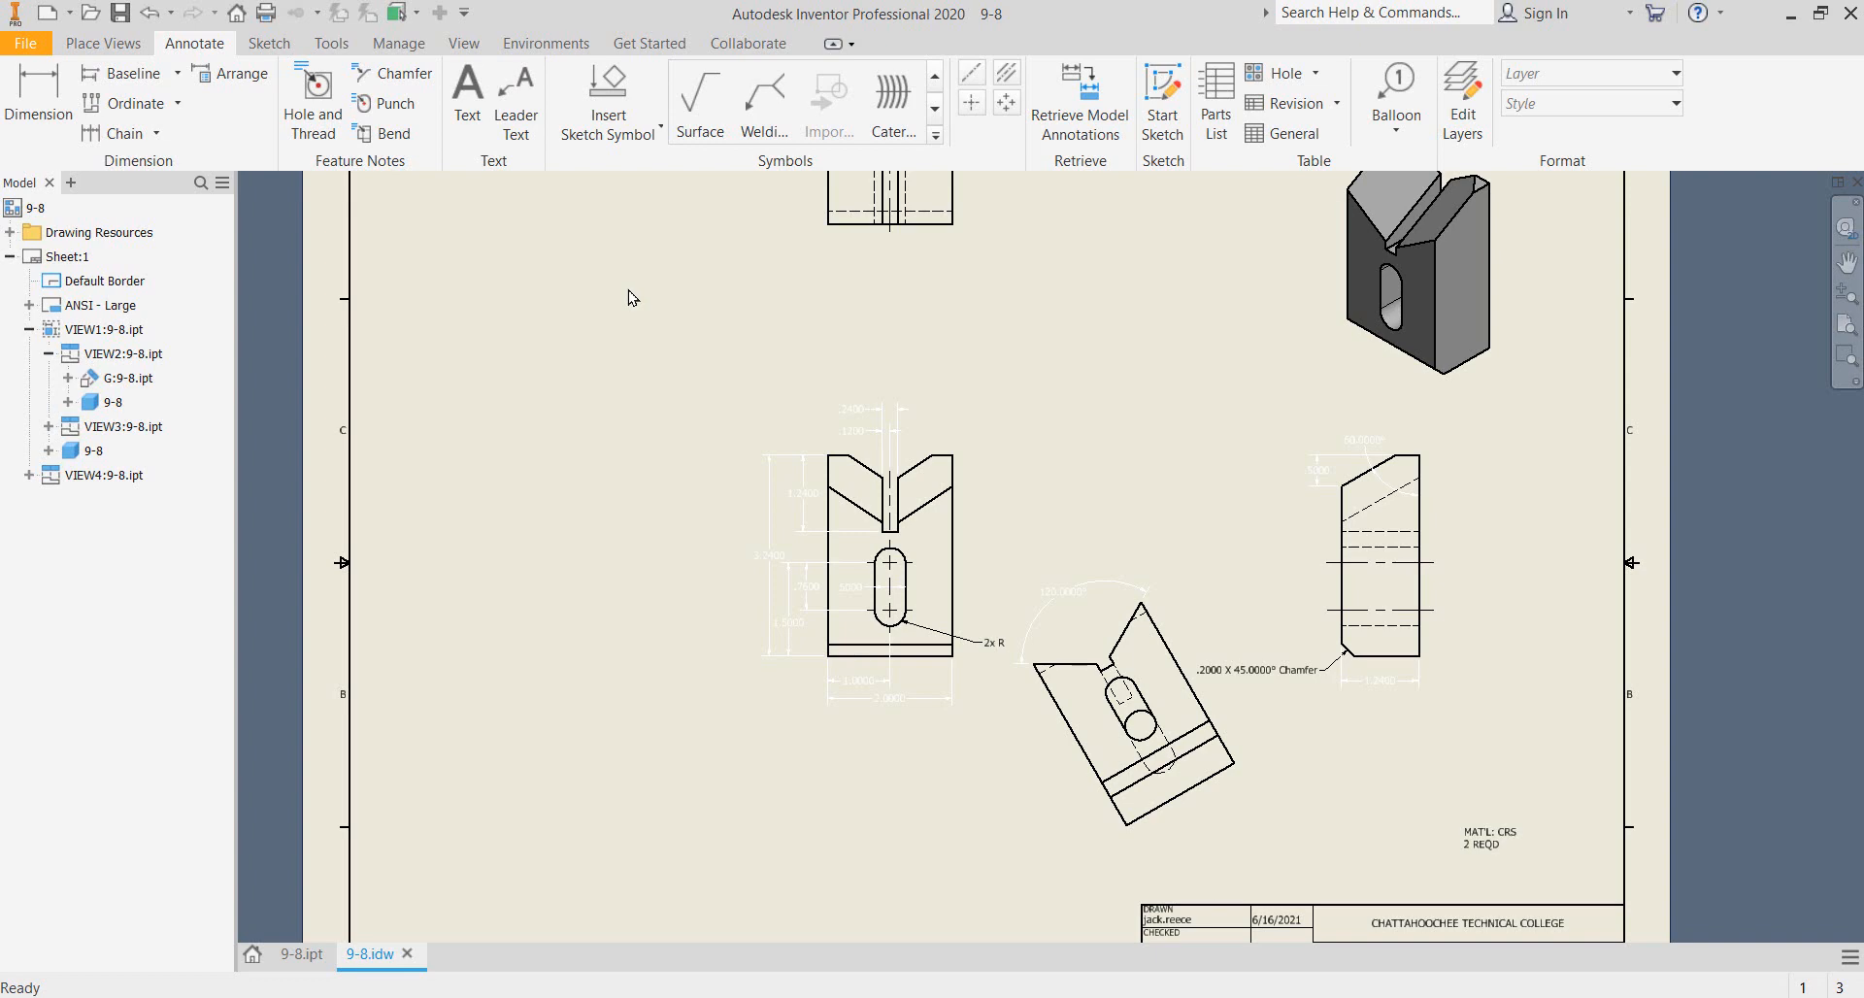
pyautogui.click(103, 46)
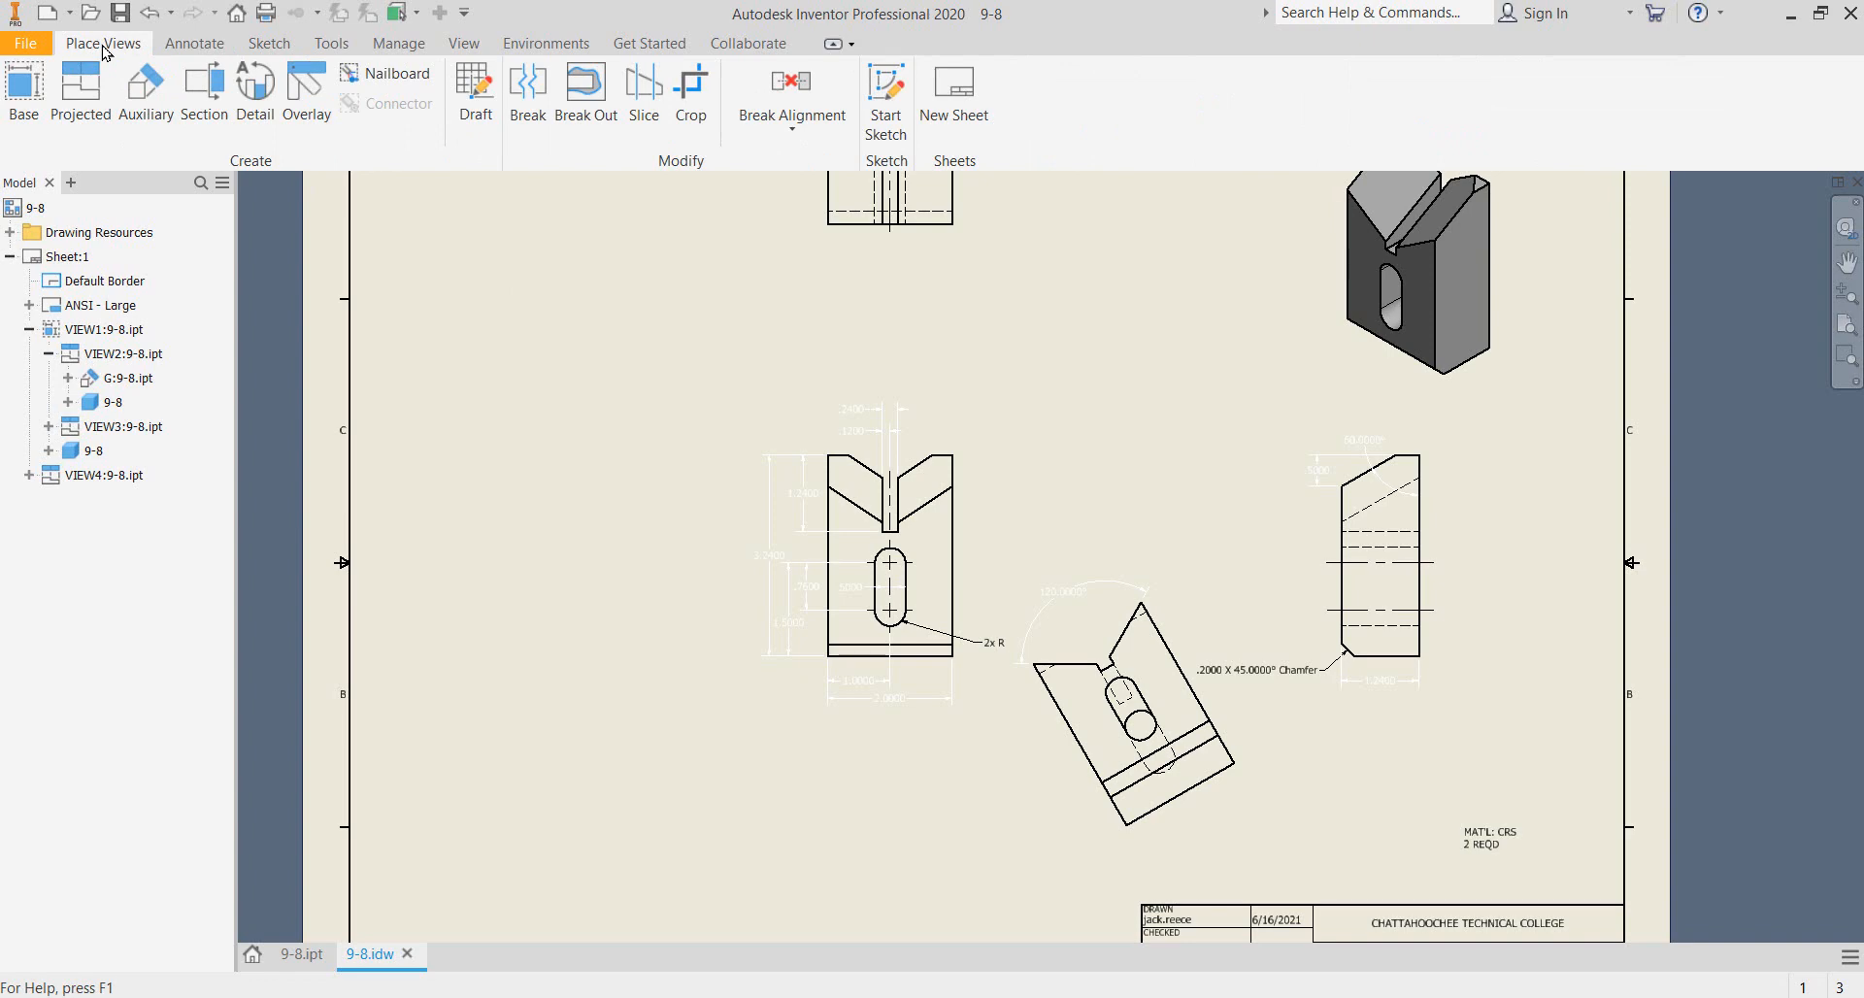
pyautogui.click(25, 92)
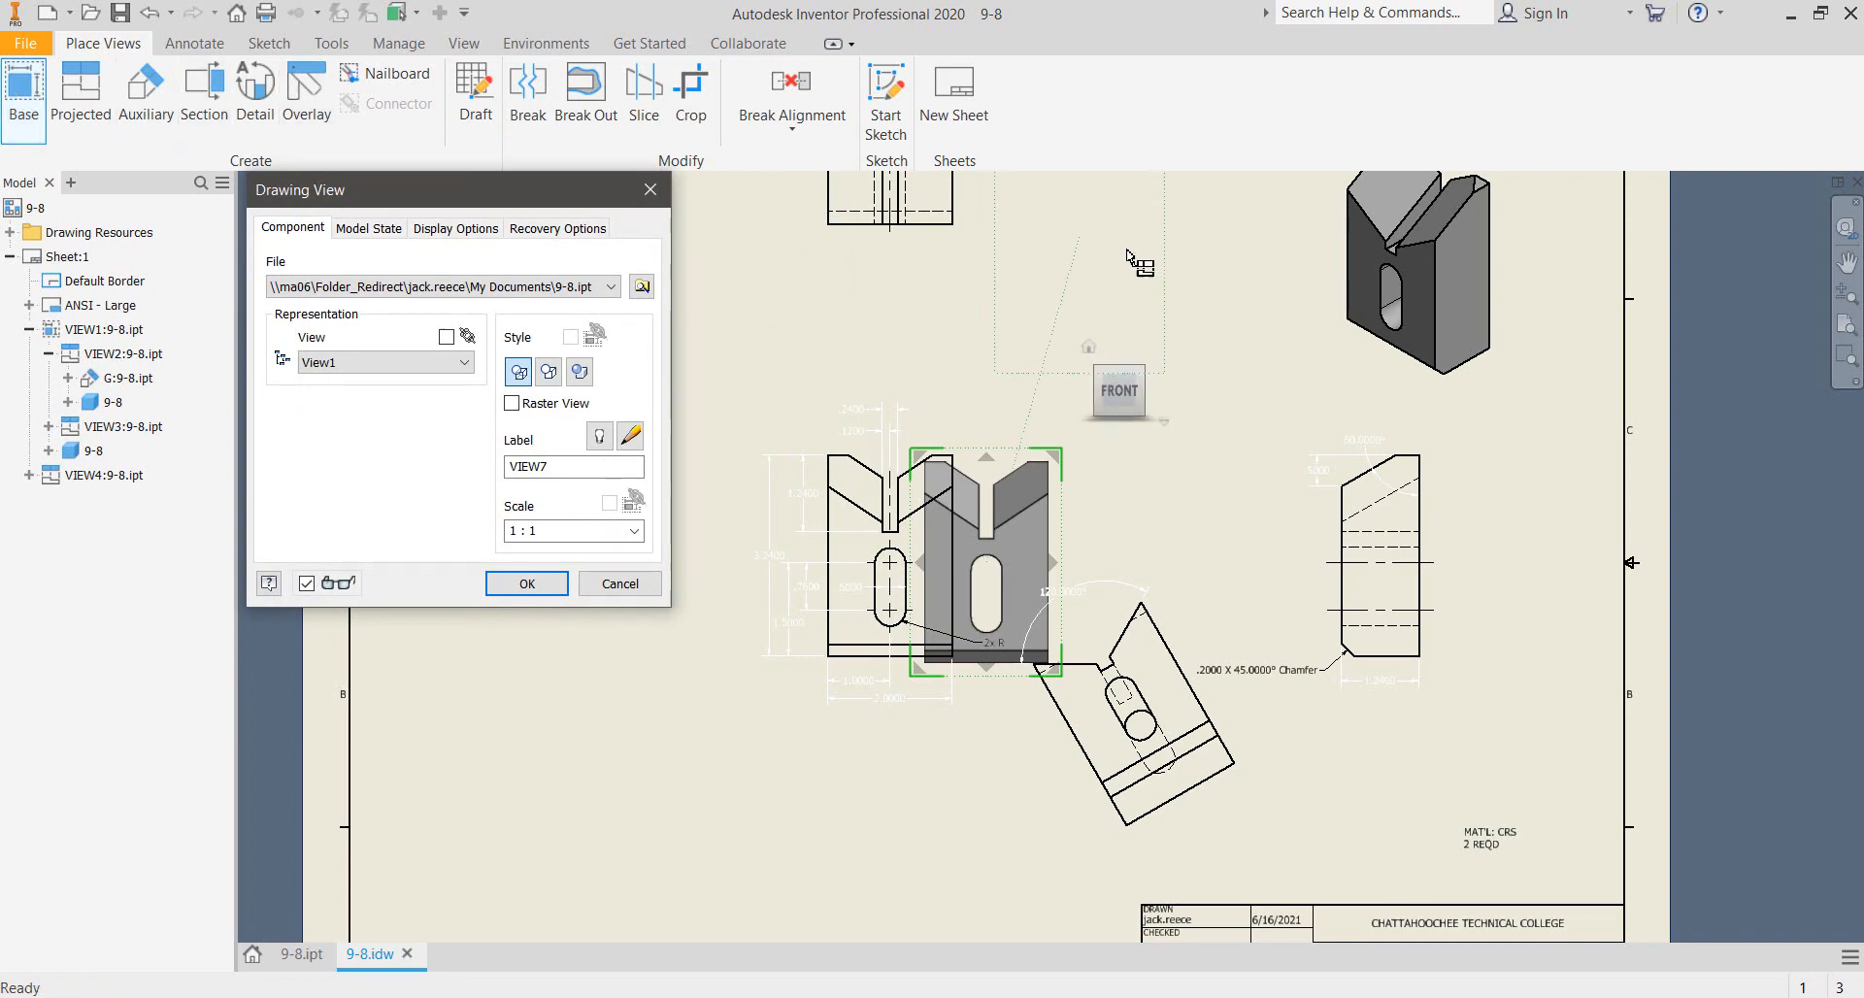
pyautogui.moveTo(1170, 432)
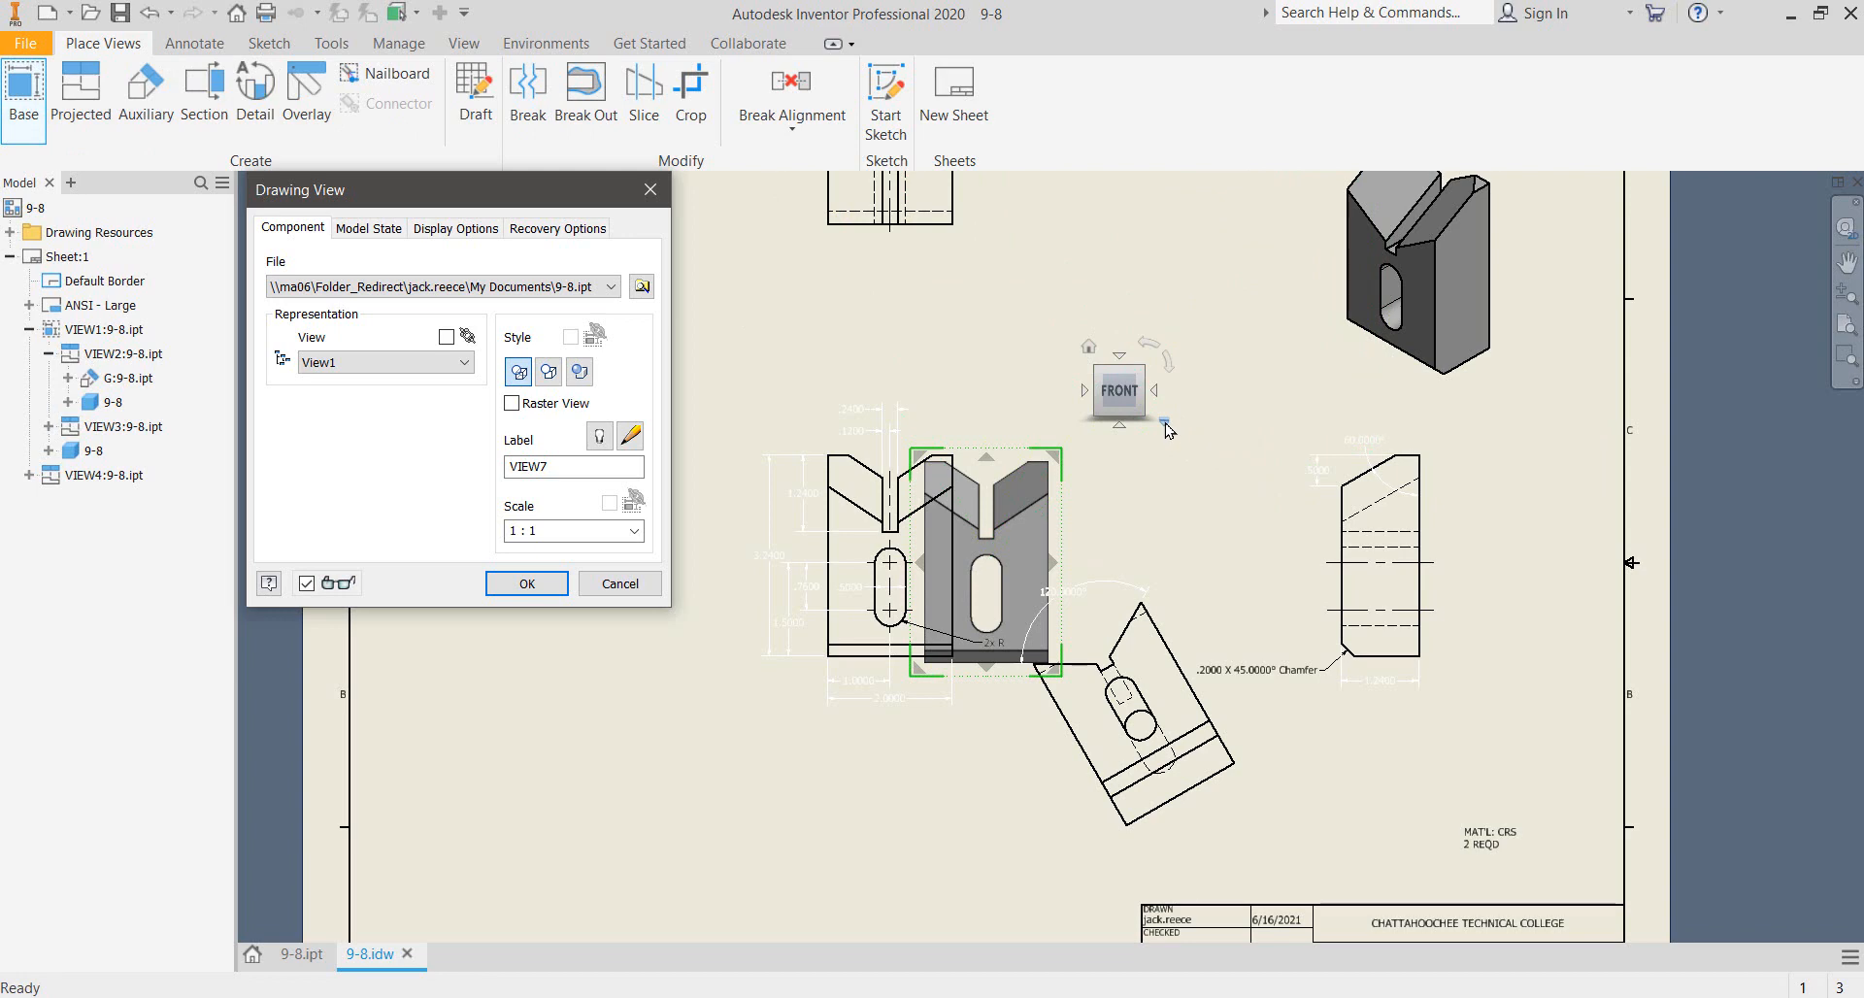
pyautogui.click(1165, 426)
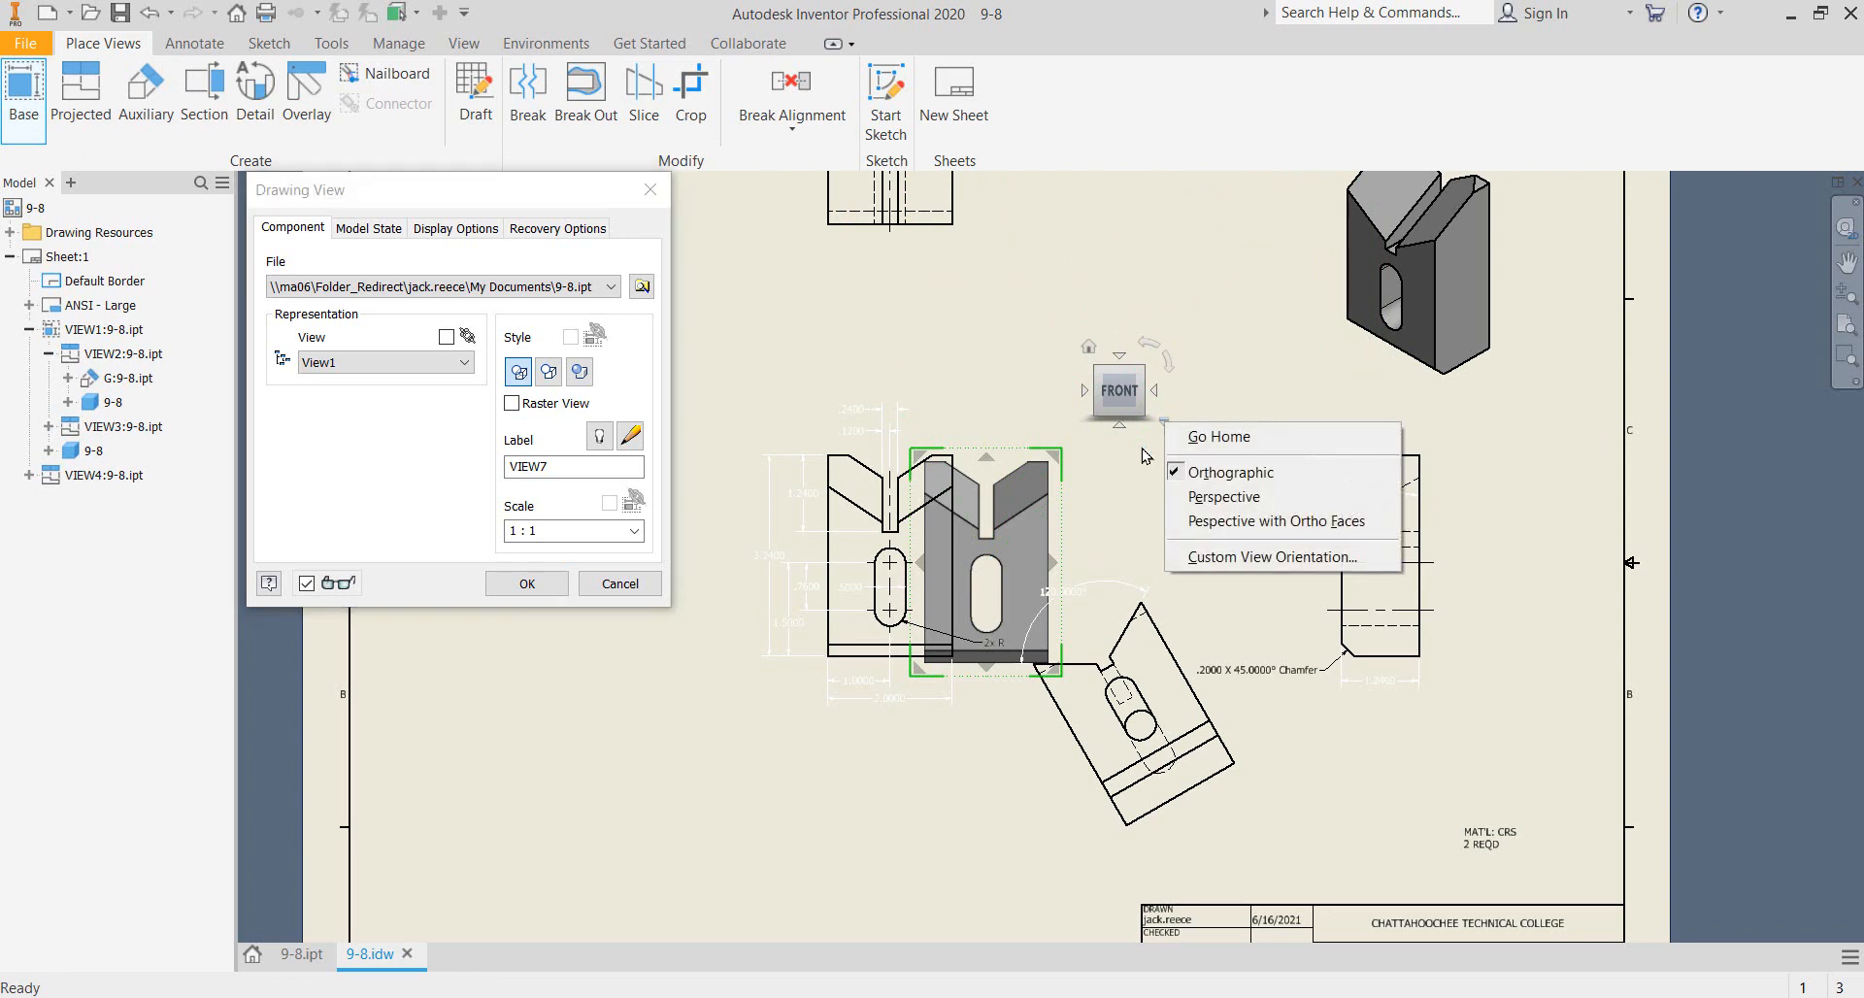
pyautogui.click(1246, 560)
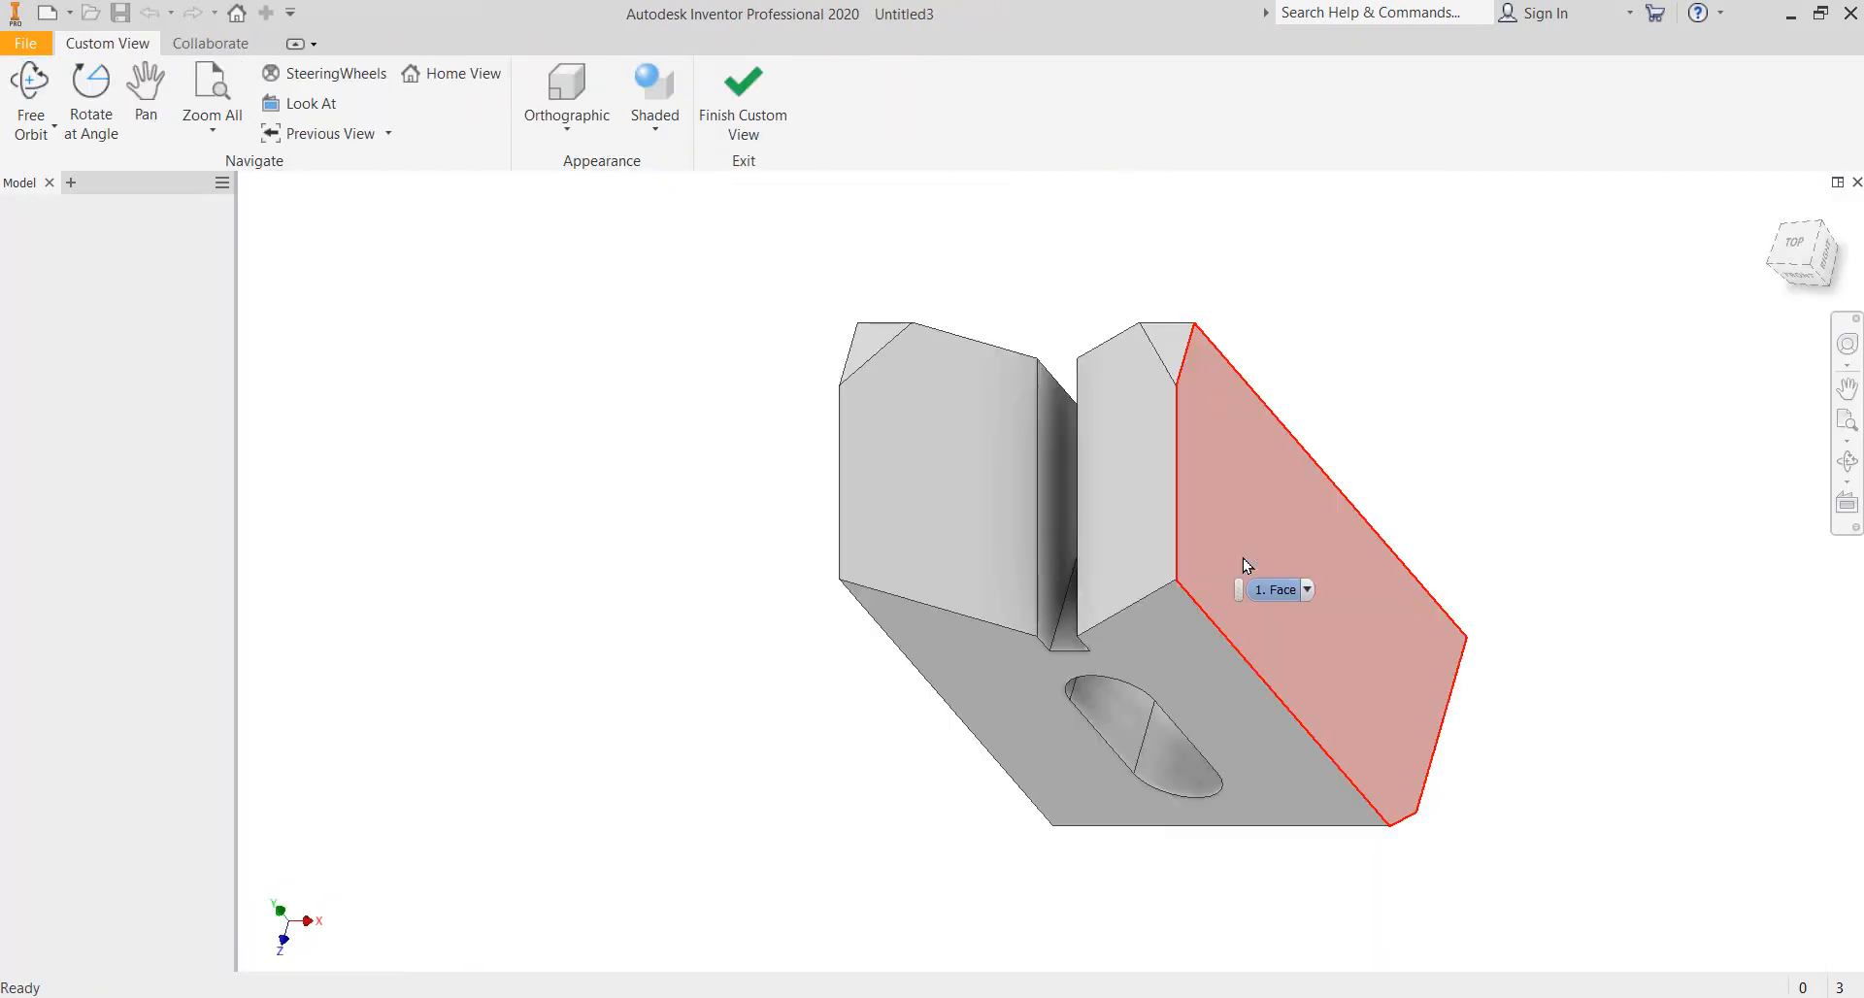
# - Orient the custom view to look straight at the block's left V face and finish the custom view
pyautogui.click(297, 113)
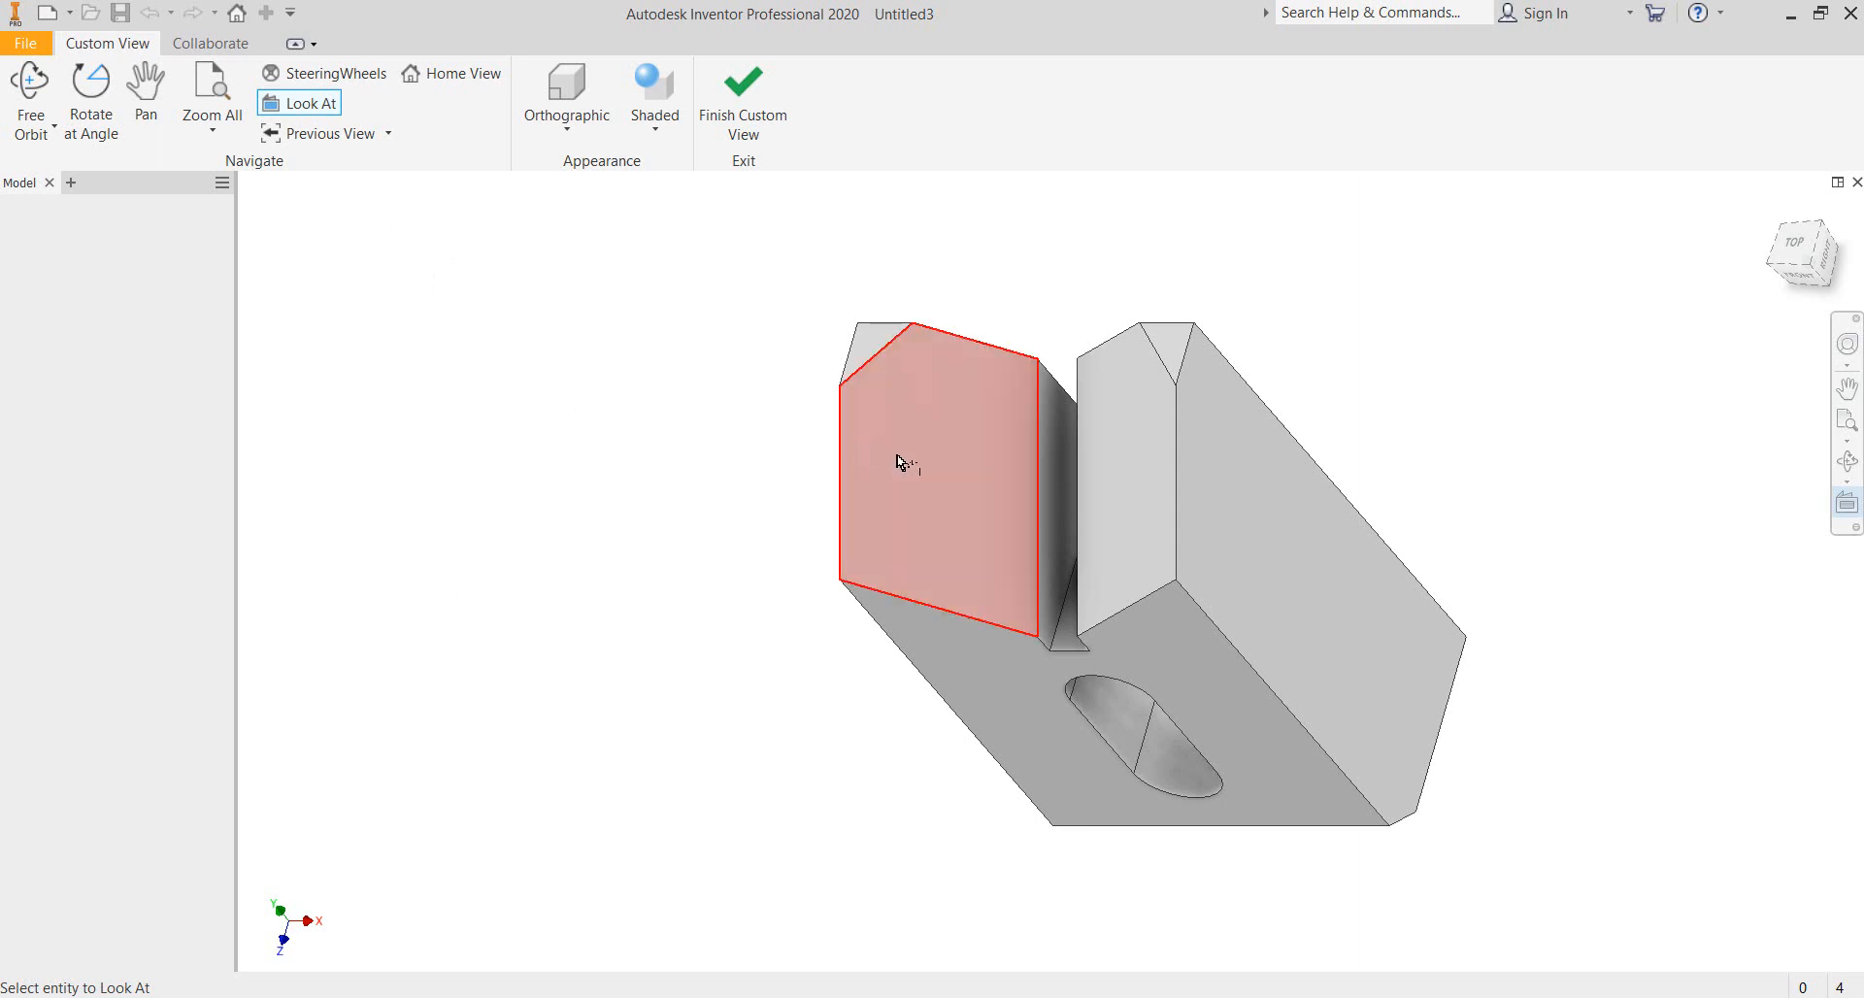
pyautogui.click(938, 454)
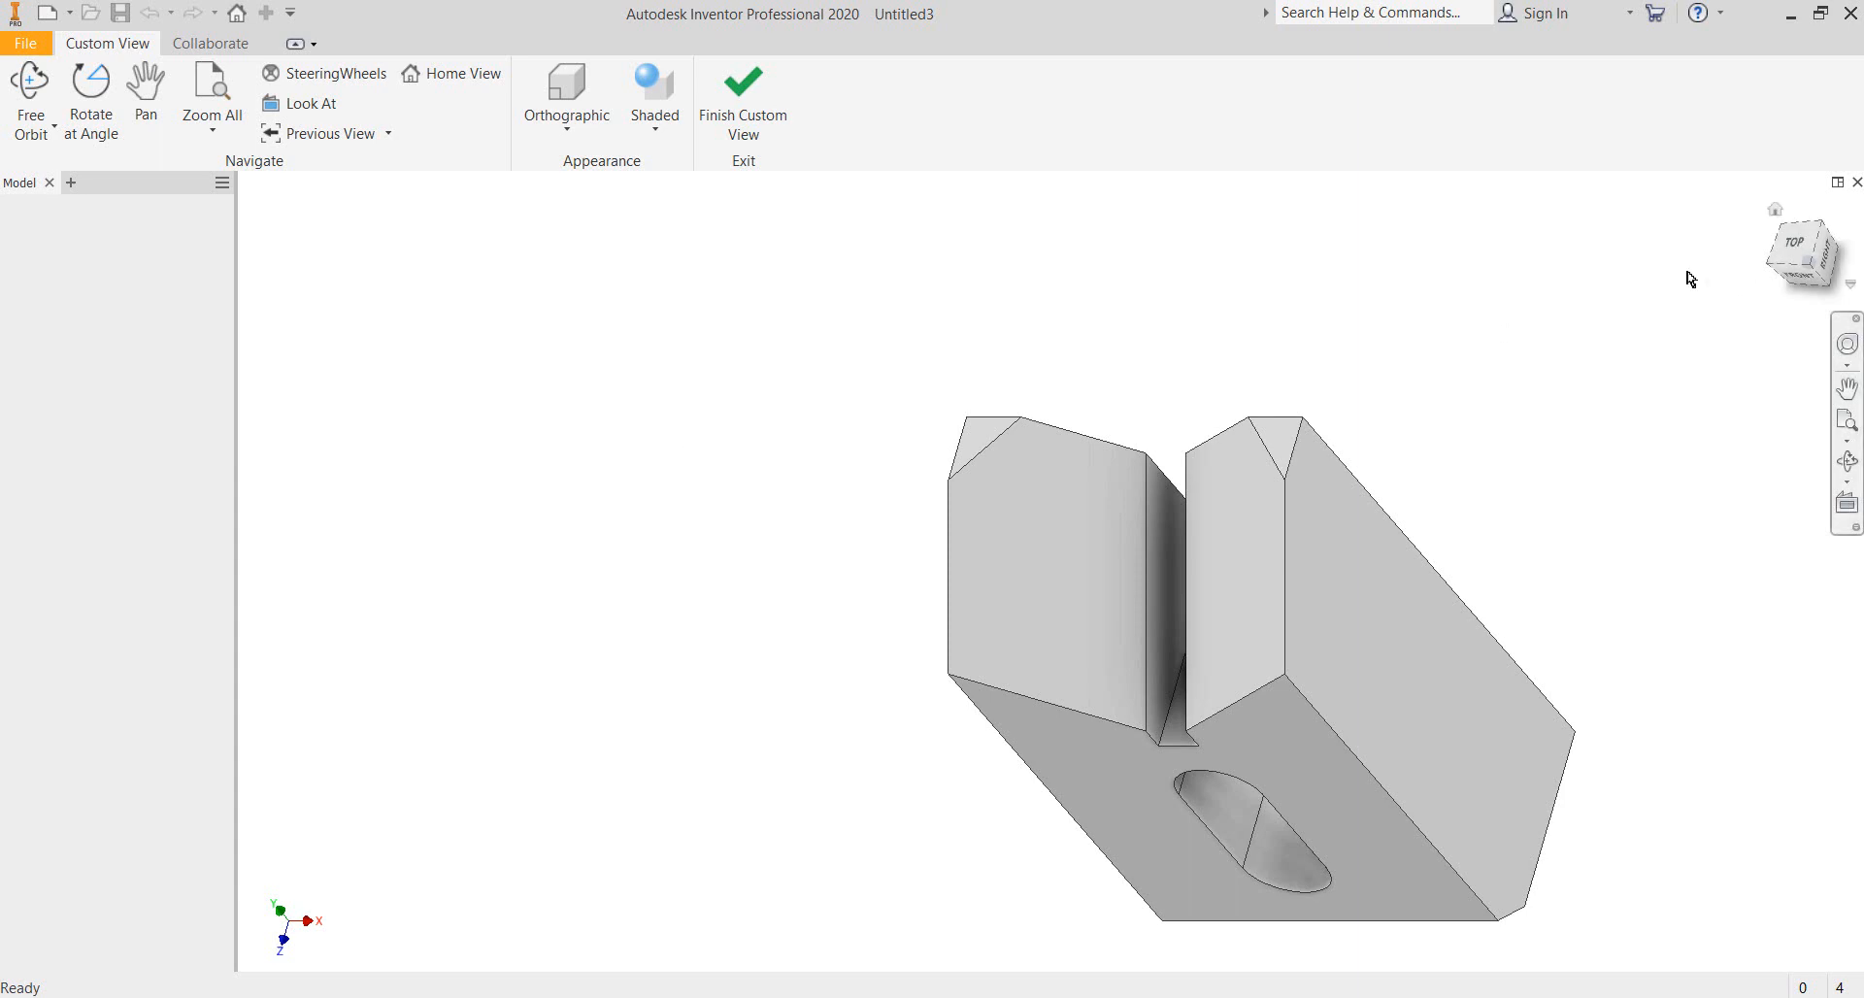
pyautogui.moveTo(1806, 254)
pyautogui.mouseDown()
pyautogui.moveTo(1848, 198)
pyautogui.moveTo(1826, 242)
pyautogui.mouseUp()
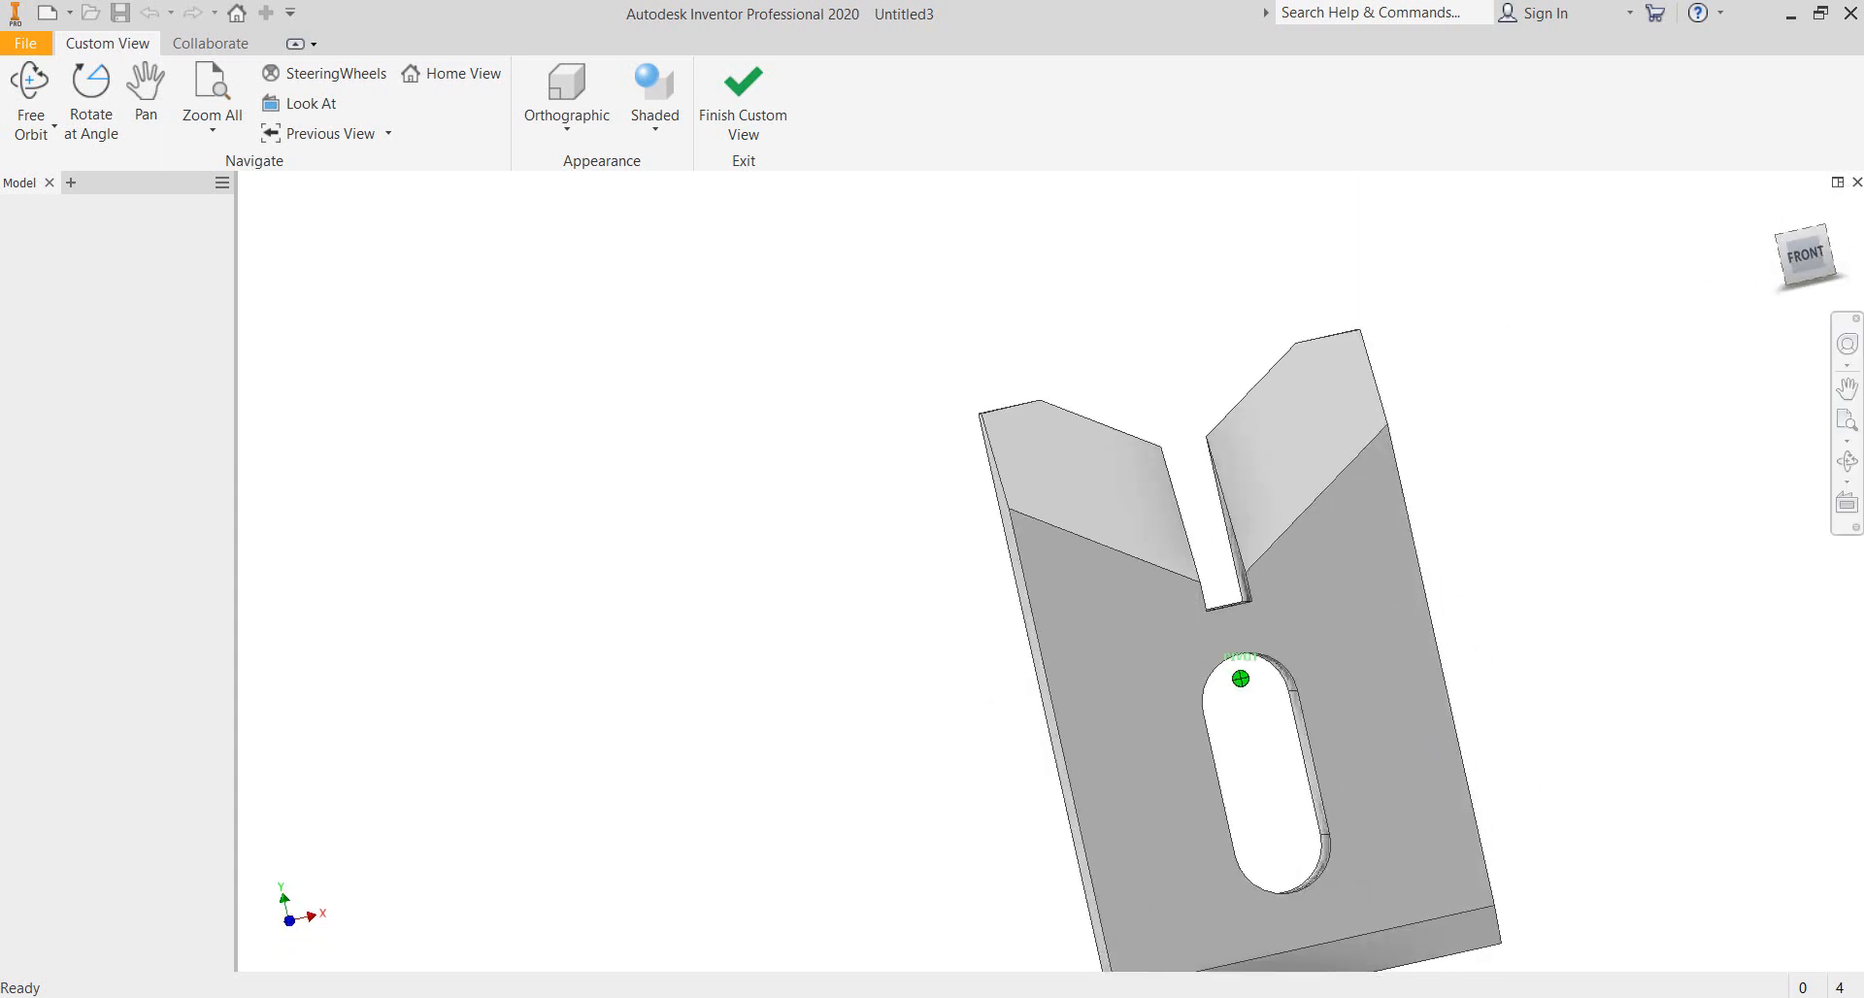
pyautogui.click(327, 105)
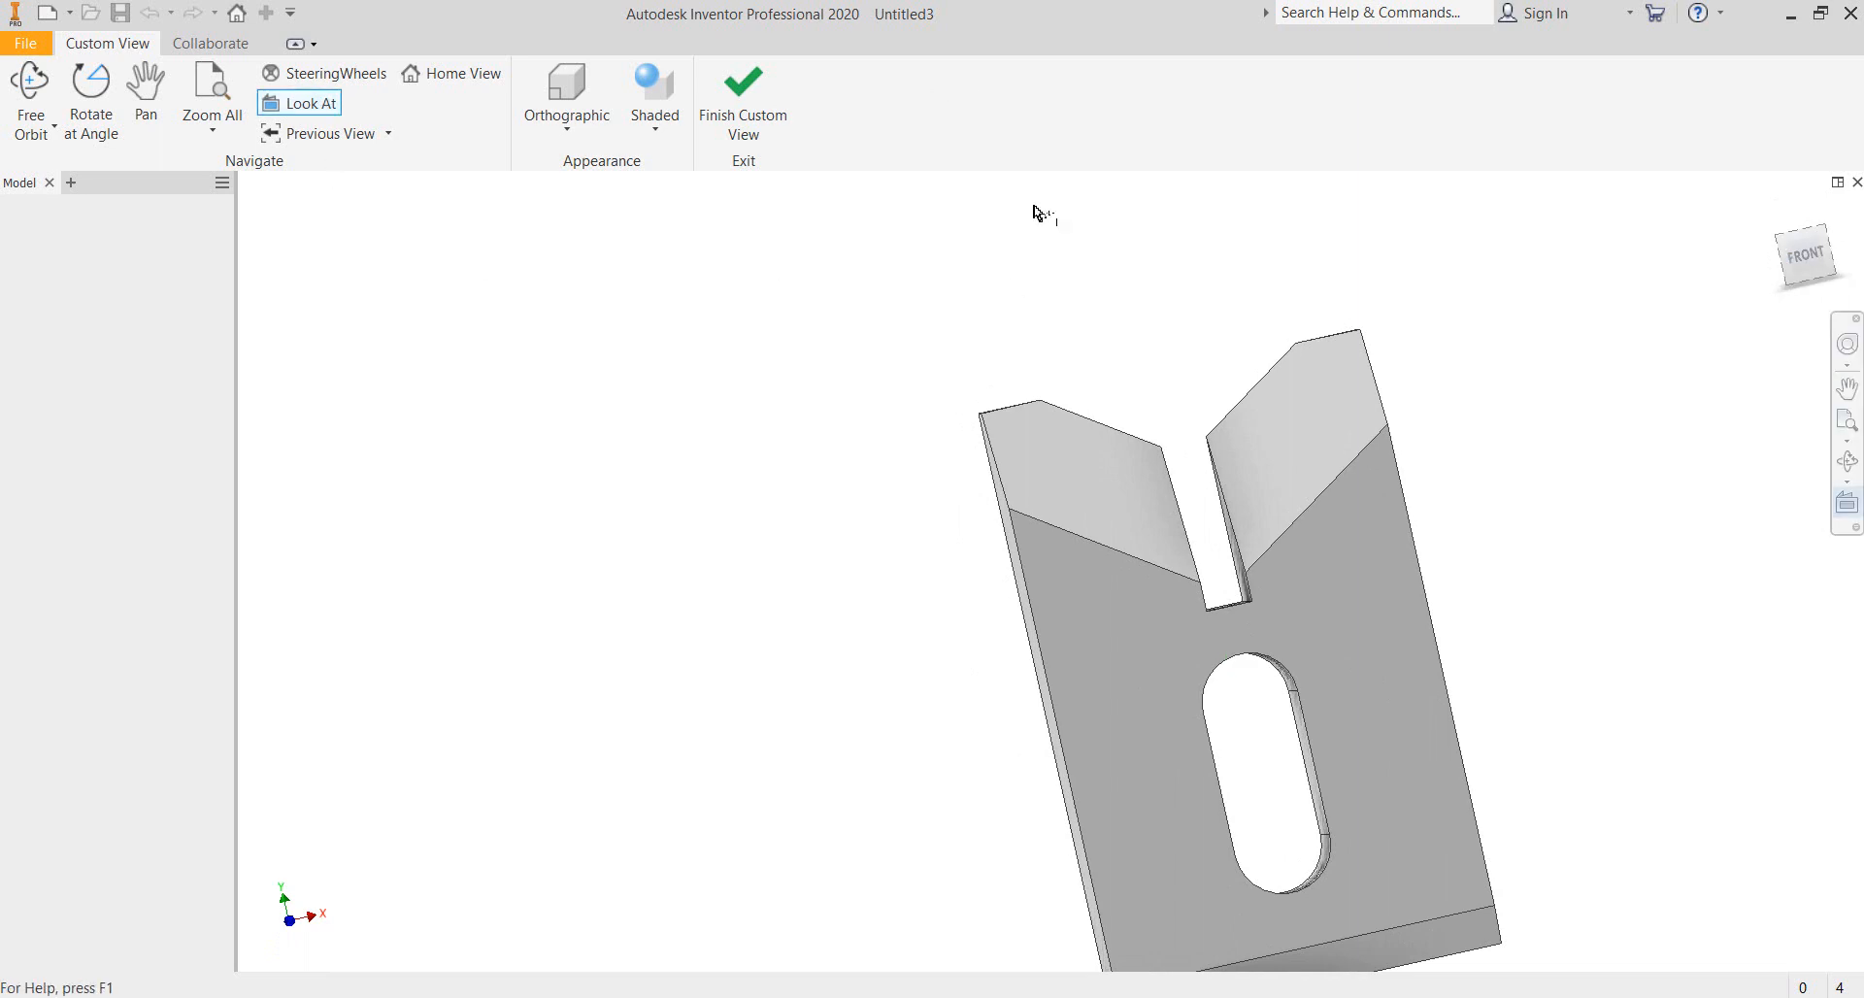
pyautogui.click(1094, 484)
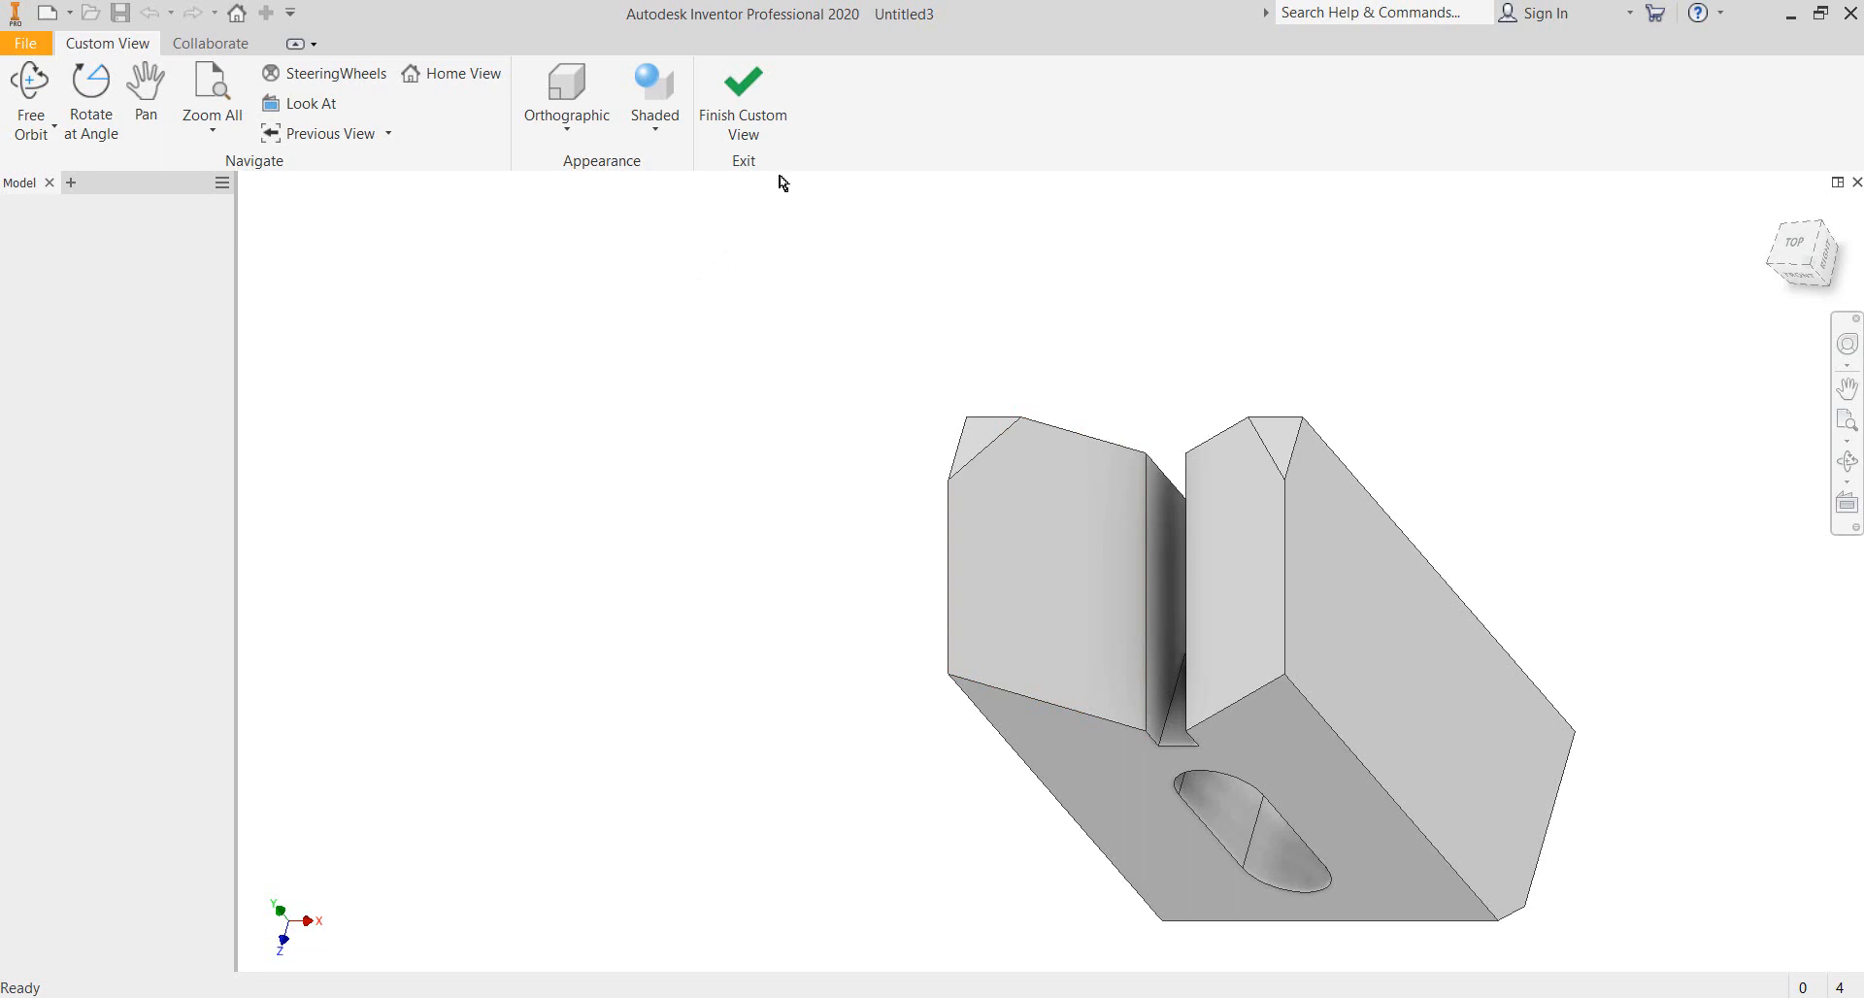
pyautogui.click(745, 98)
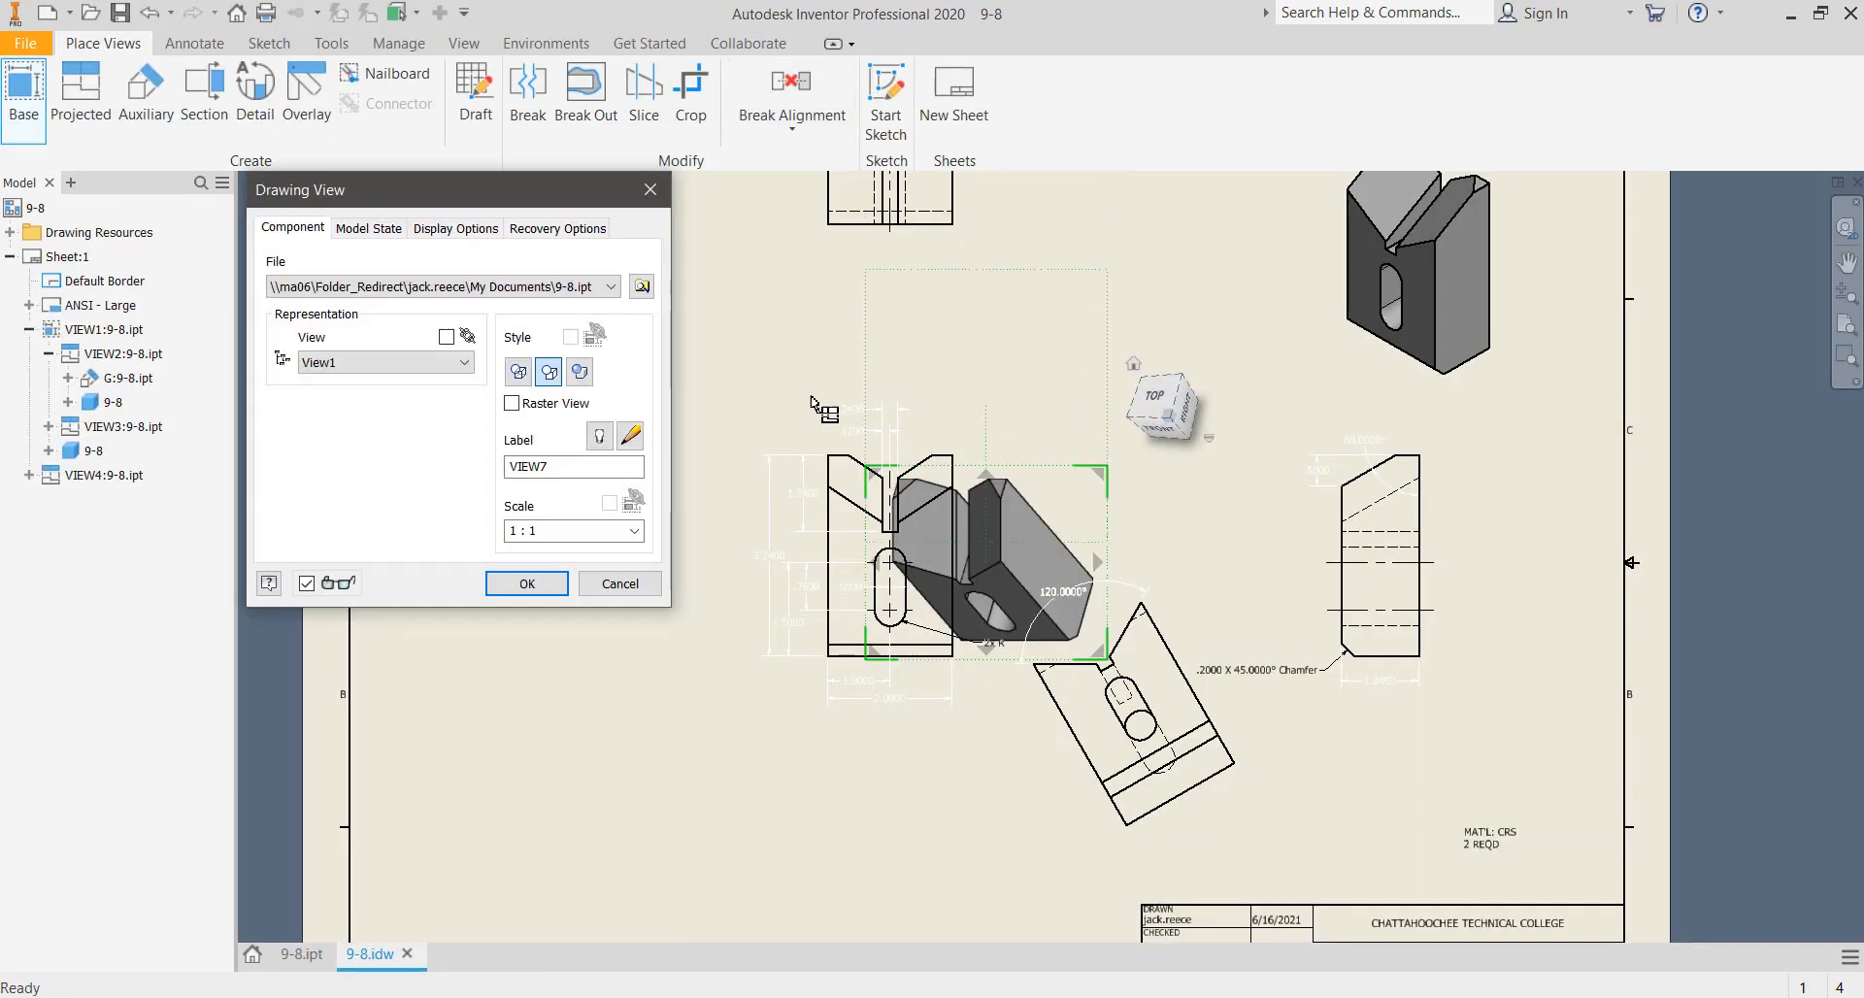
# - Create the custom-oriented base view and move it to the empty area below and left of the front view
pyautogui.click(557, 588)
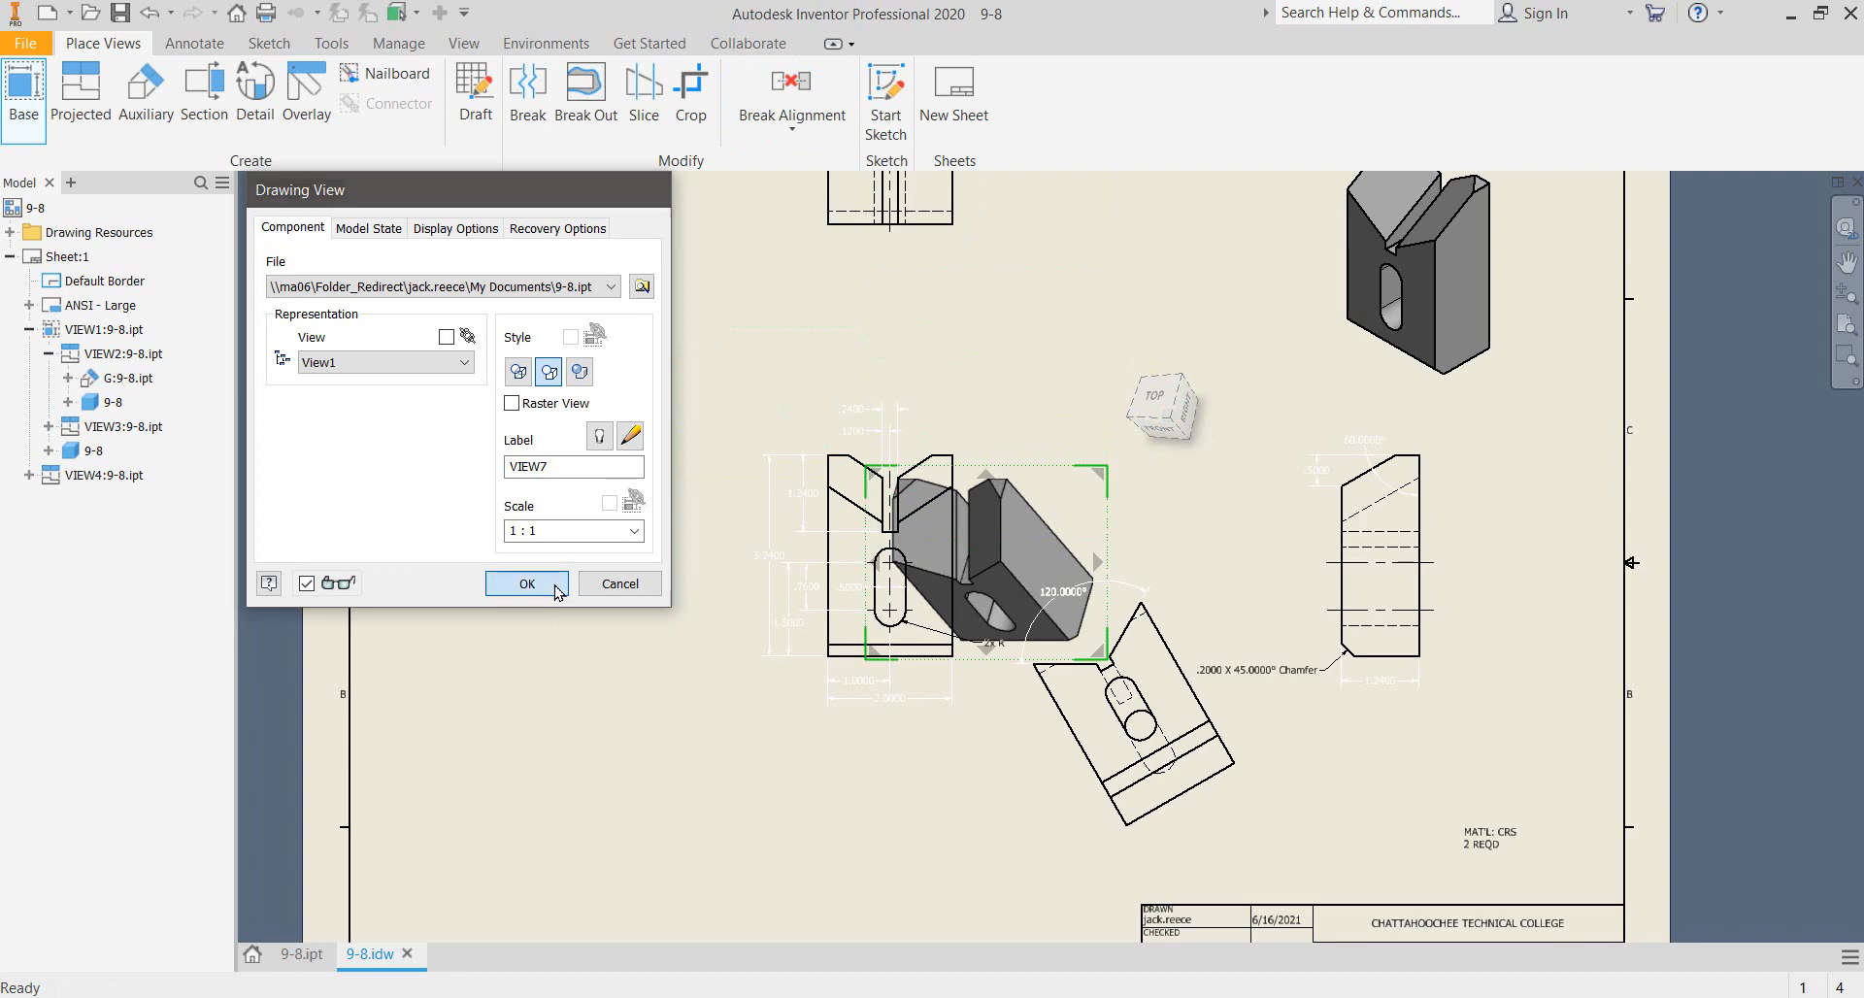
pyautogui.moveTo(1044, 481); pyautogui.dragTo(631, 694)
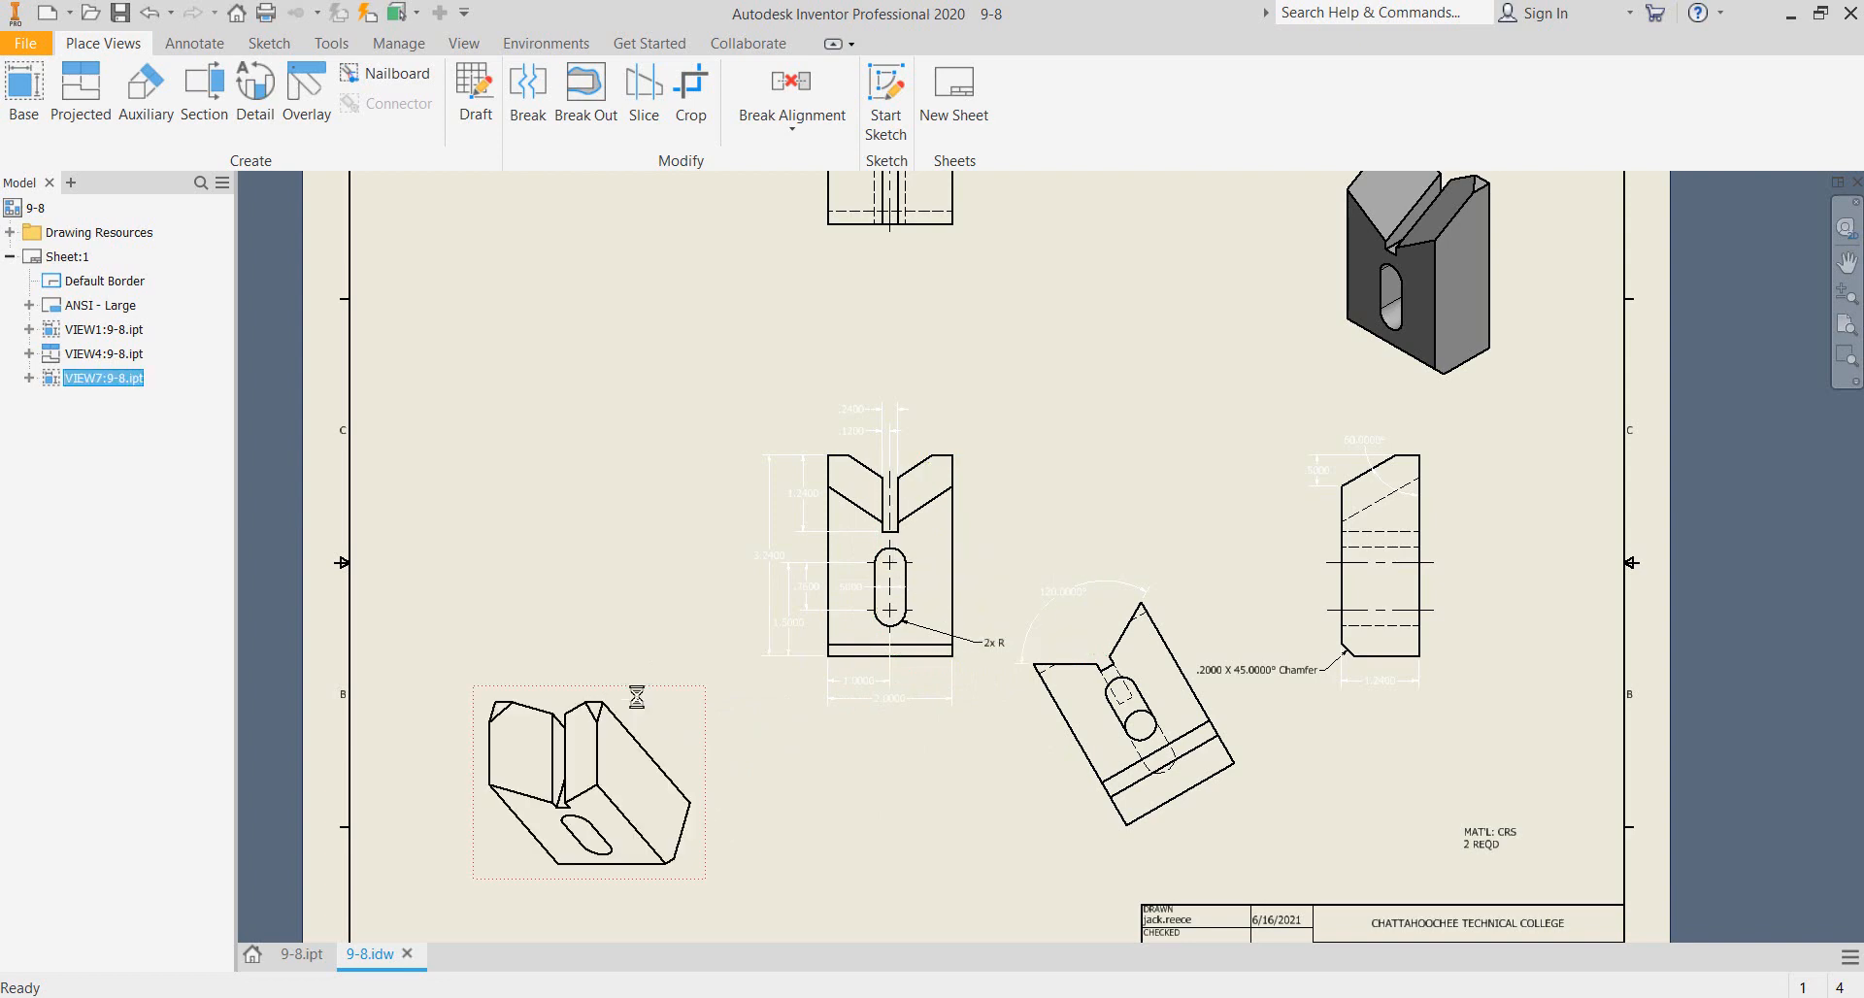
pyautogui.moveTo(570, 504); pyautogui.dragTo(674, 312, button='middle')
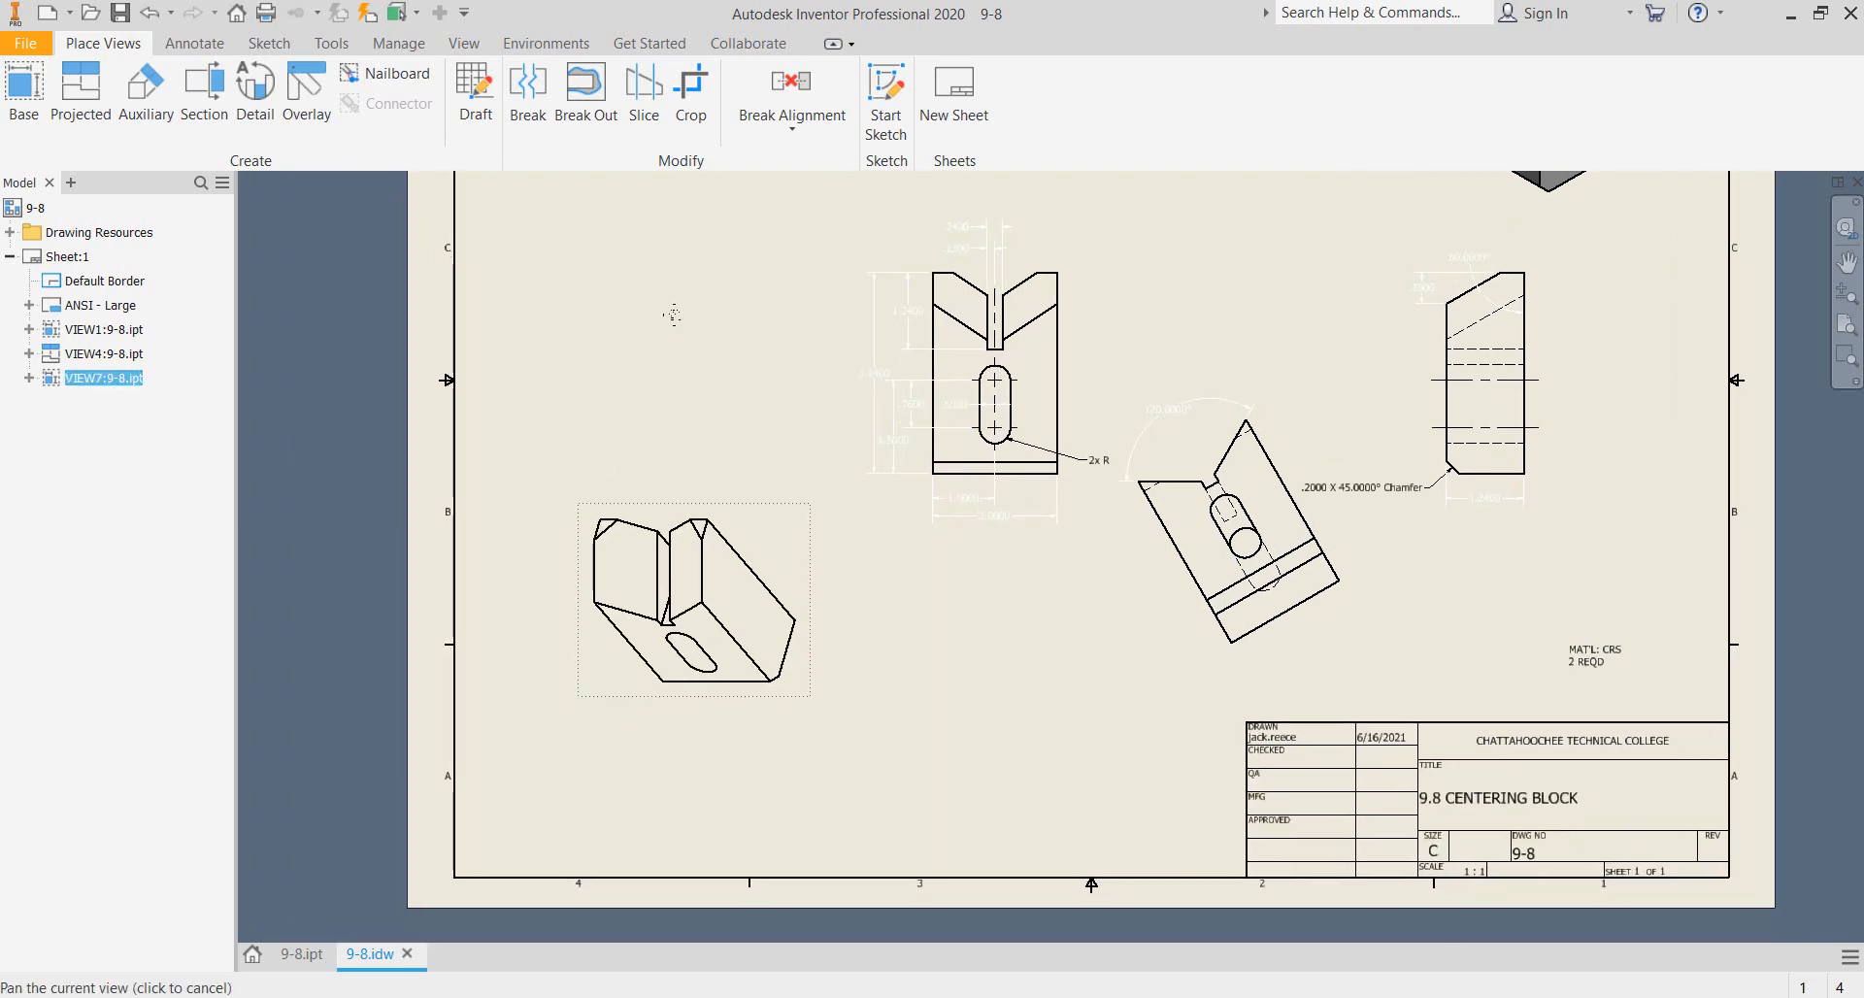
pyautogui.click(990, 722)
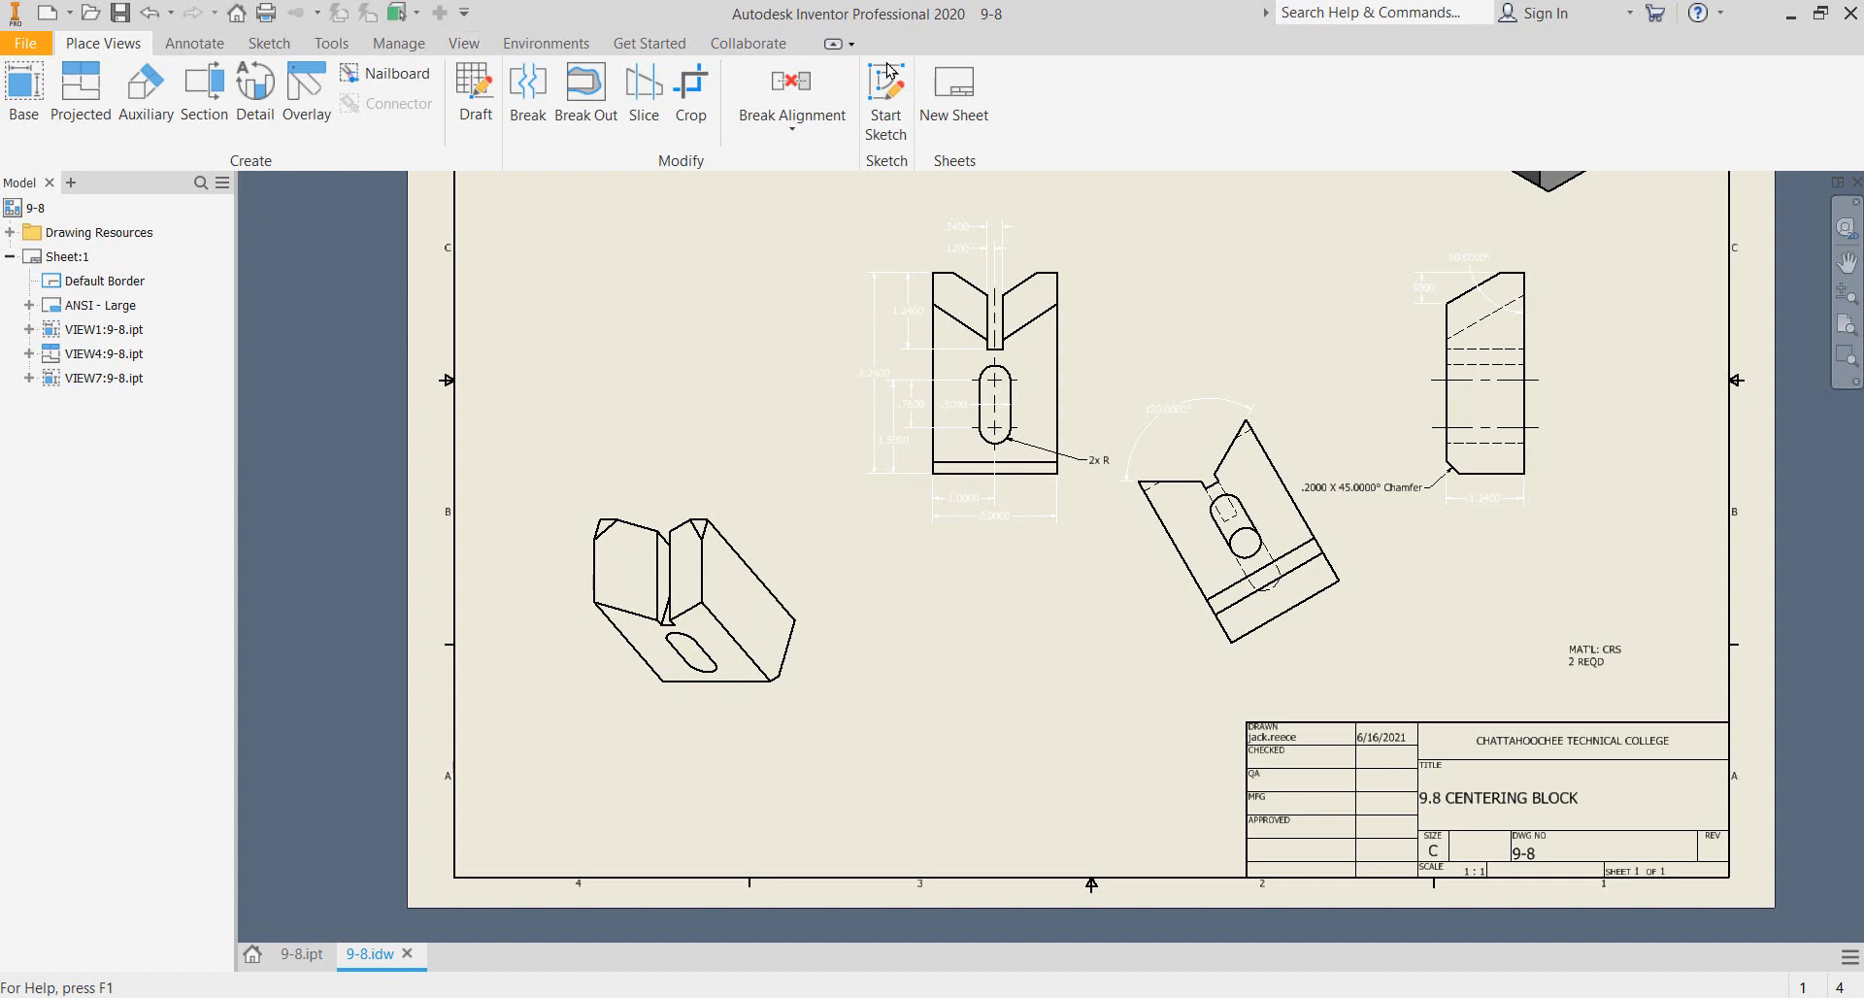
# - Close the home page window and tile the 9-8 drawing and part windows vertically side by side
pyautogui.click(464, 44)
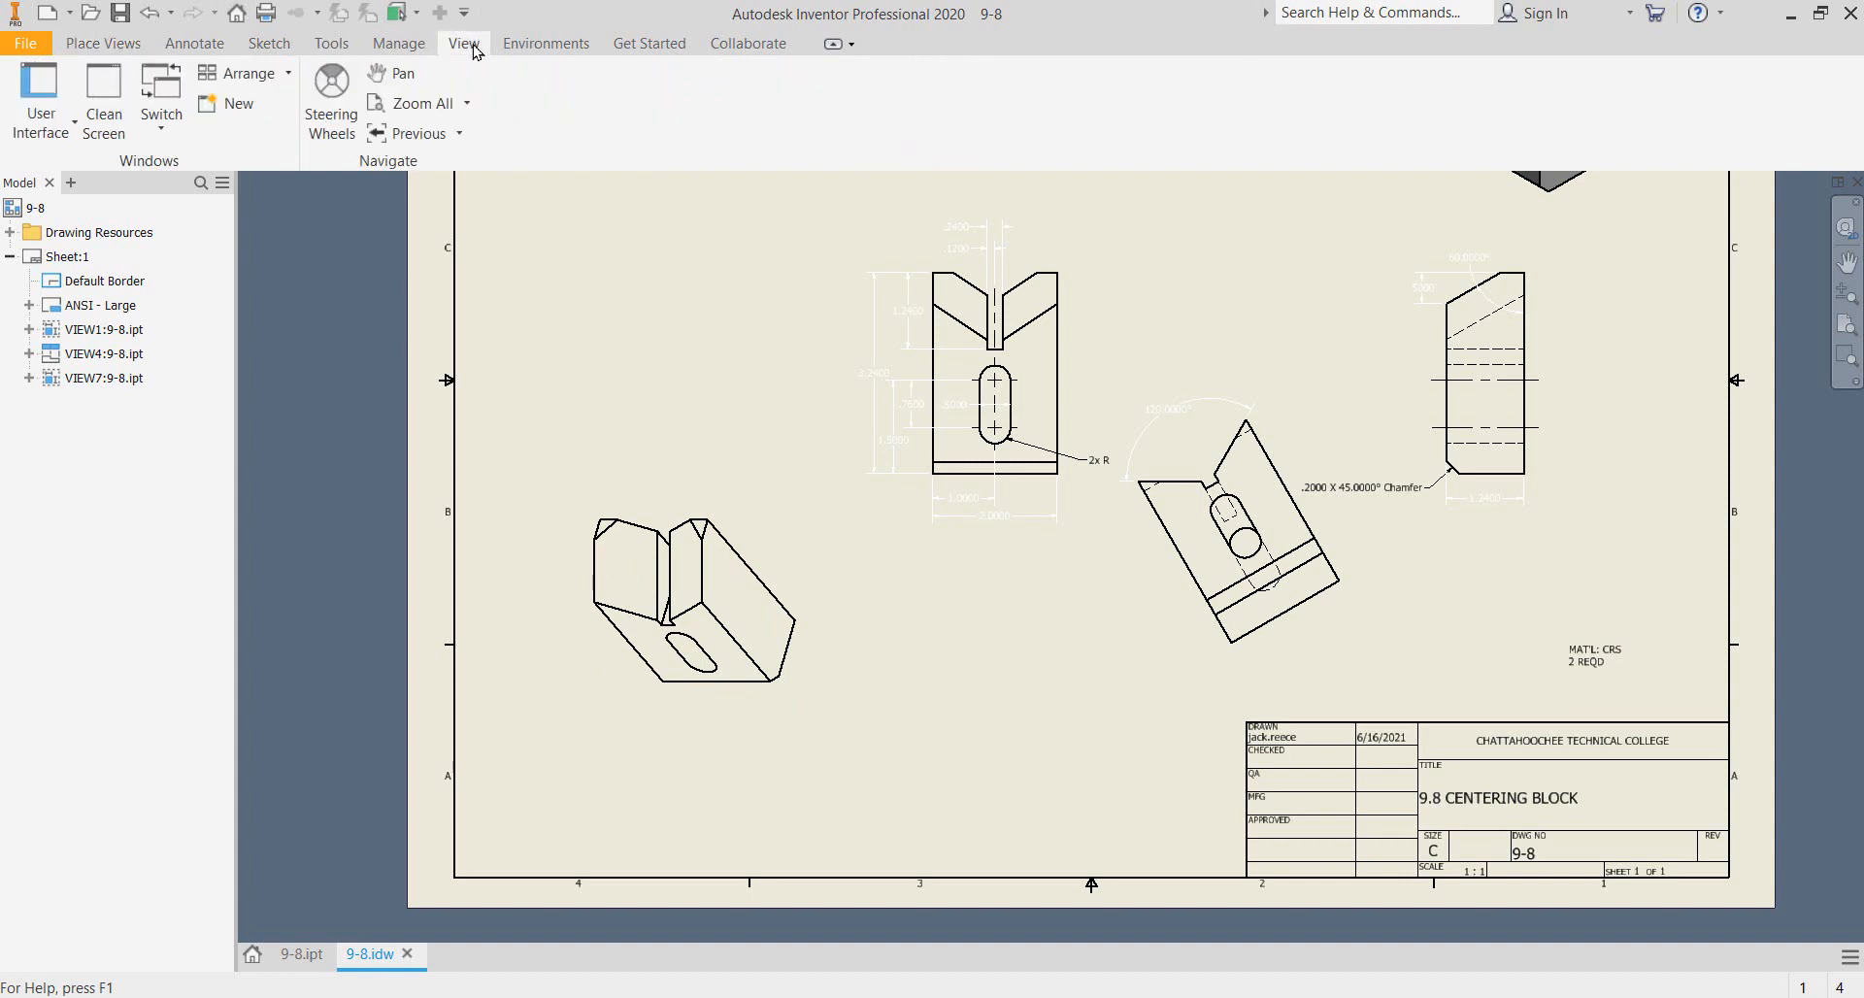
pyautogui.click(252, 78)
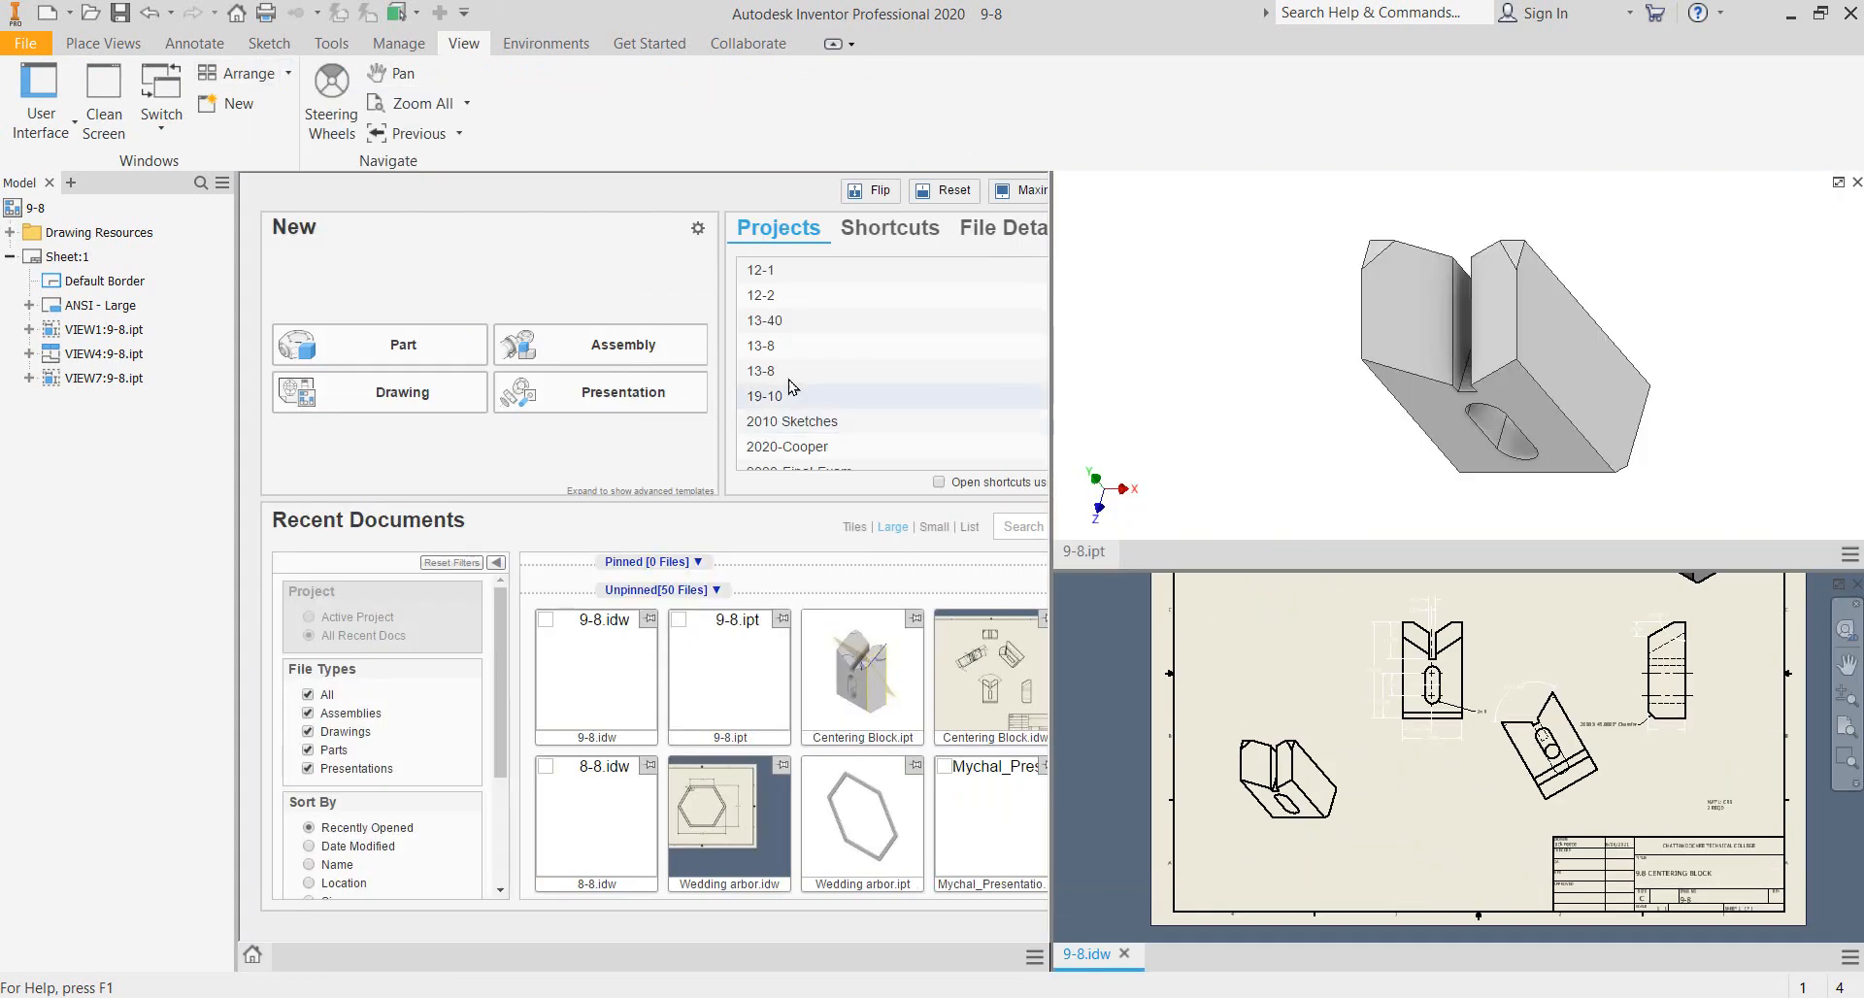
pyautogui.click(589, 196)
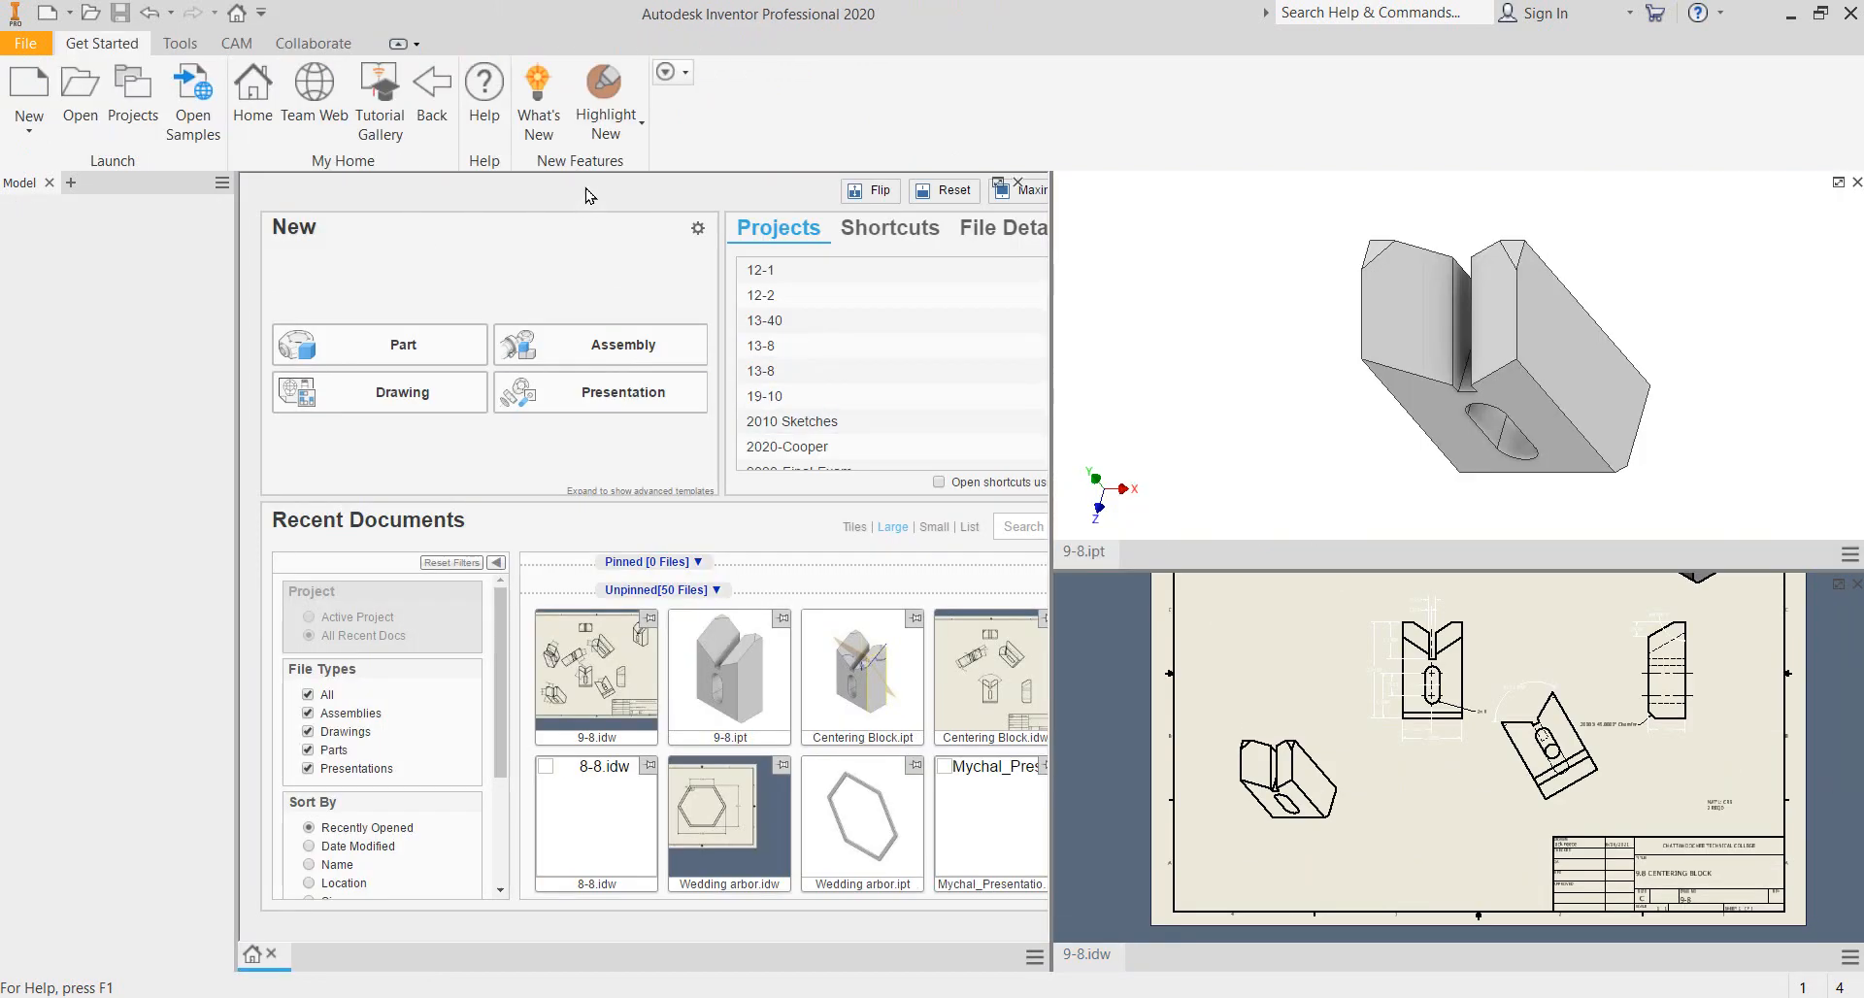
pyautogui.click(1018, 183)
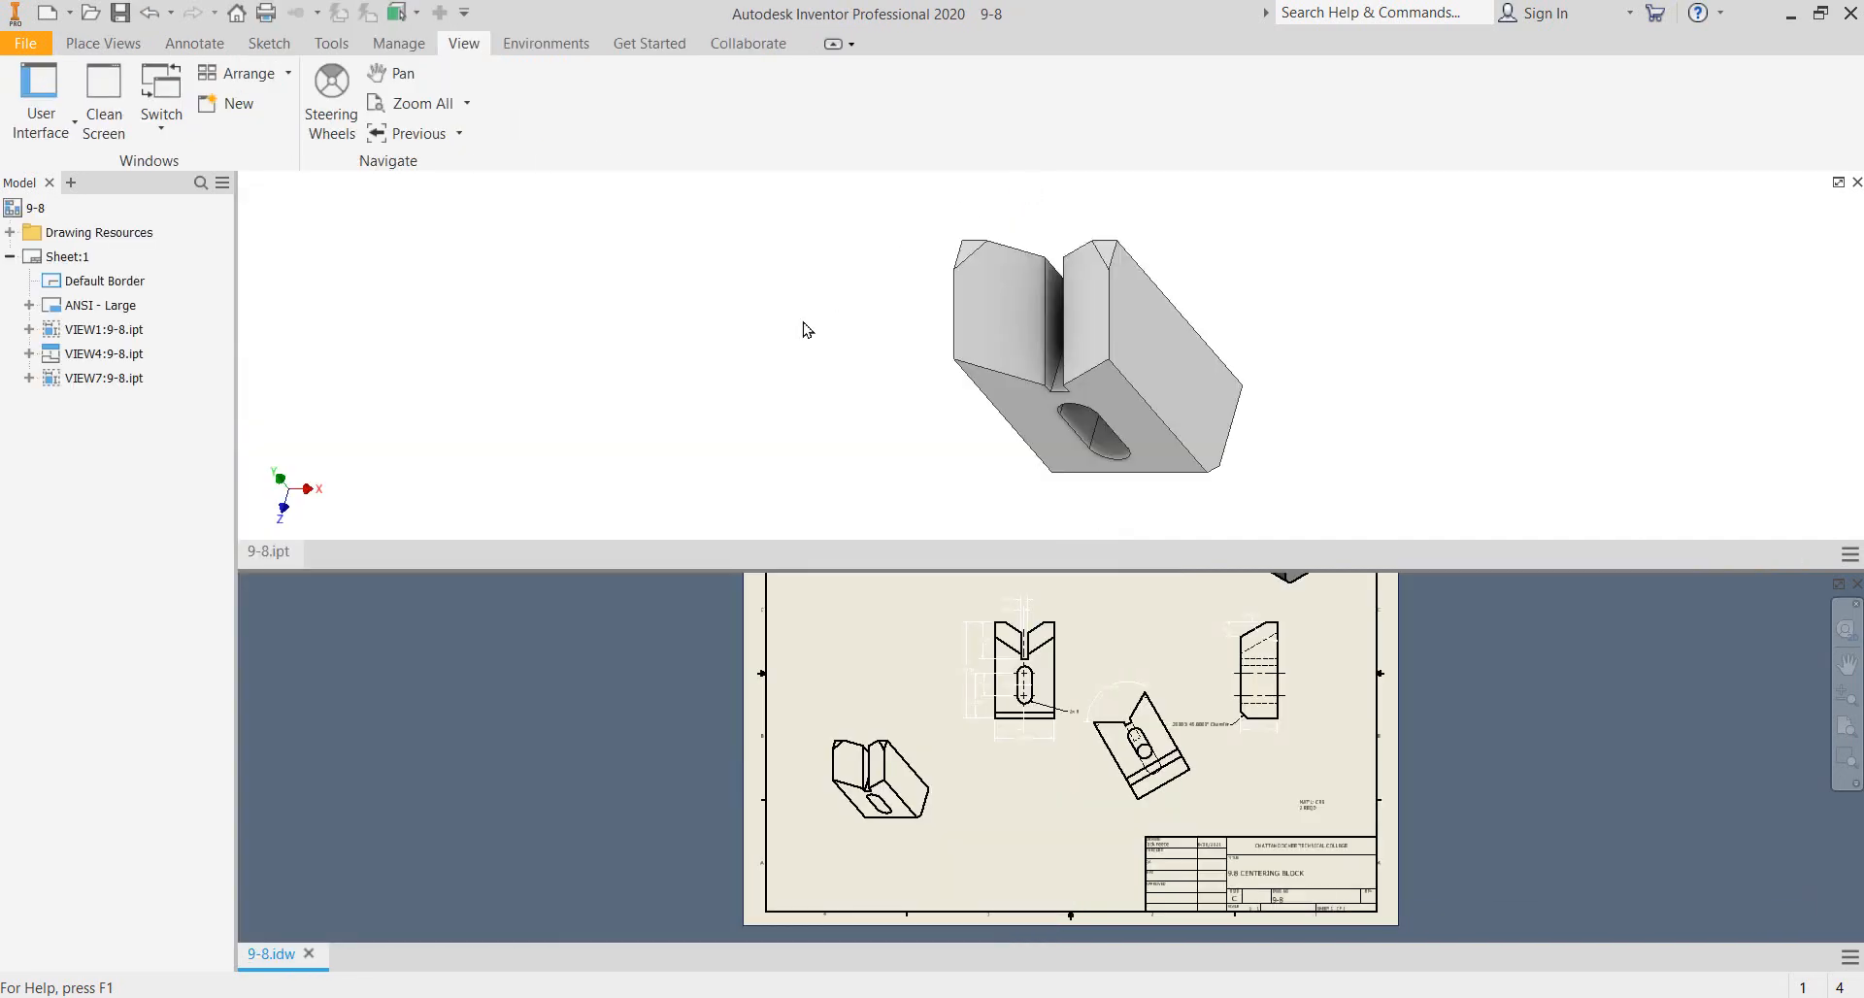
pyautogui.click(287, 73)
pyautogui.click(274, 210)
pyautogui.moveTo(441, 455)
pyautogui.mouseDown(button='middle')
pyautogui.moveTo(499, 421)
pyautogui.moveTo(667, 437)
pyautogui.mouseUp(button='middle')
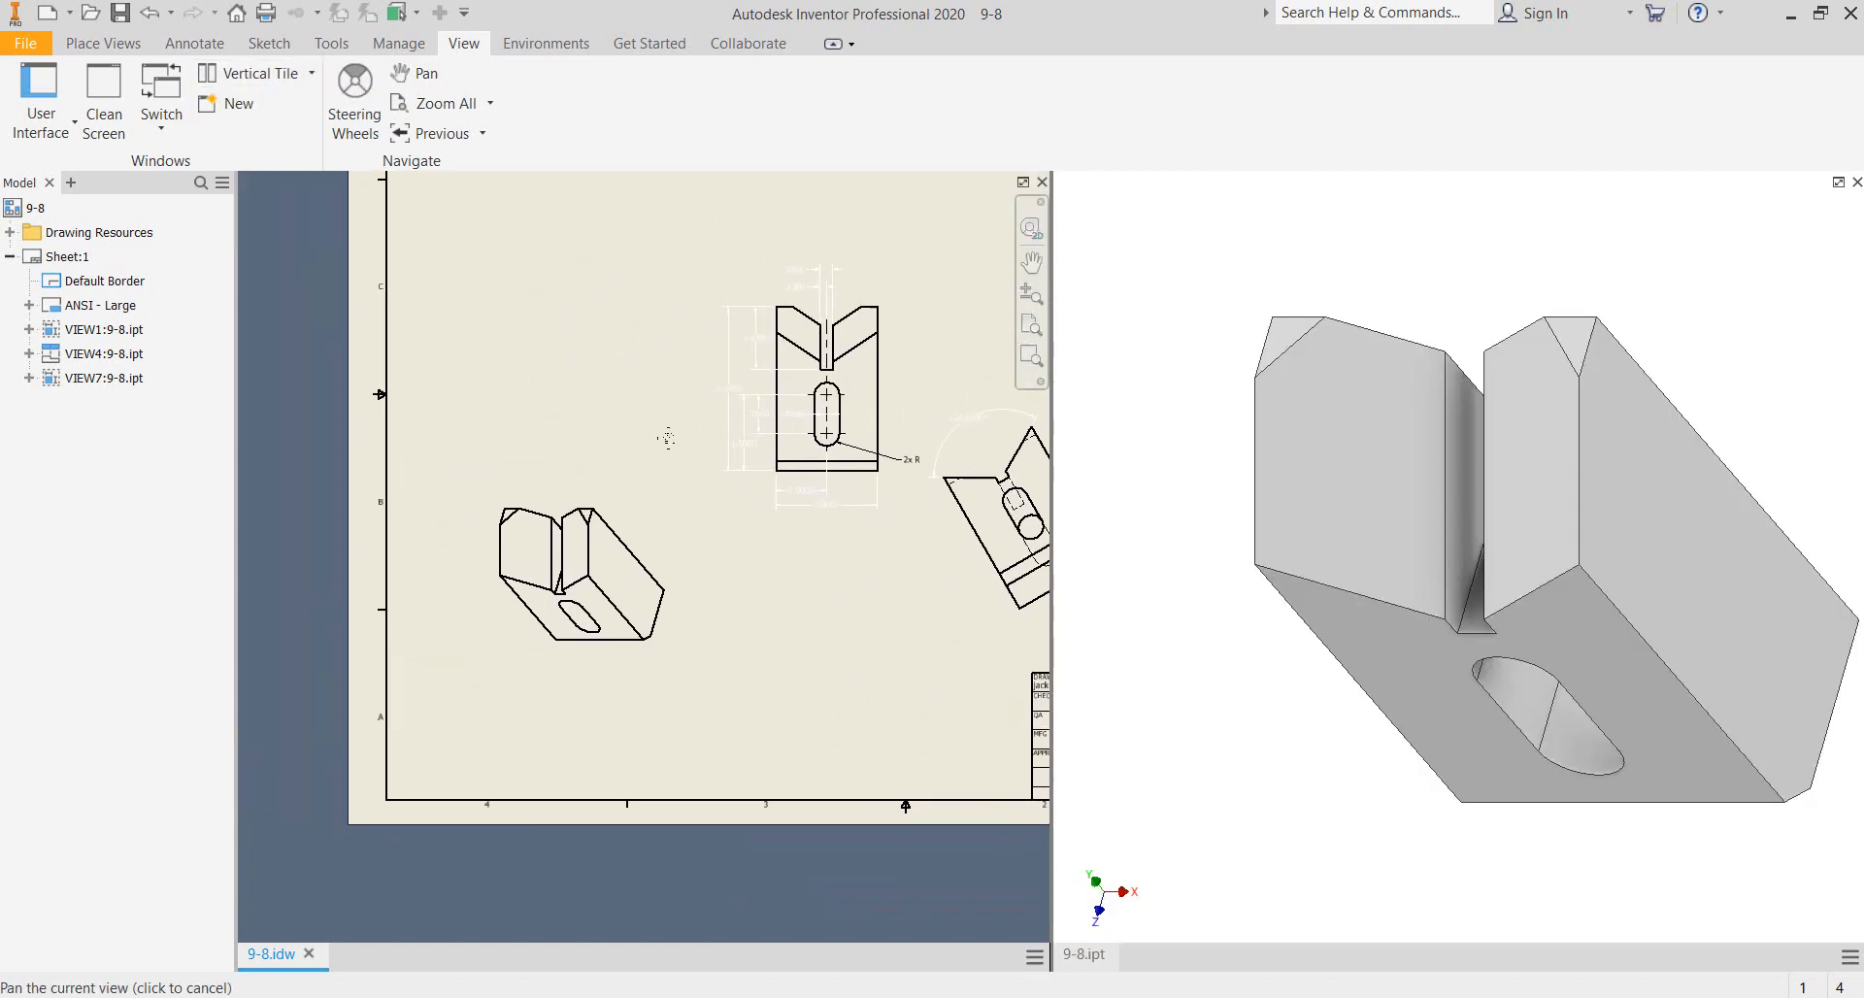
pyautogui.moveTo(784, 585); pyautogui.dragTo(724, 580, button='middle')
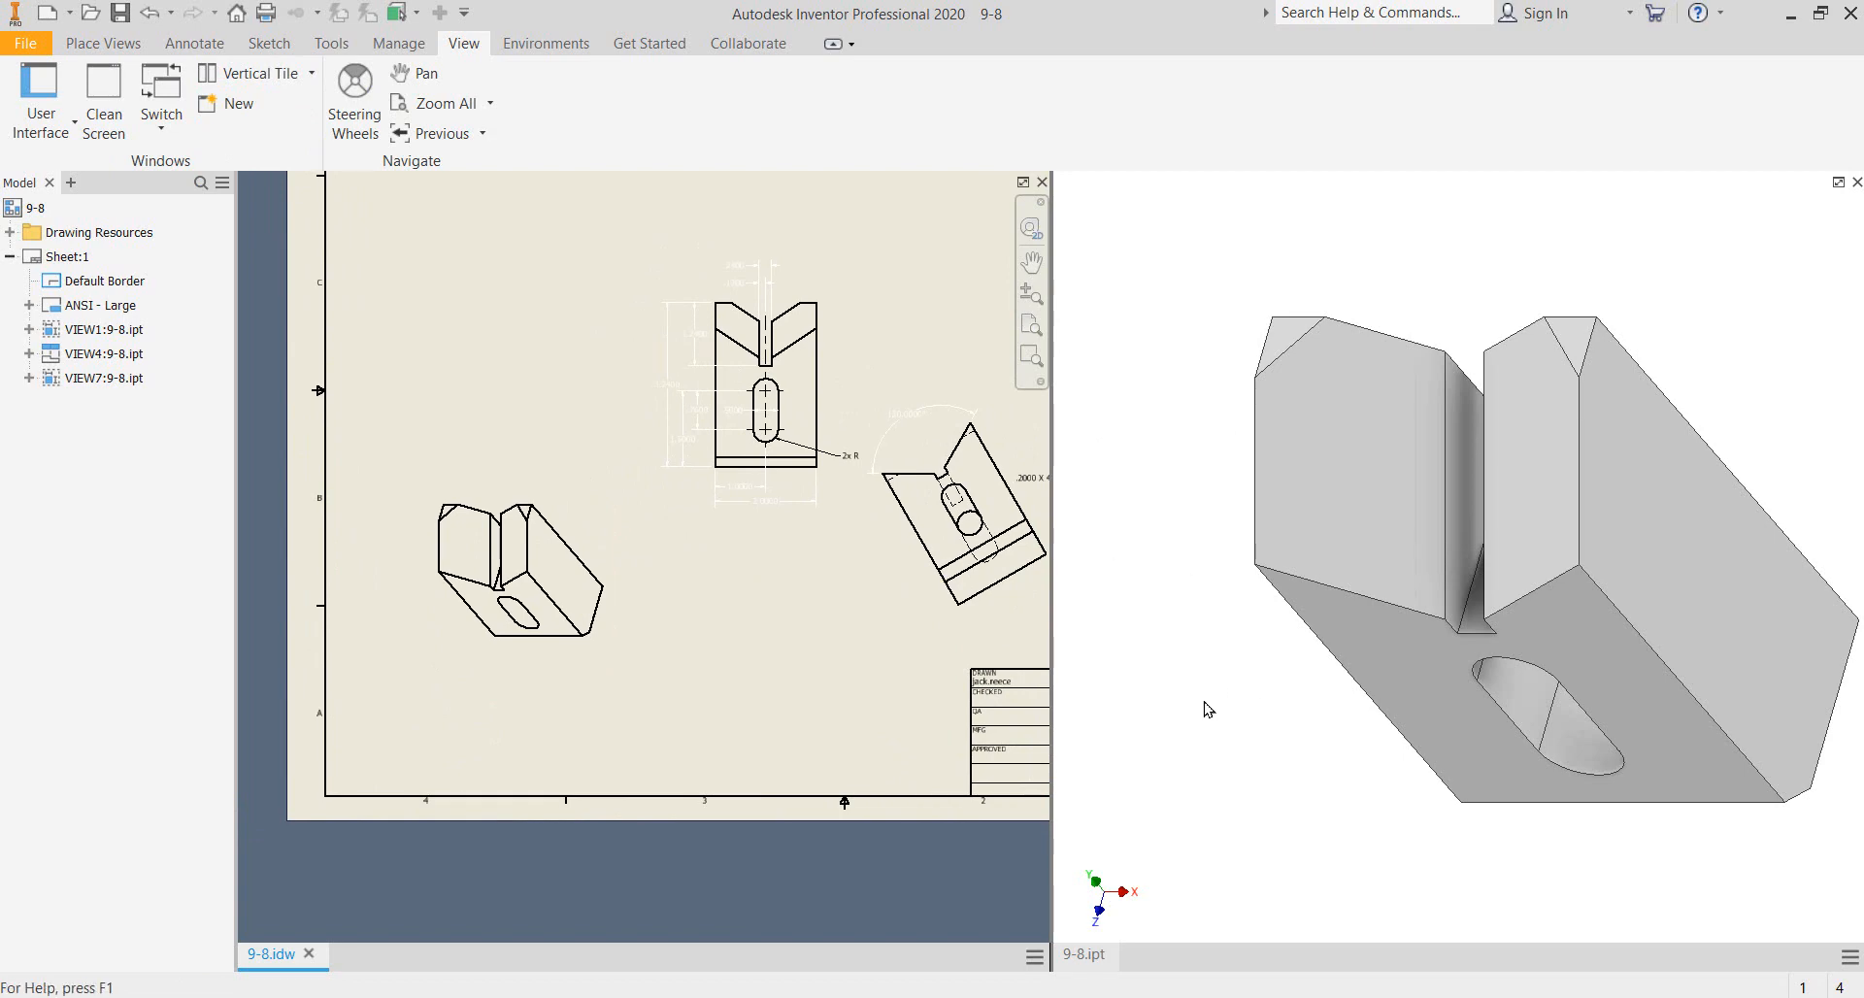
# - Measure the length of the left V face's lower front edge in the 9-8 part model
pyautogui.click(1229, 242)
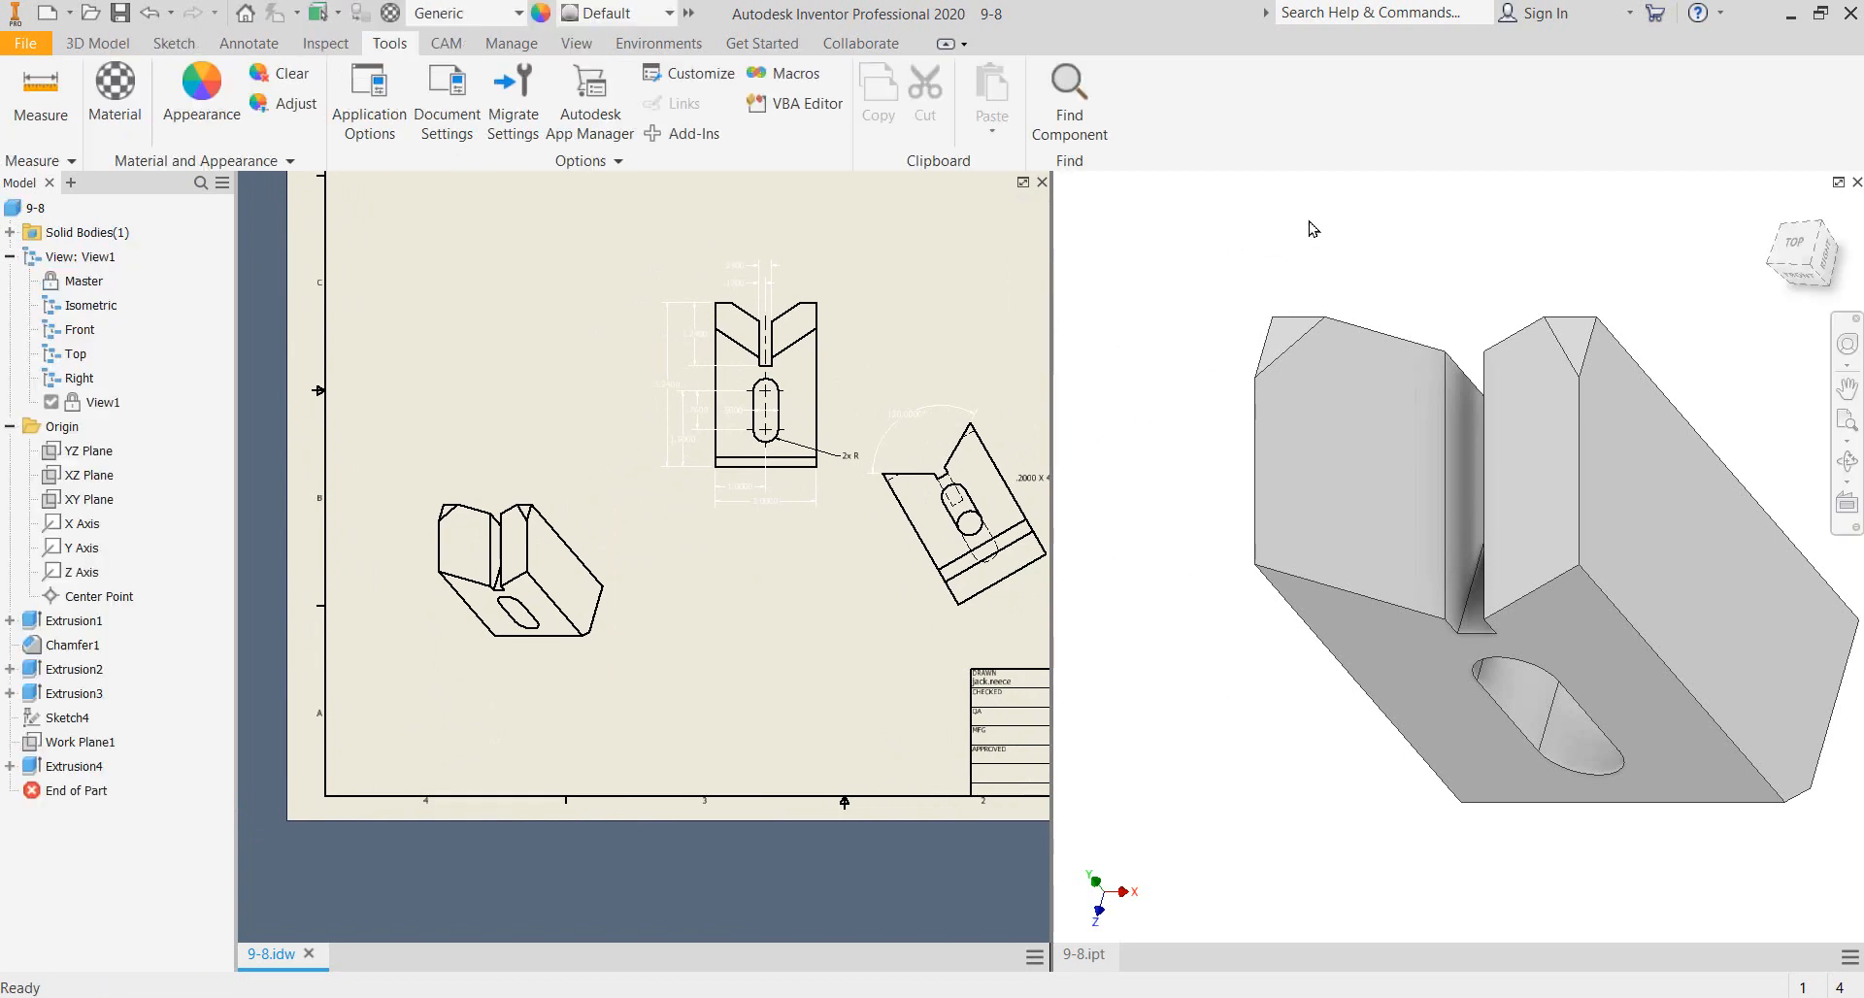
pyautogui.click(40, 92)
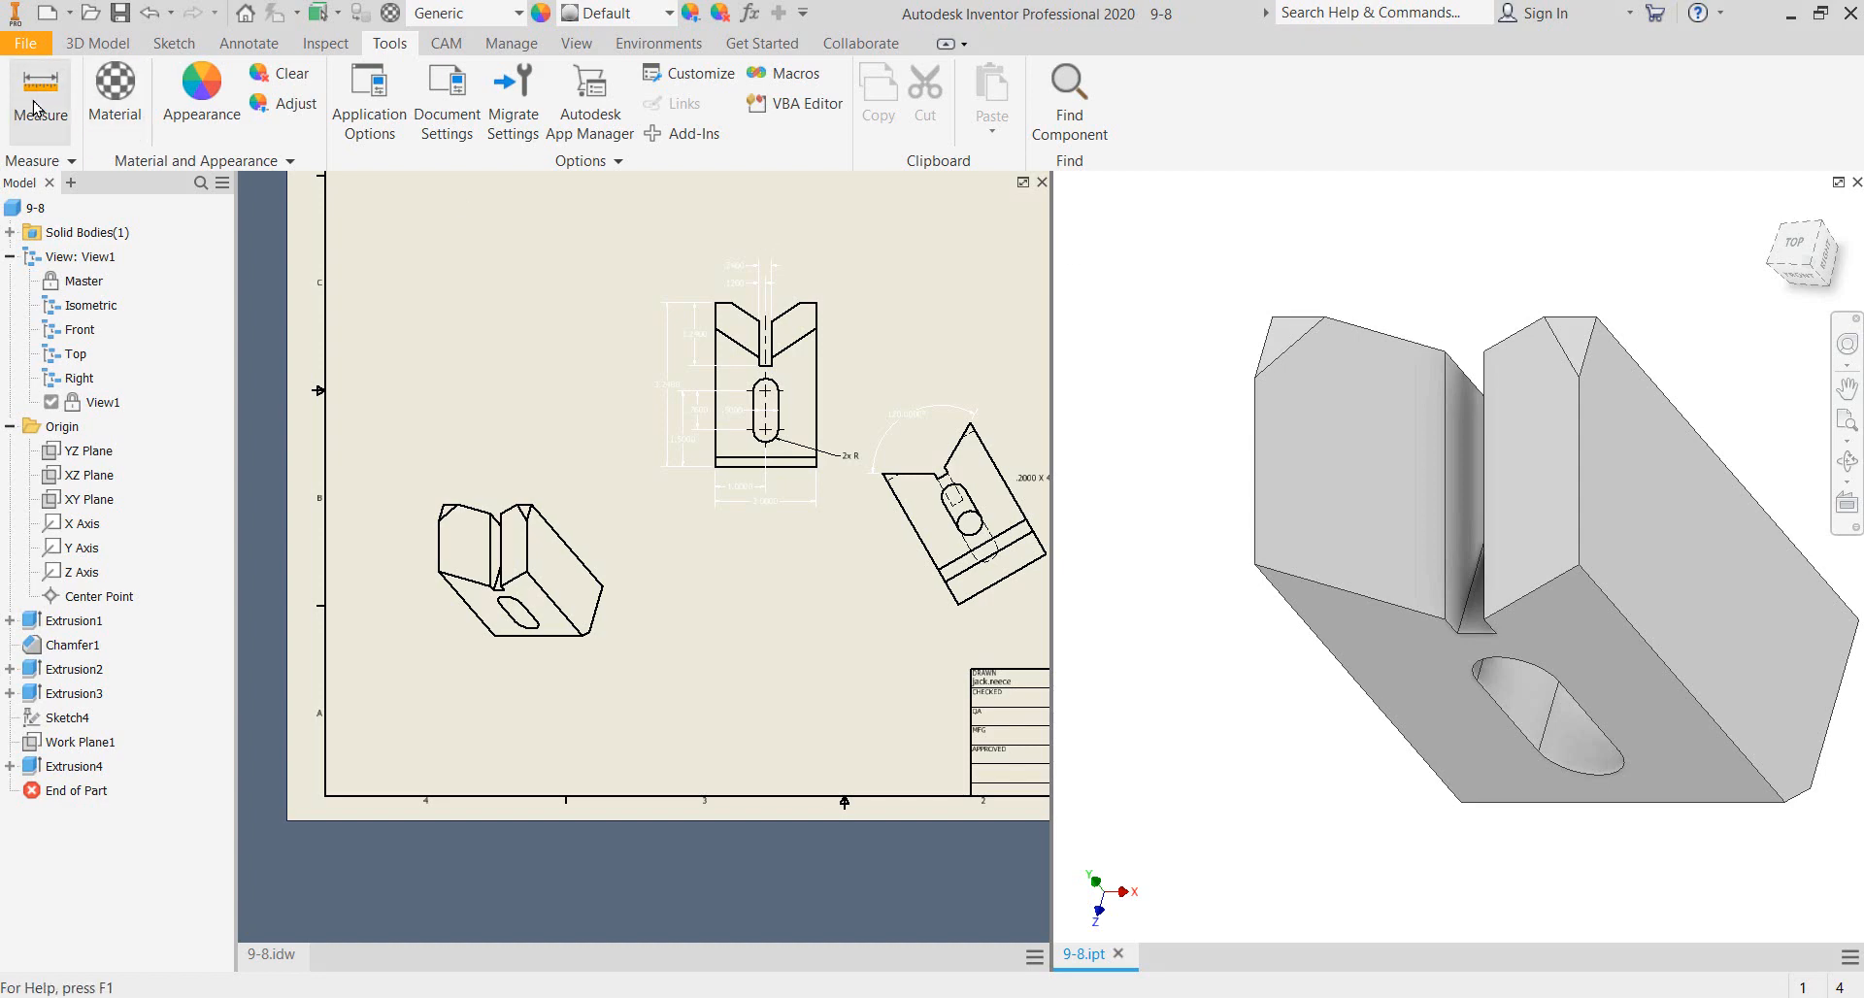
pyautogui.click(1338, 596)
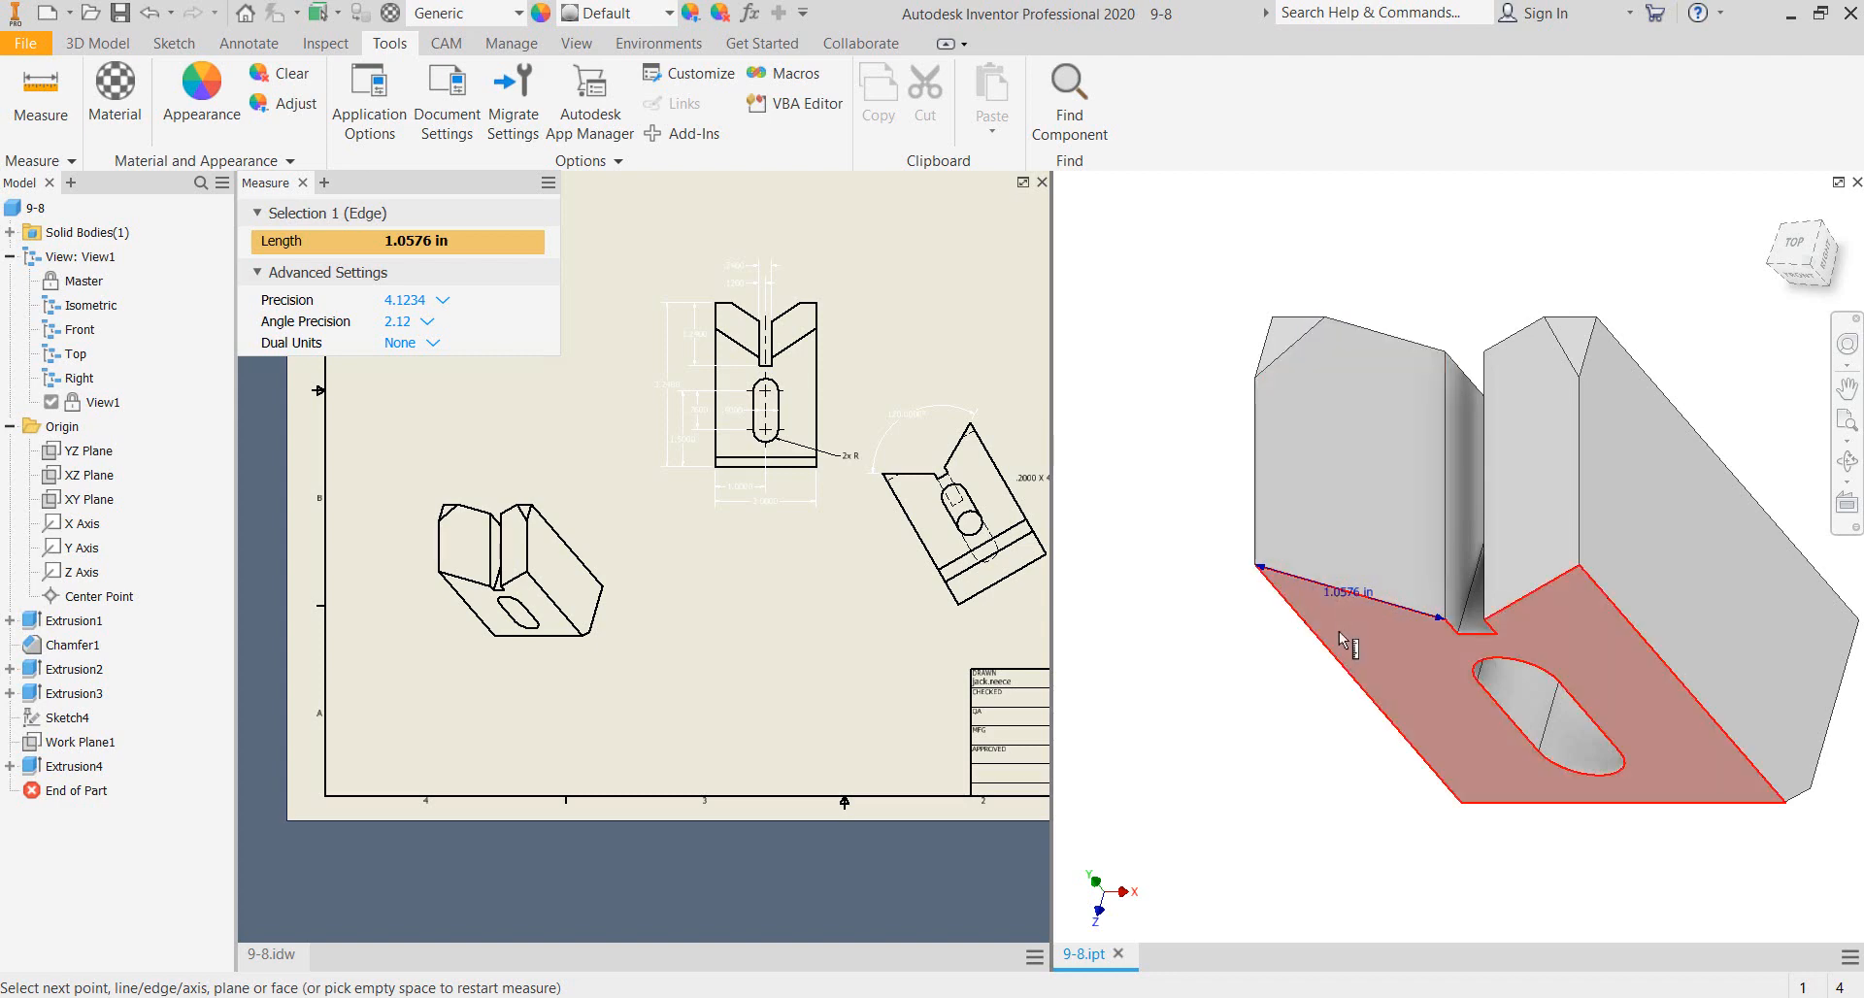
pyautogui.moveTo(1340, 639)
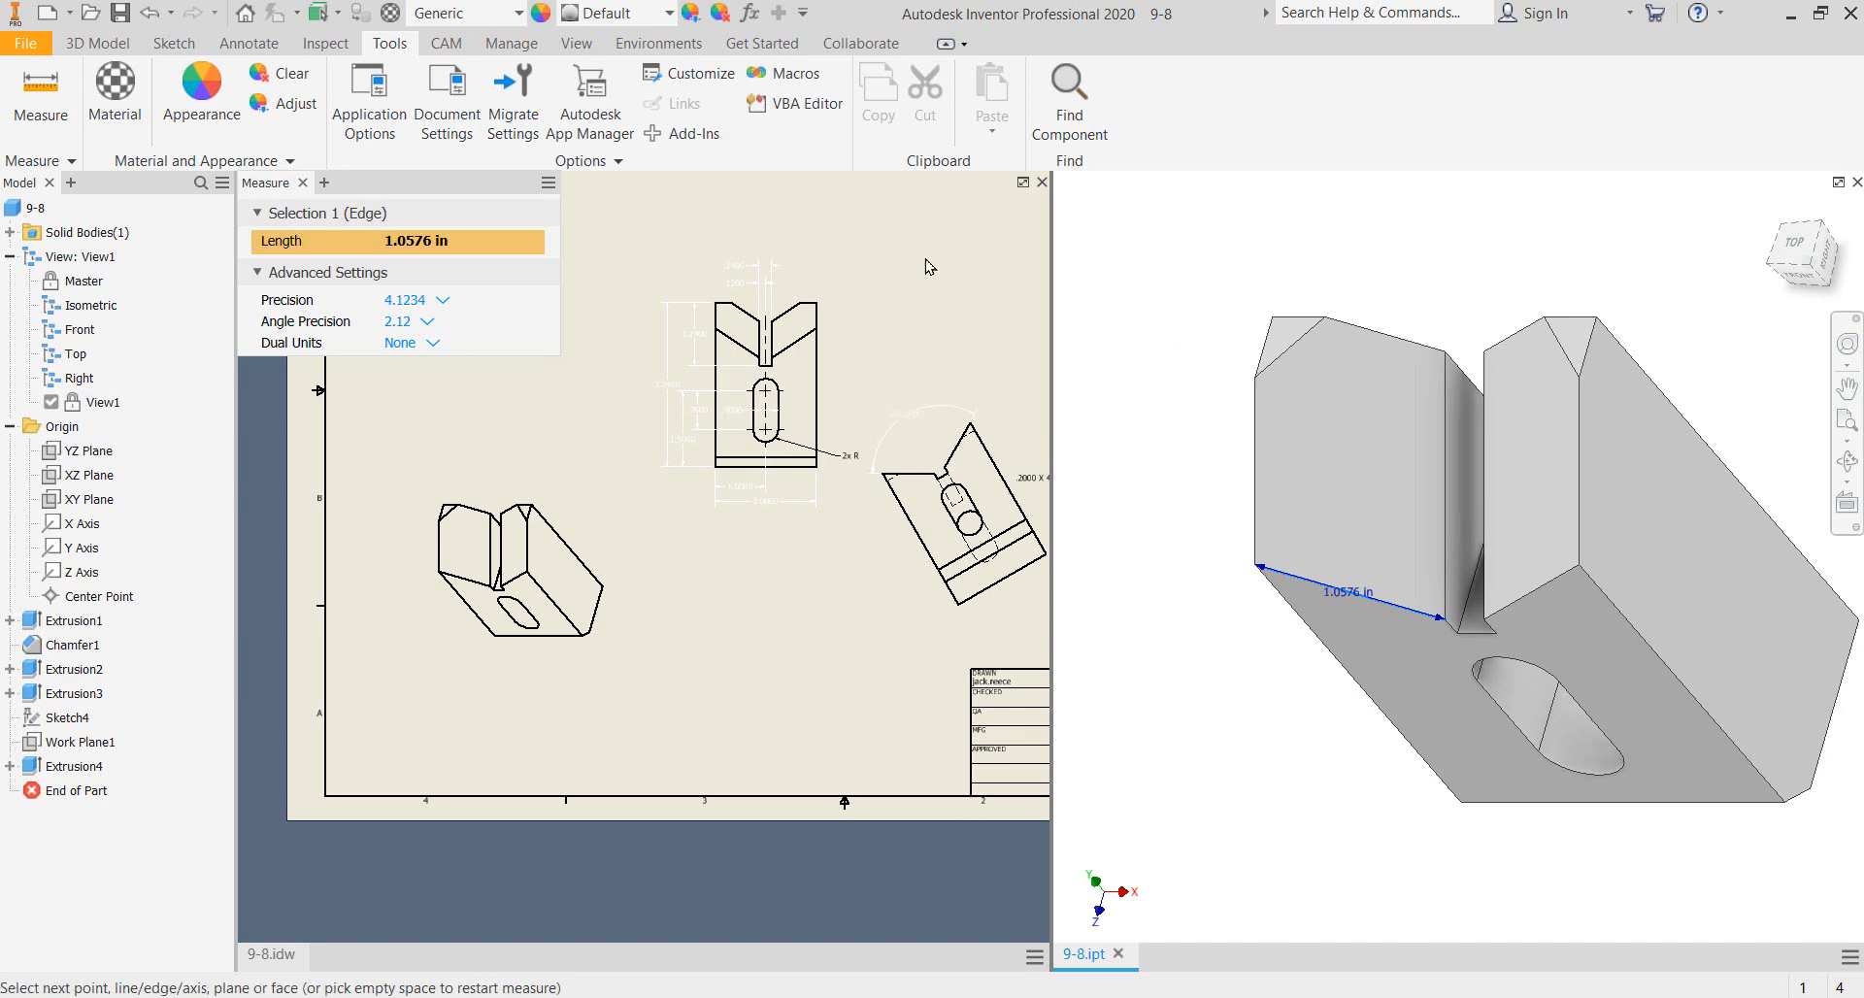
pyautogui.click(296, 273)
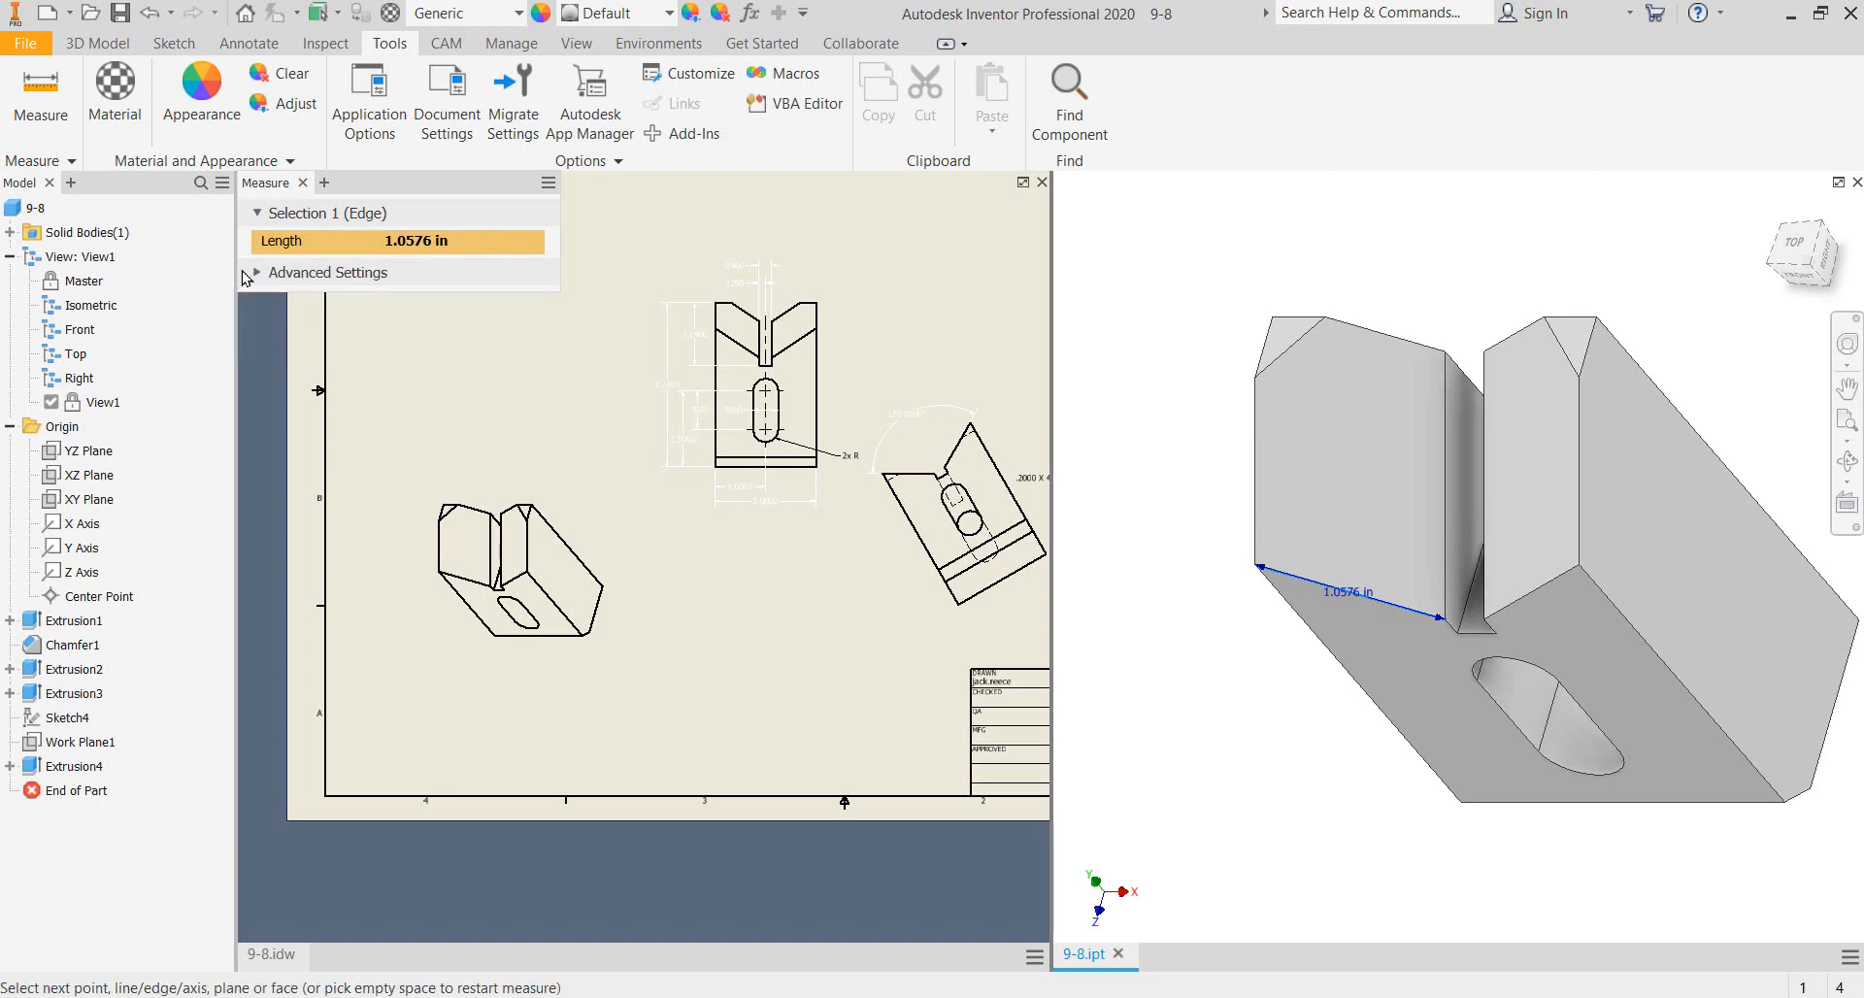
pyautogui.click(309, 273)
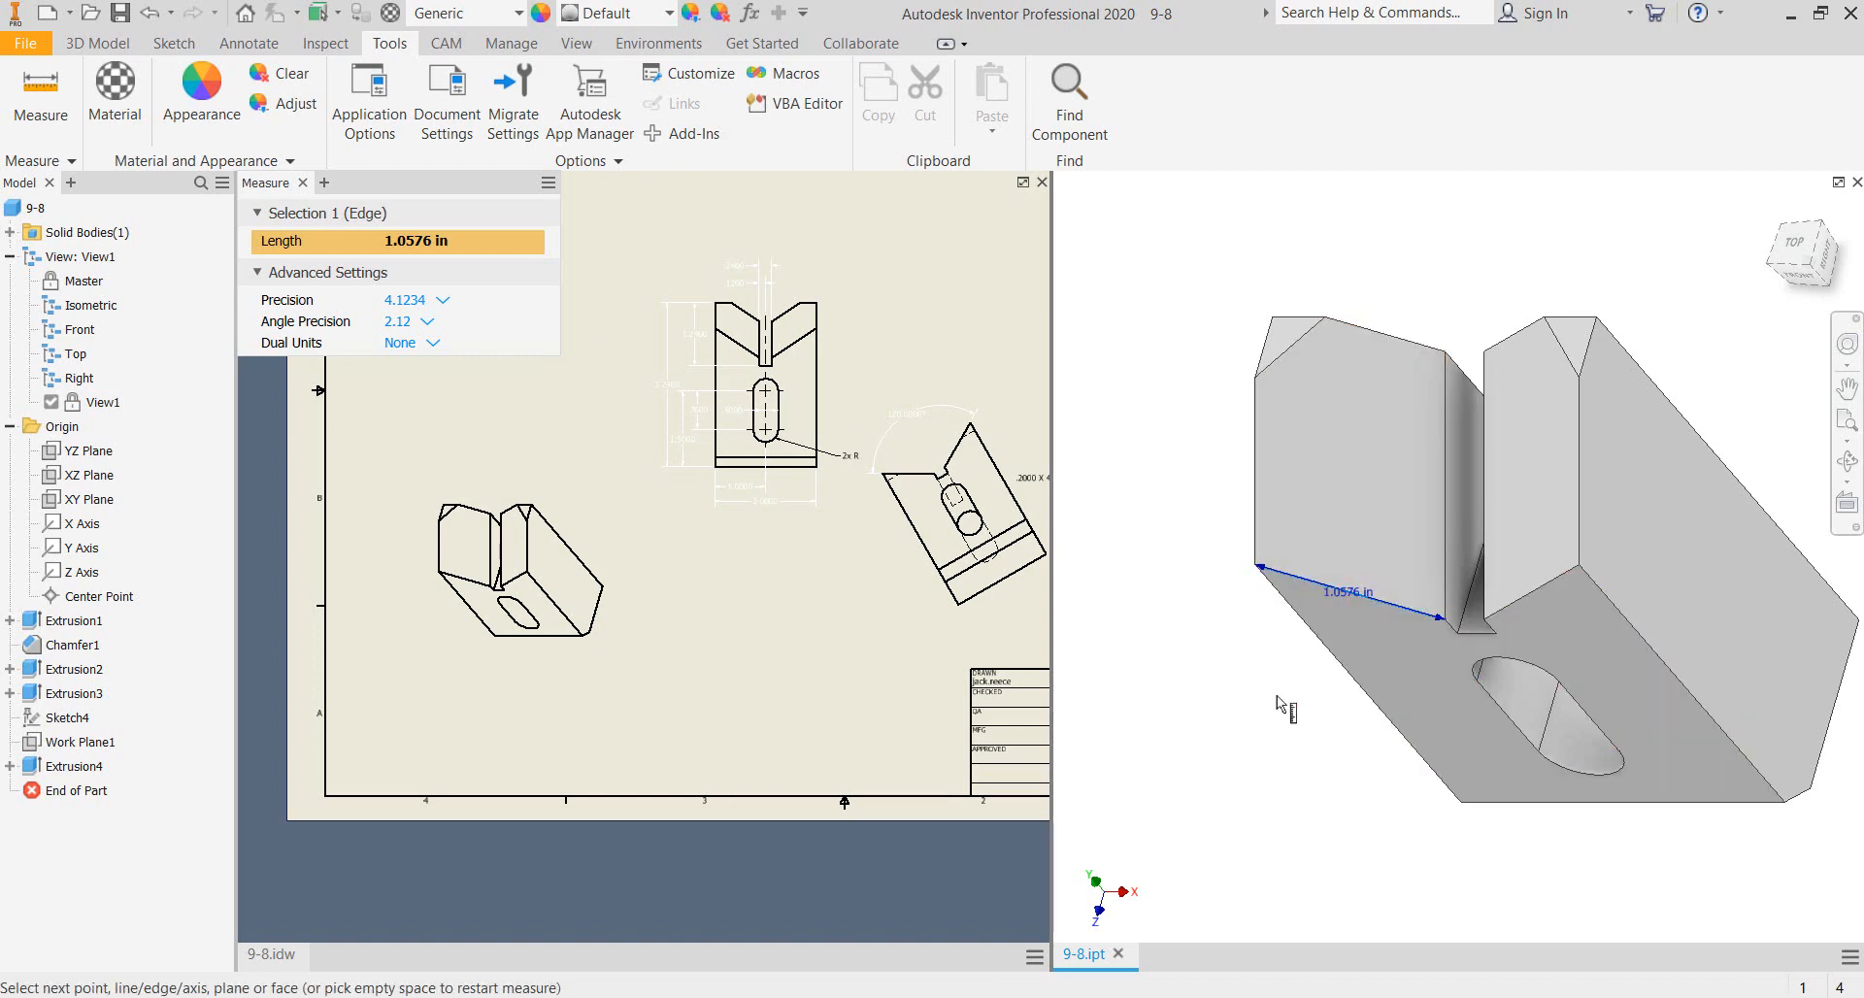
# - Dimension the left V face's lower front edge in the drawing's custom view, using the sheet plane as annotation plane, and place it below the edge
pyautogui.click(504, 686)
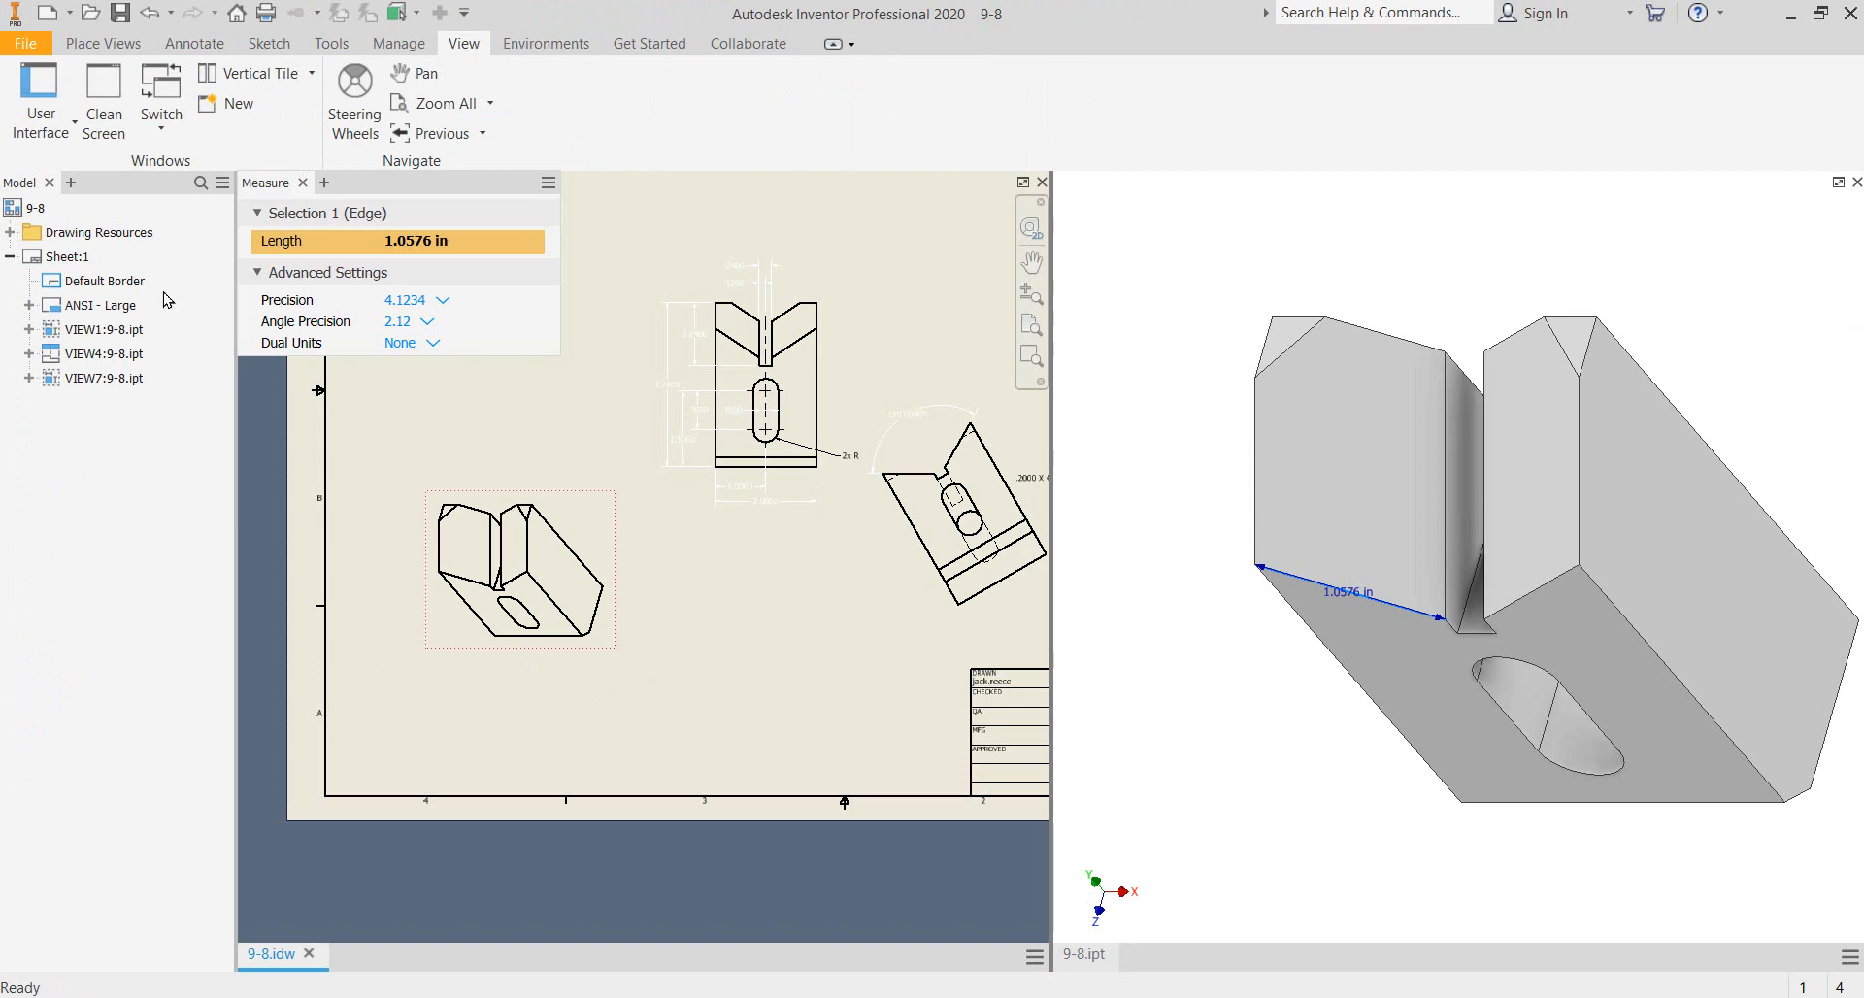
pyautogui.click(204, 46)
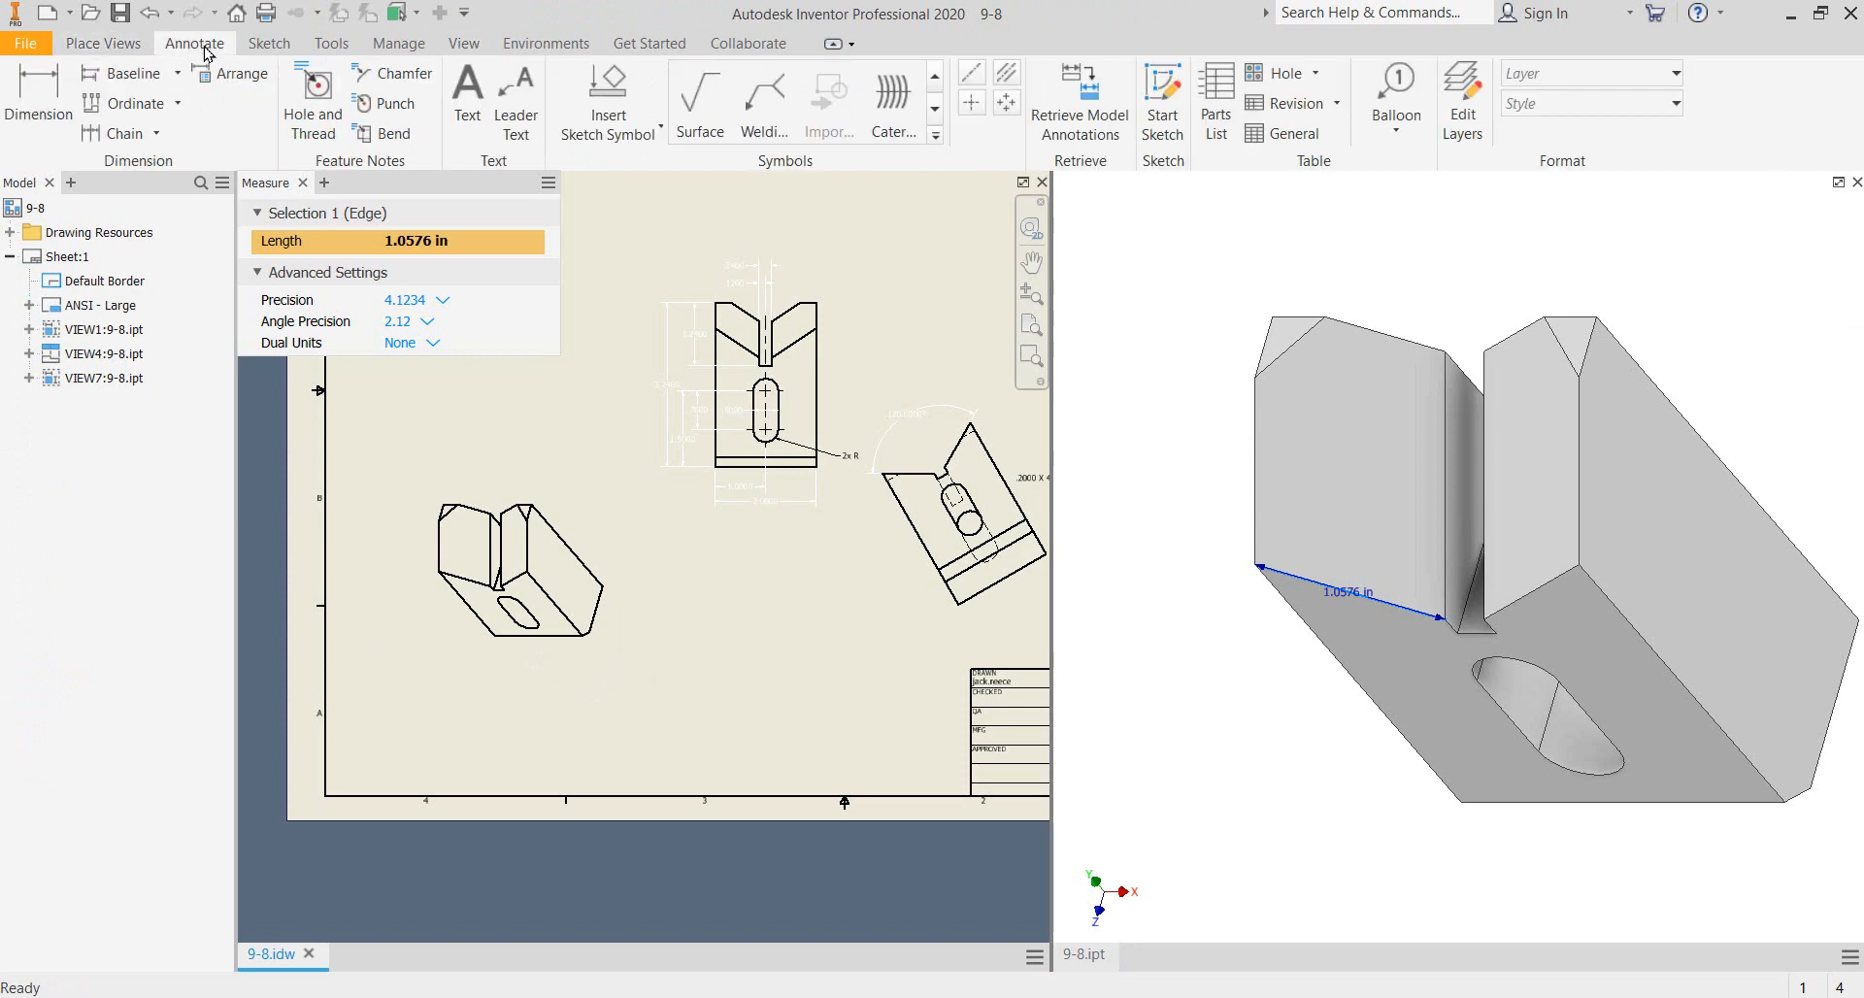
pyautogui.click(38, 96)
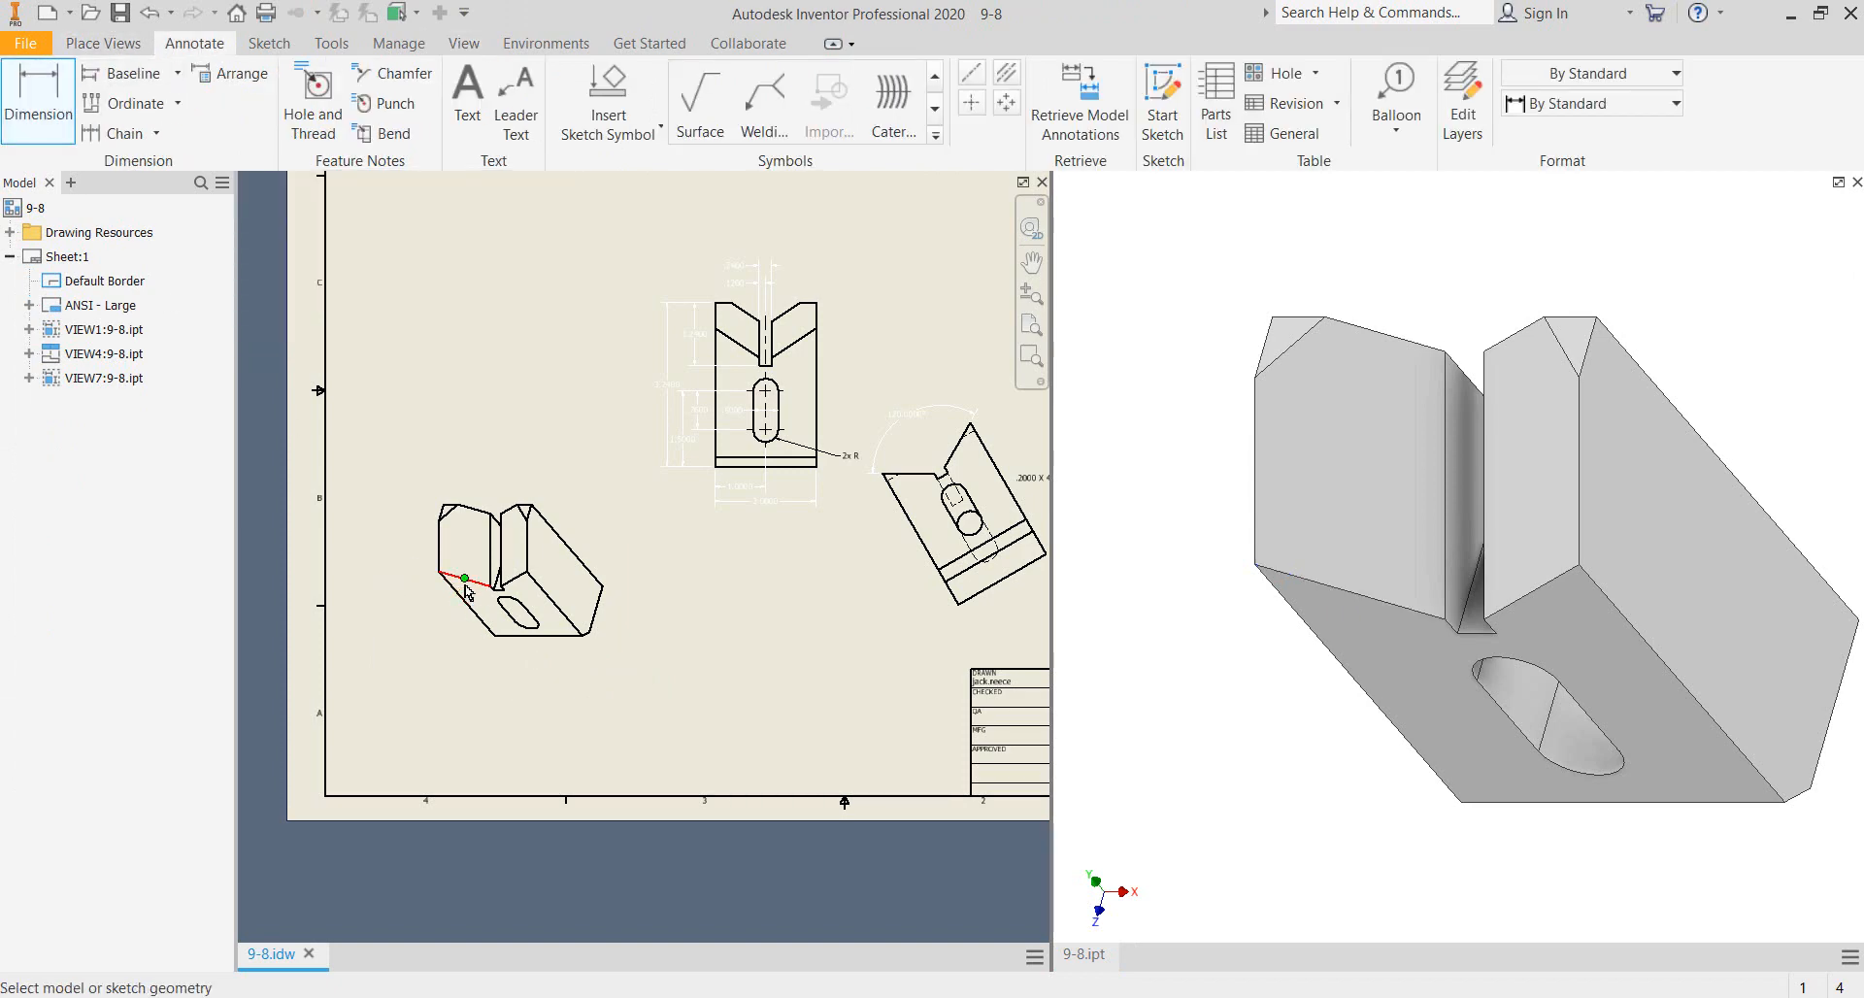
pyautogui.scroll(3, 460, 593)
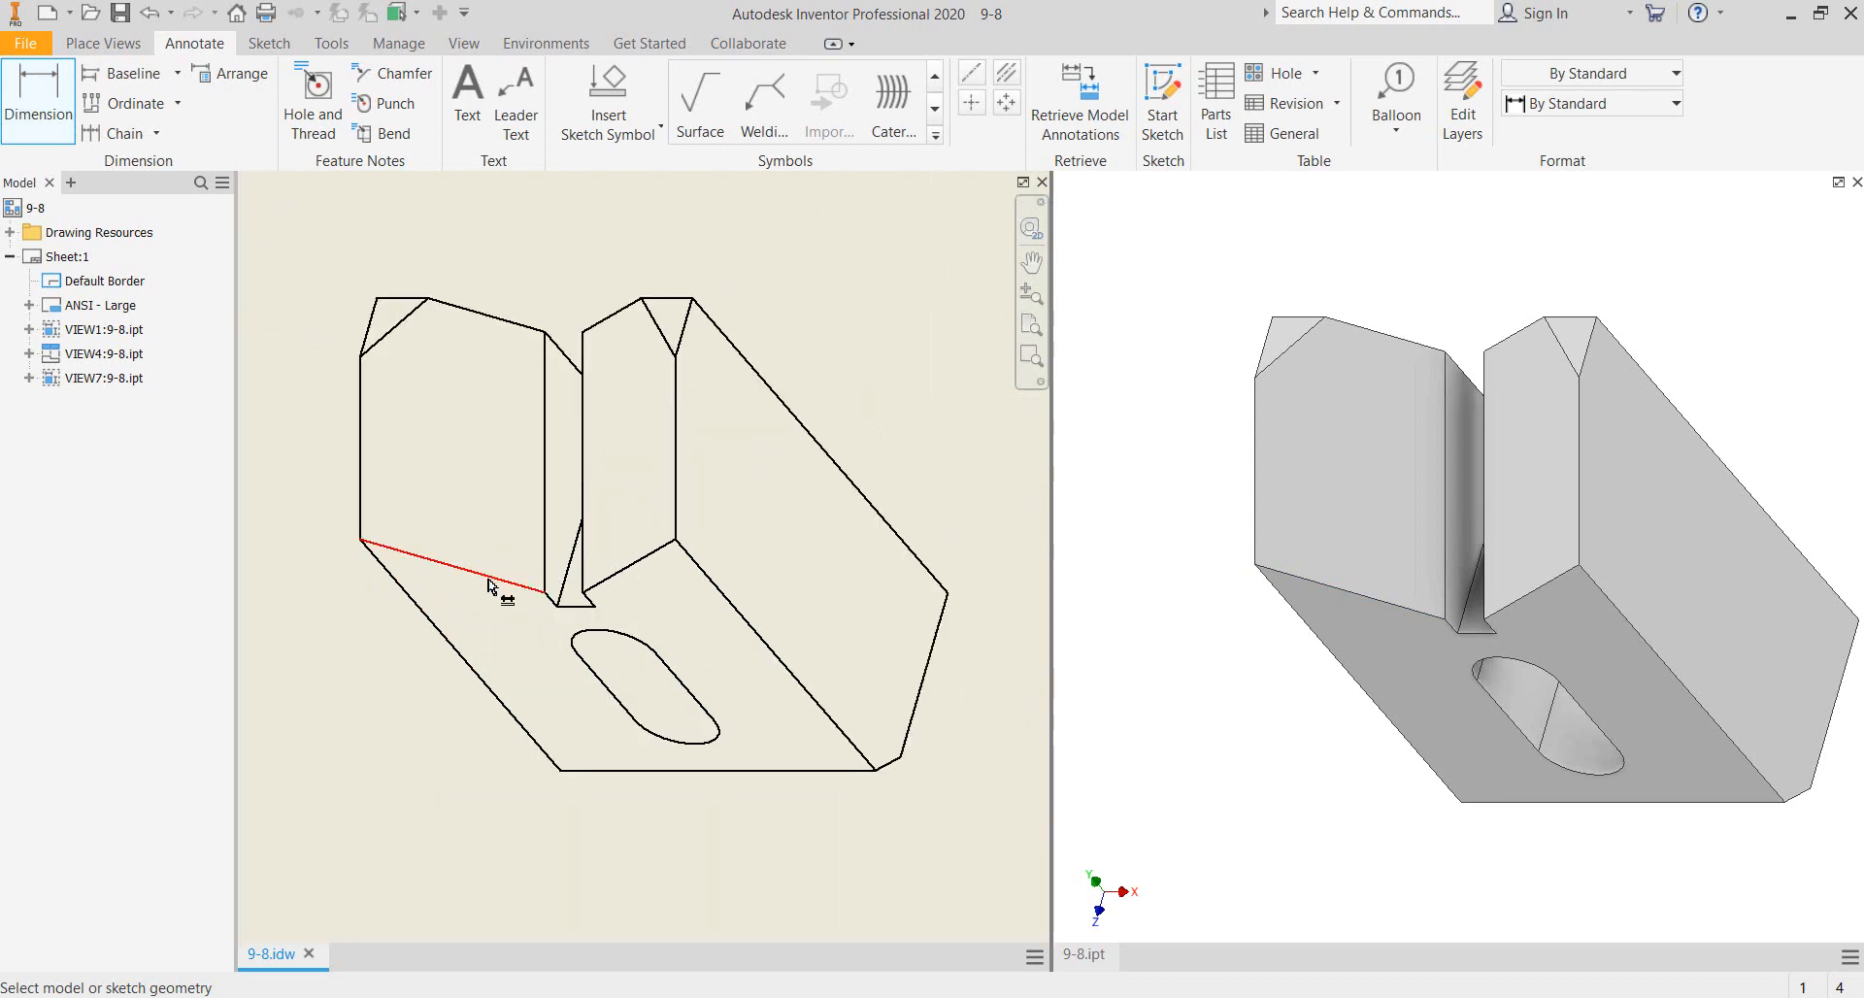
pyautogui.click(488, 586)
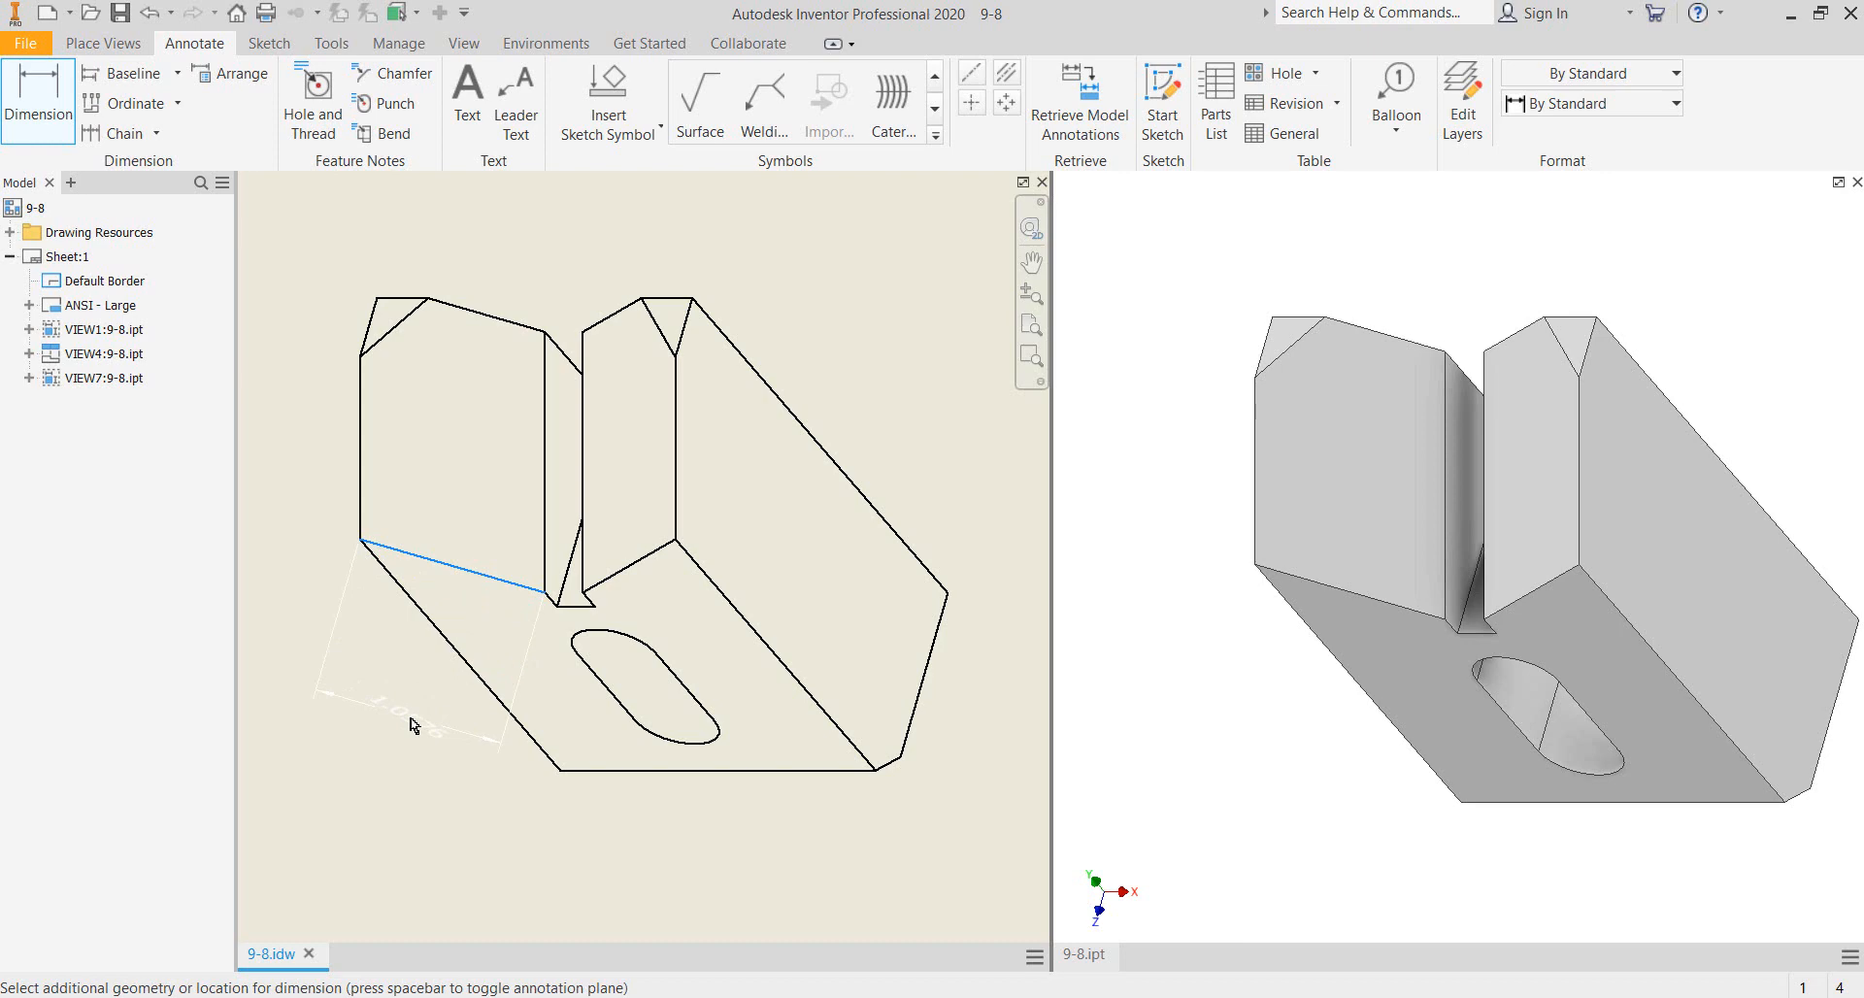
pyautogui.rightClick(412, 724)
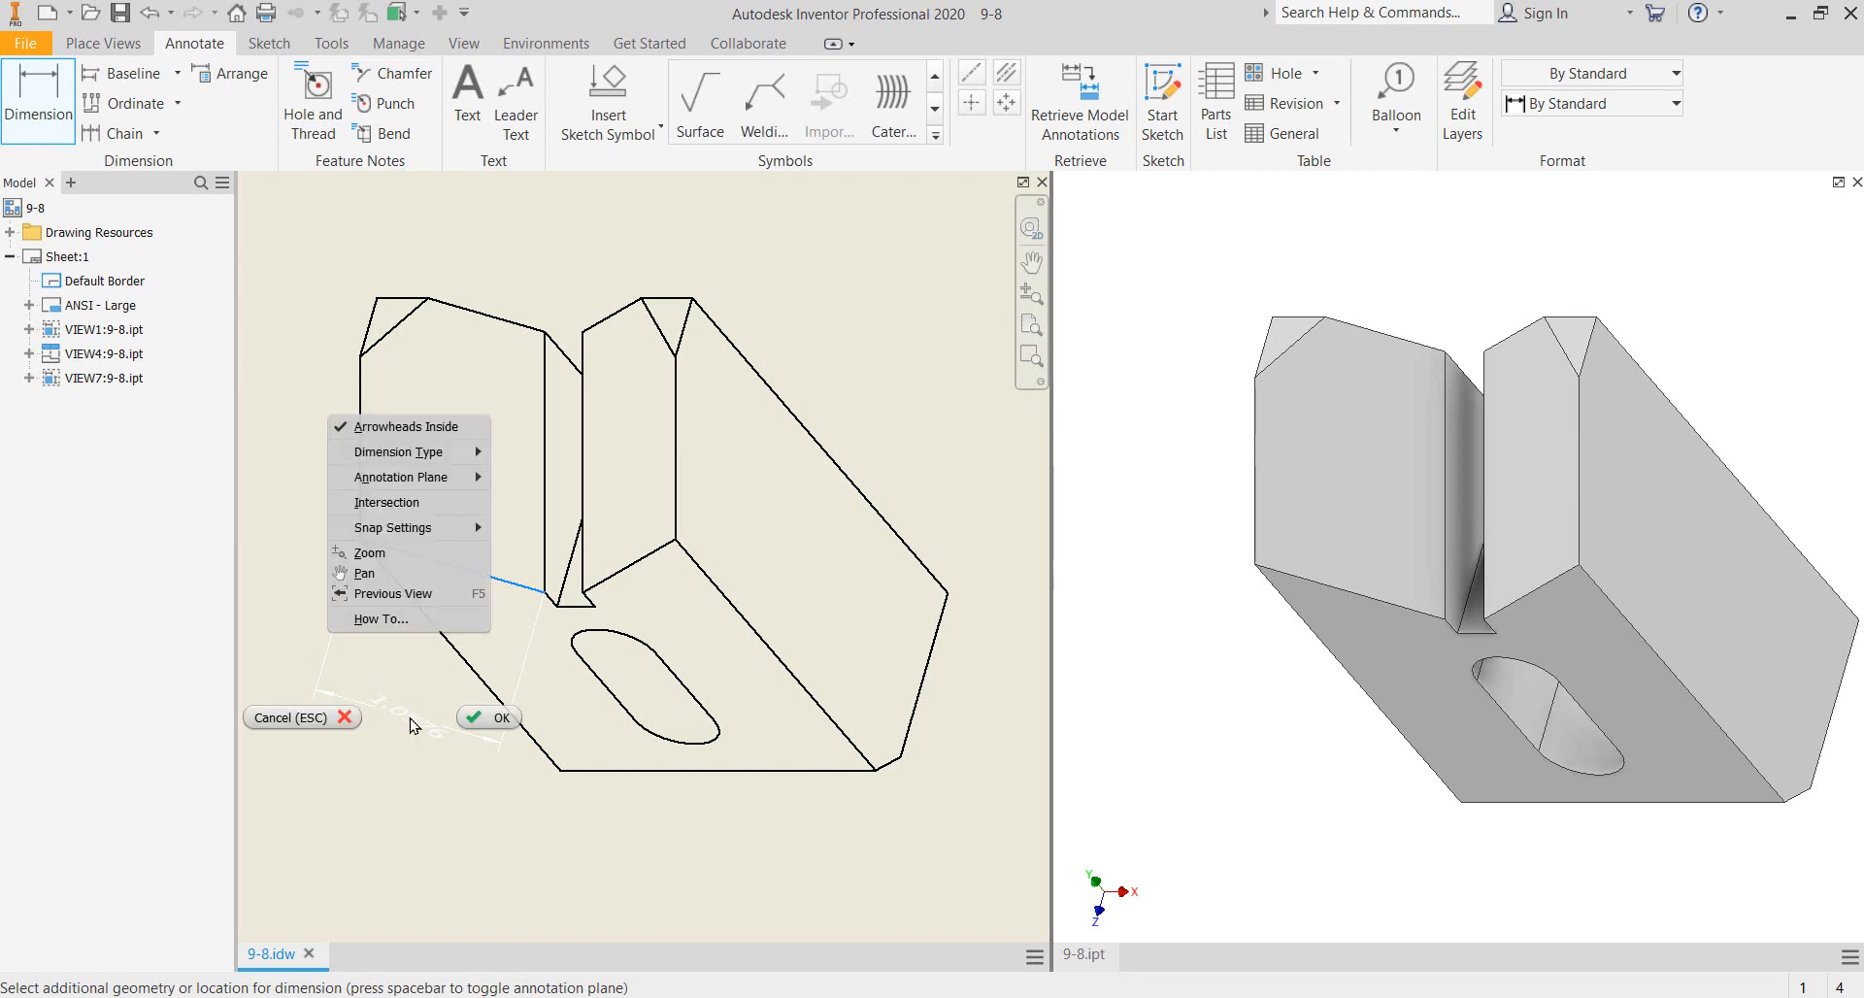
pyautogui.moveTo(423, 456)
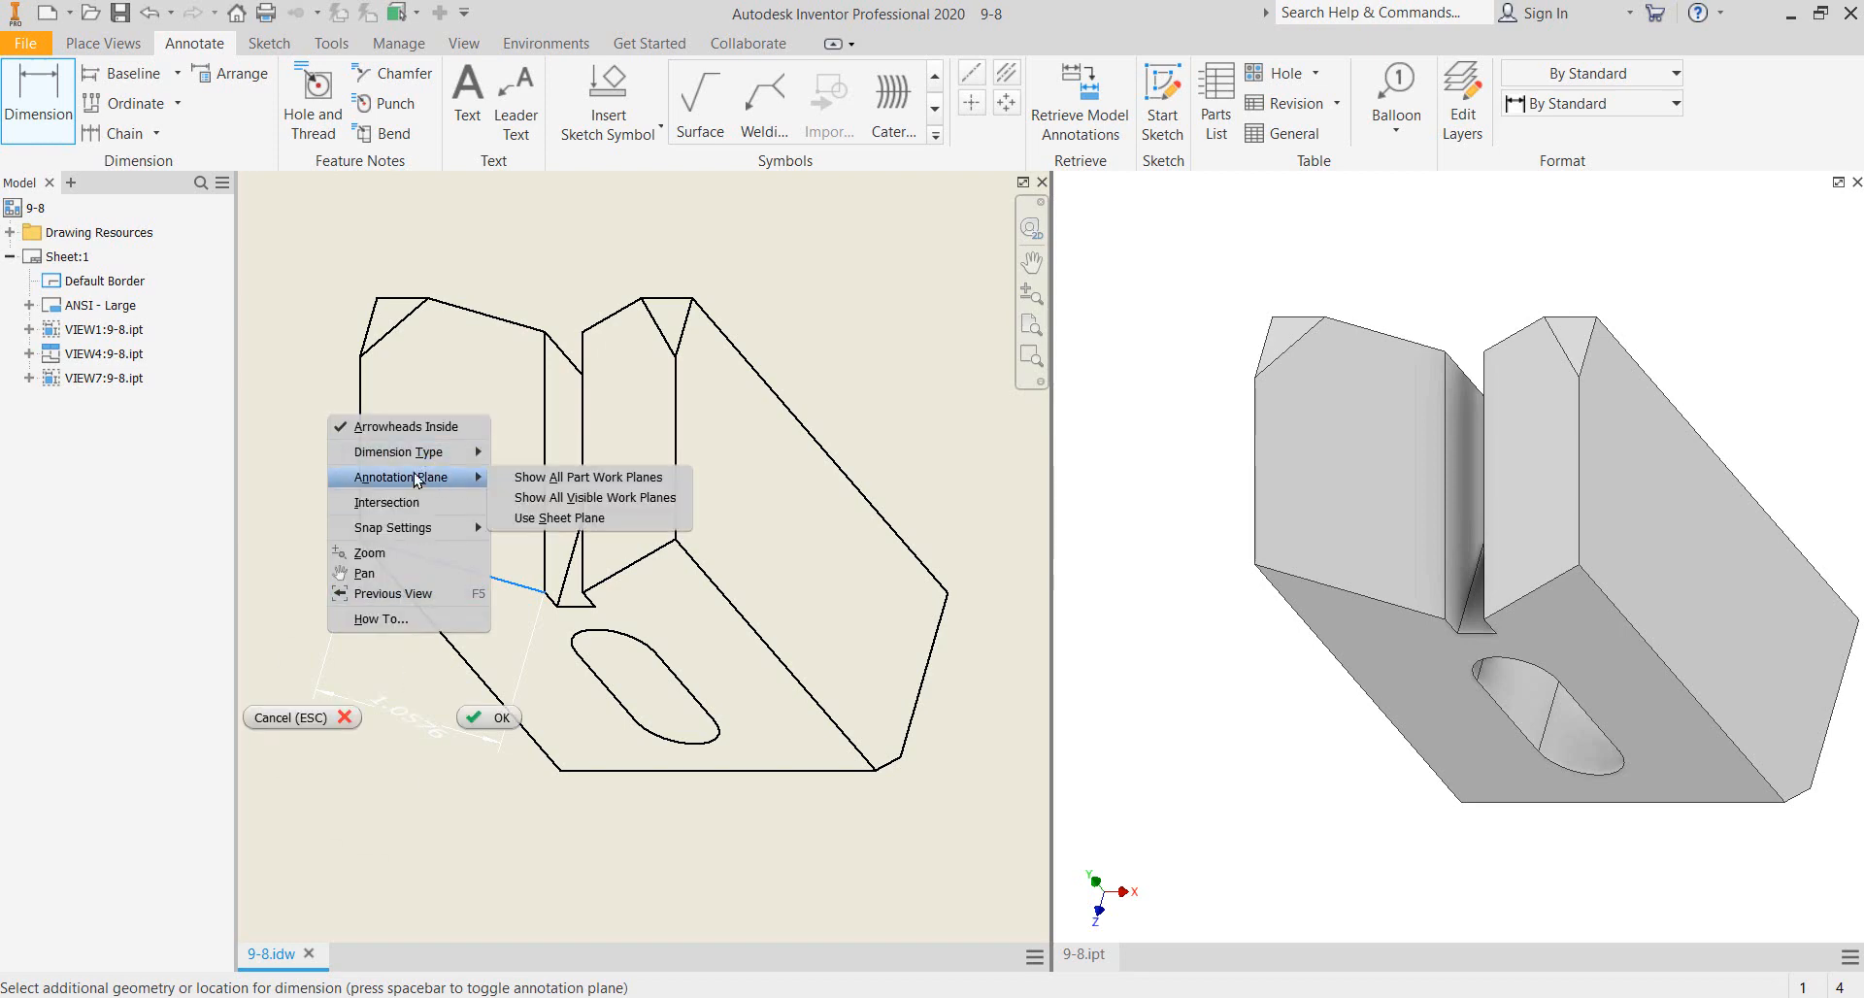
pyautogui.click(581, 521)
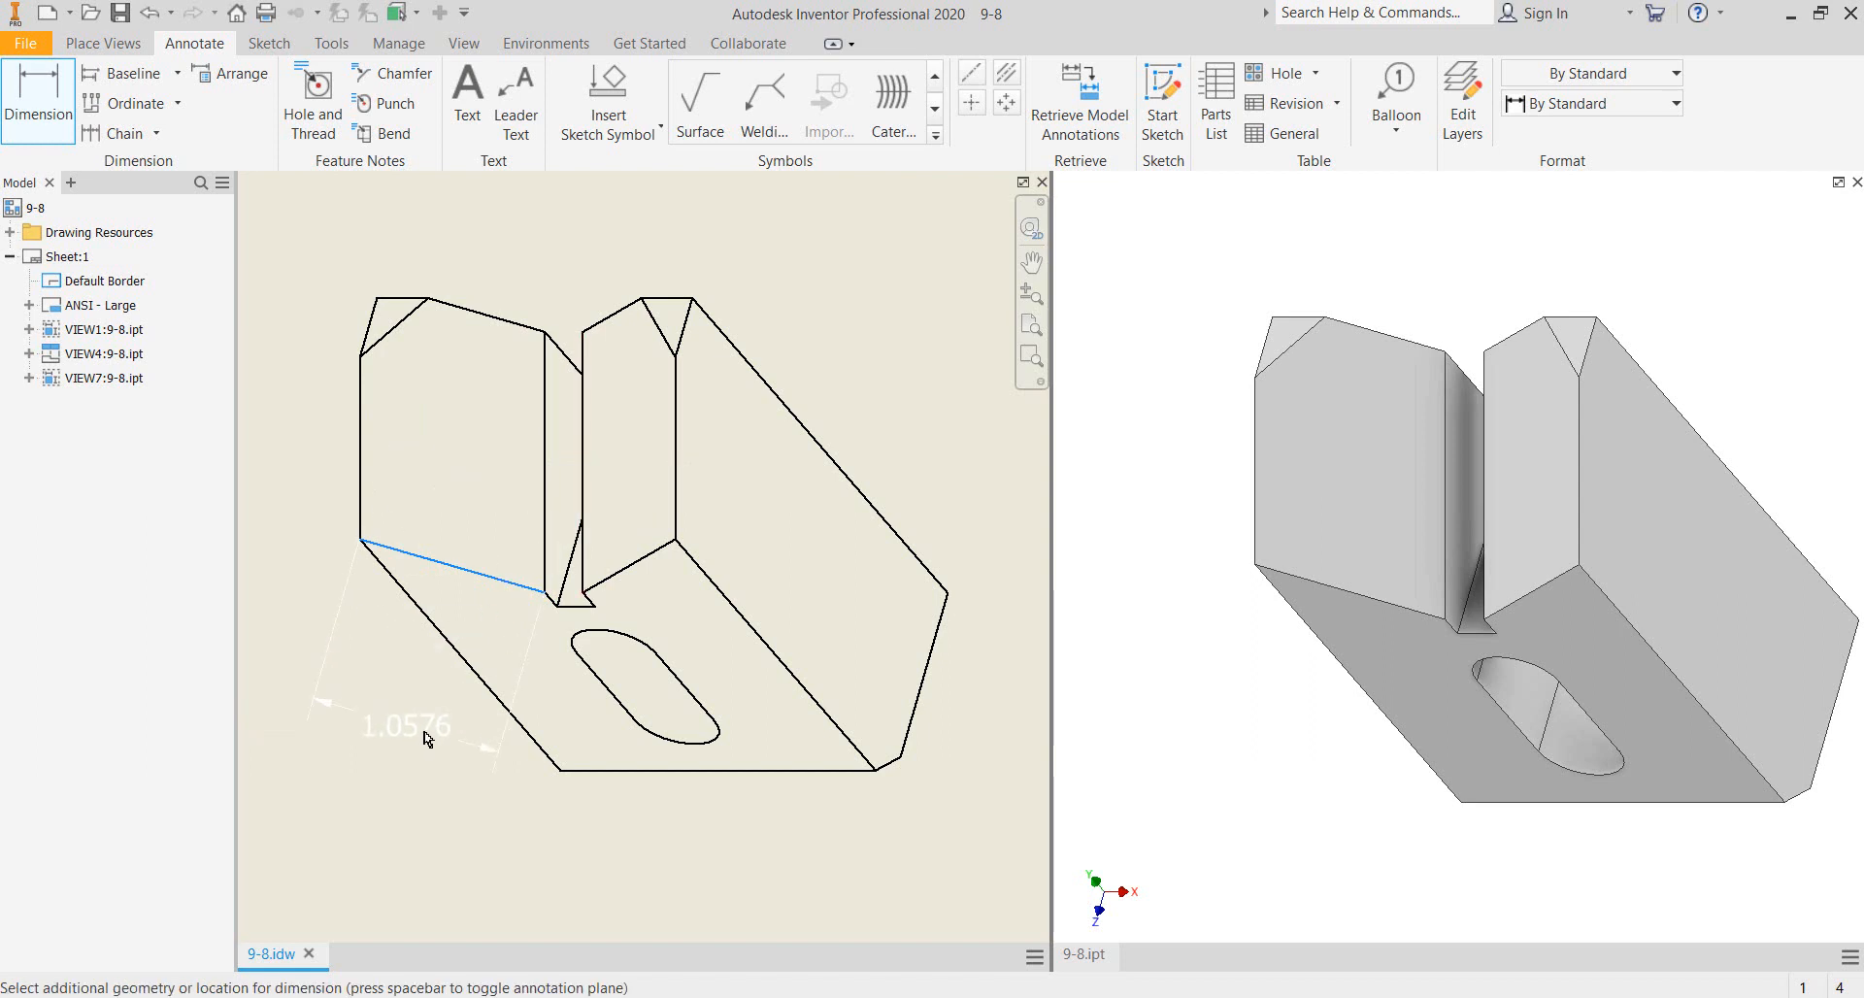
pyautogui.click(424, 738)
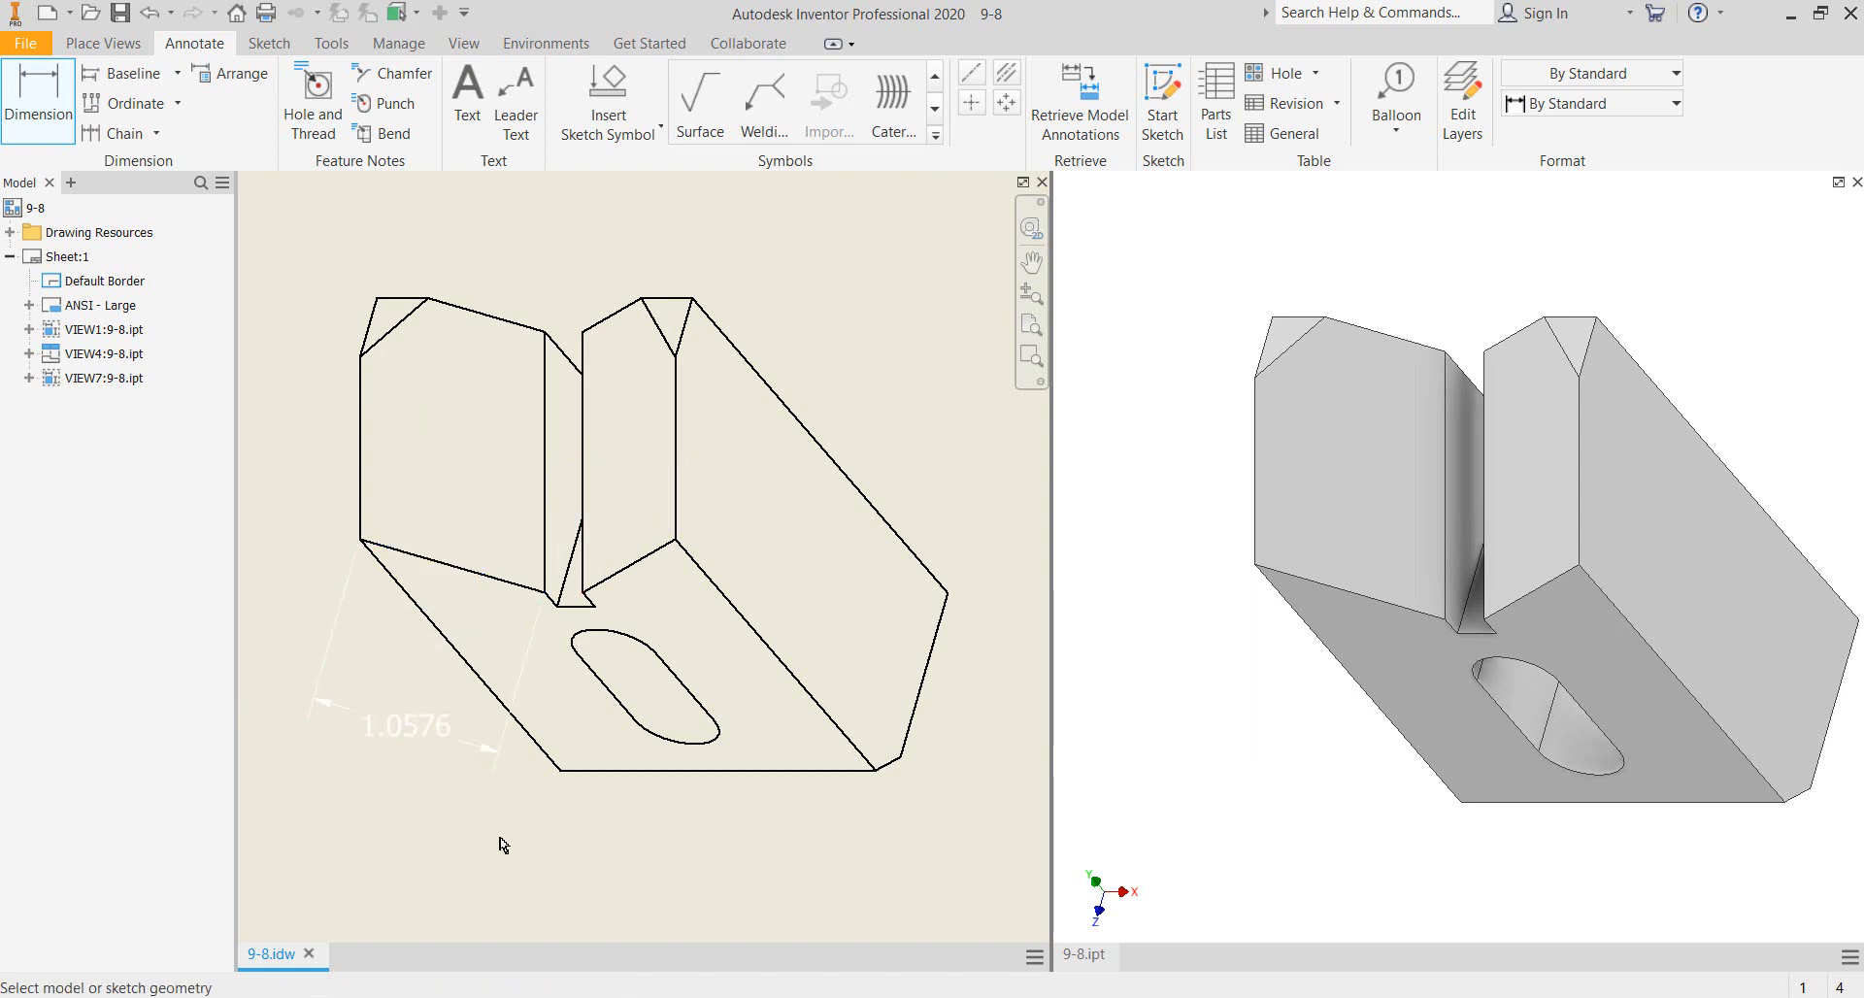
pyautogui.press('Escape')
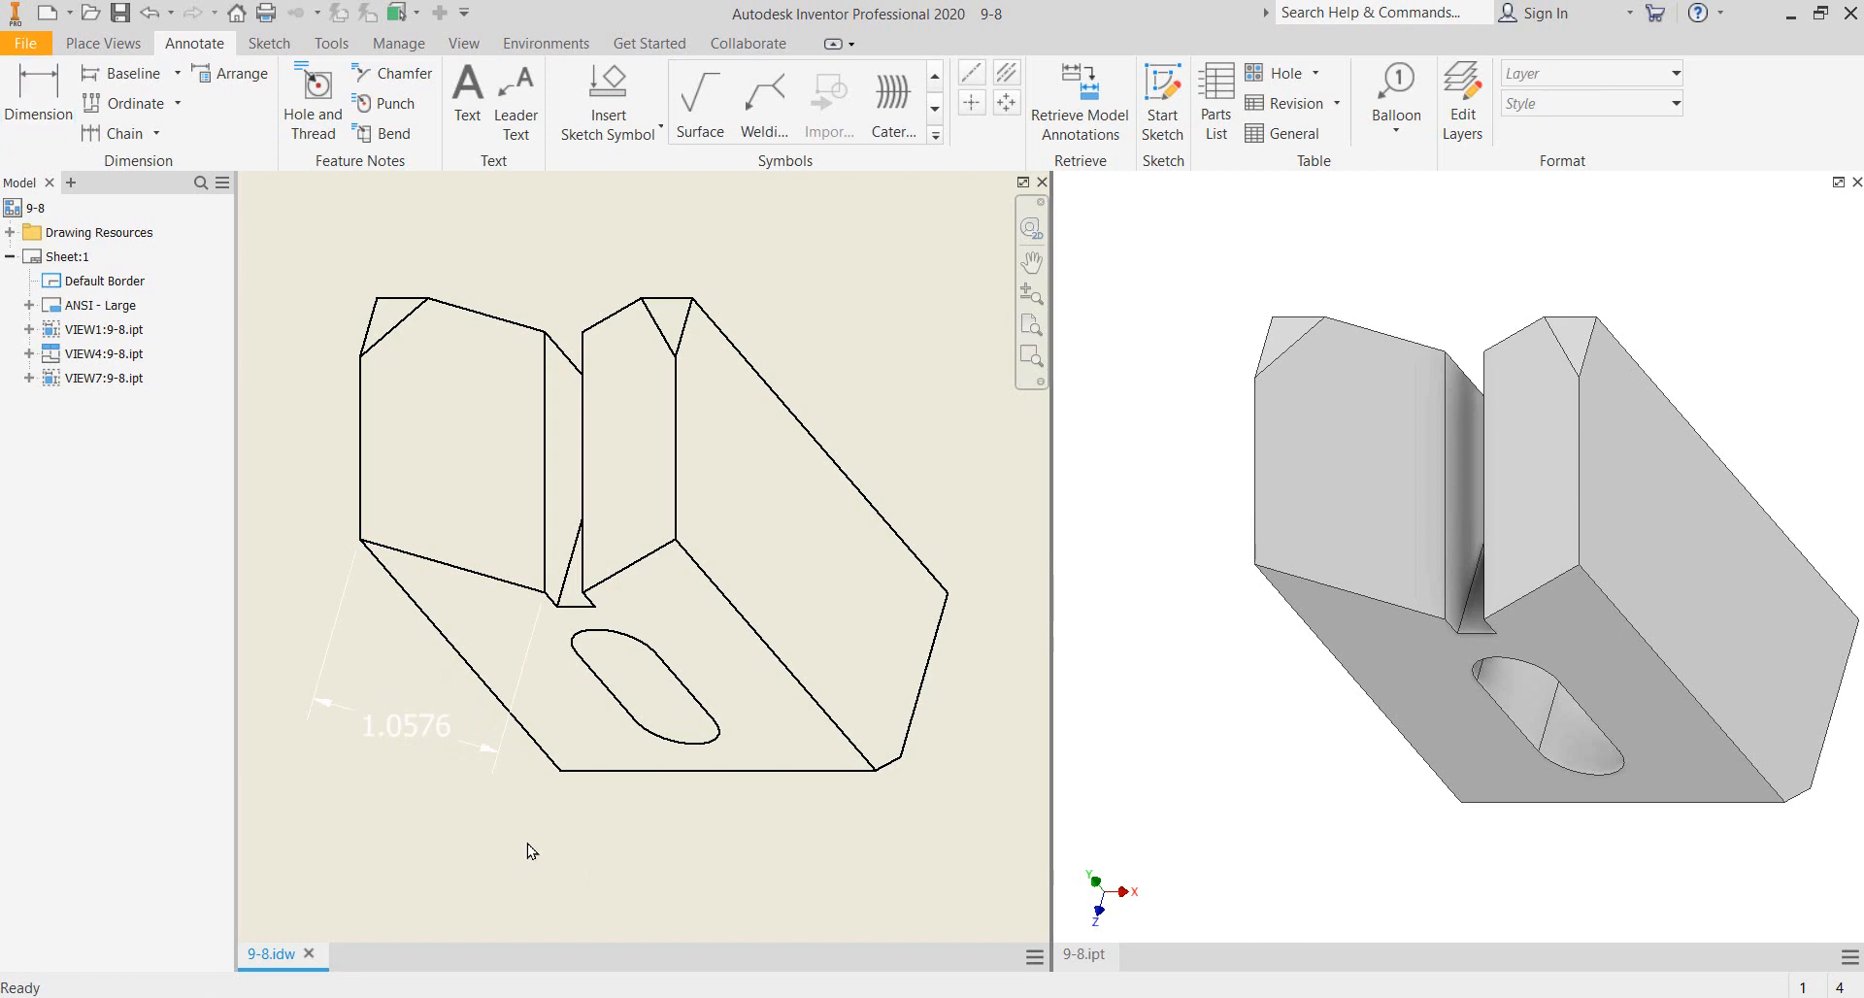
# - Change the Dimension (ANSI) layer's color to black and save the layer style
pyautogui.click(1472, 104)
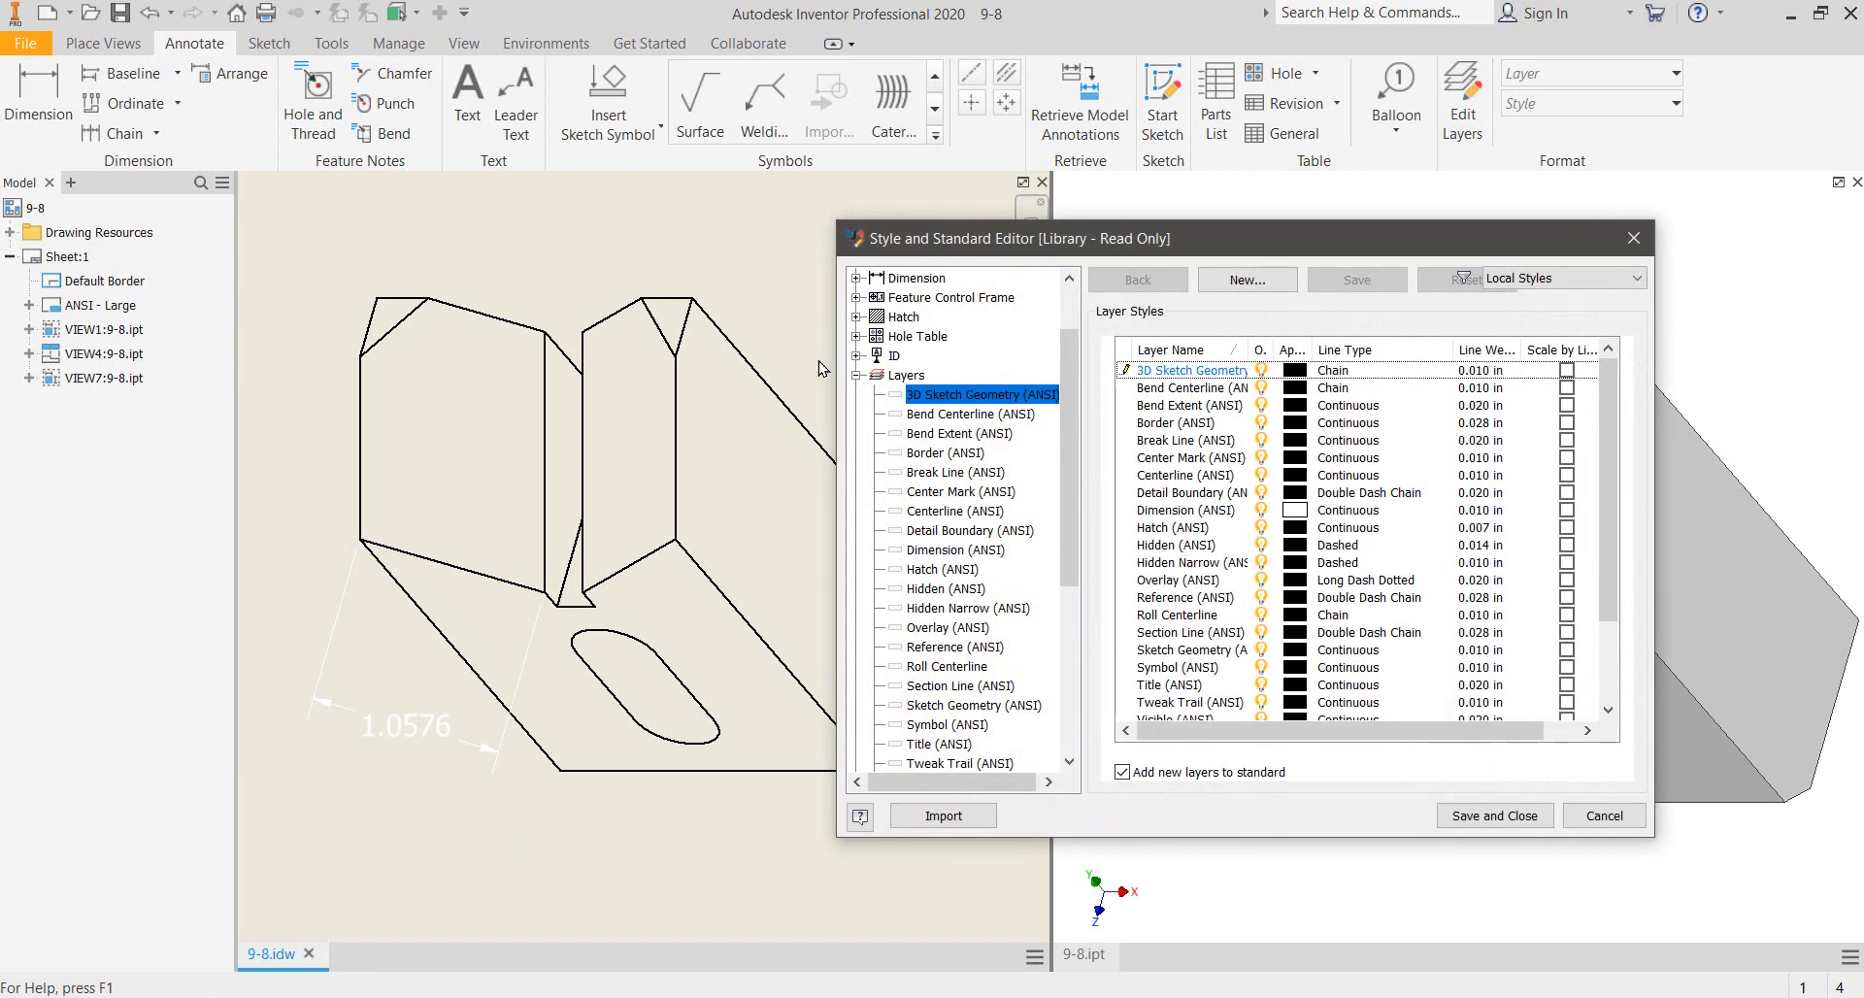
pyautogui.click(930, 551)
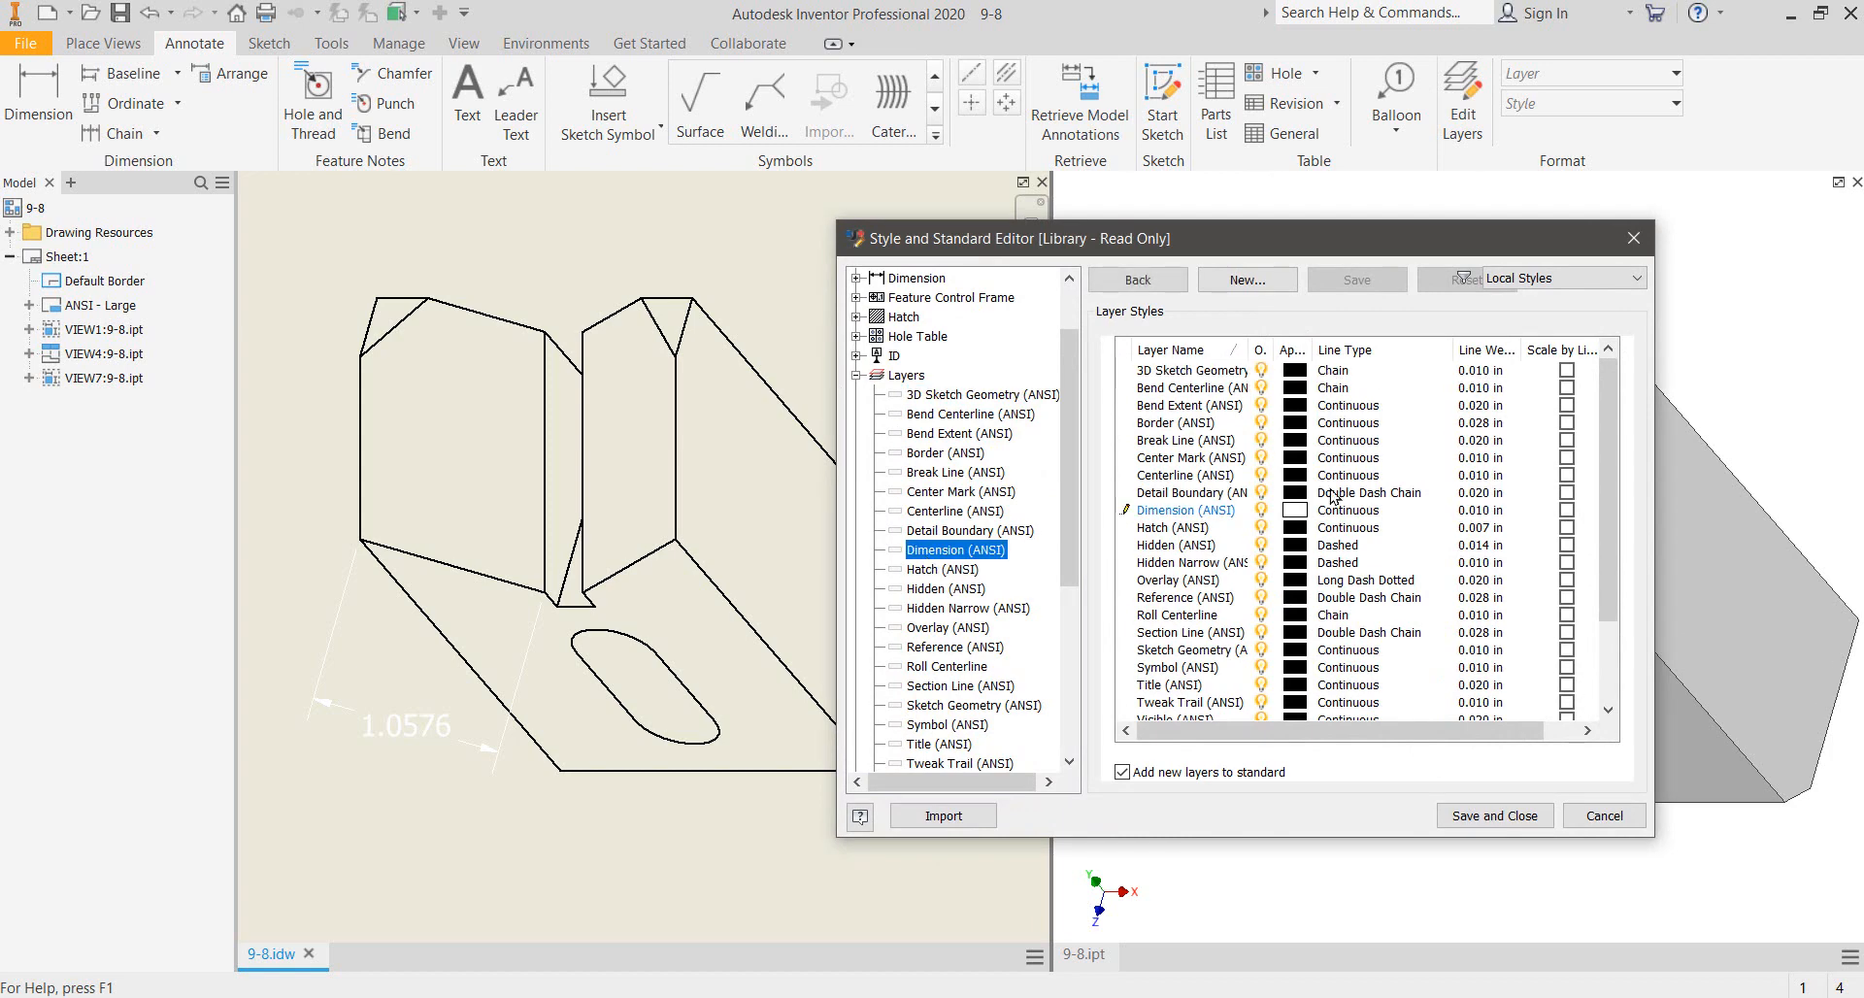
pyautogui.click(1295, 510)
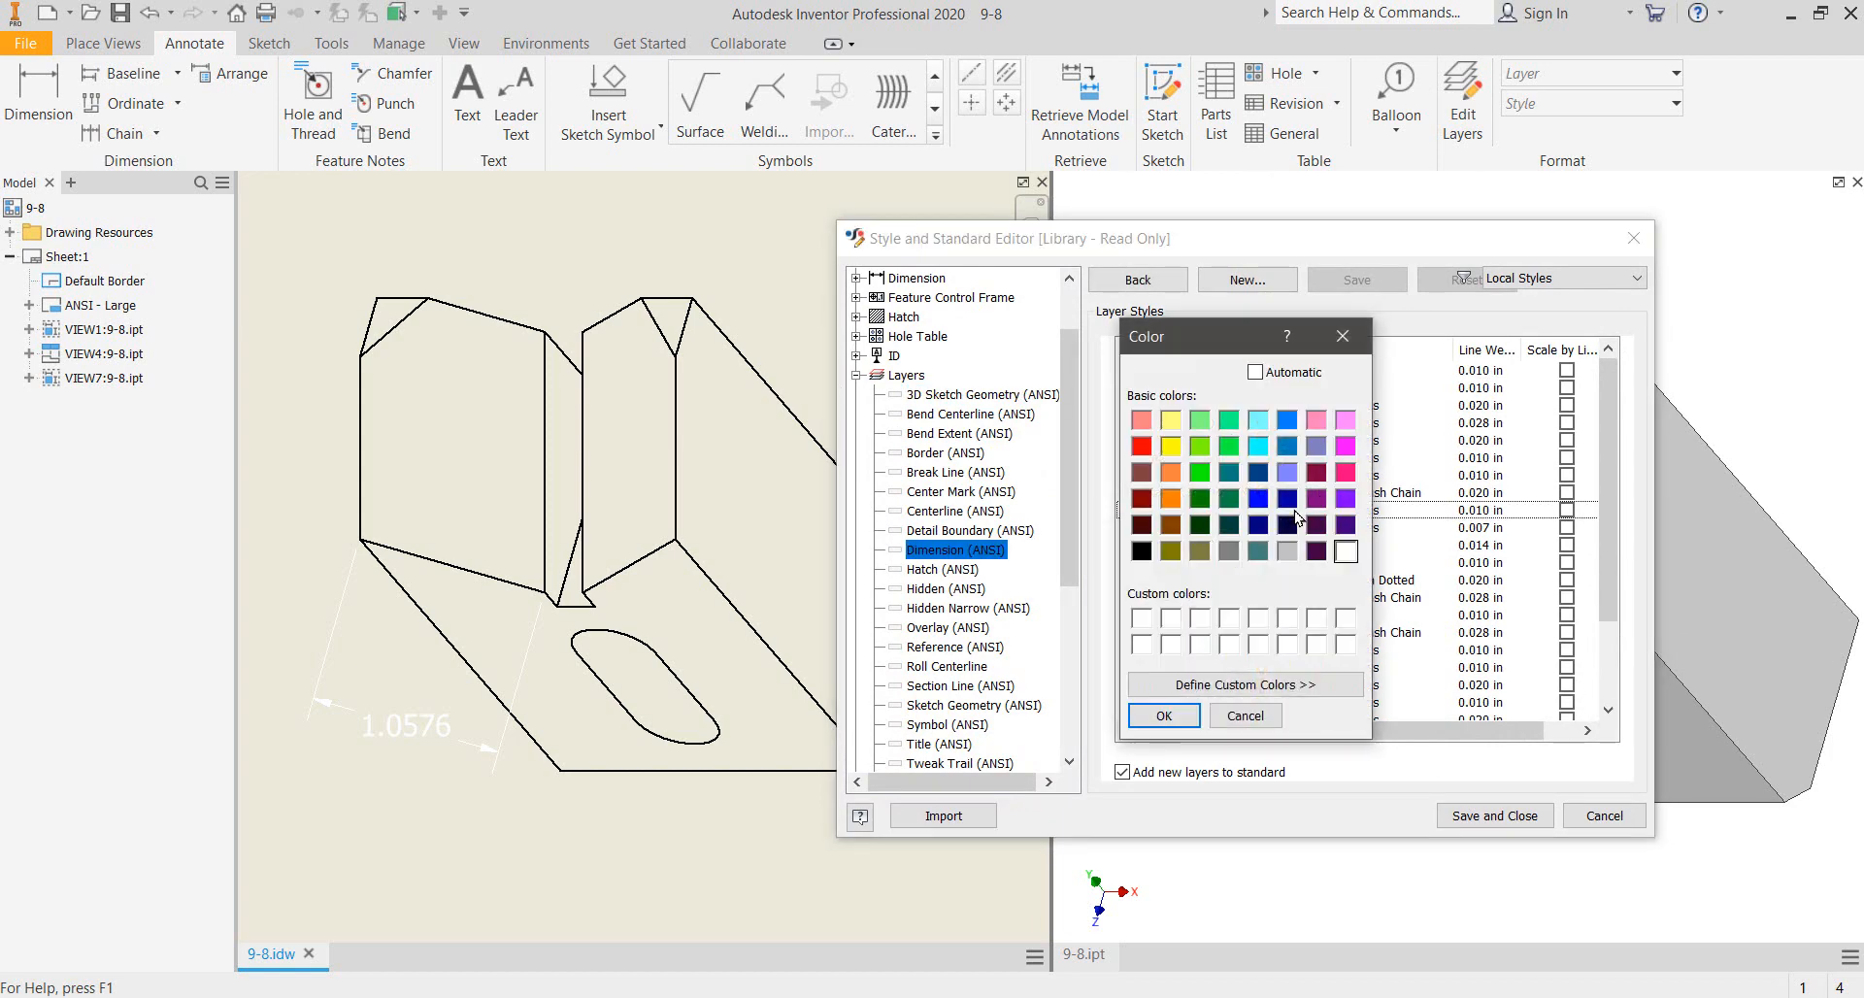
pyautogui.click(1143, 550)
pyautogui.click(1164, 716)
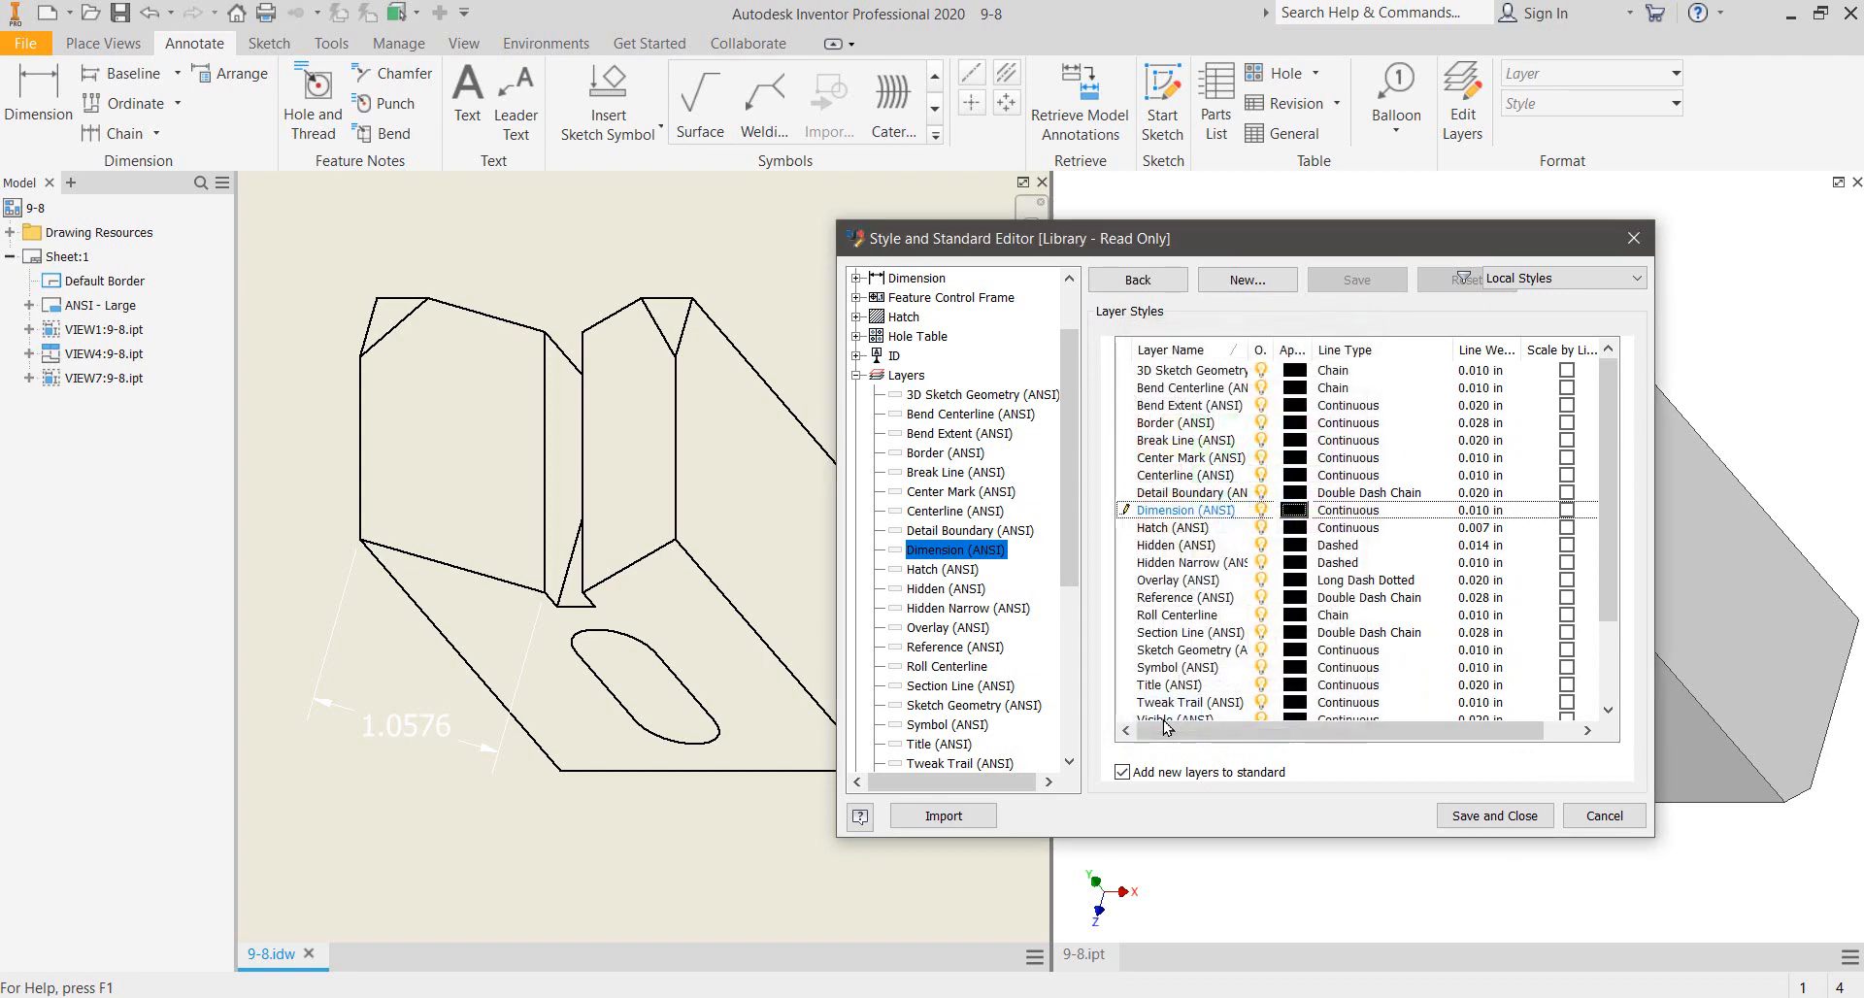
pyautogui.click(1494, 816)
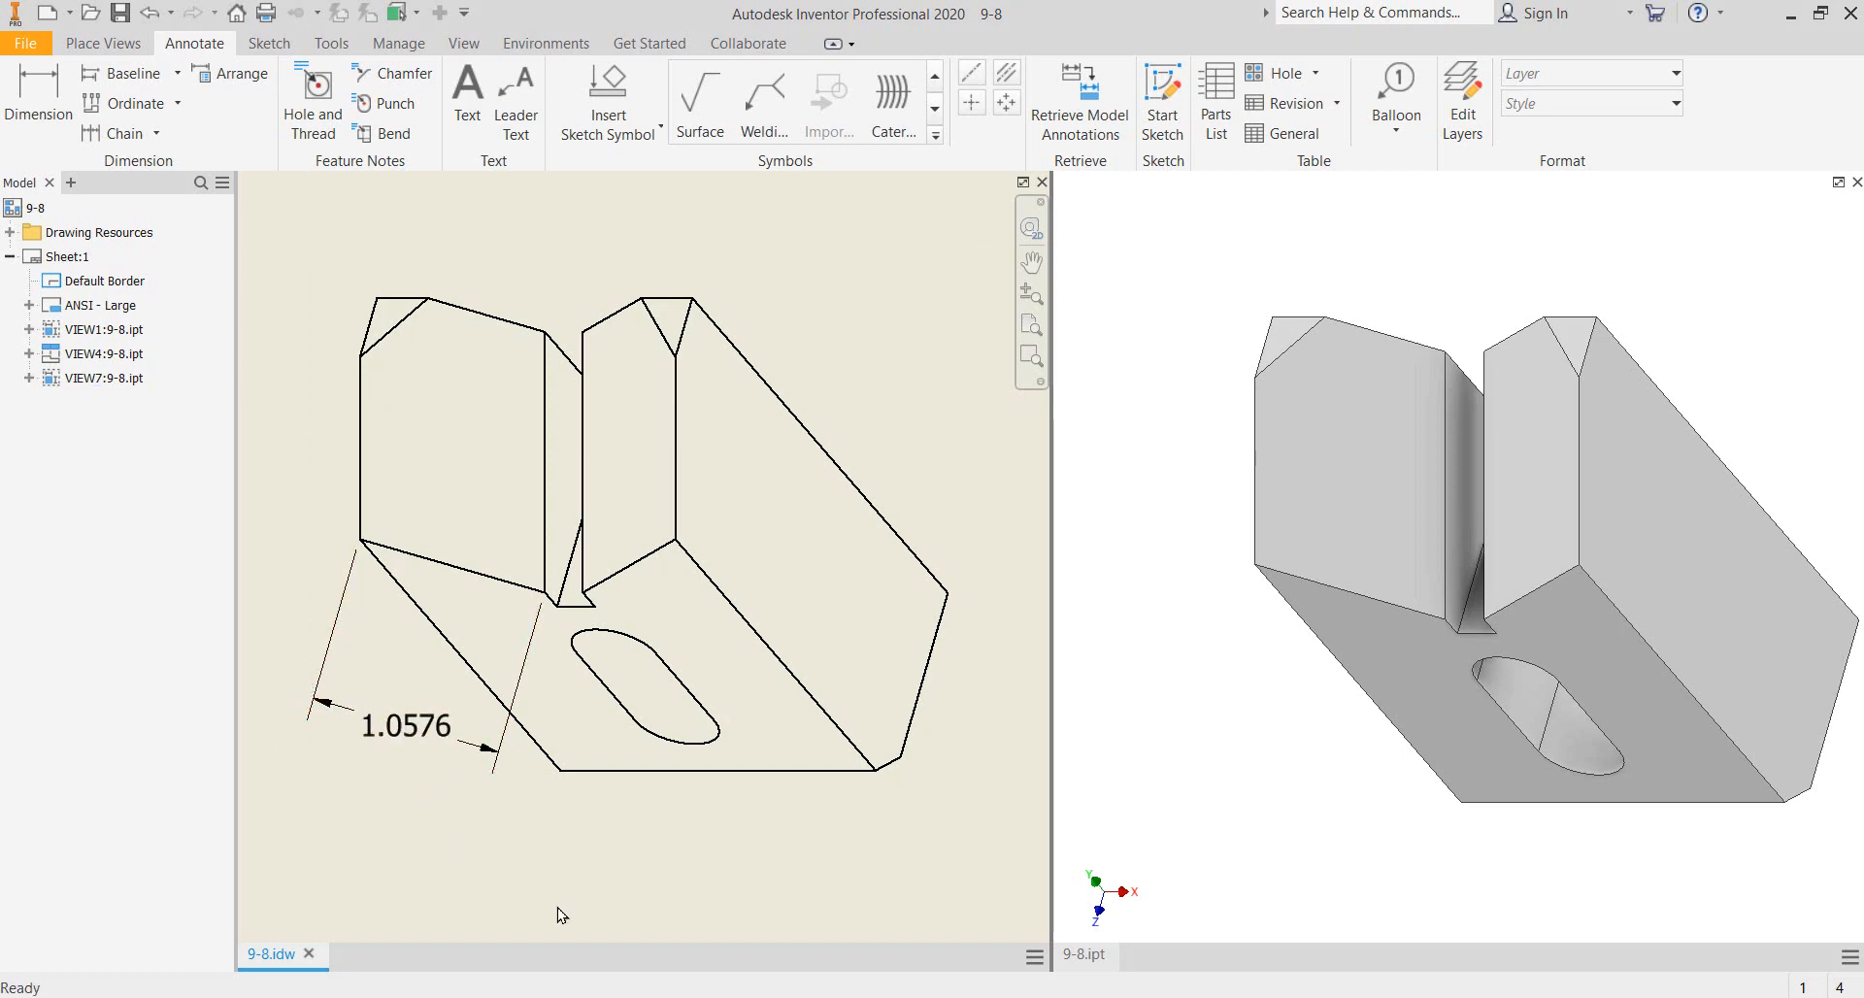
# - Review the dimension style of the front view's overall width dimension and close the style editor without saving
pyautogui.scroll(2, 558, 914)
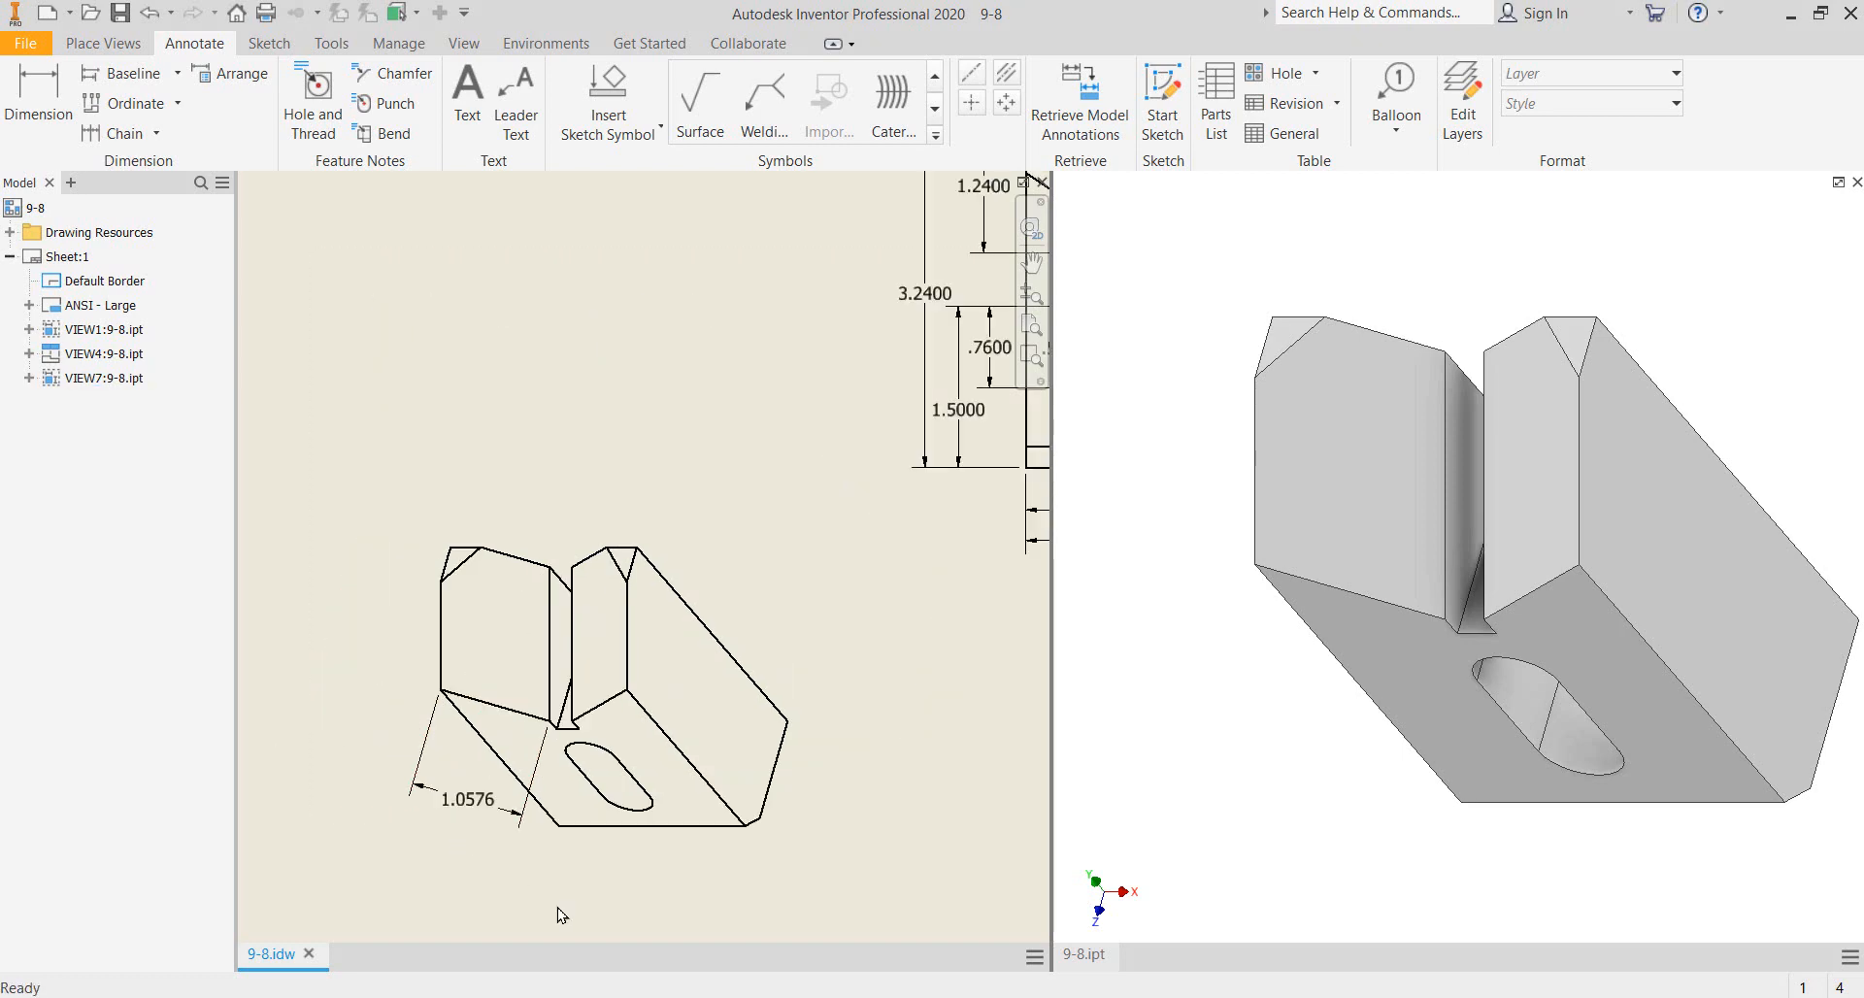
pyautogui.scroll(2, 737, 882)
pyautogui.moveTo(857, 803); pyautogui.dragTo(624, 855, button='middle')
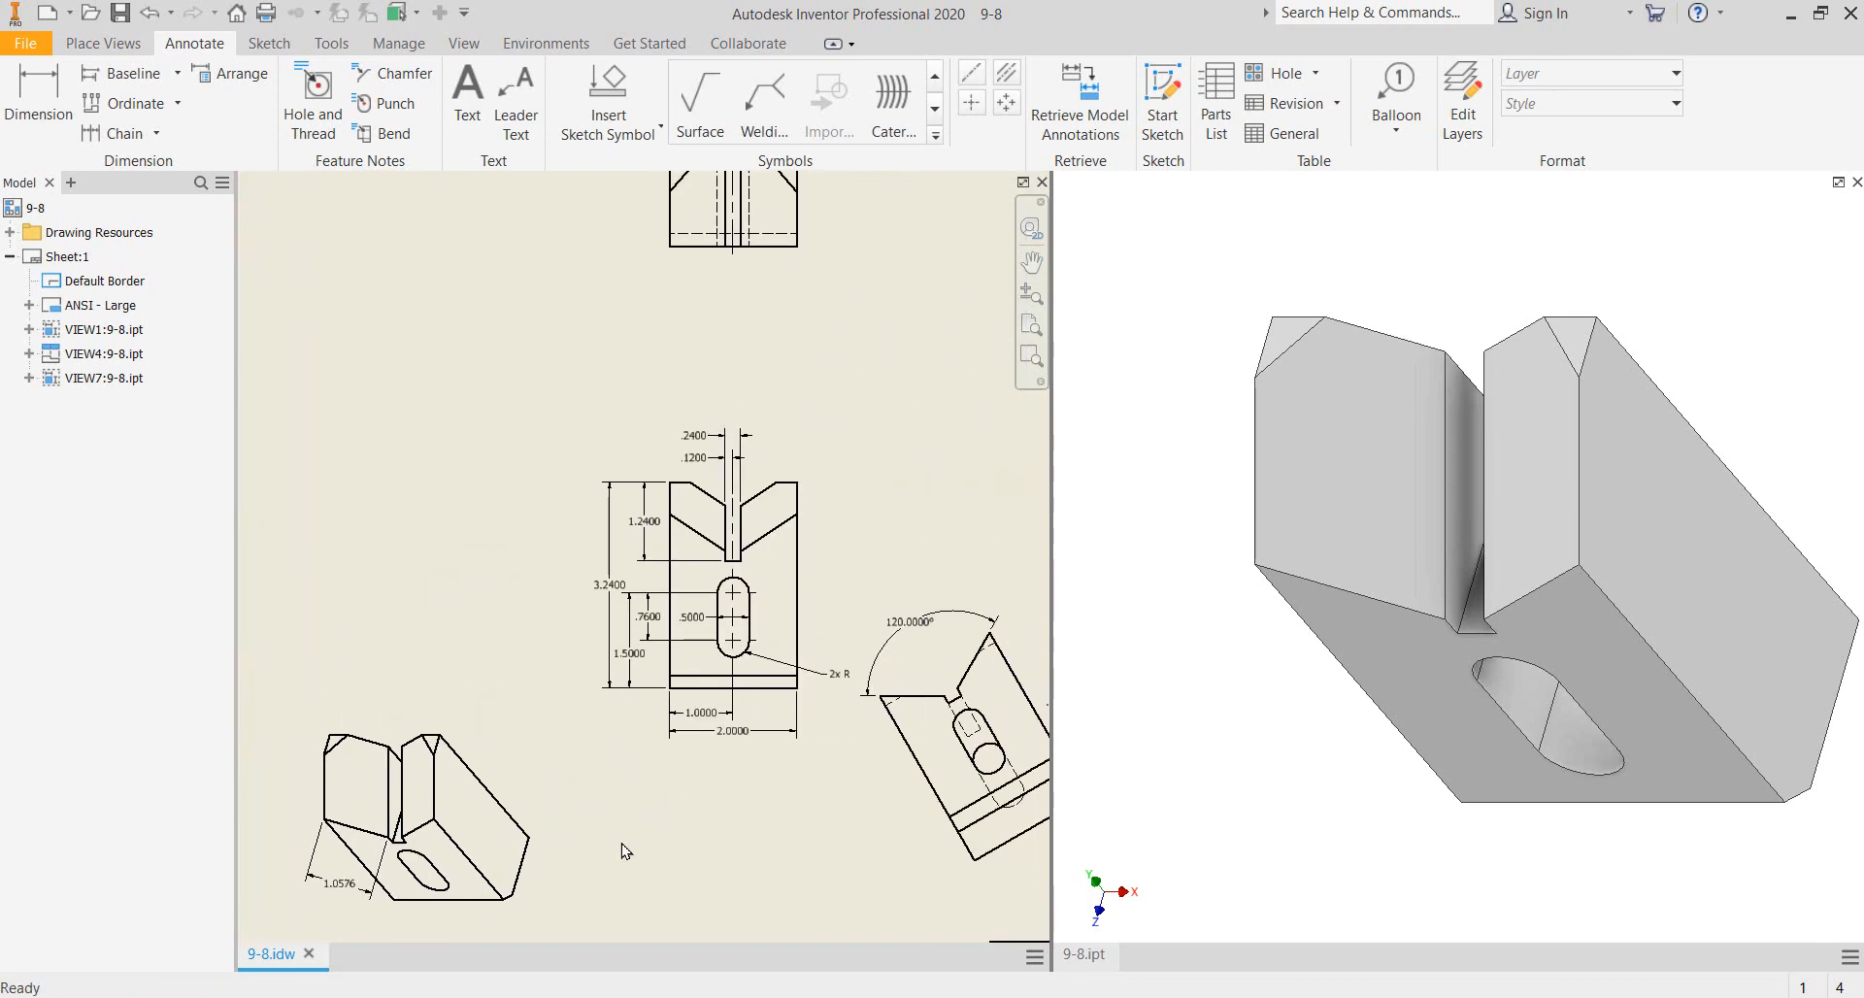
pyautogui.click(761, 740)
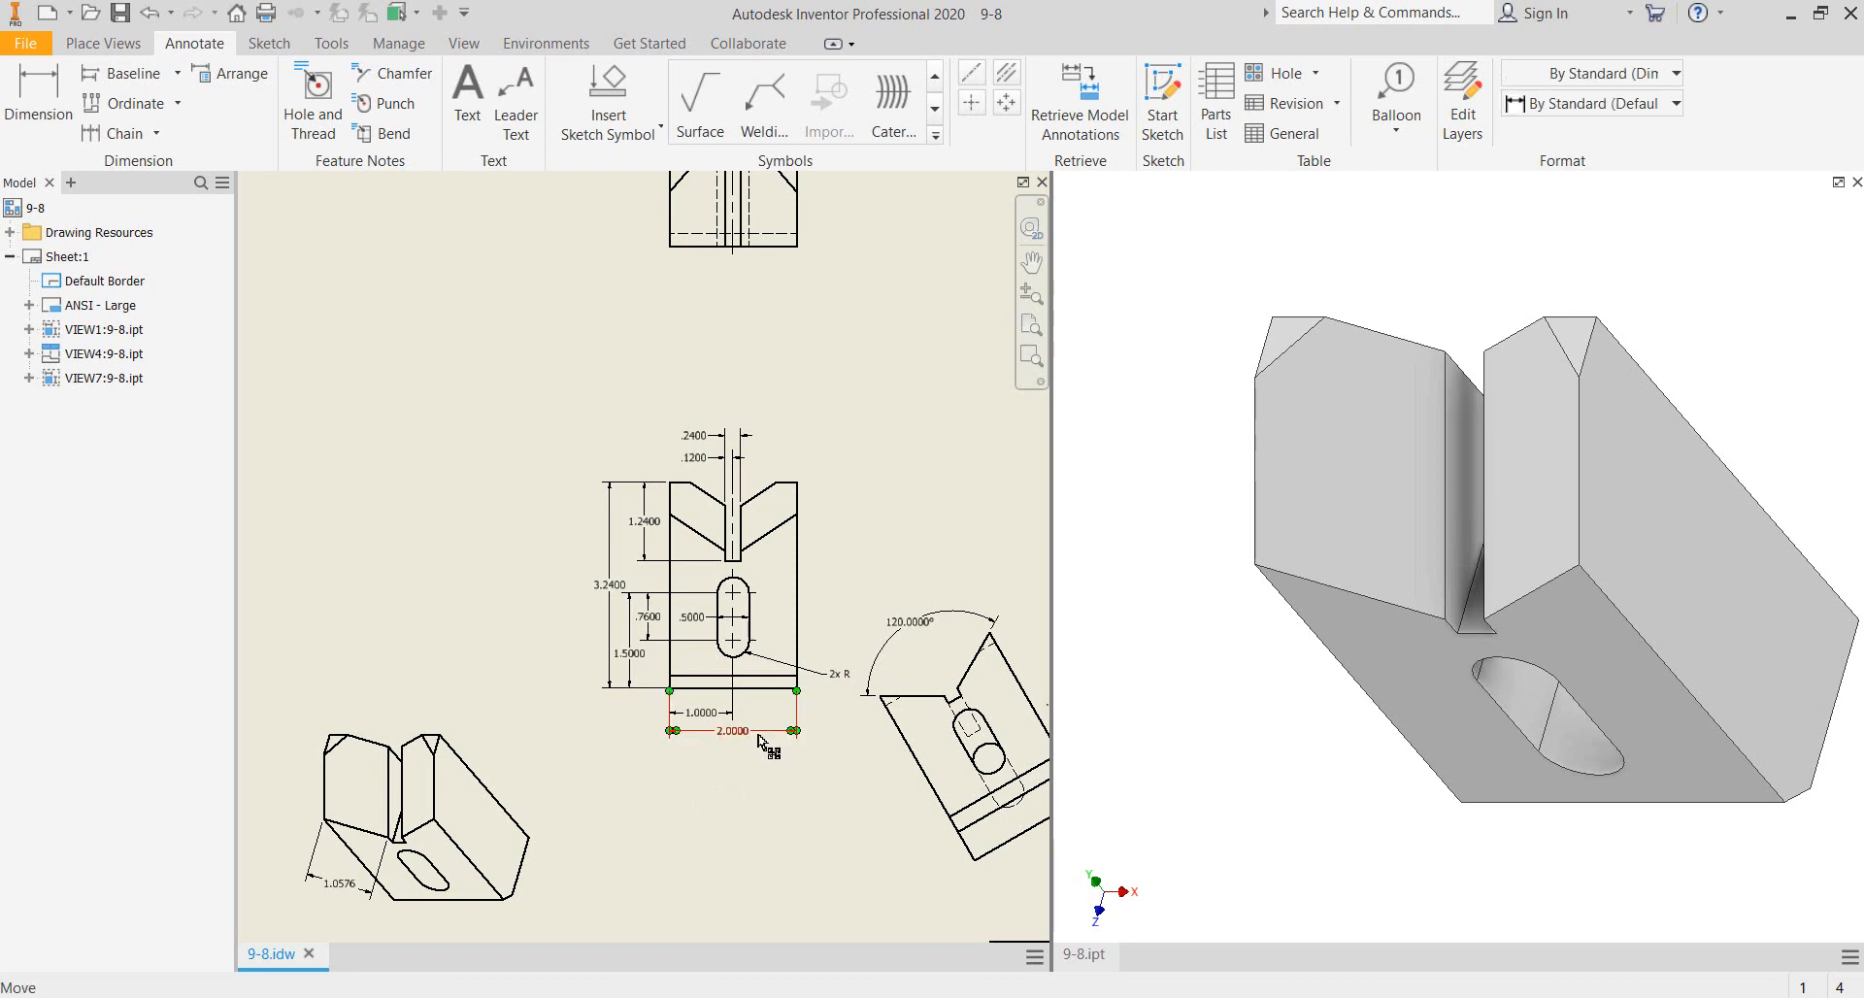
pyautogui.rightClick(762, 739)
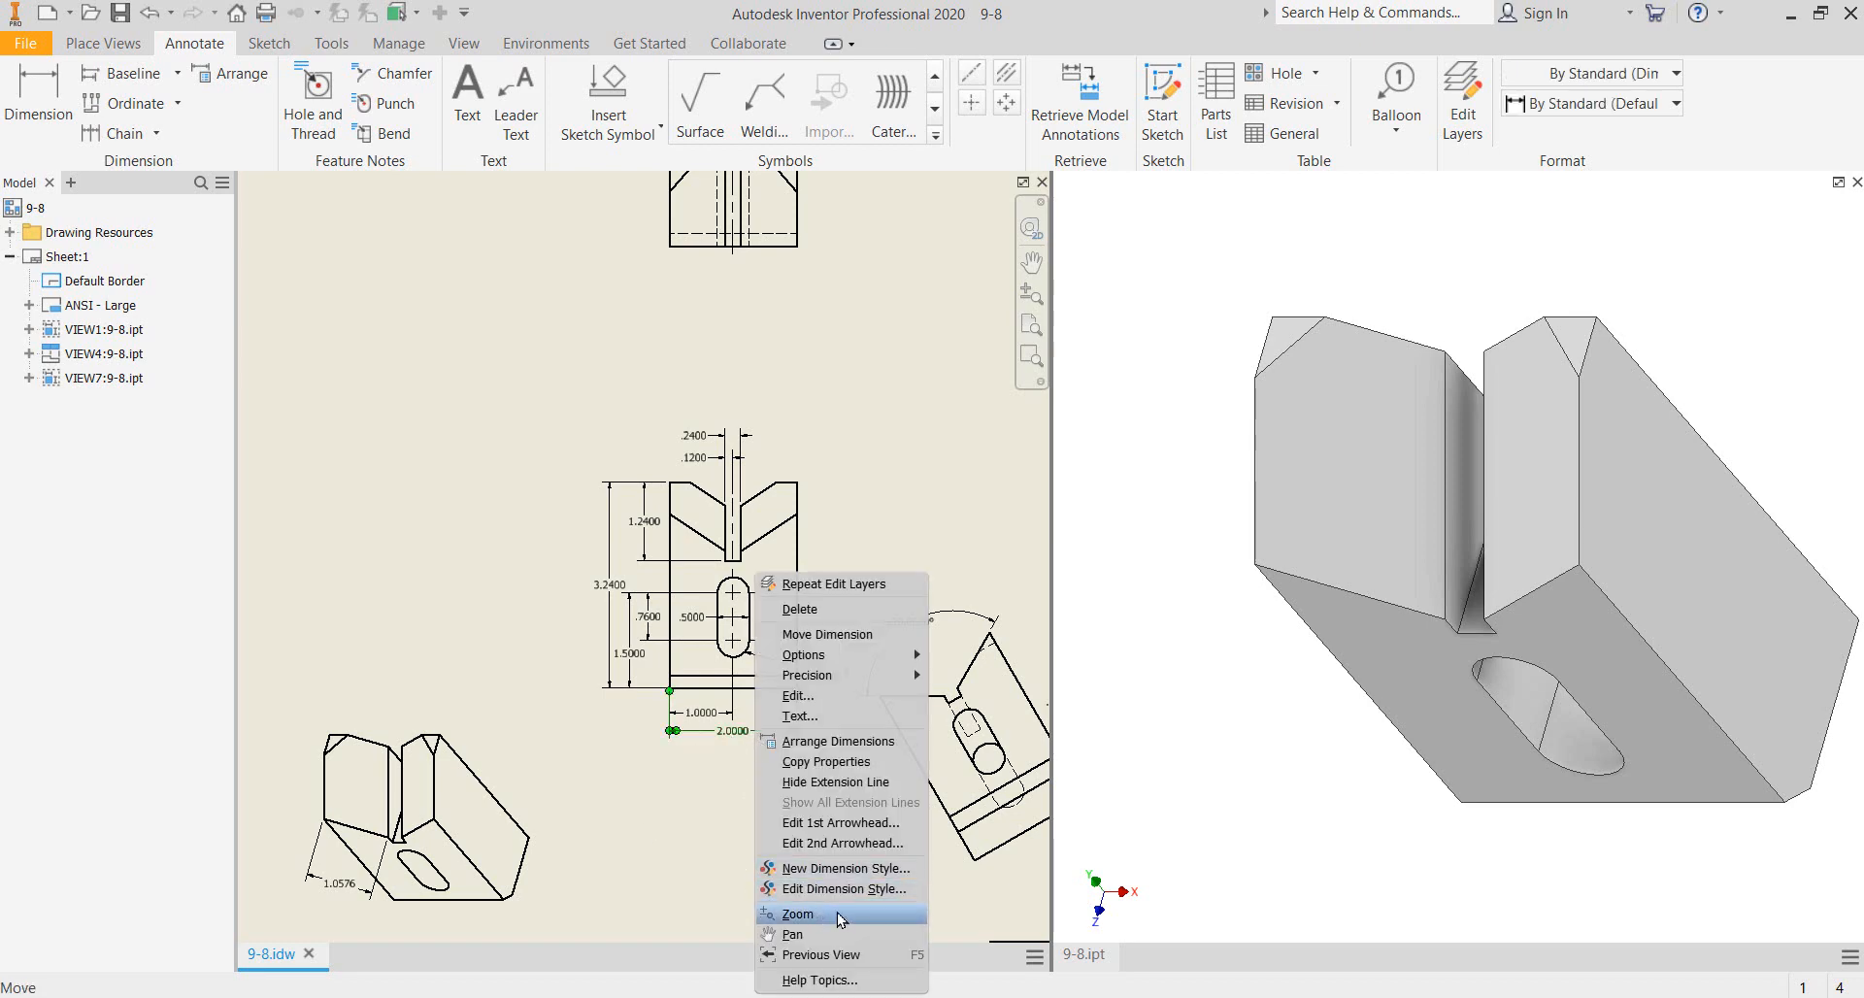
pyautogui.click(854, 890)
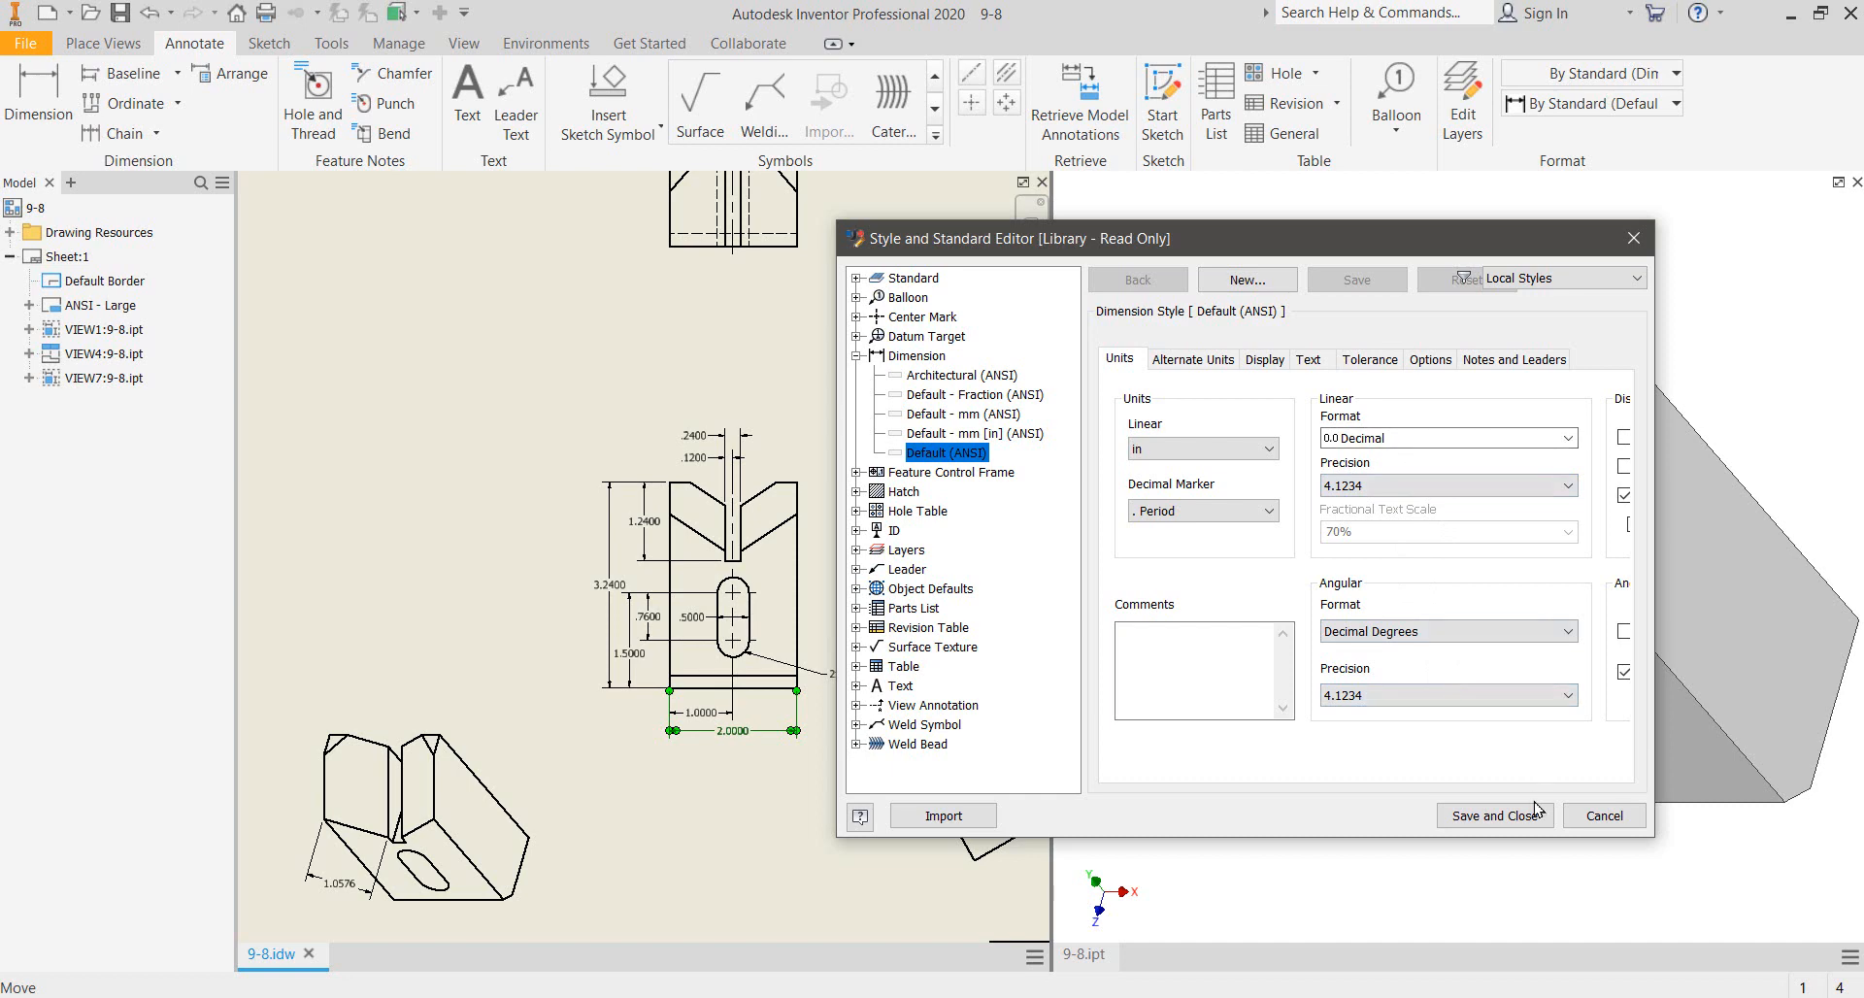
pyautogui.click(1593, 819)
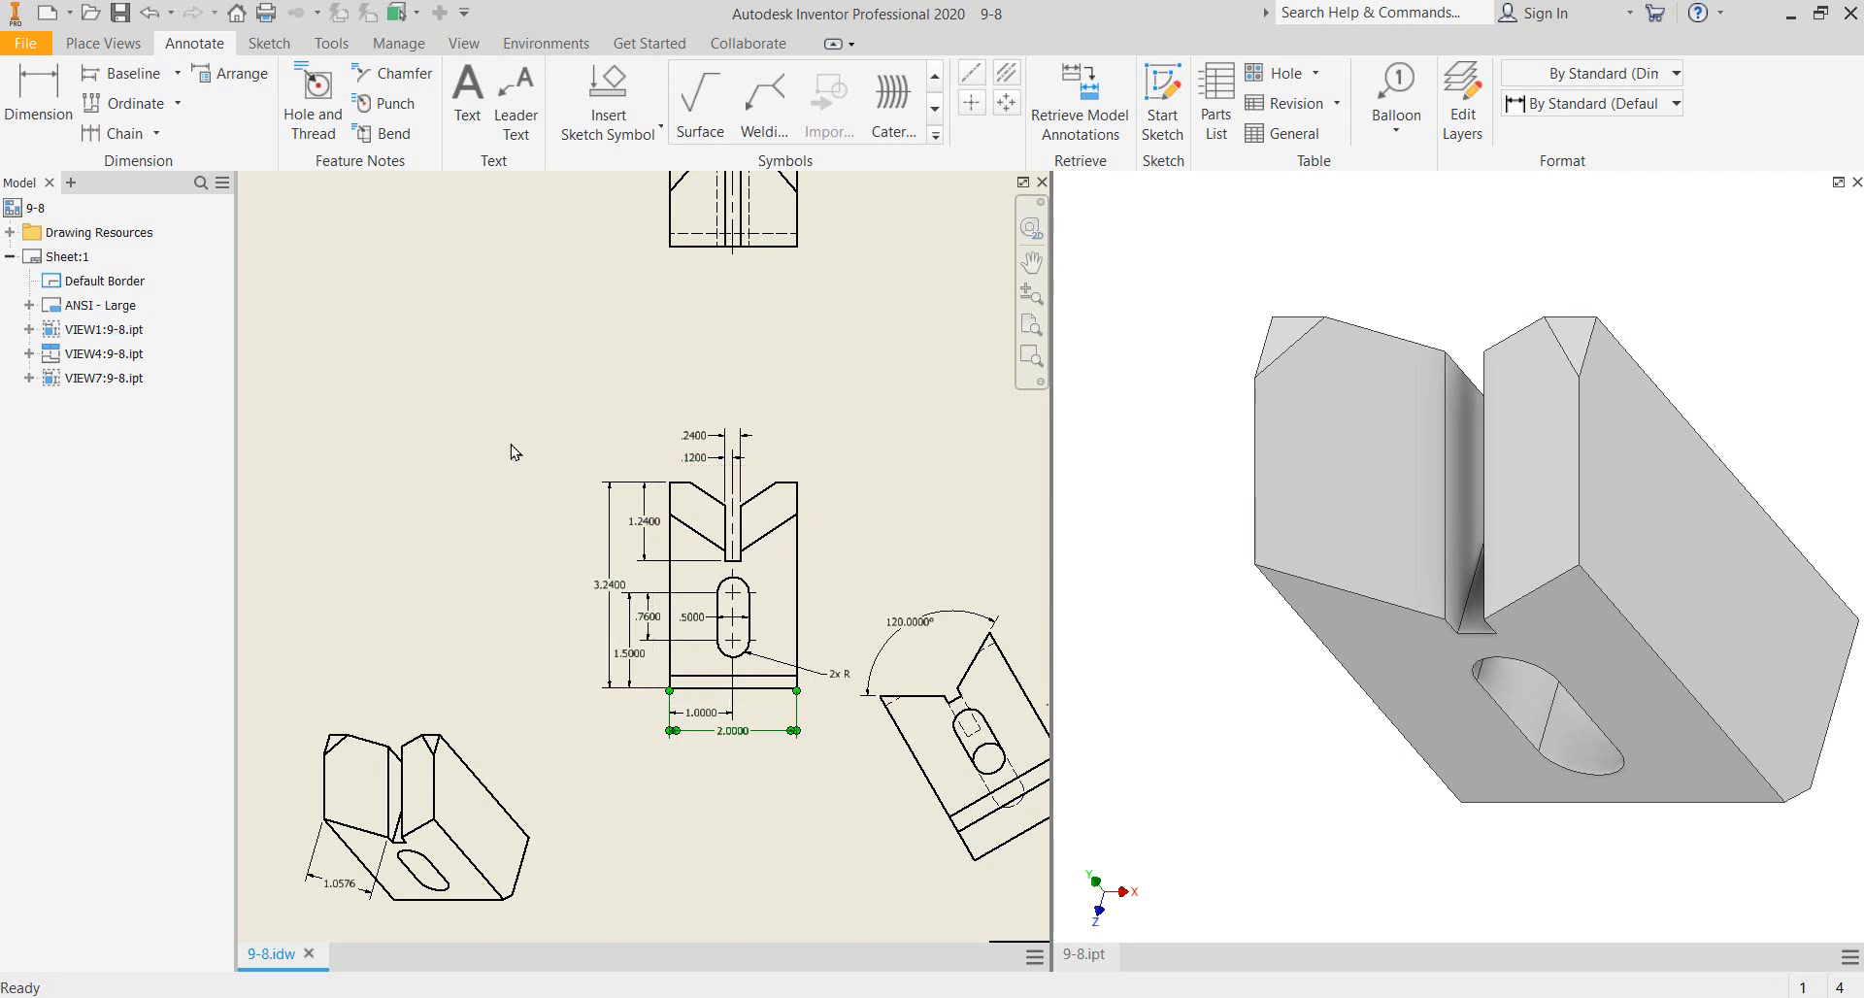
# - Dimension the left V face's outer vertical edge in the custom view on the sheet plane, placing it beside the view
pyautogui.click(36, 100)
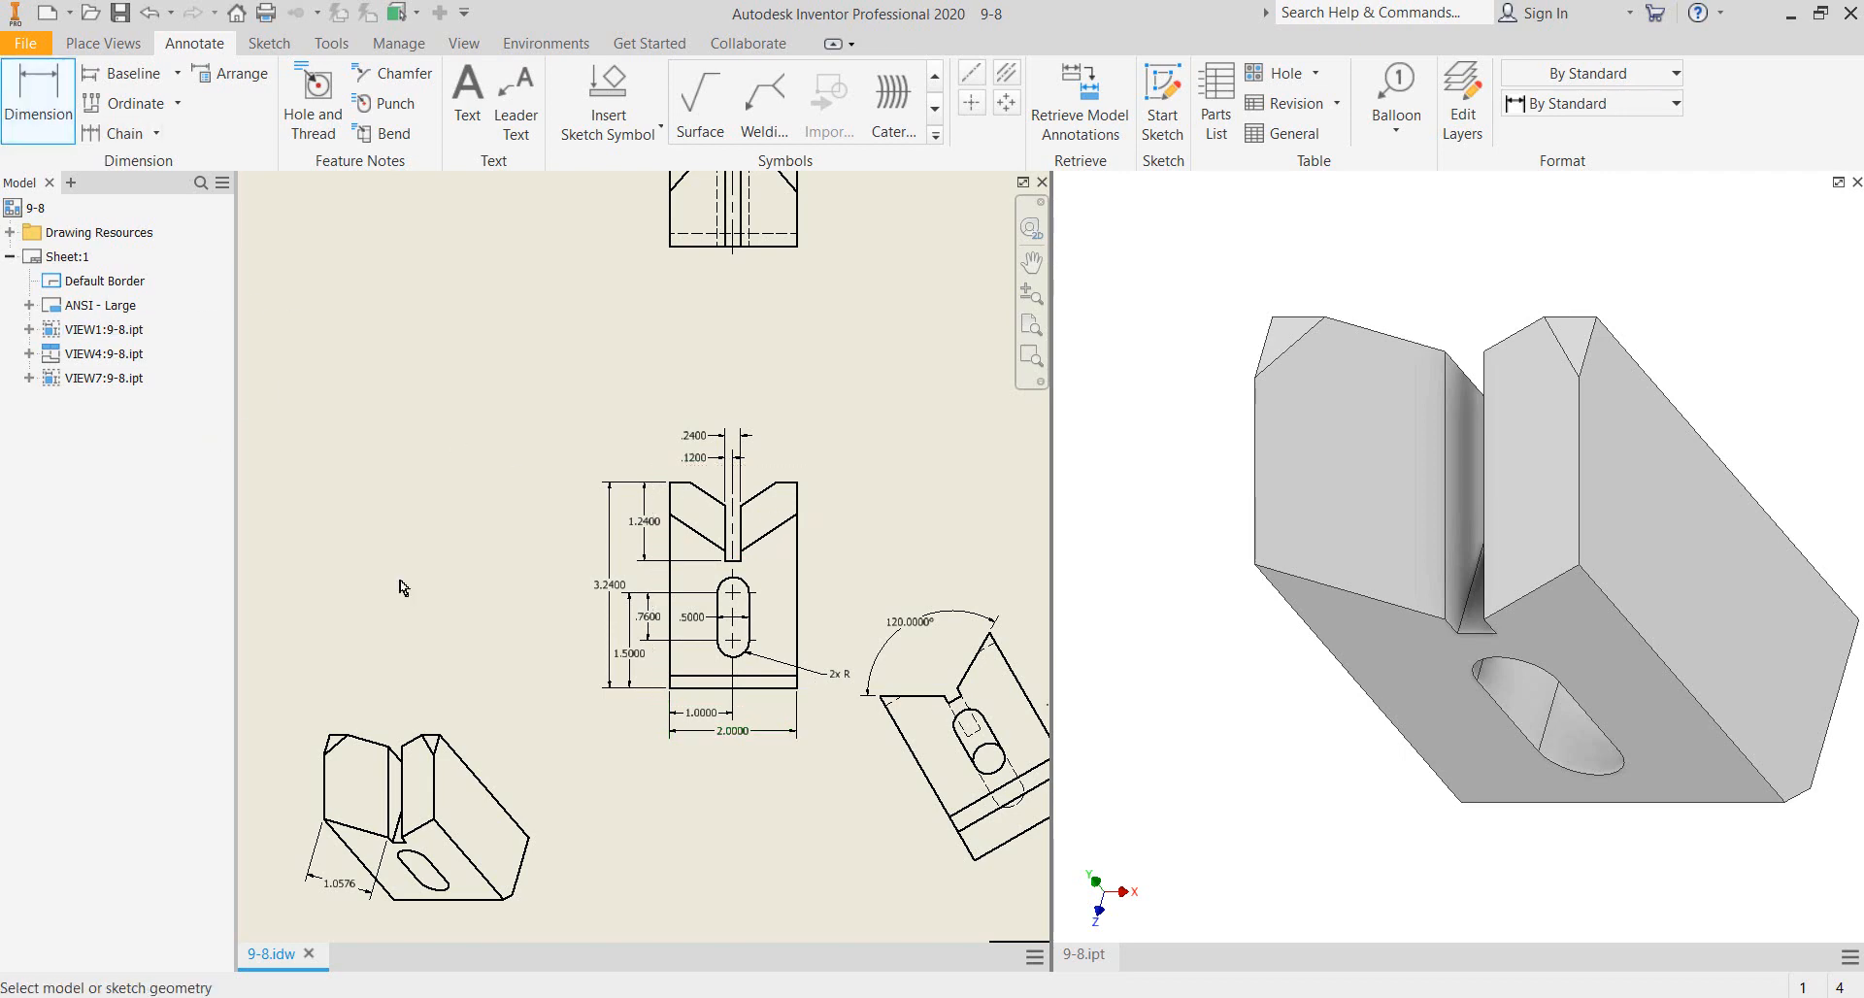
pyautogui.click(325, 806)
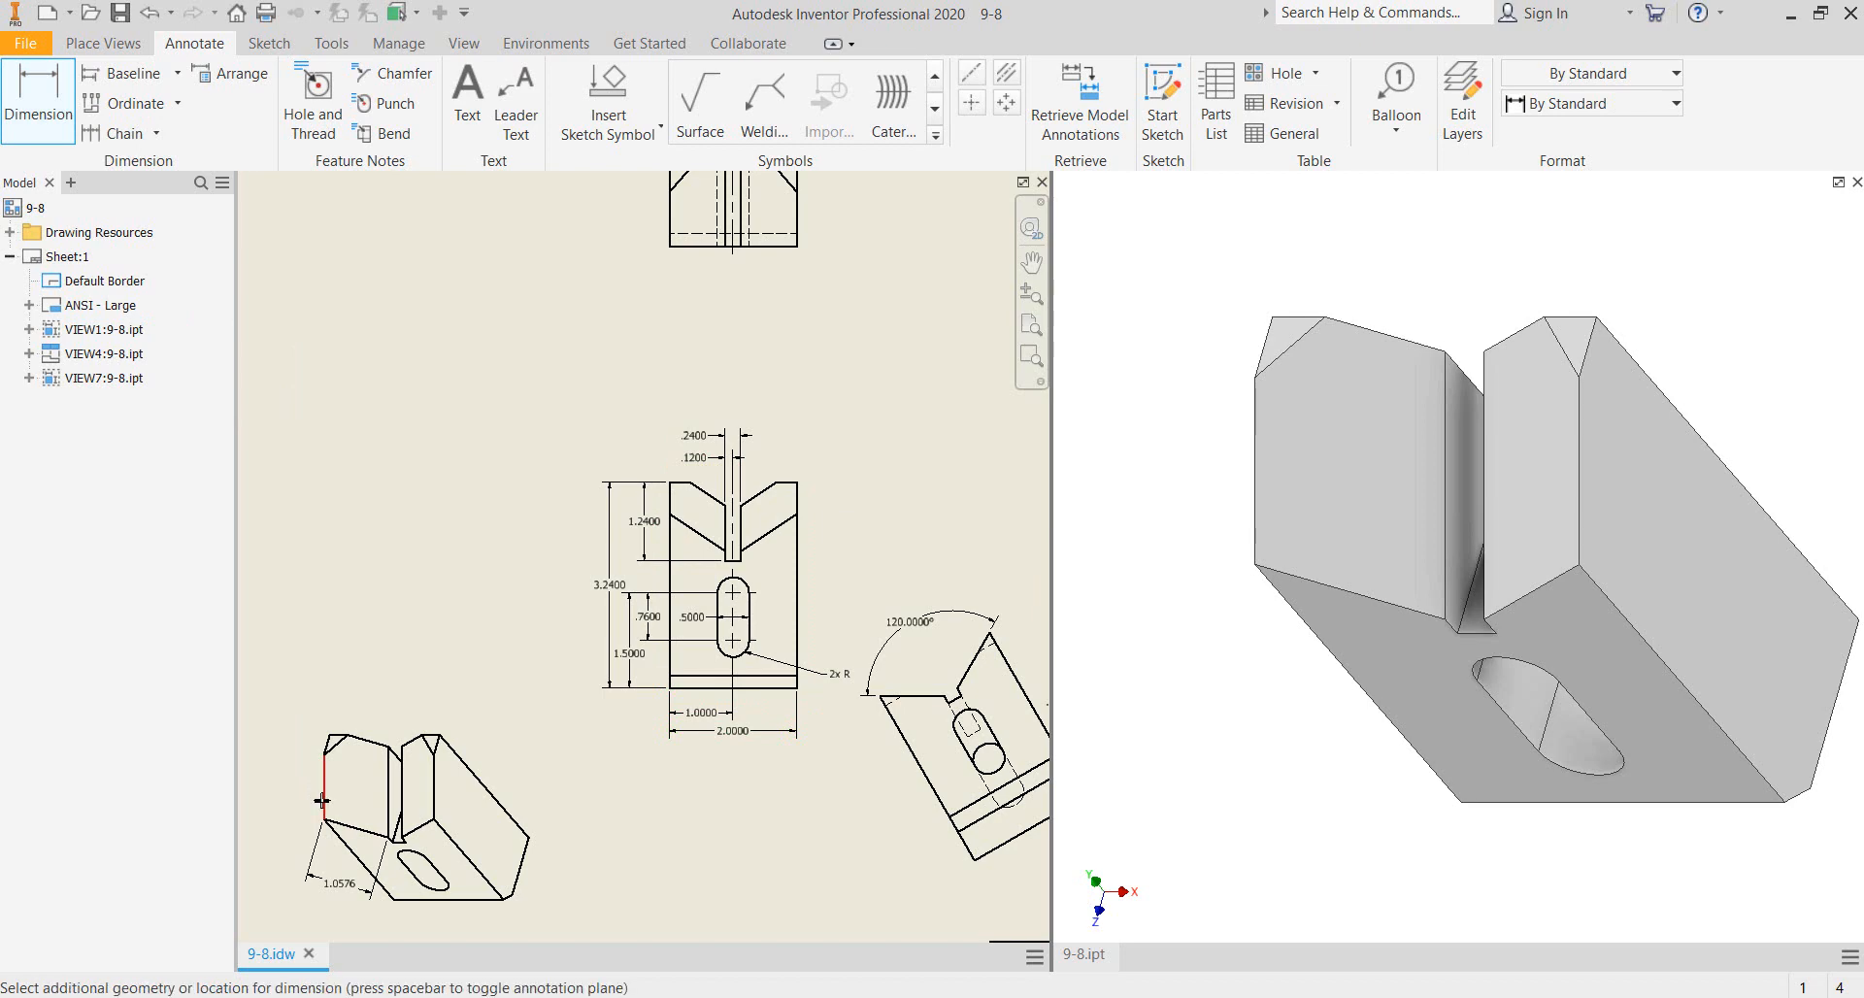
pyautogui.moveTo(311, 789); pyautogui.dragTo(571, 742, button='middle')
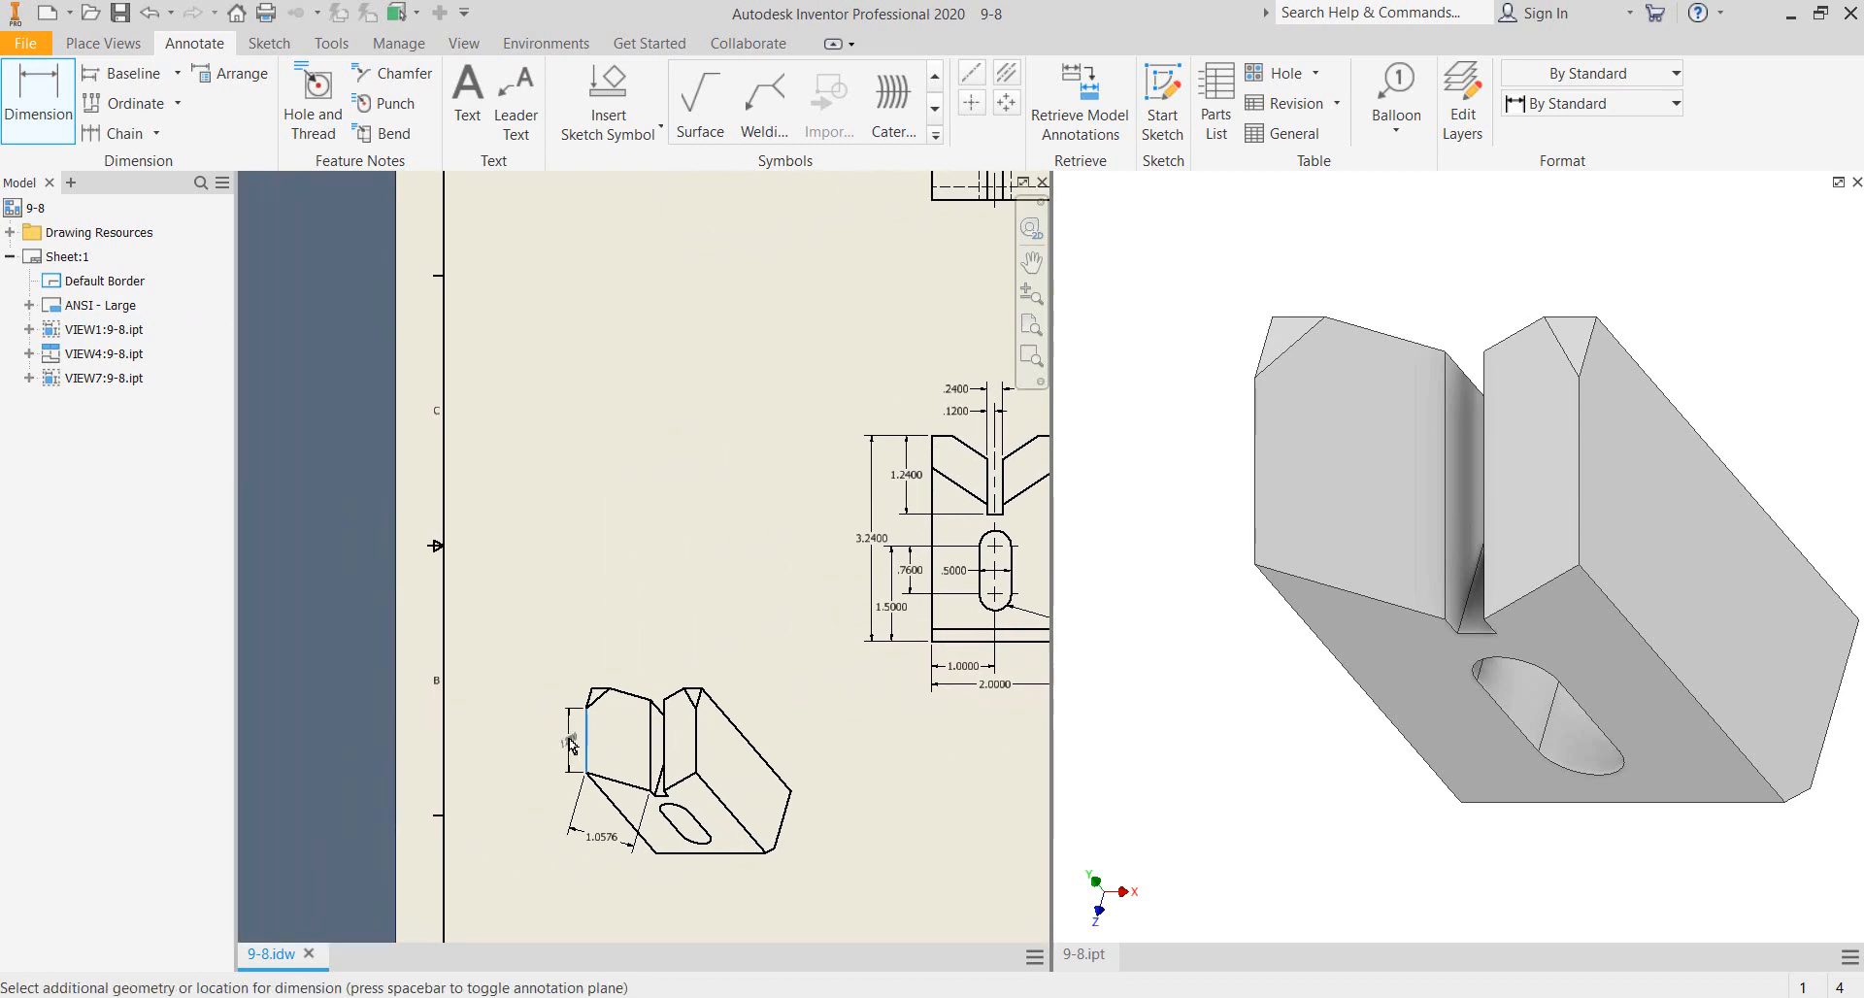
pyautogui.rightClick(547, 740)
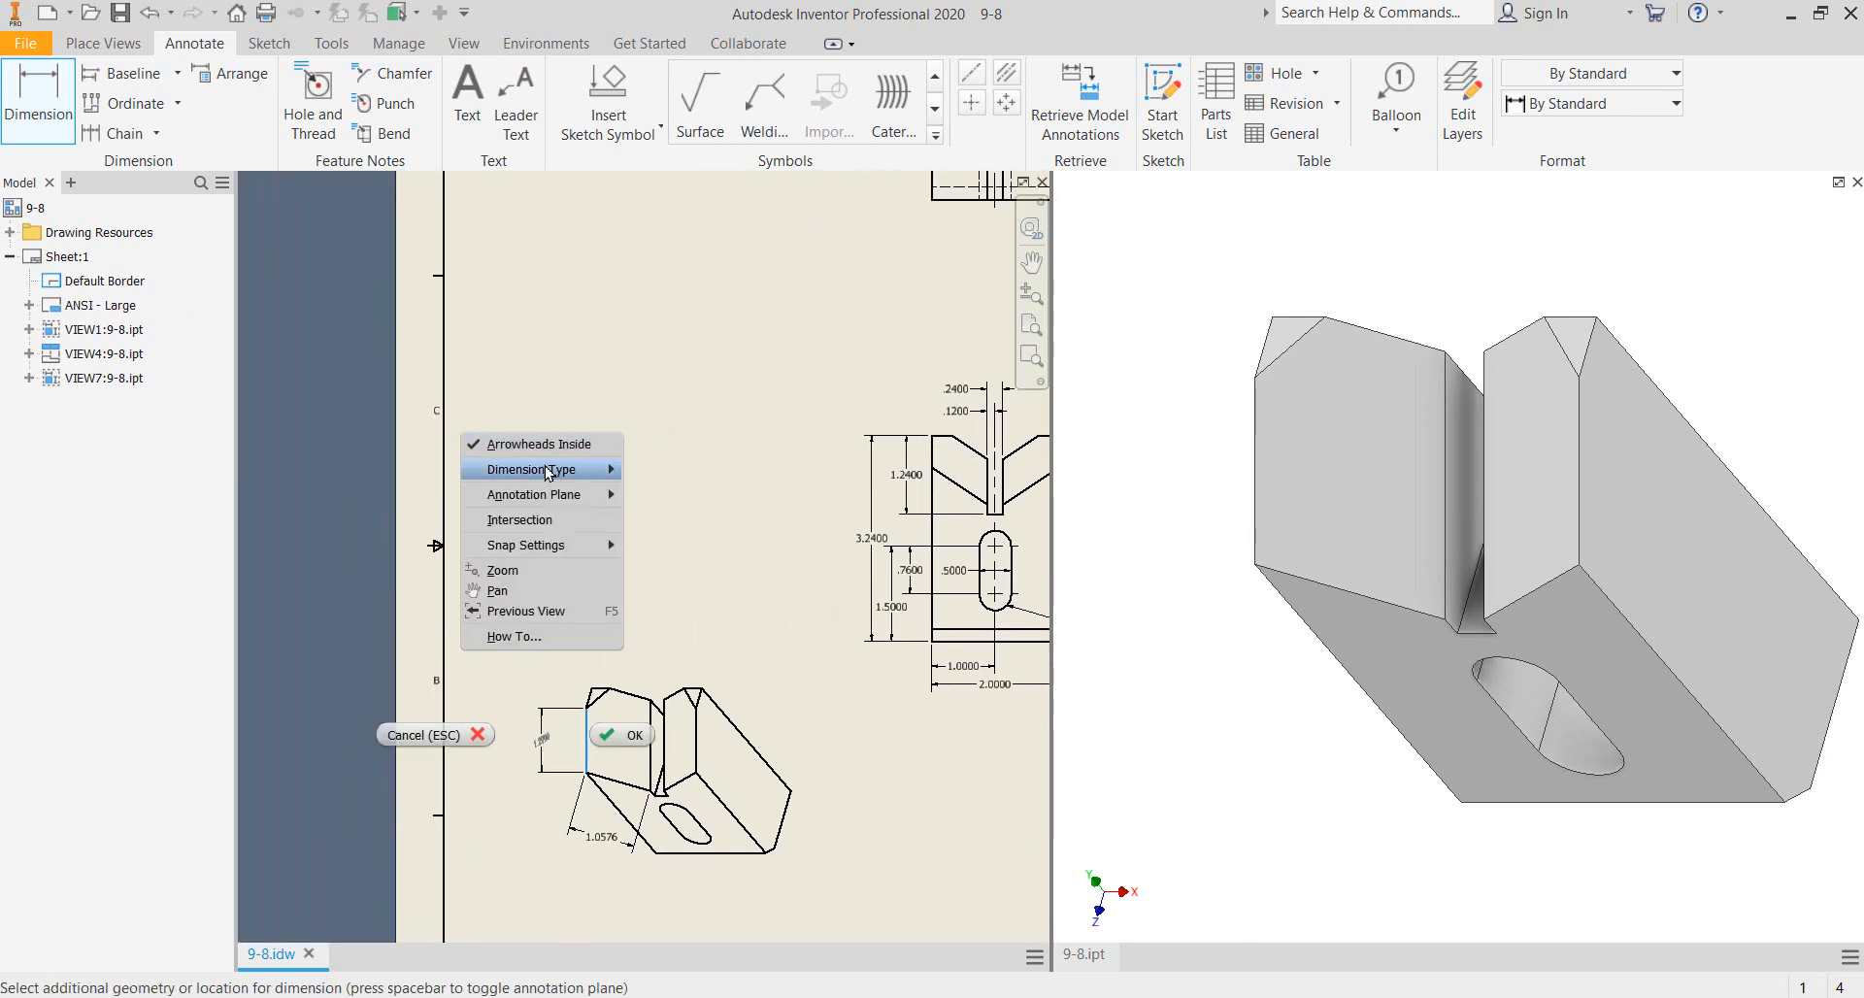
pyautogui.moveTo(544, 499)
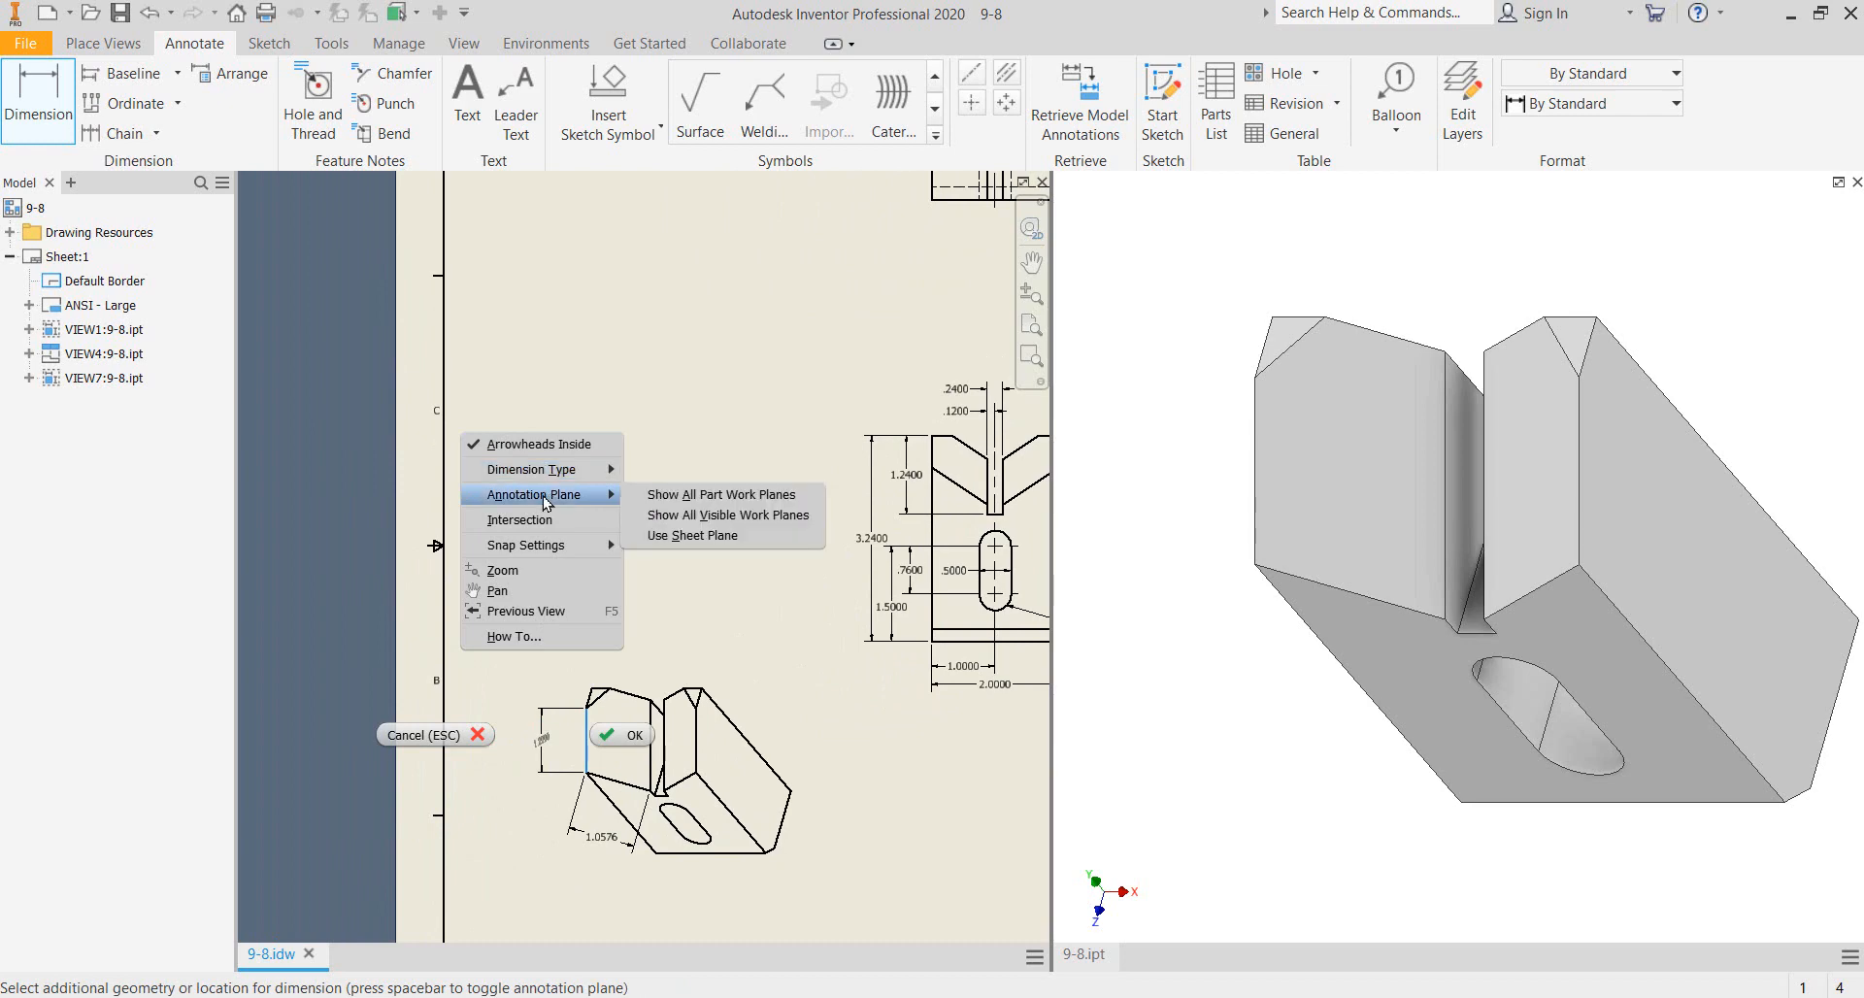
pyautogui.click(668, 537)
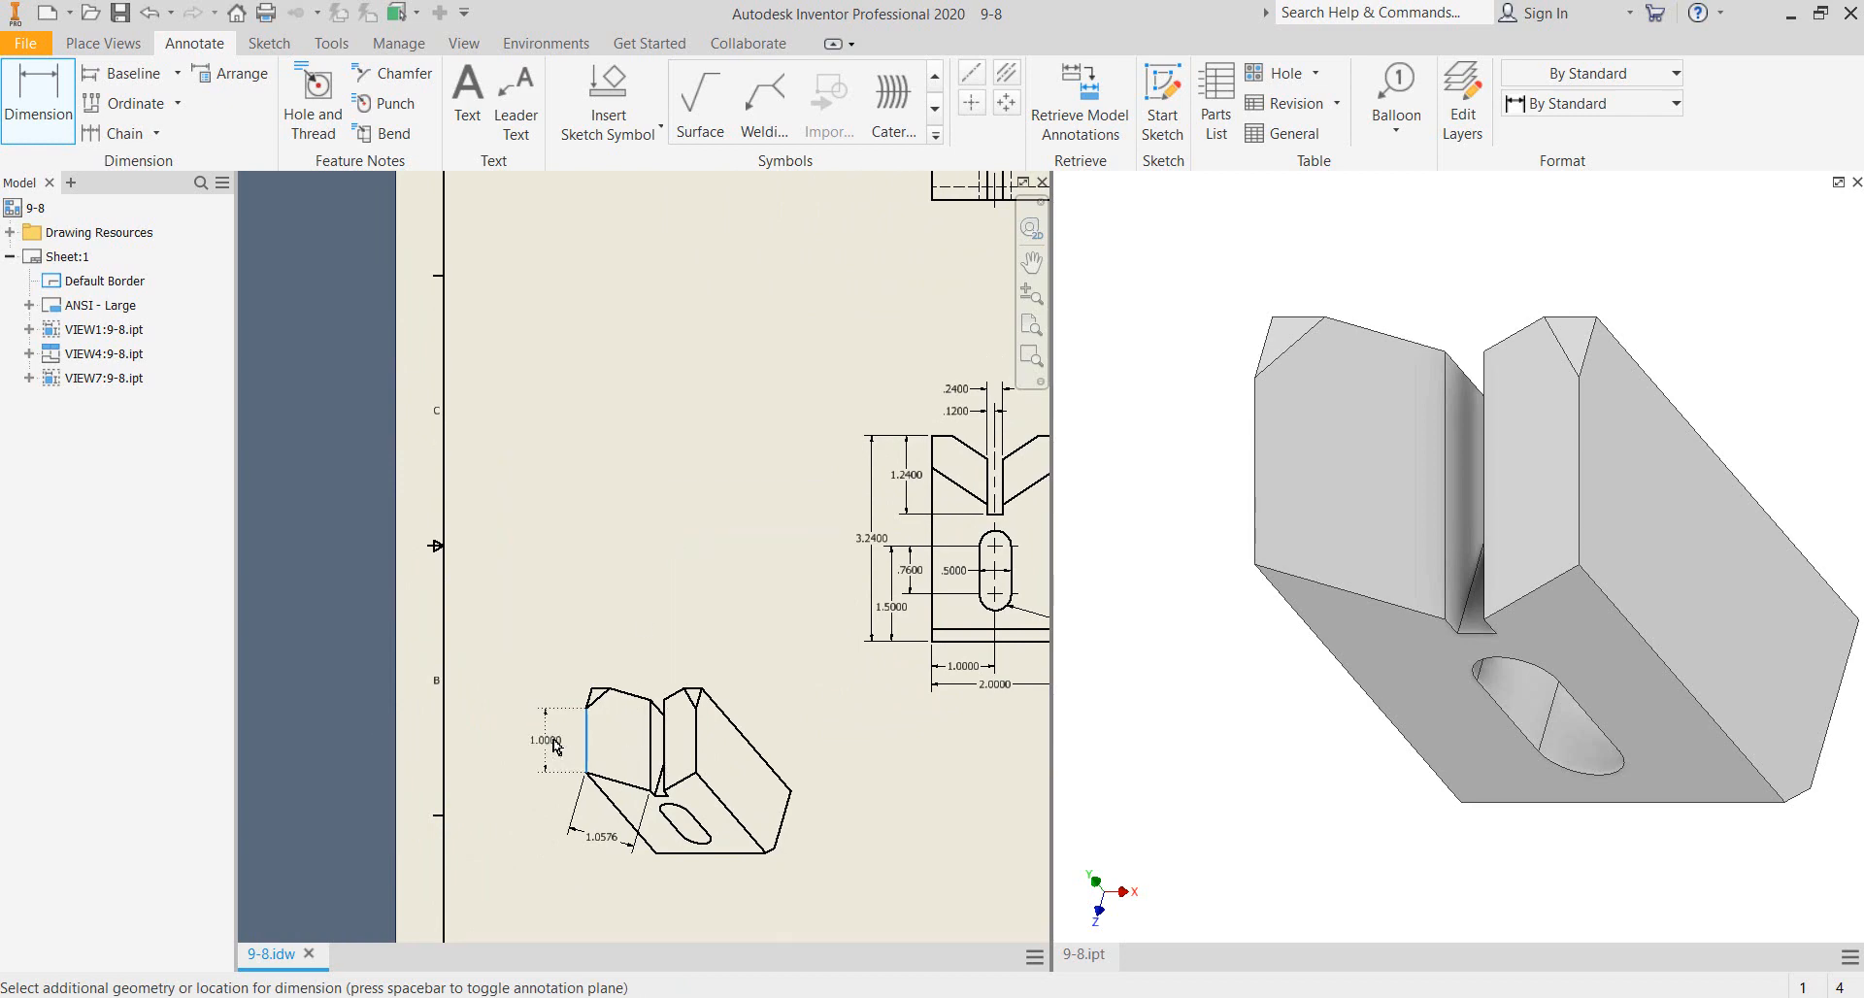
pyautogui.click(548, 742)
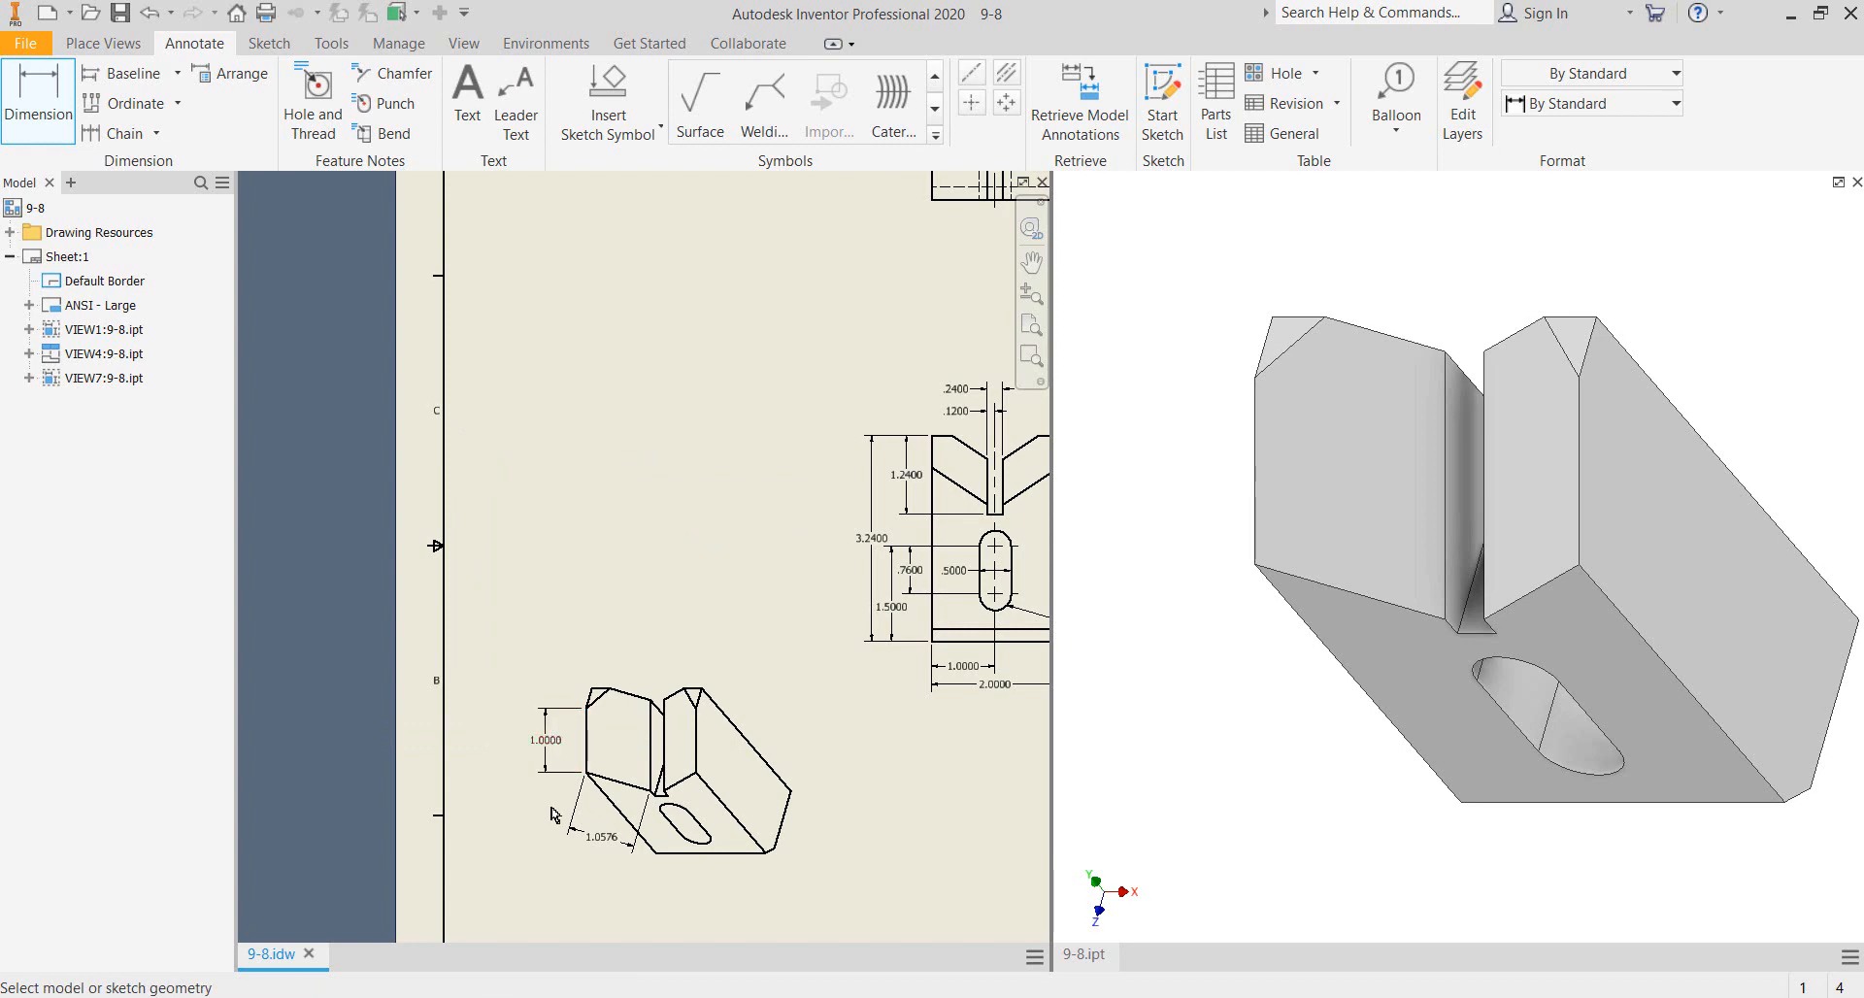
# - Measure the length of the left V face's outer vertical edge in the 9-8 part model
pyautogui.click(1221, 377)
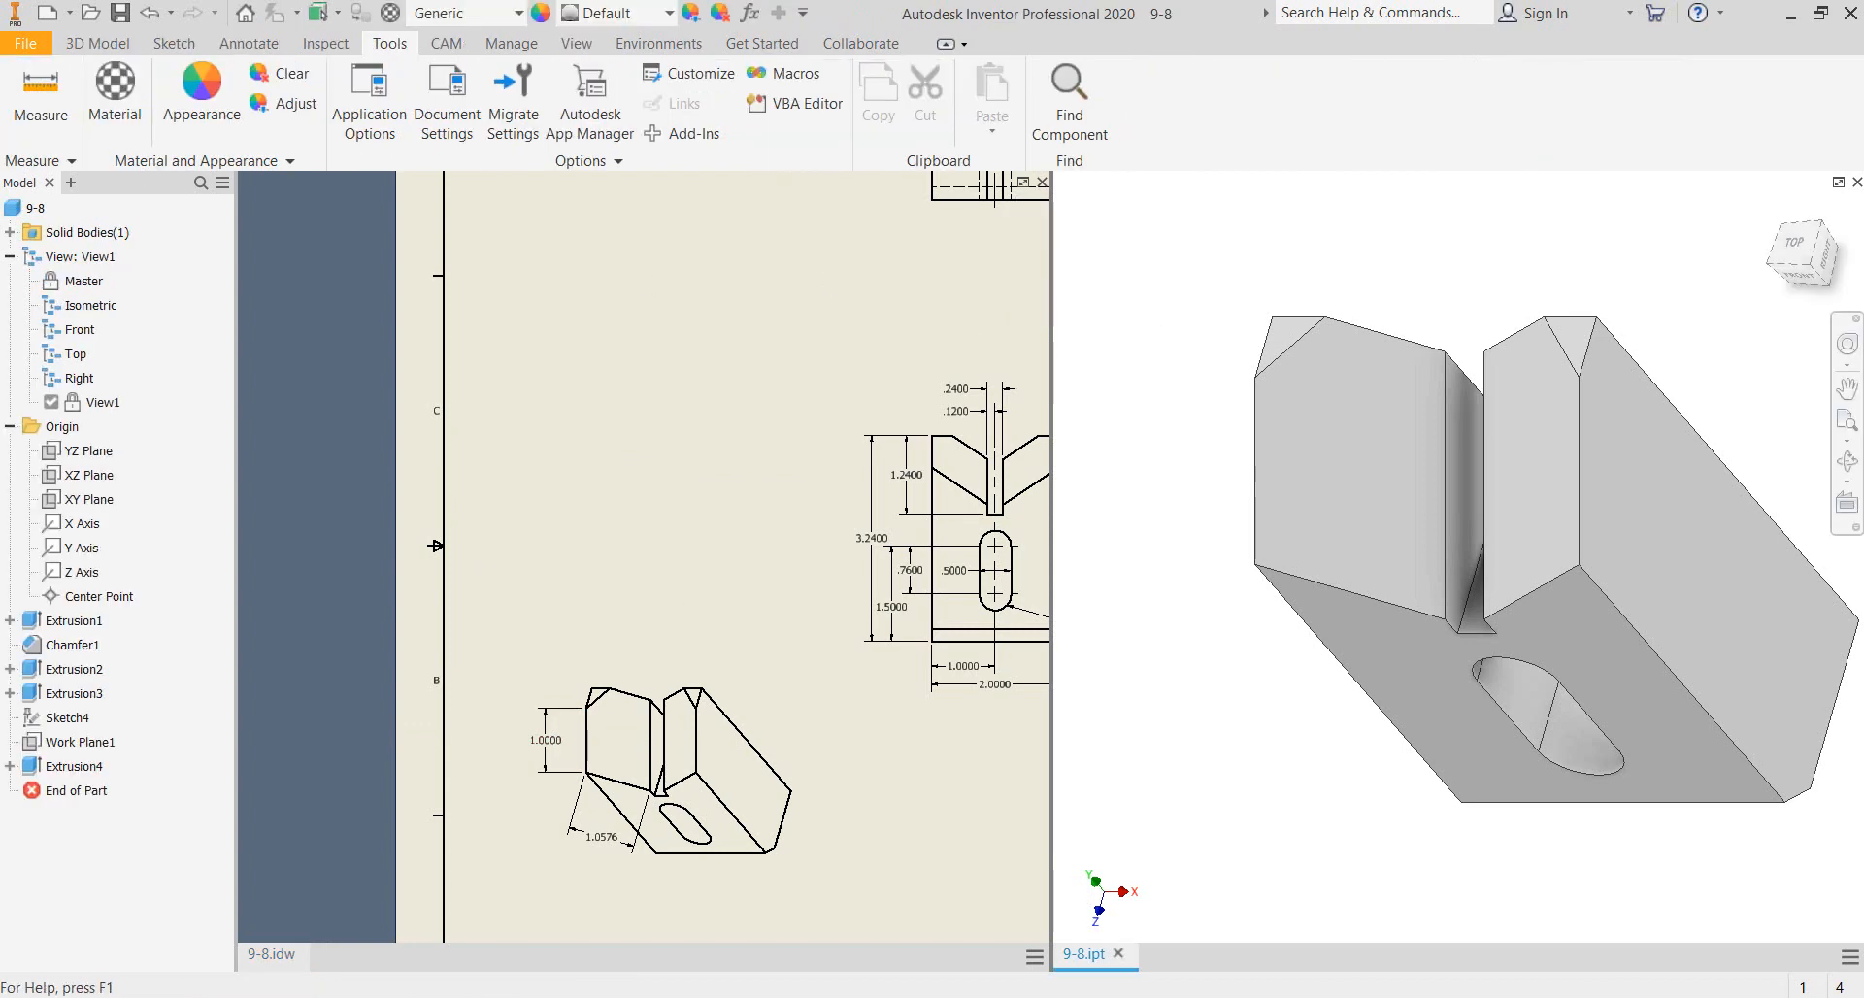
pyautogui.click(43, 90)
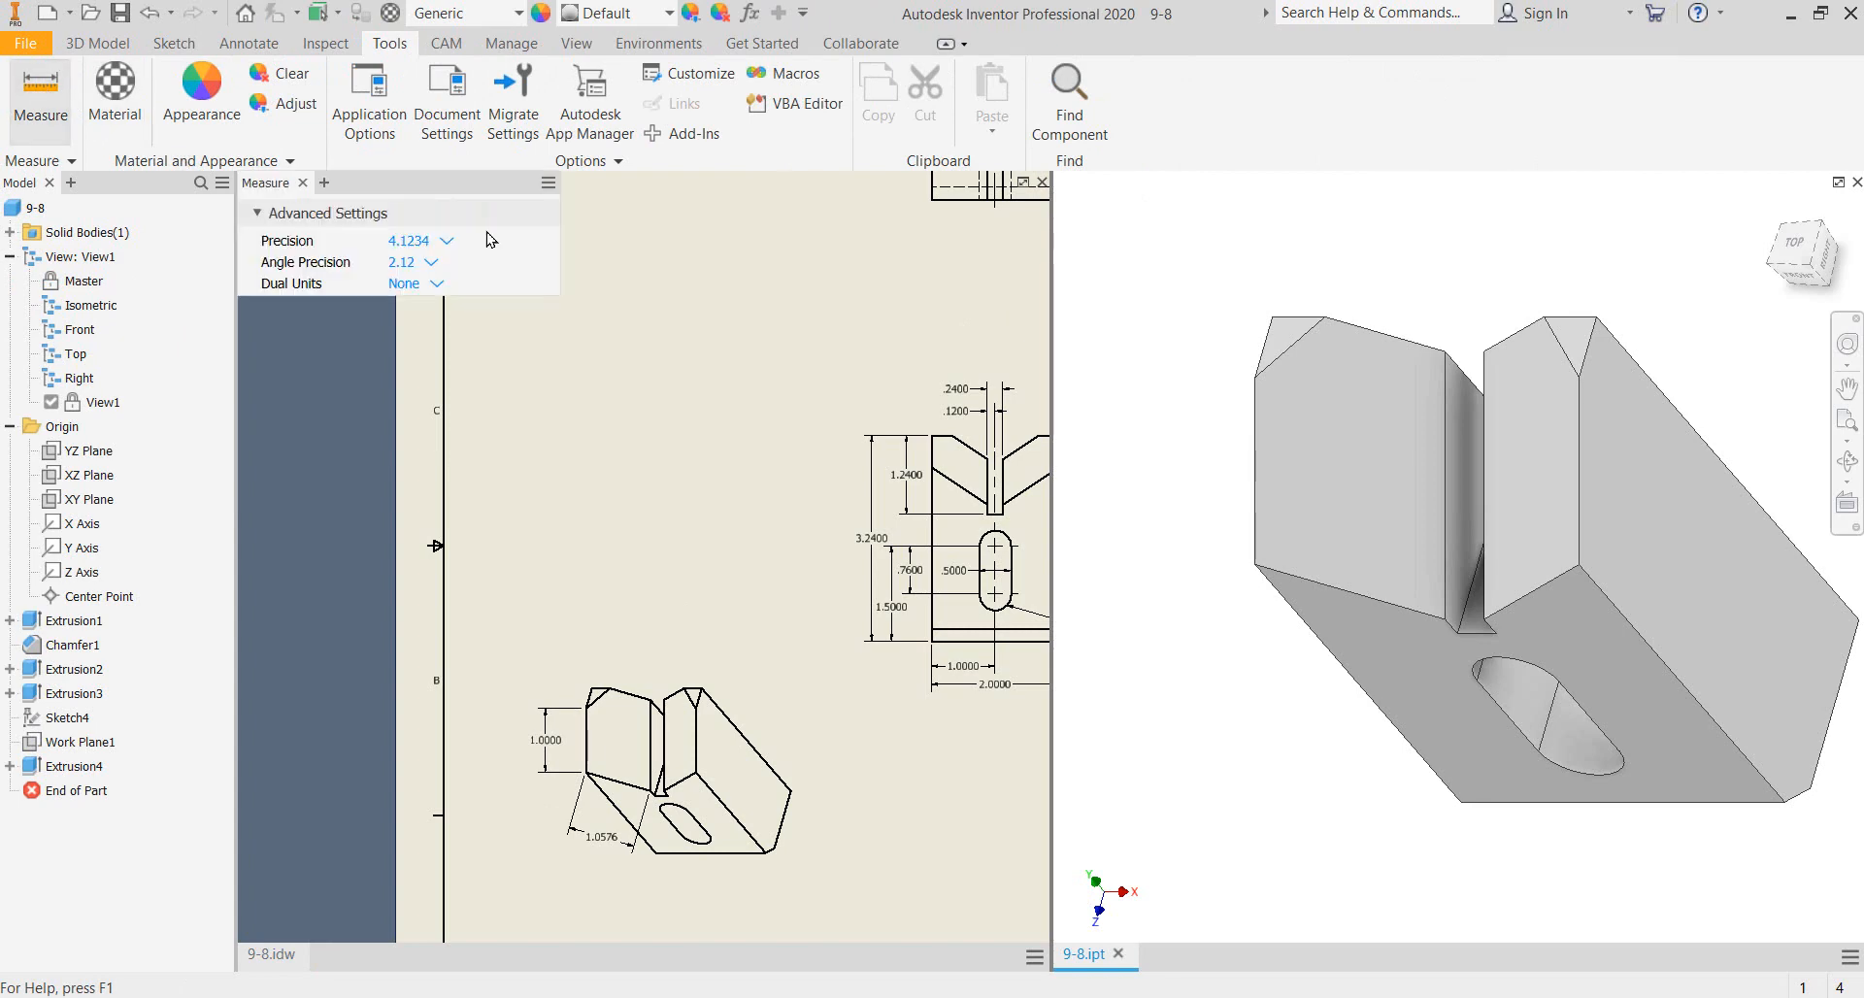
pyautogui.click(1255, 436)
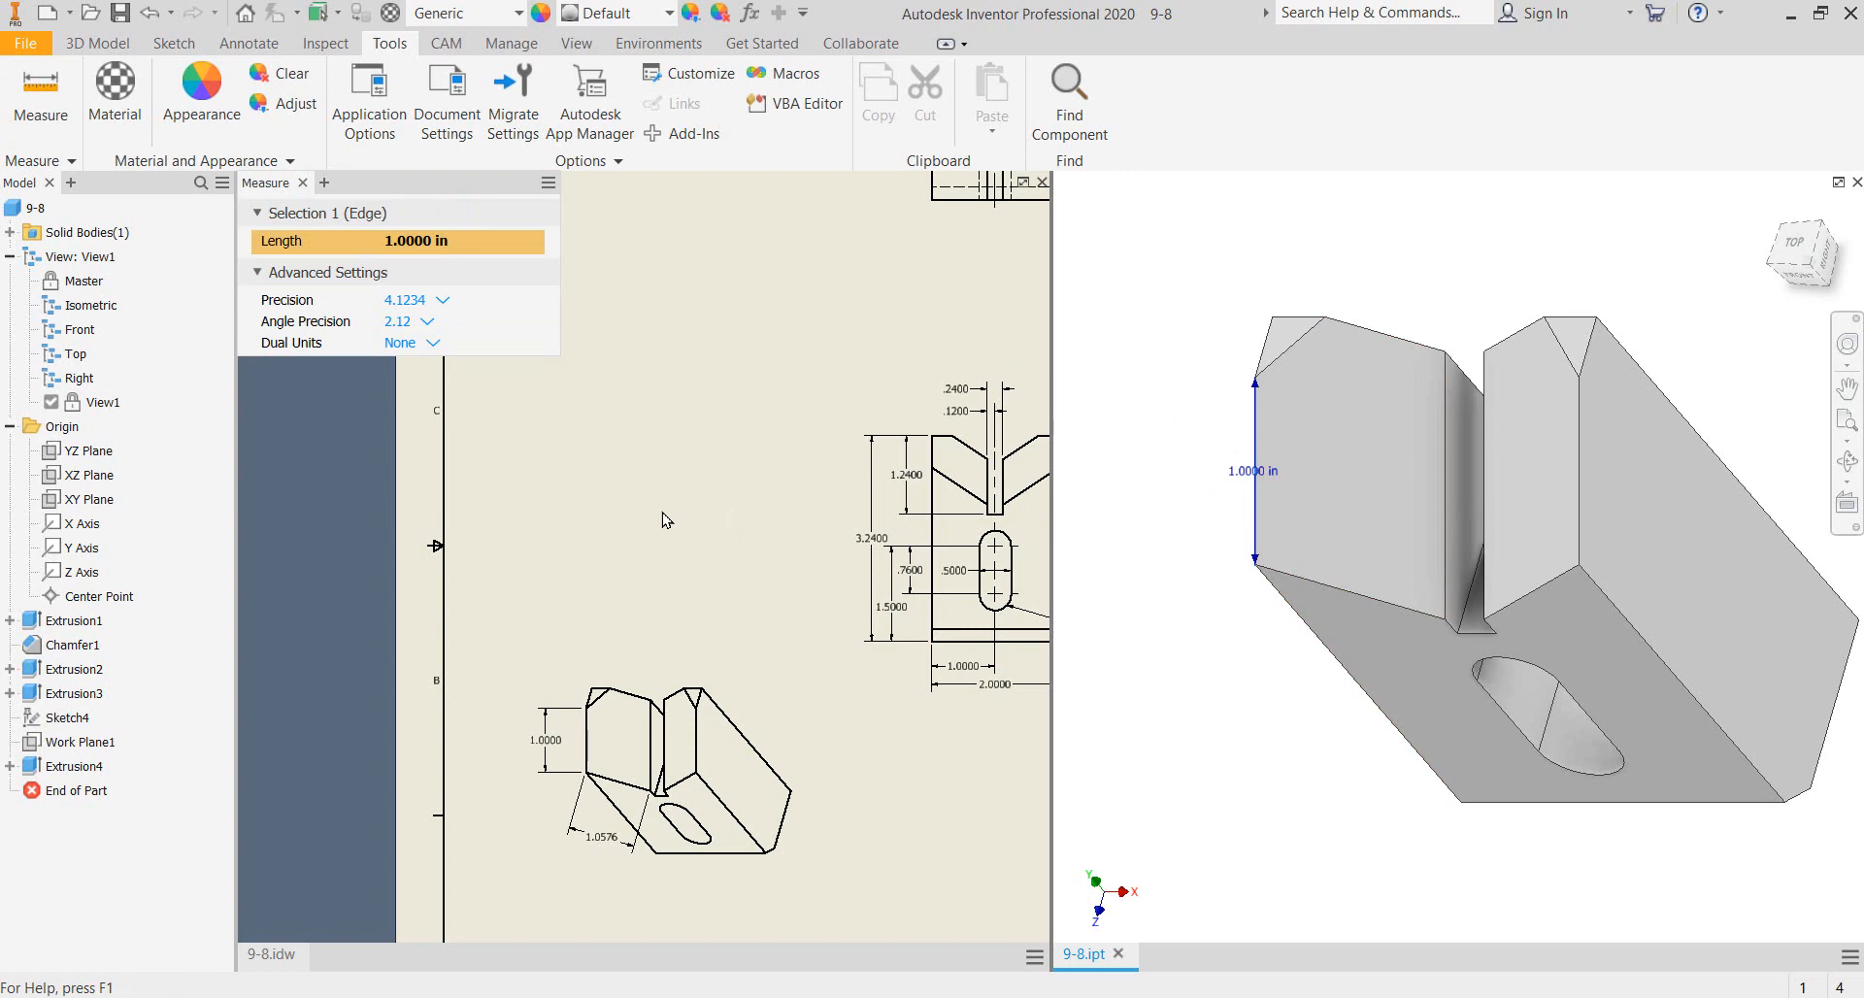
pyautogui.press('Escape')
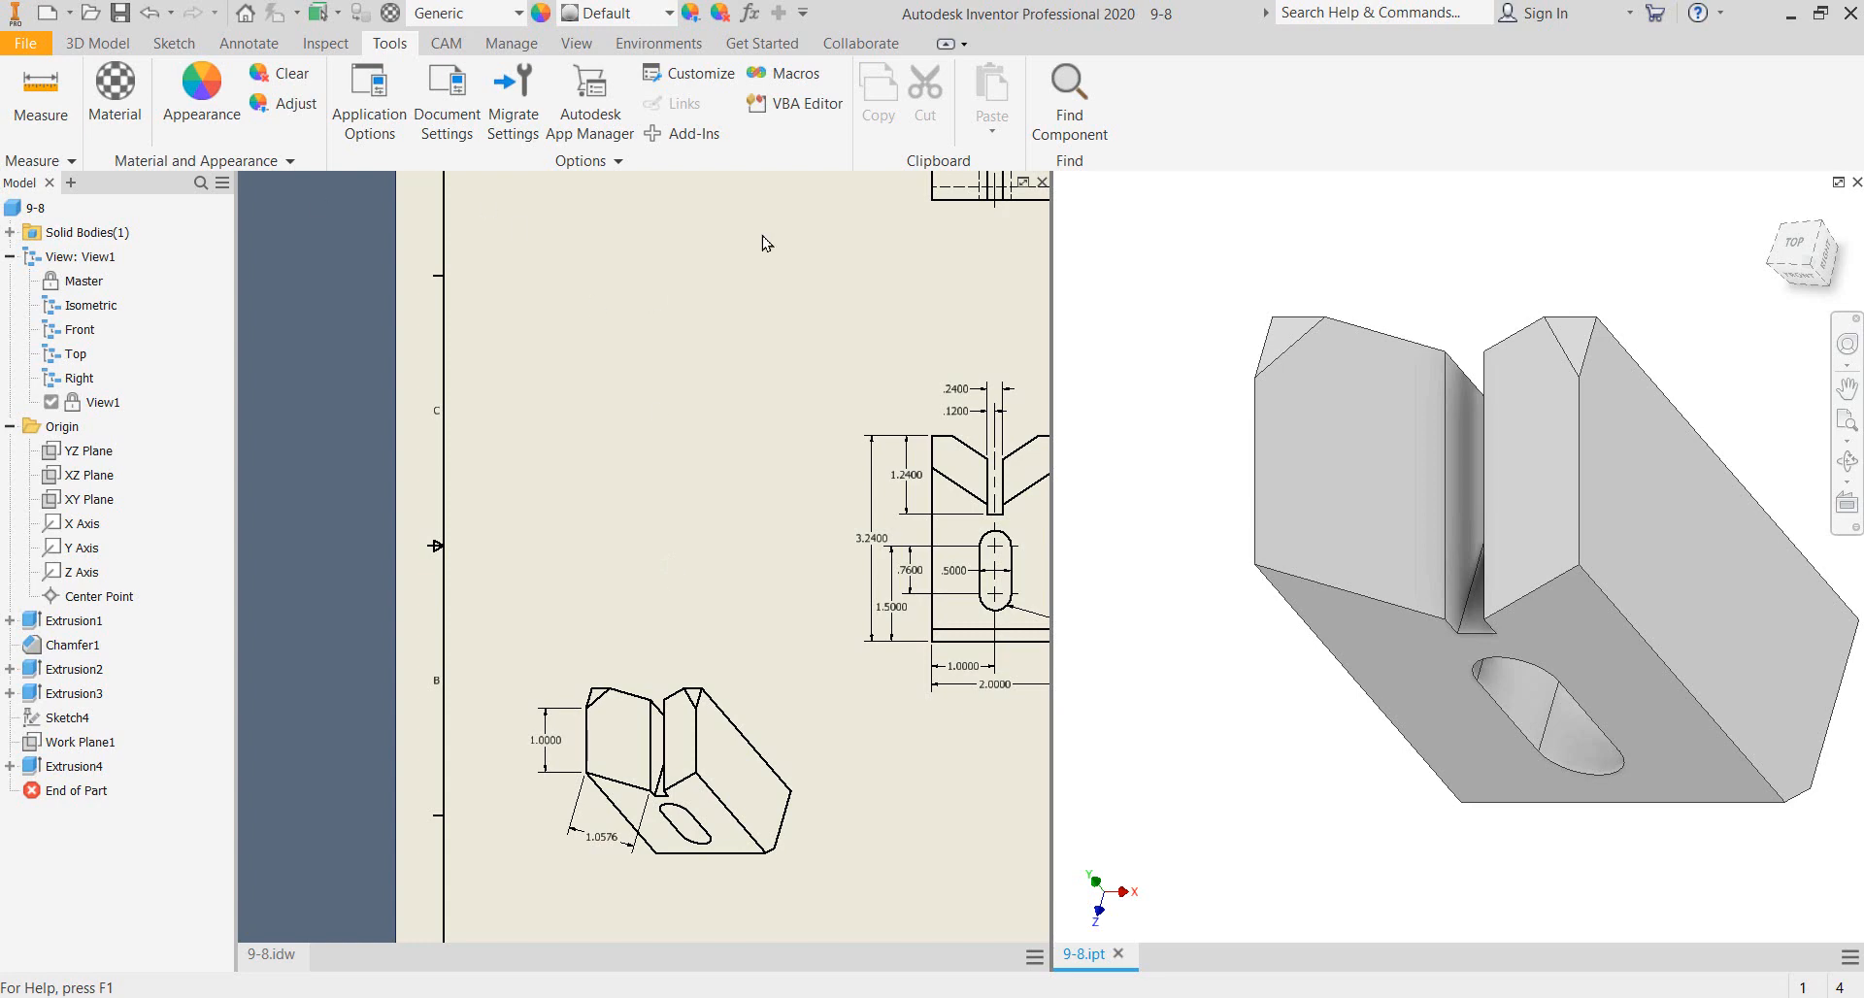
# - Dimension the left V face's top edge in the custom view on the sheet plane, placing it above the view
pyautogui.click(631, 248)
pyautogui.press('d')
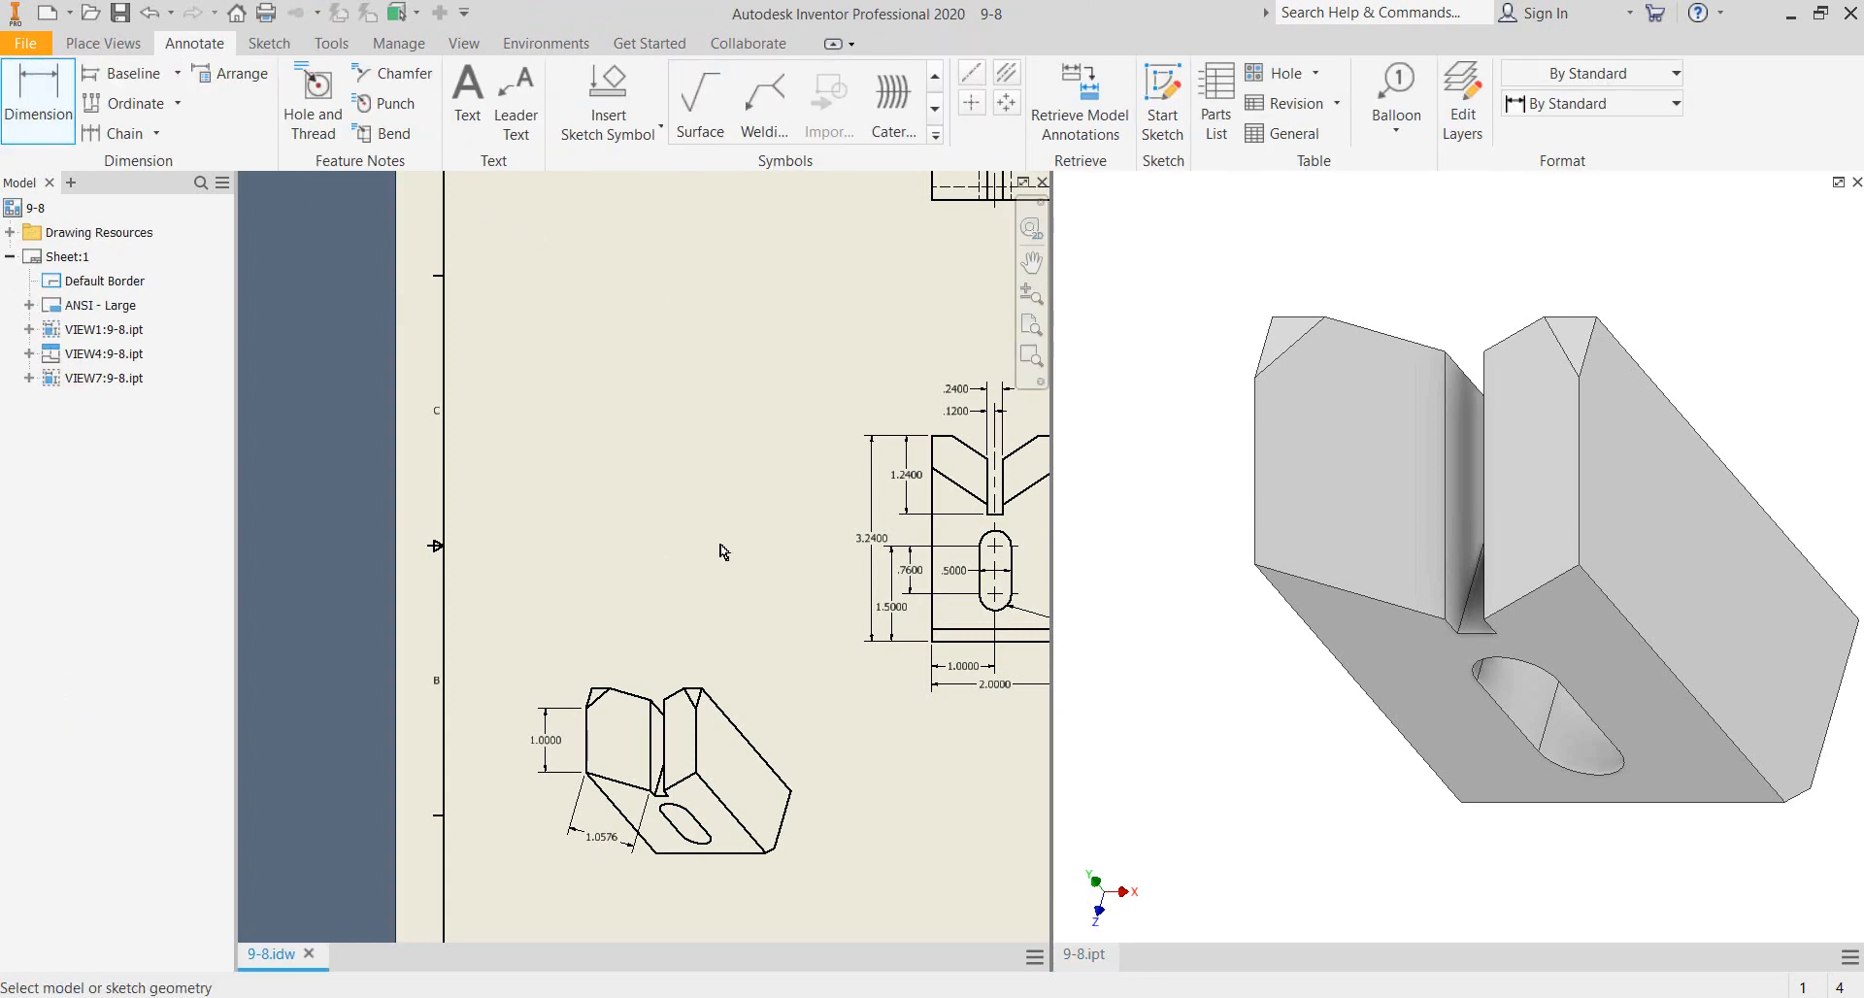
pyautogui.click(621, 695)
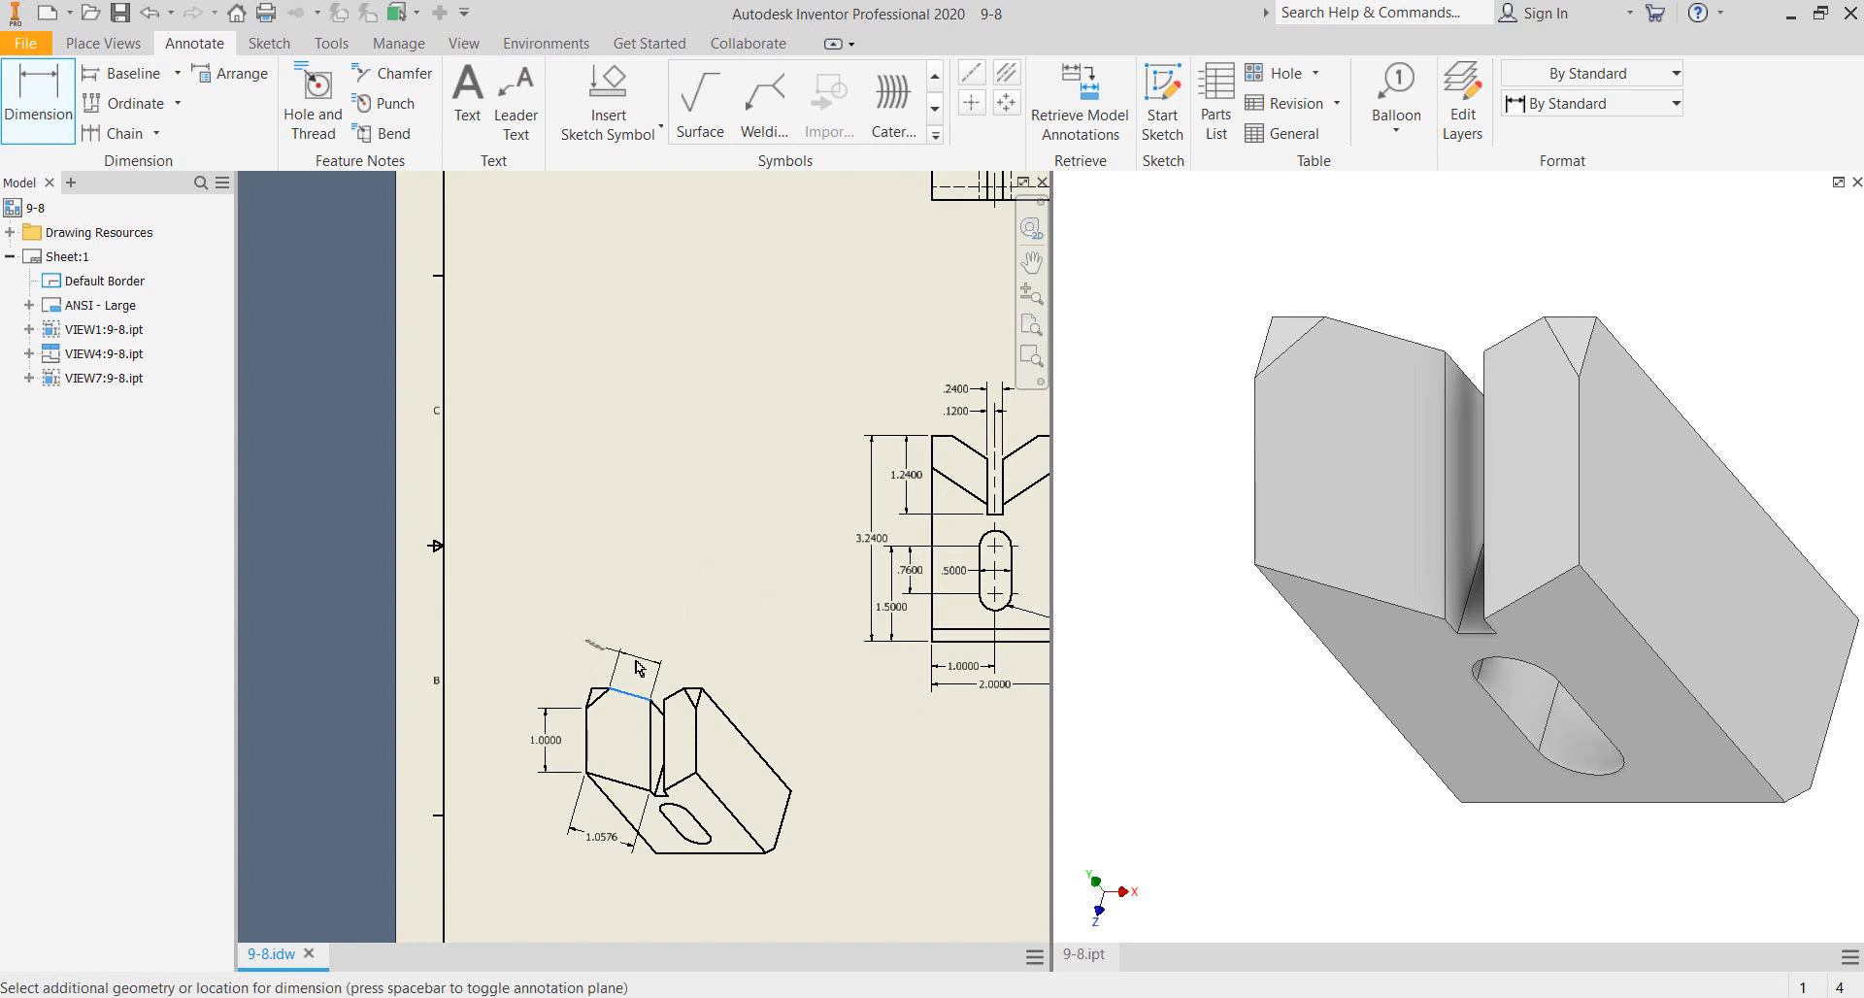
pyautogui.rightClick(638, 668)
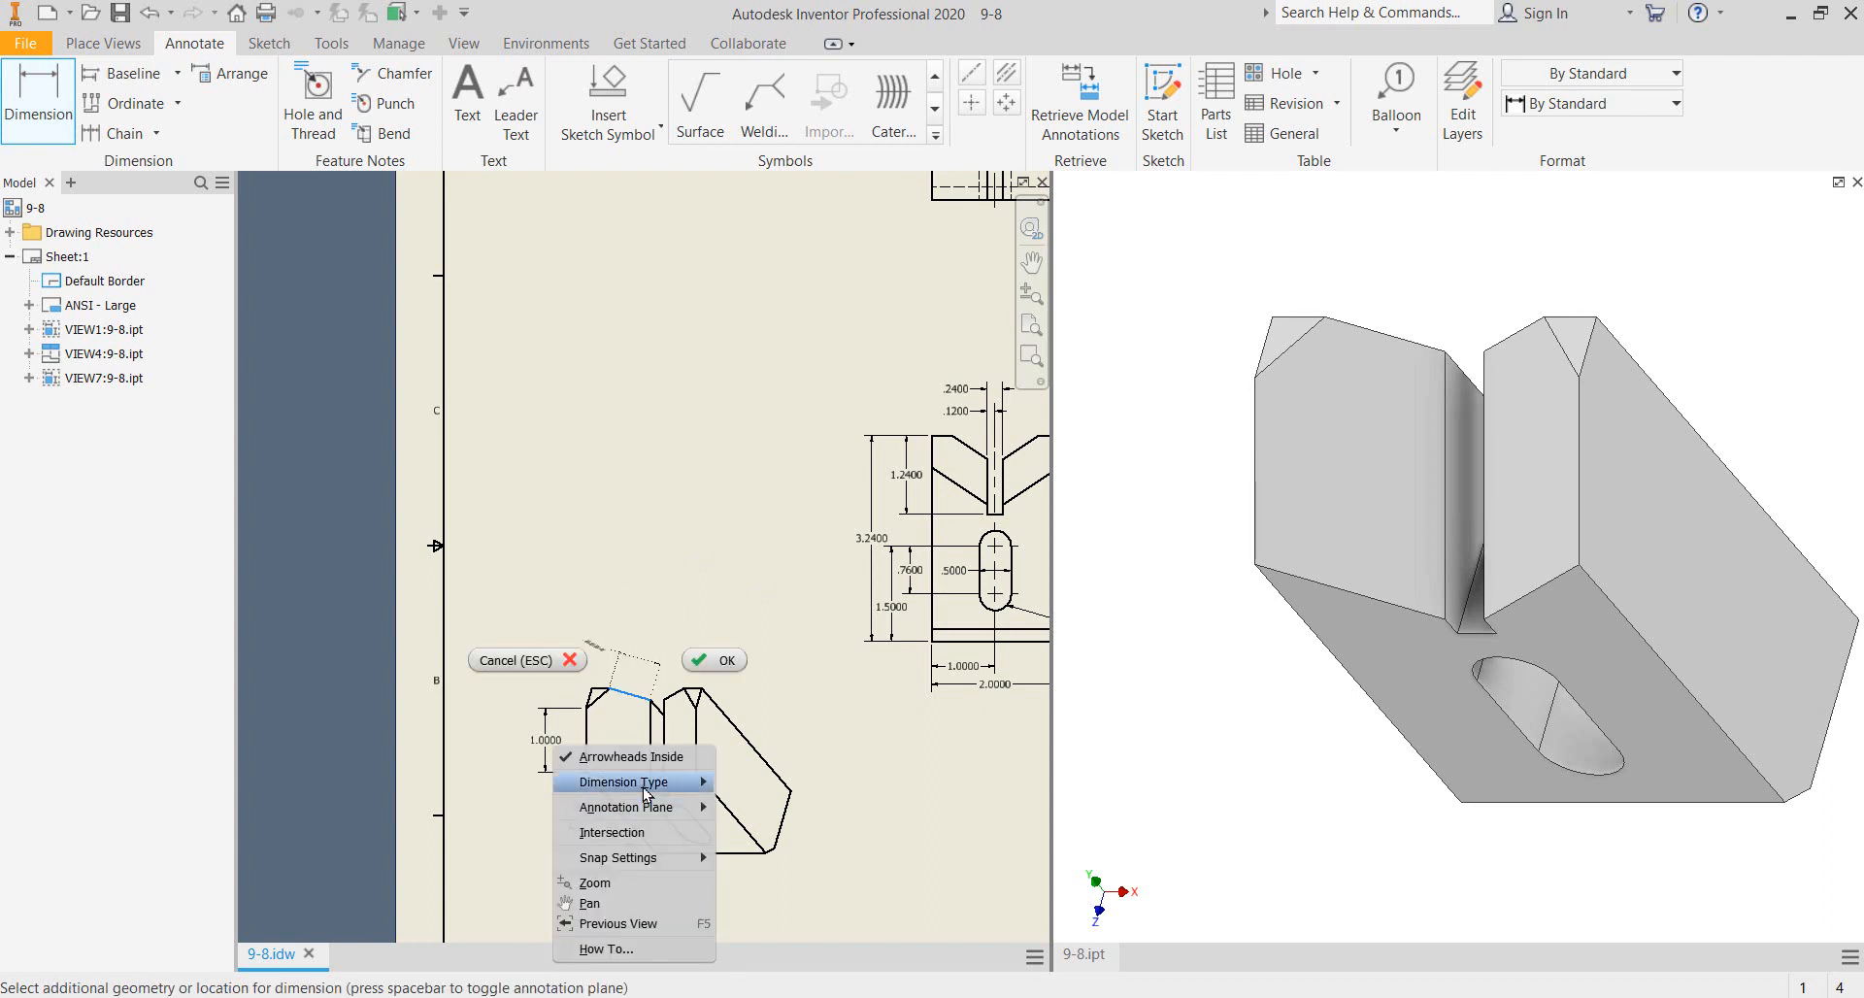
pyautogui.moveTo(649, 816)
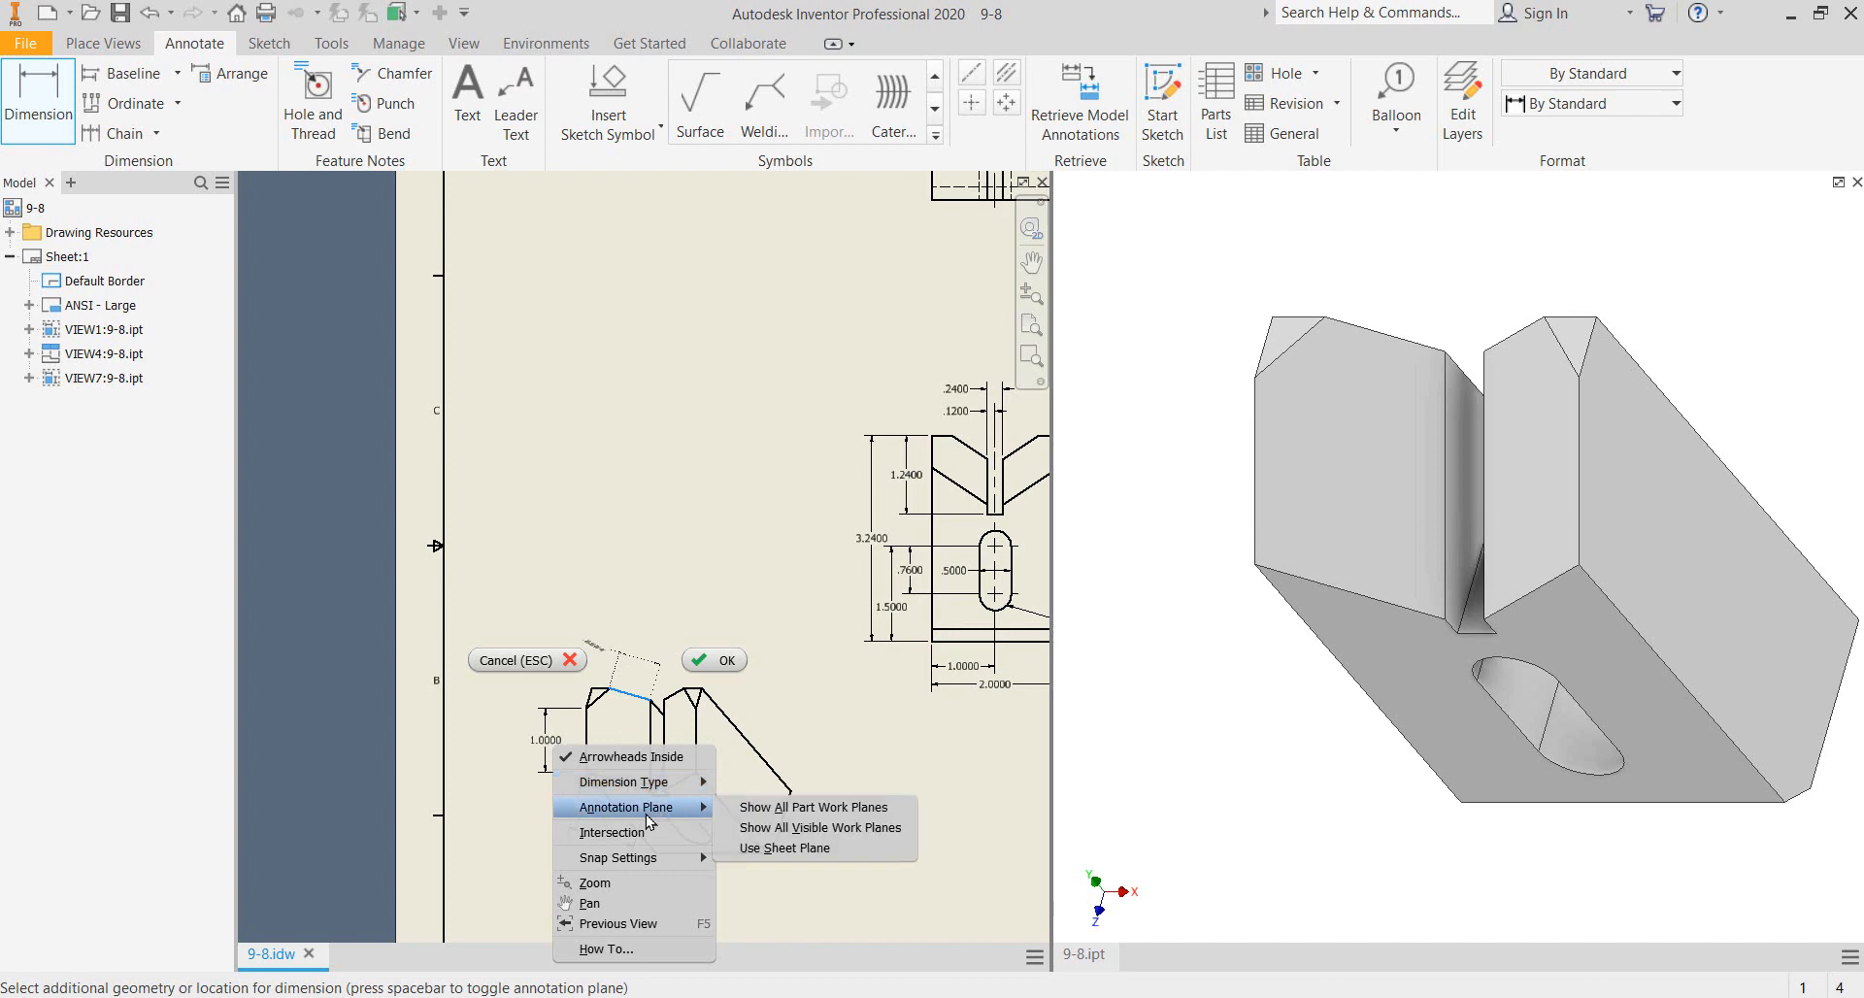
pyautogui.click(802, 853)
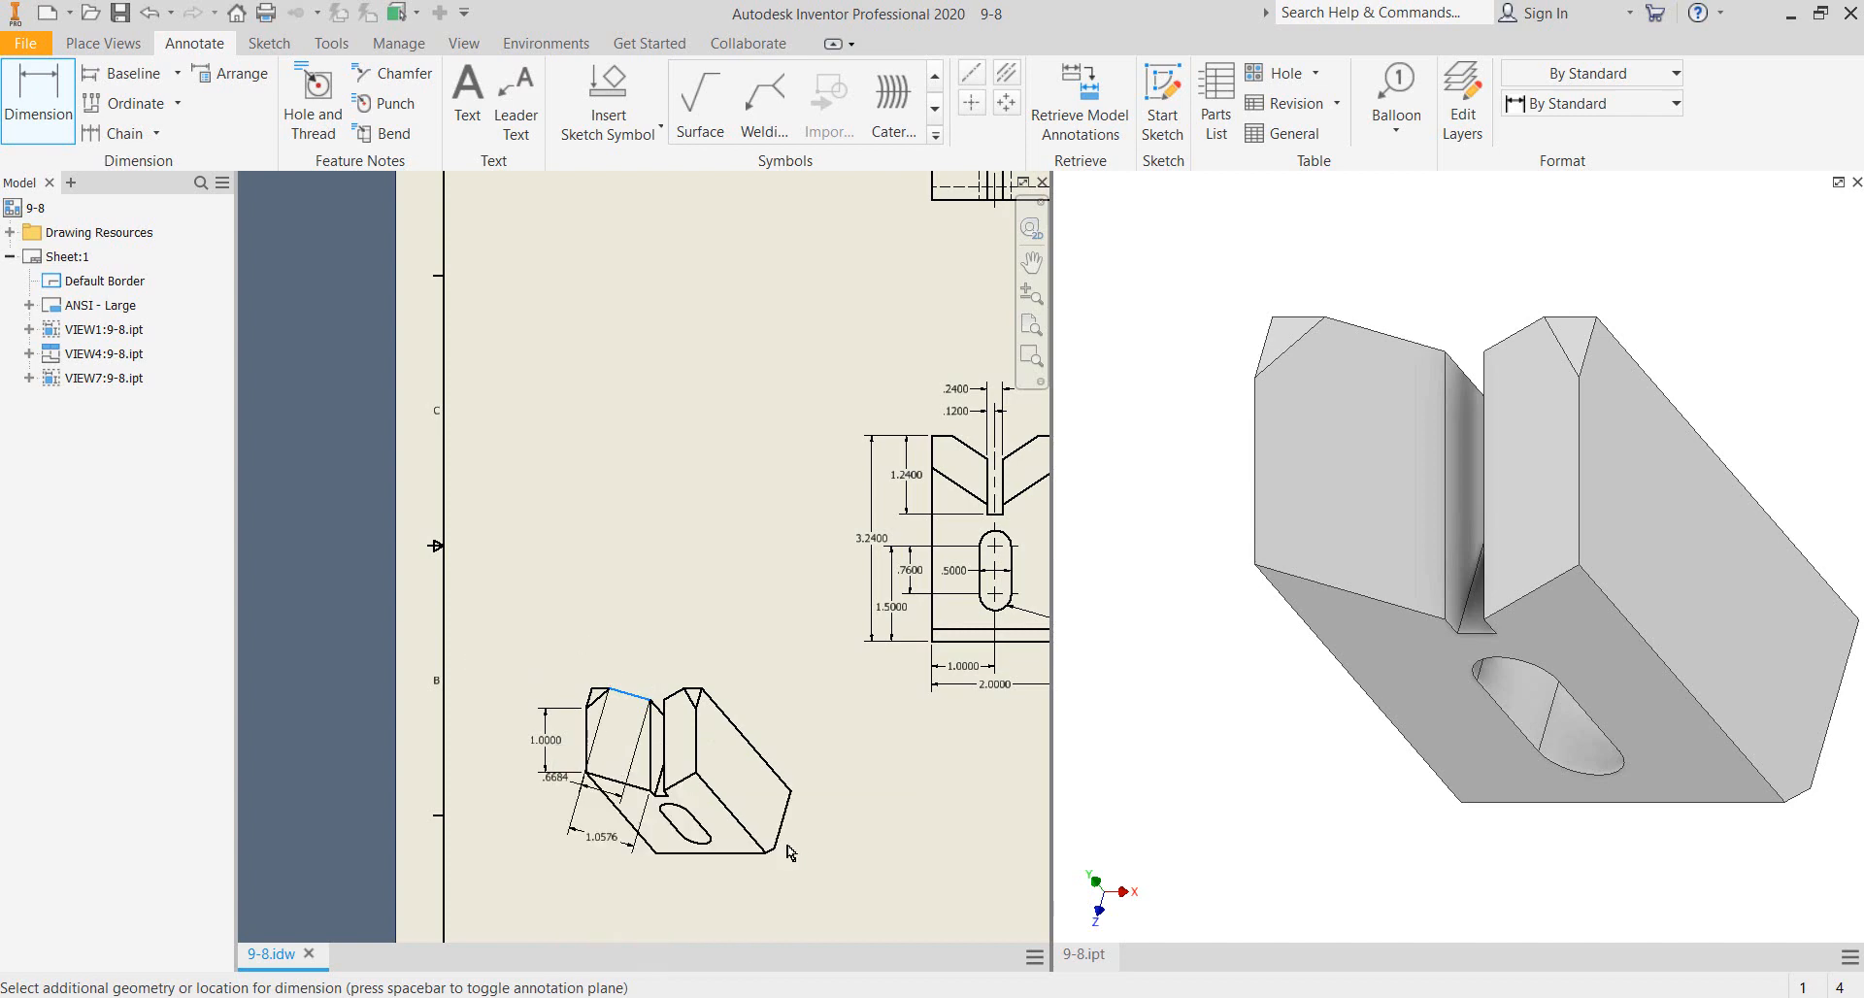
pyautogui.click(638, 671)
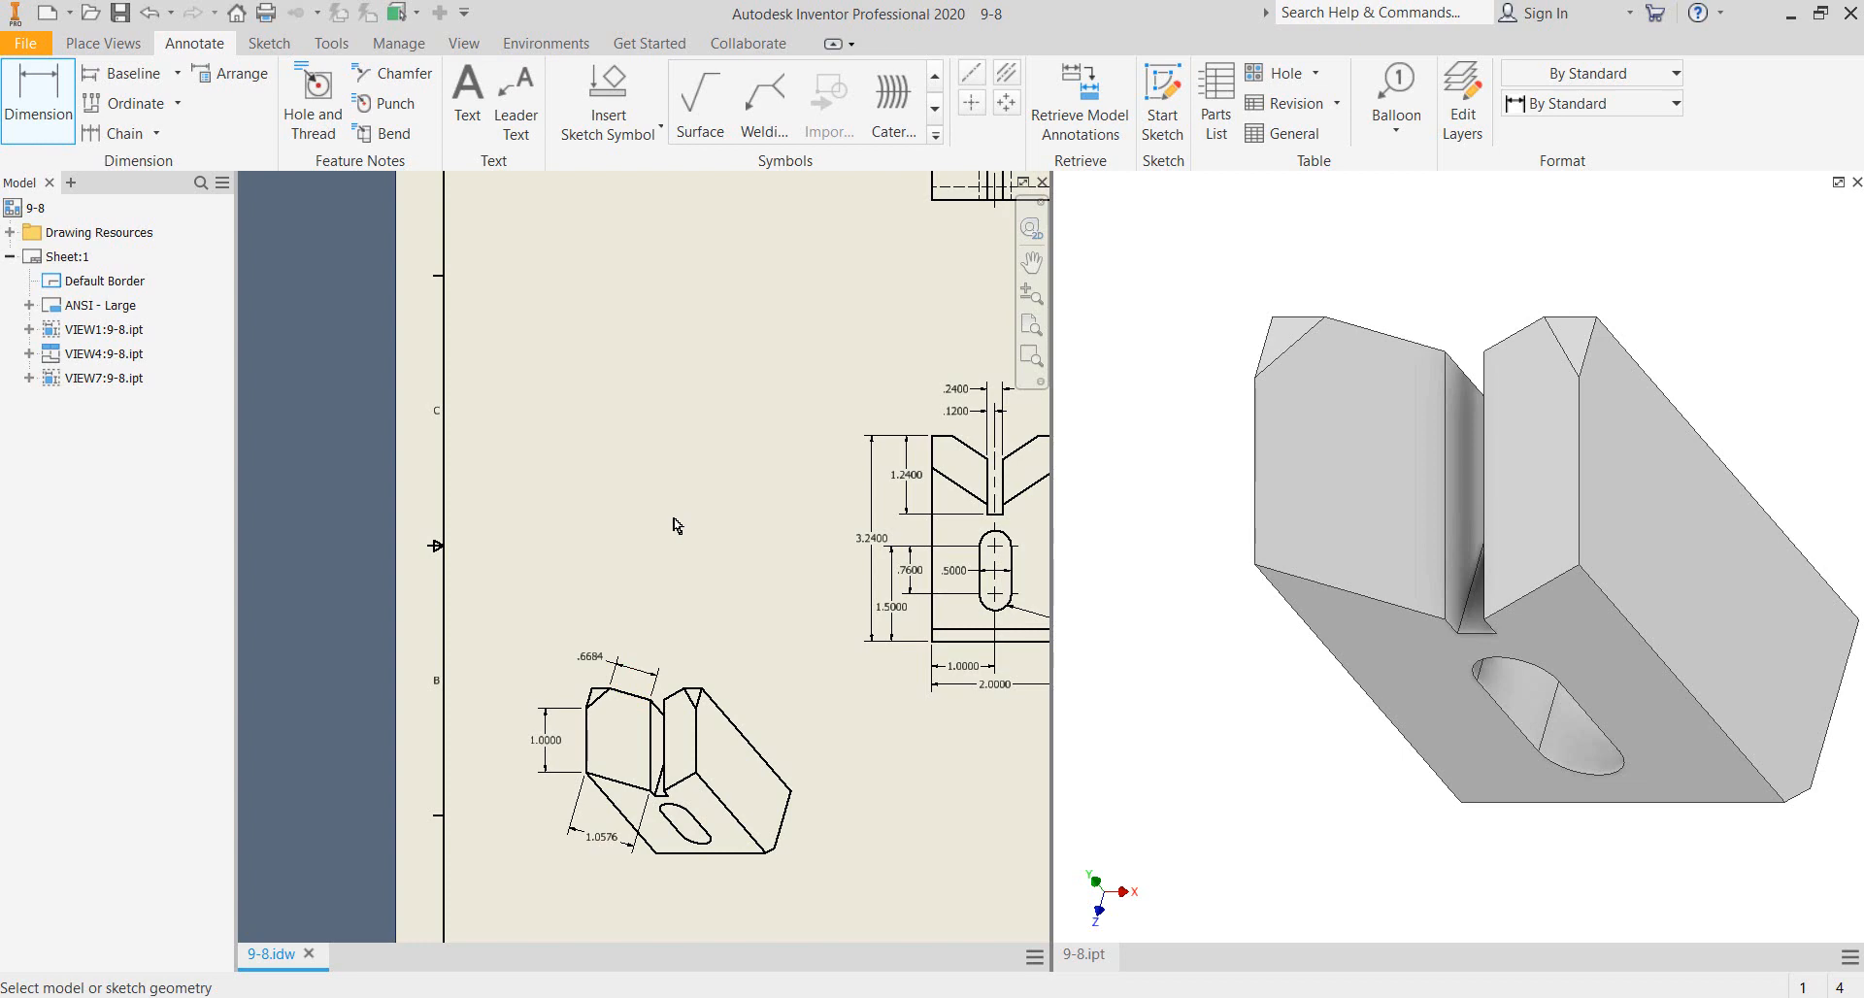
pyautogui.press('Escape')
# - Create a 1:1 auxiliary view from the V edge of the tilted auxiliary view, placing it above the custom view
pyautogui.scroll(-3, 679, 514)
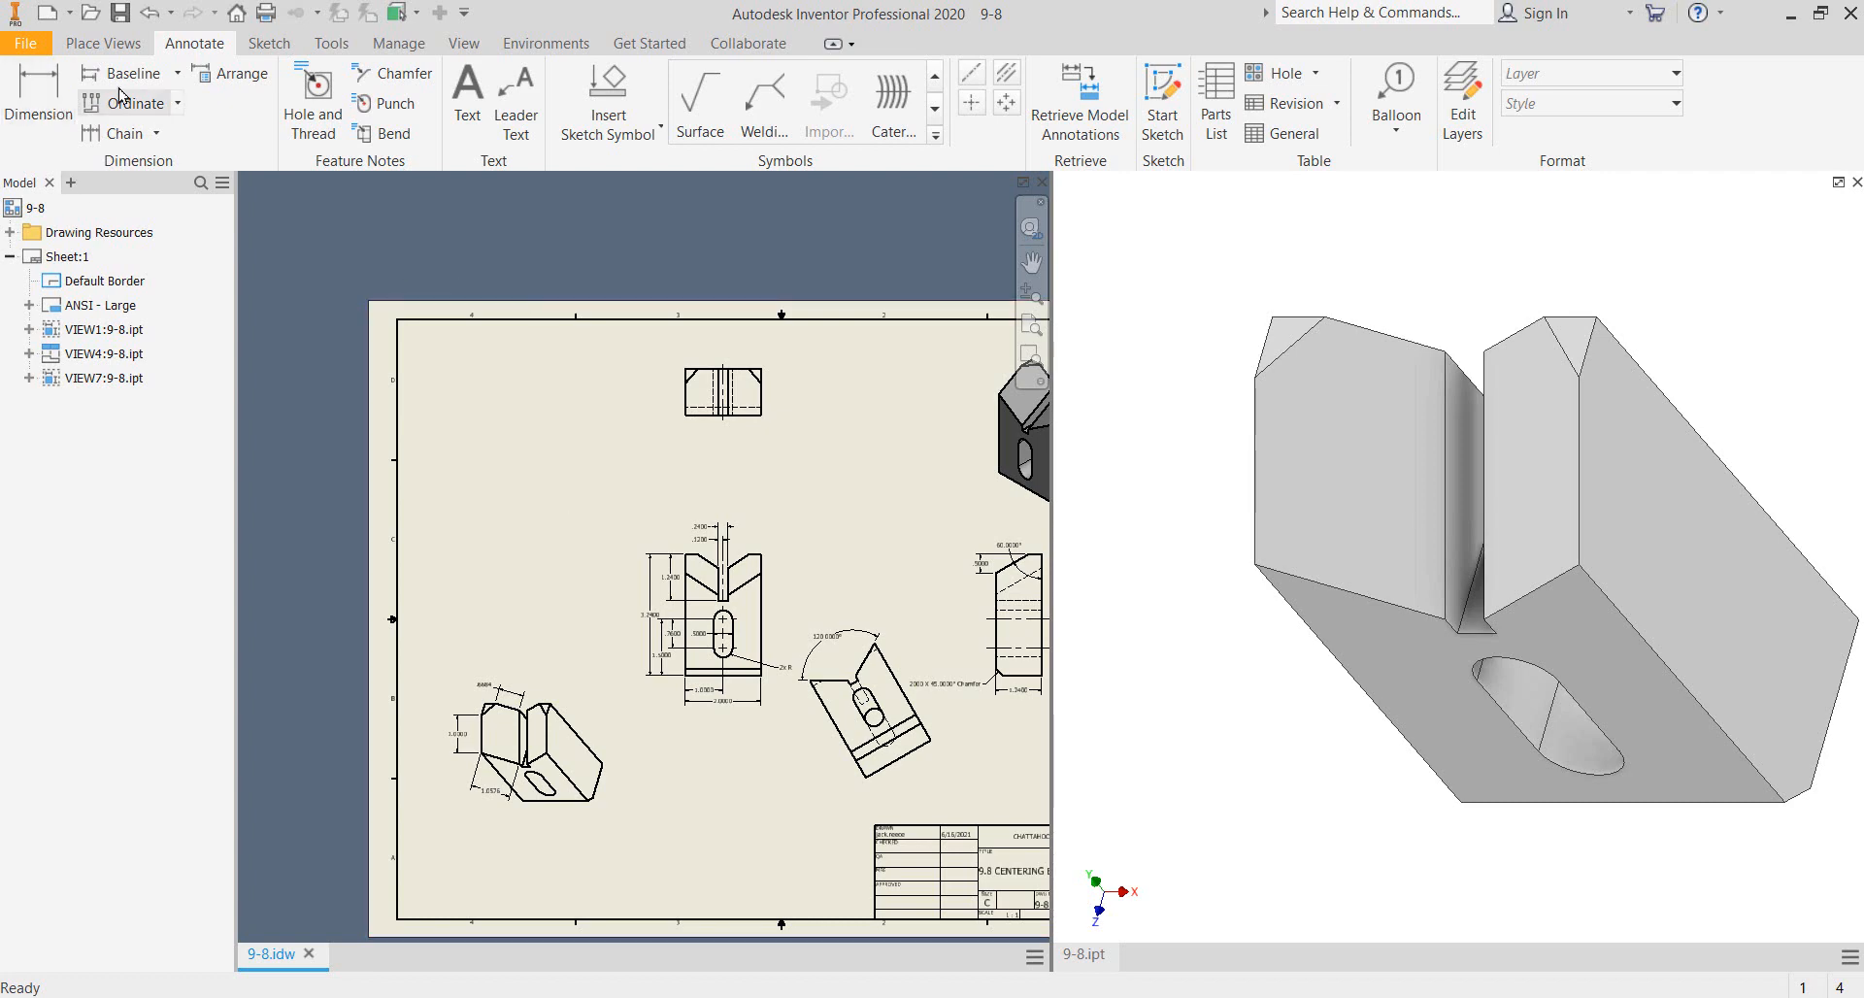
pyautogui.click(109, 42)
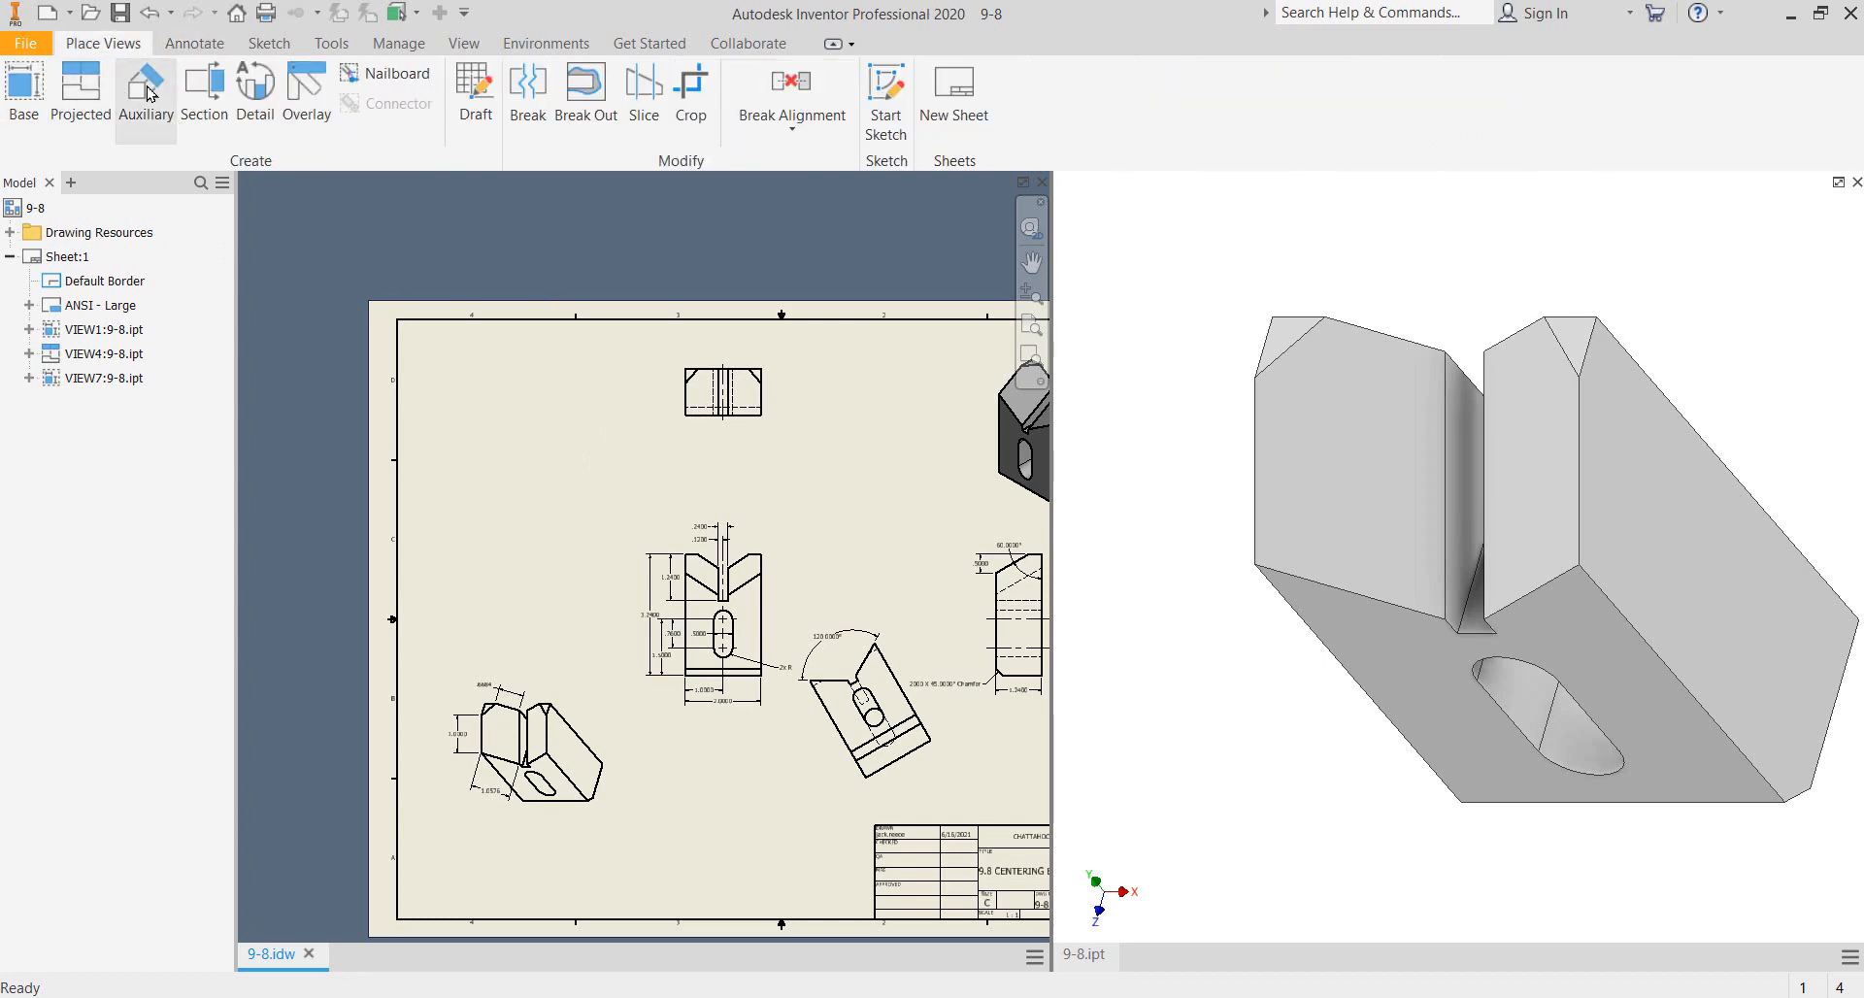
pyautogui.click(148, 93)
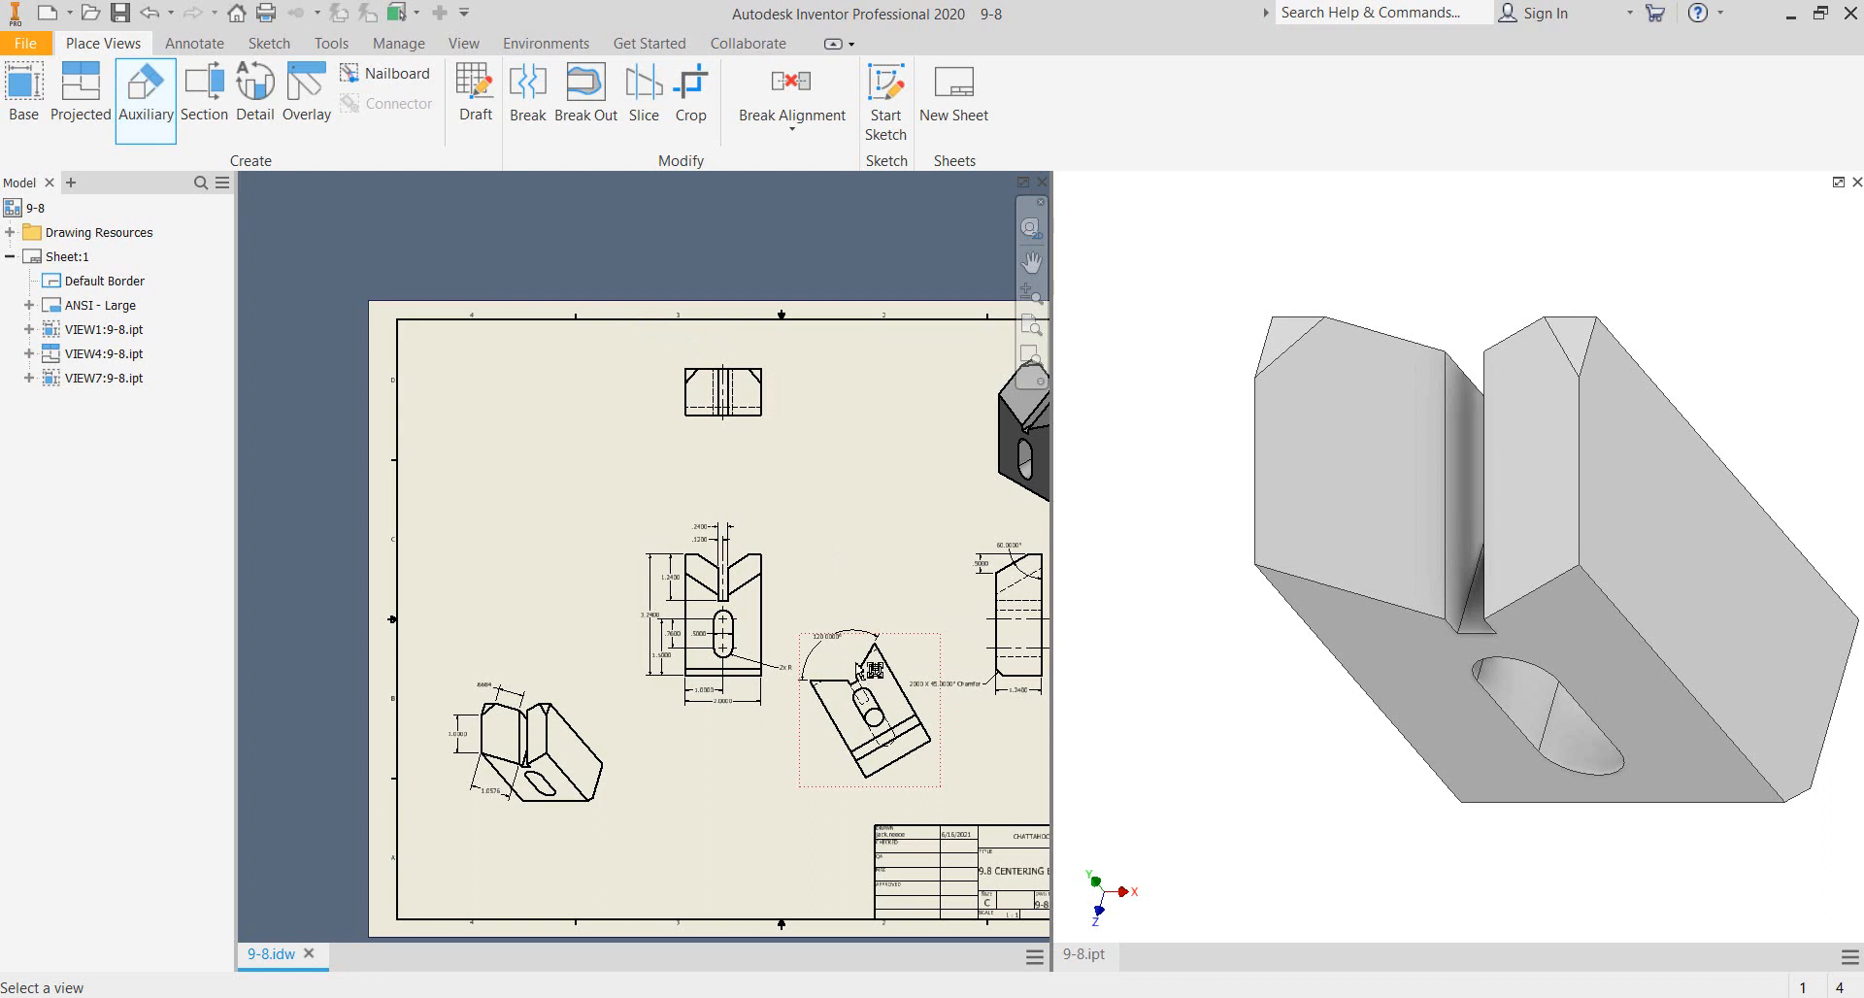
pyautogui.click(907, 676)
pyautogui.click(867, 670)
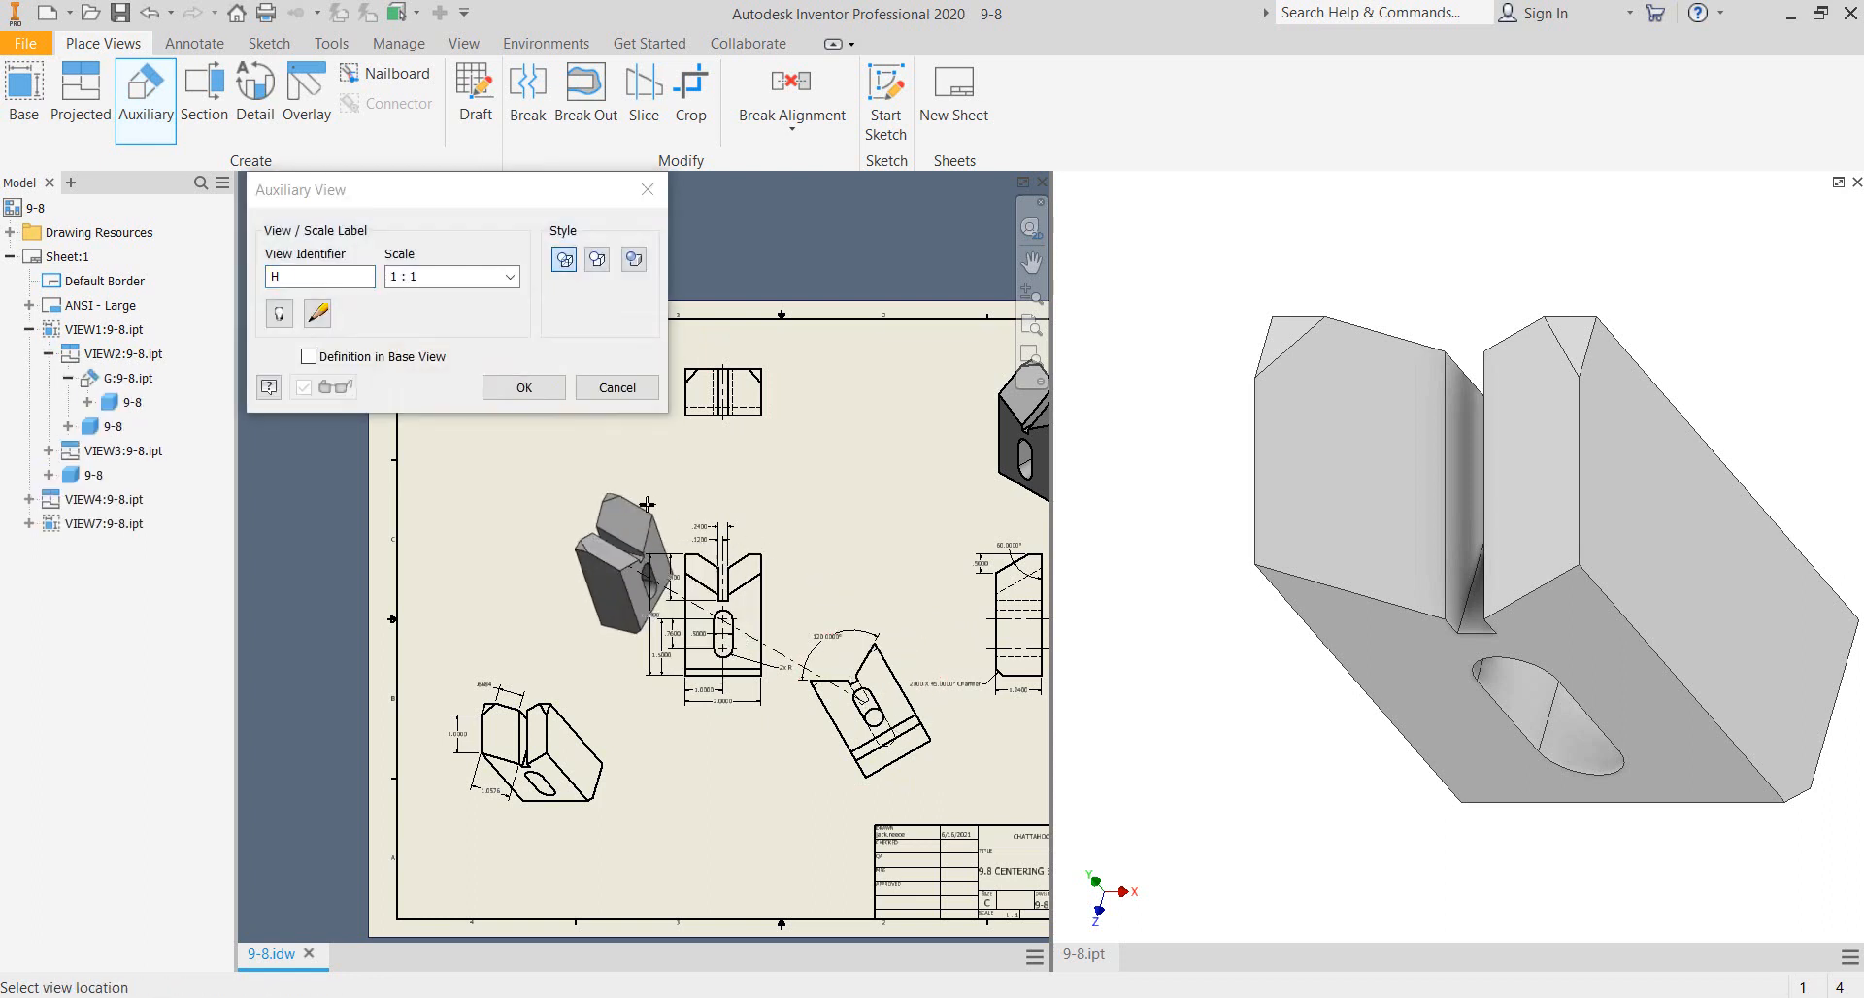
pyautogui.click(554, 475)
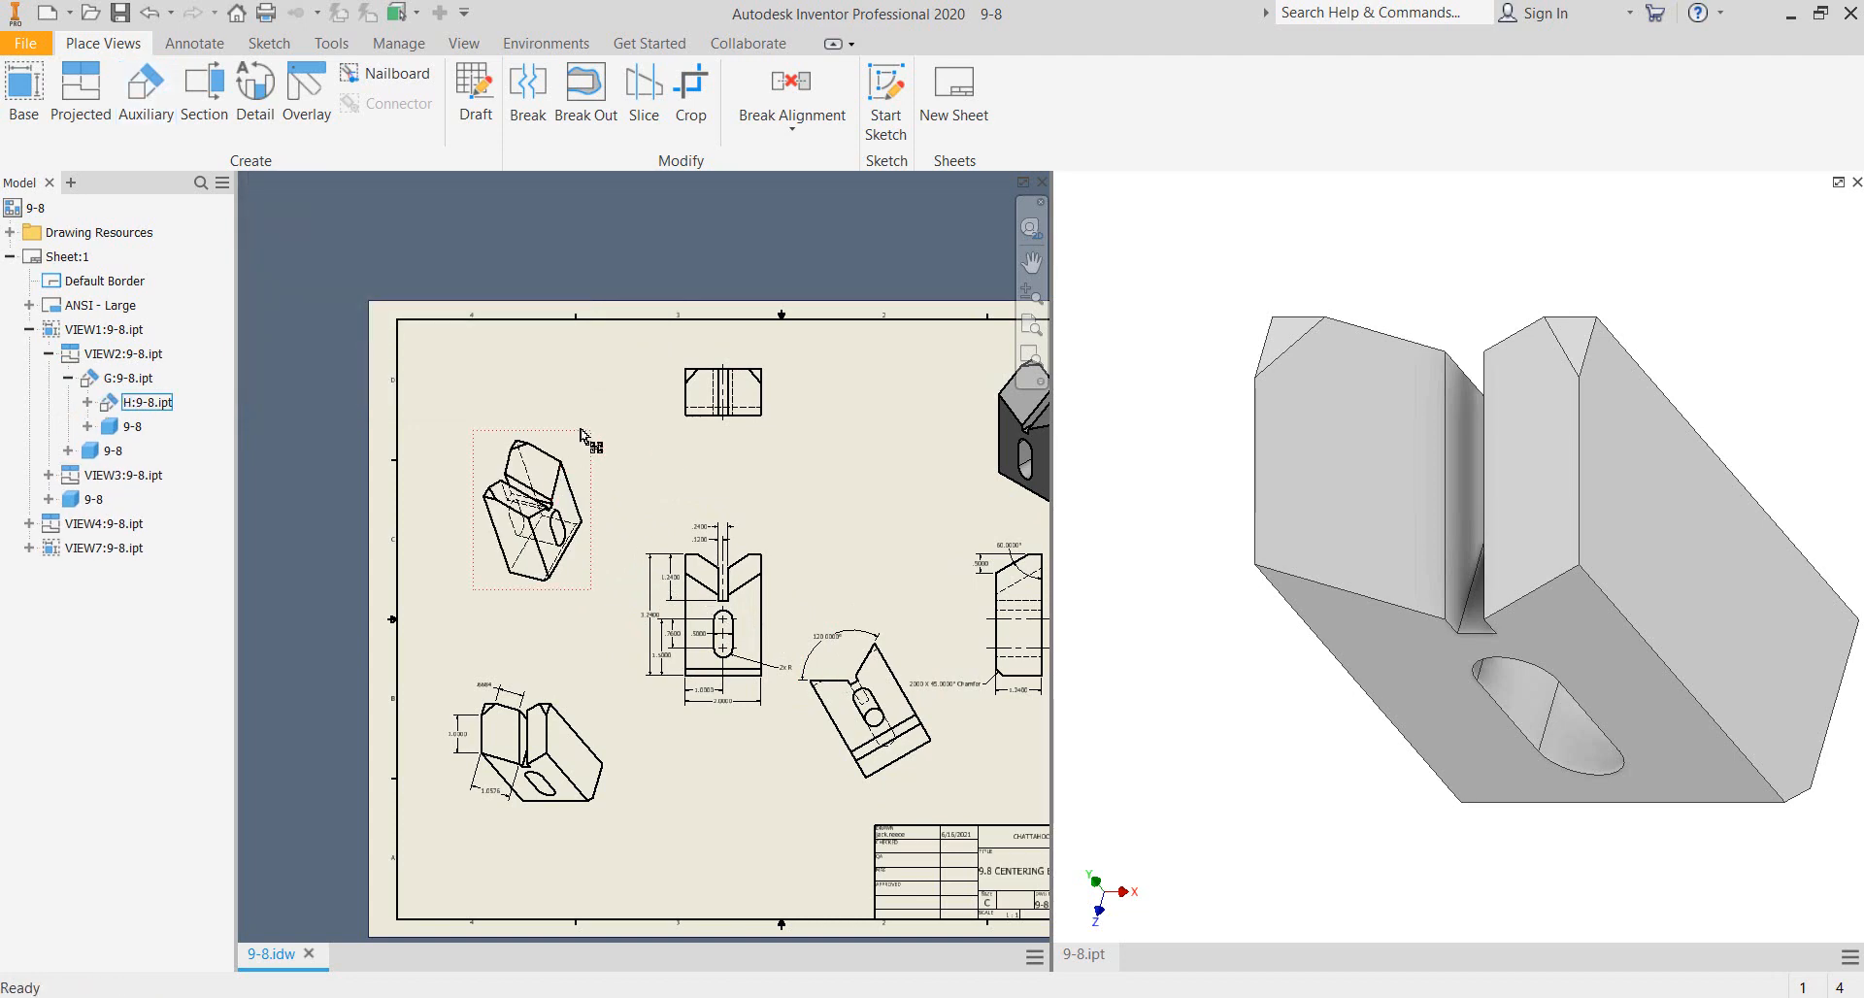
pyautogui.scroll(2, 573, 442)
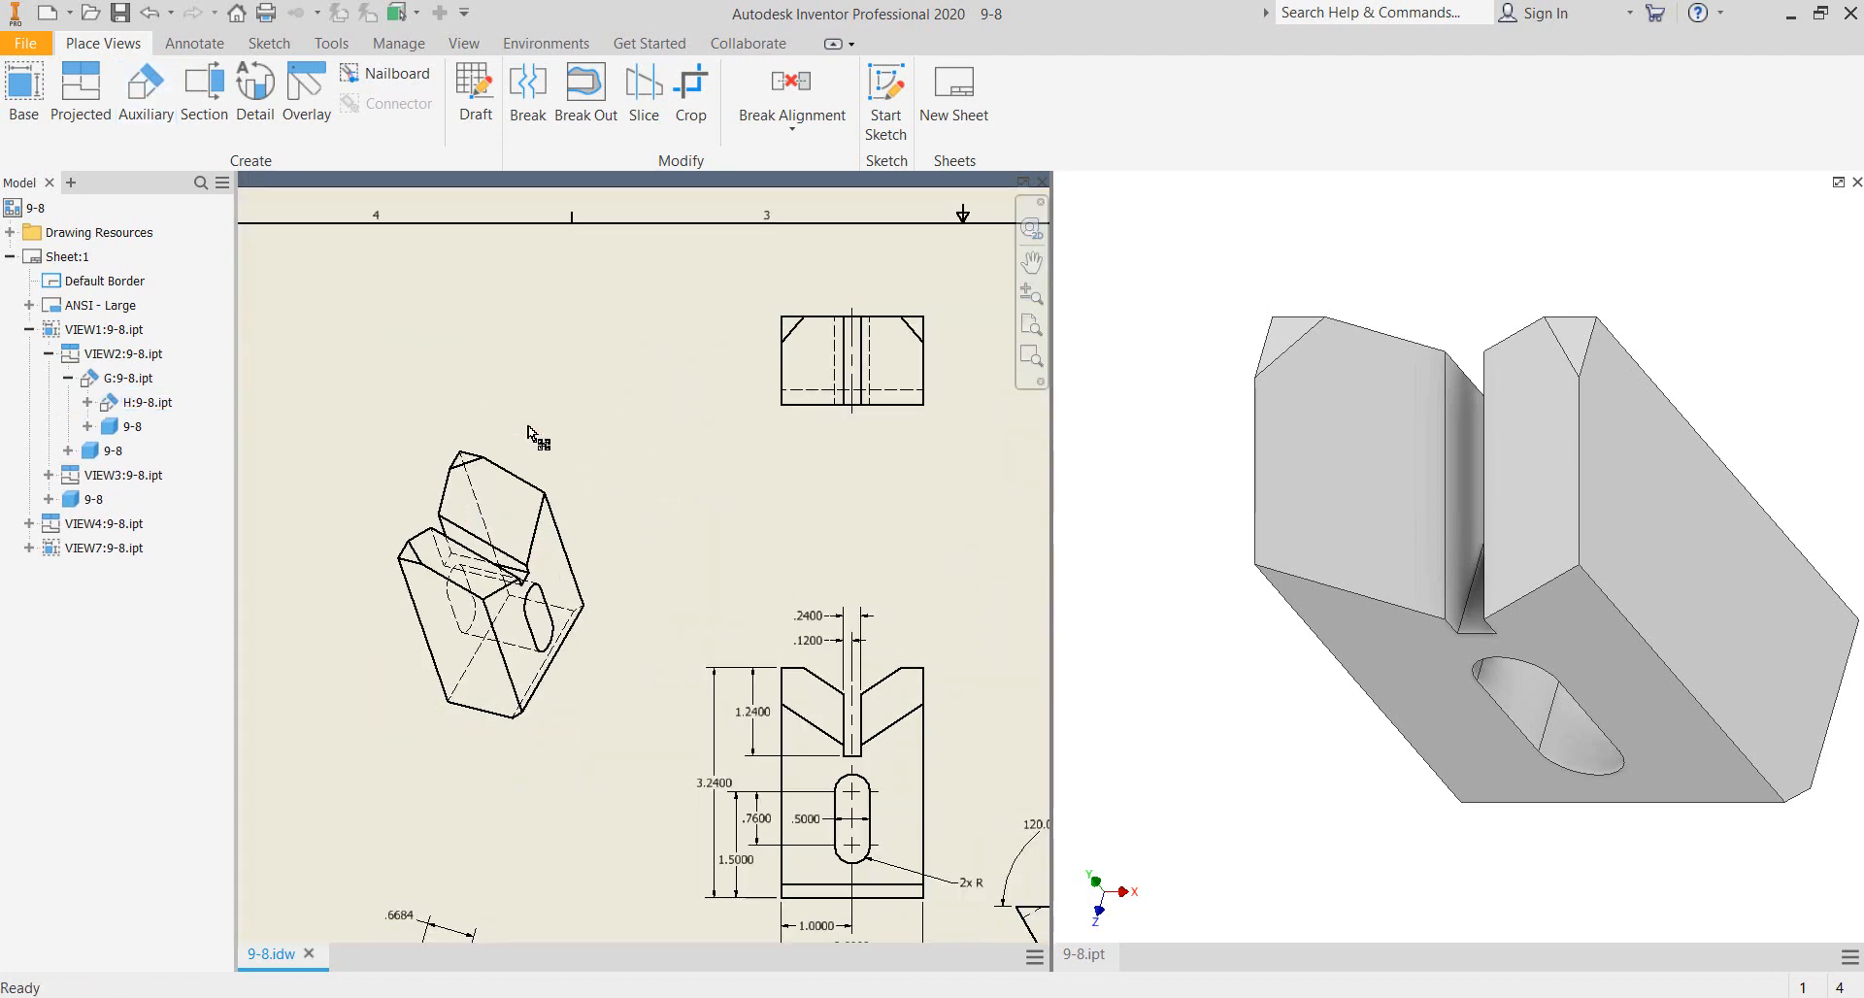
pyautogui.scroll(-2, 571, 429)
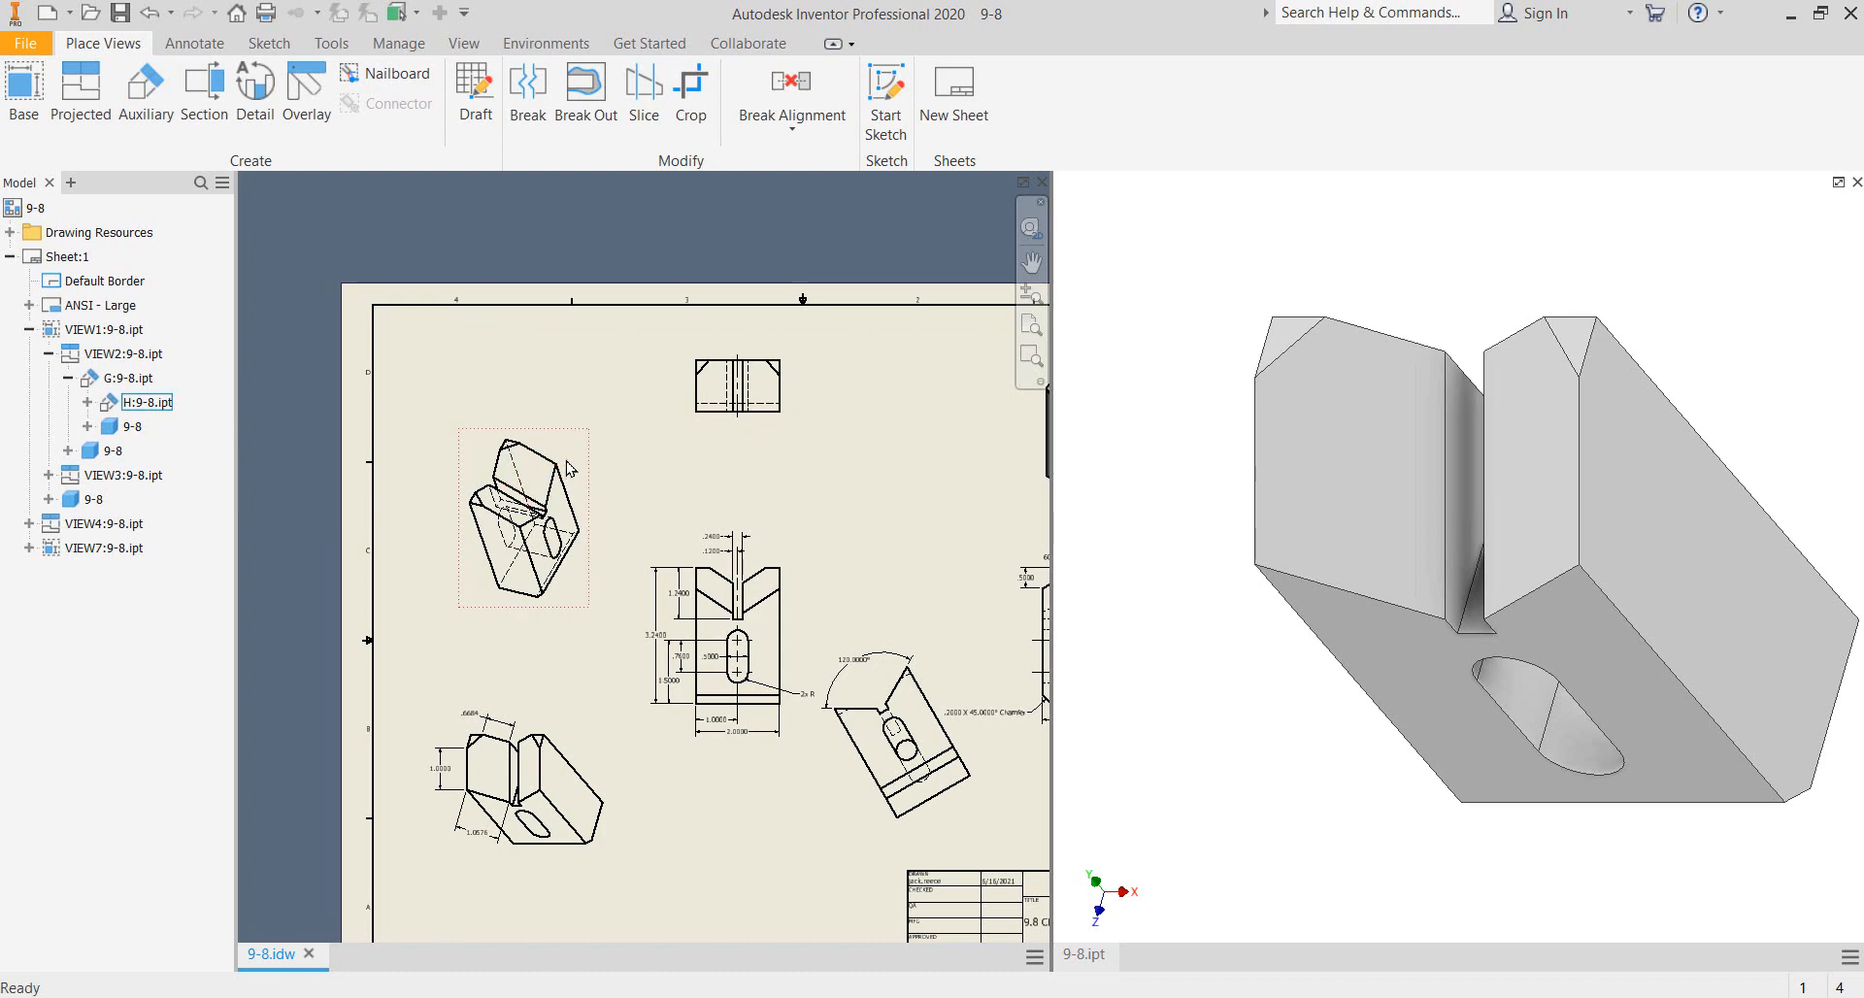
# - Add an aligned dimension to the V face's upper edge in the new auxiliary view, placing it above the edge
pyautogui.click(193, 41)
pyautogui.click(38, 97)
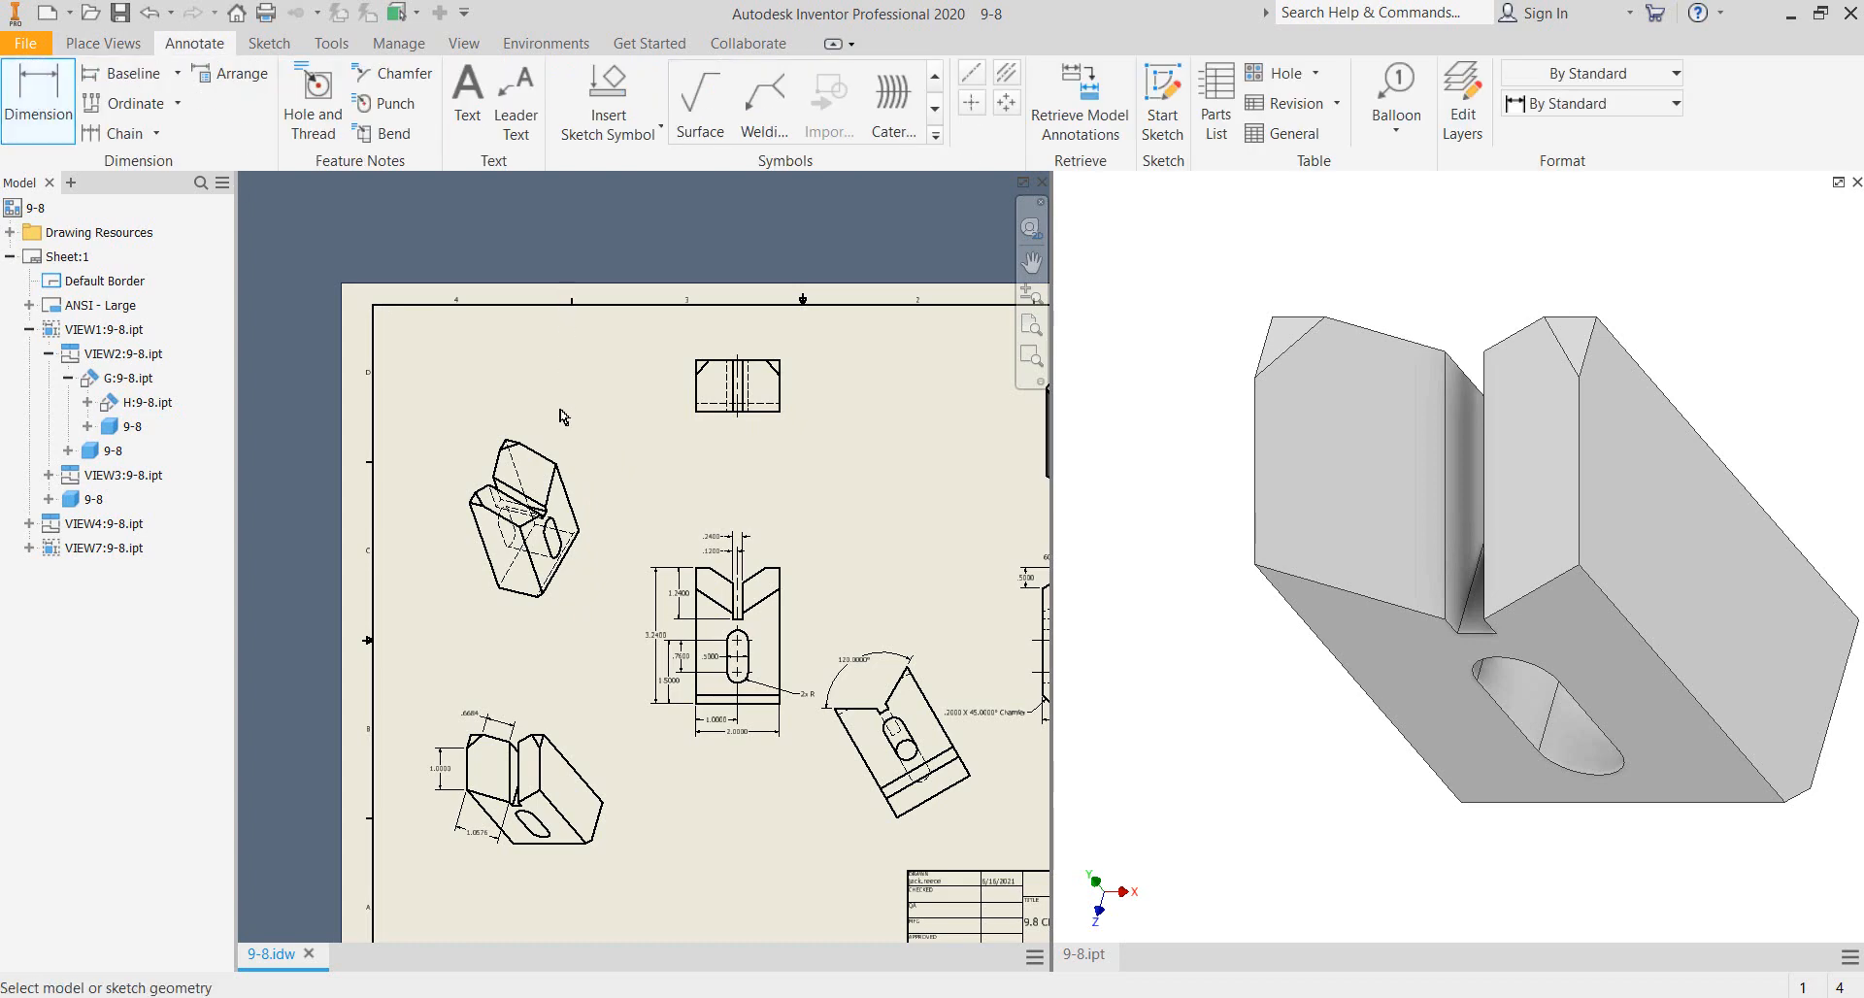
pyautogui.click(535, 455)
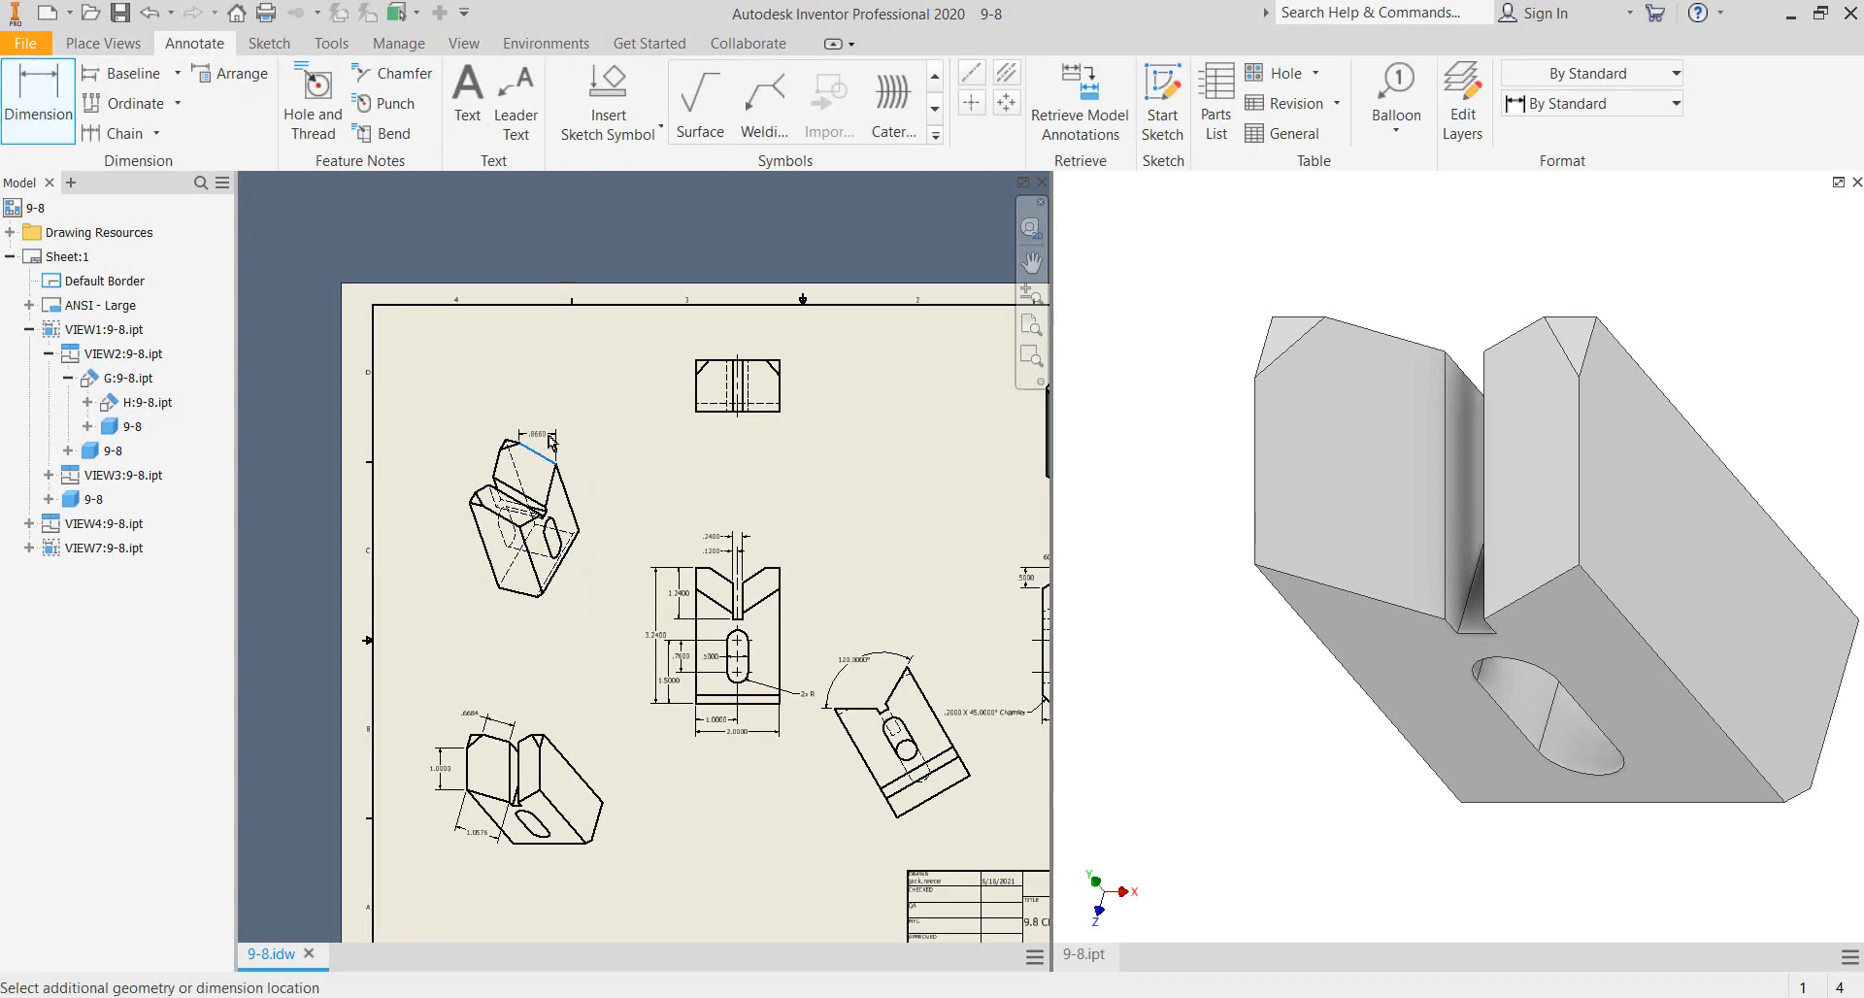
pyautogui.rightClick(470, 507)
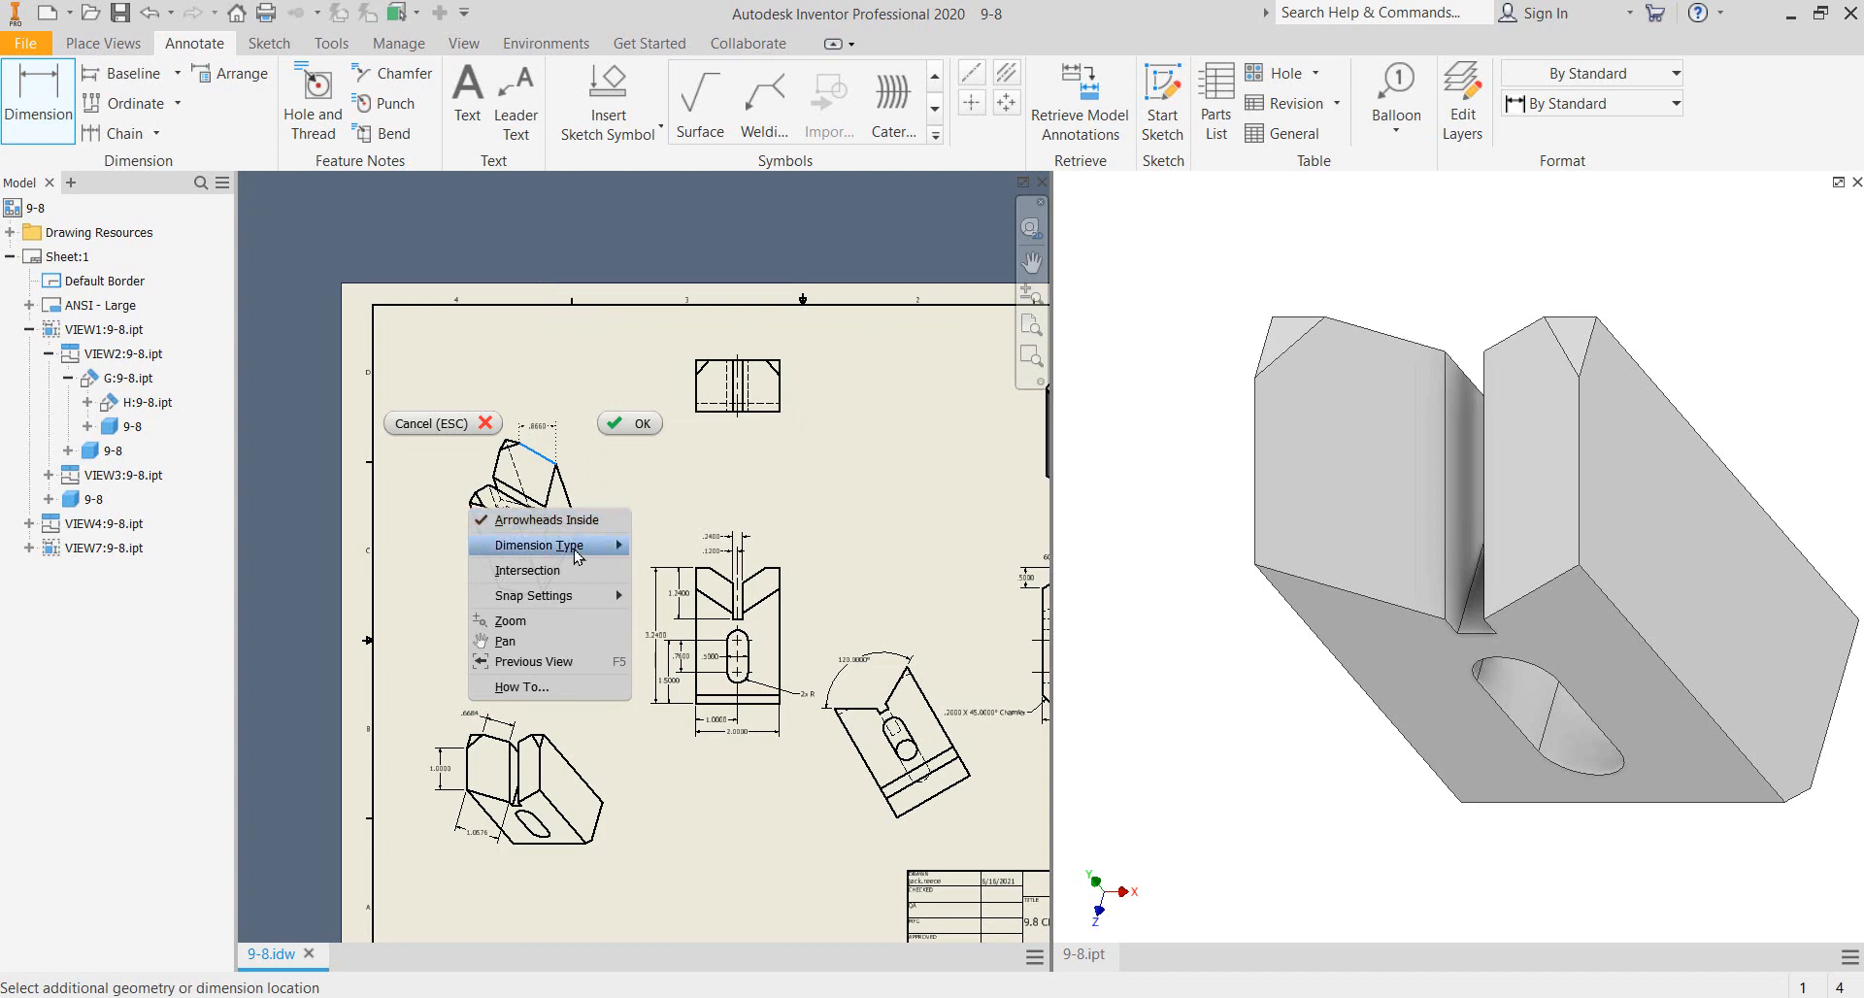
pyautogui.moveTo(582, 544)
pyautogui.click(654, 568)
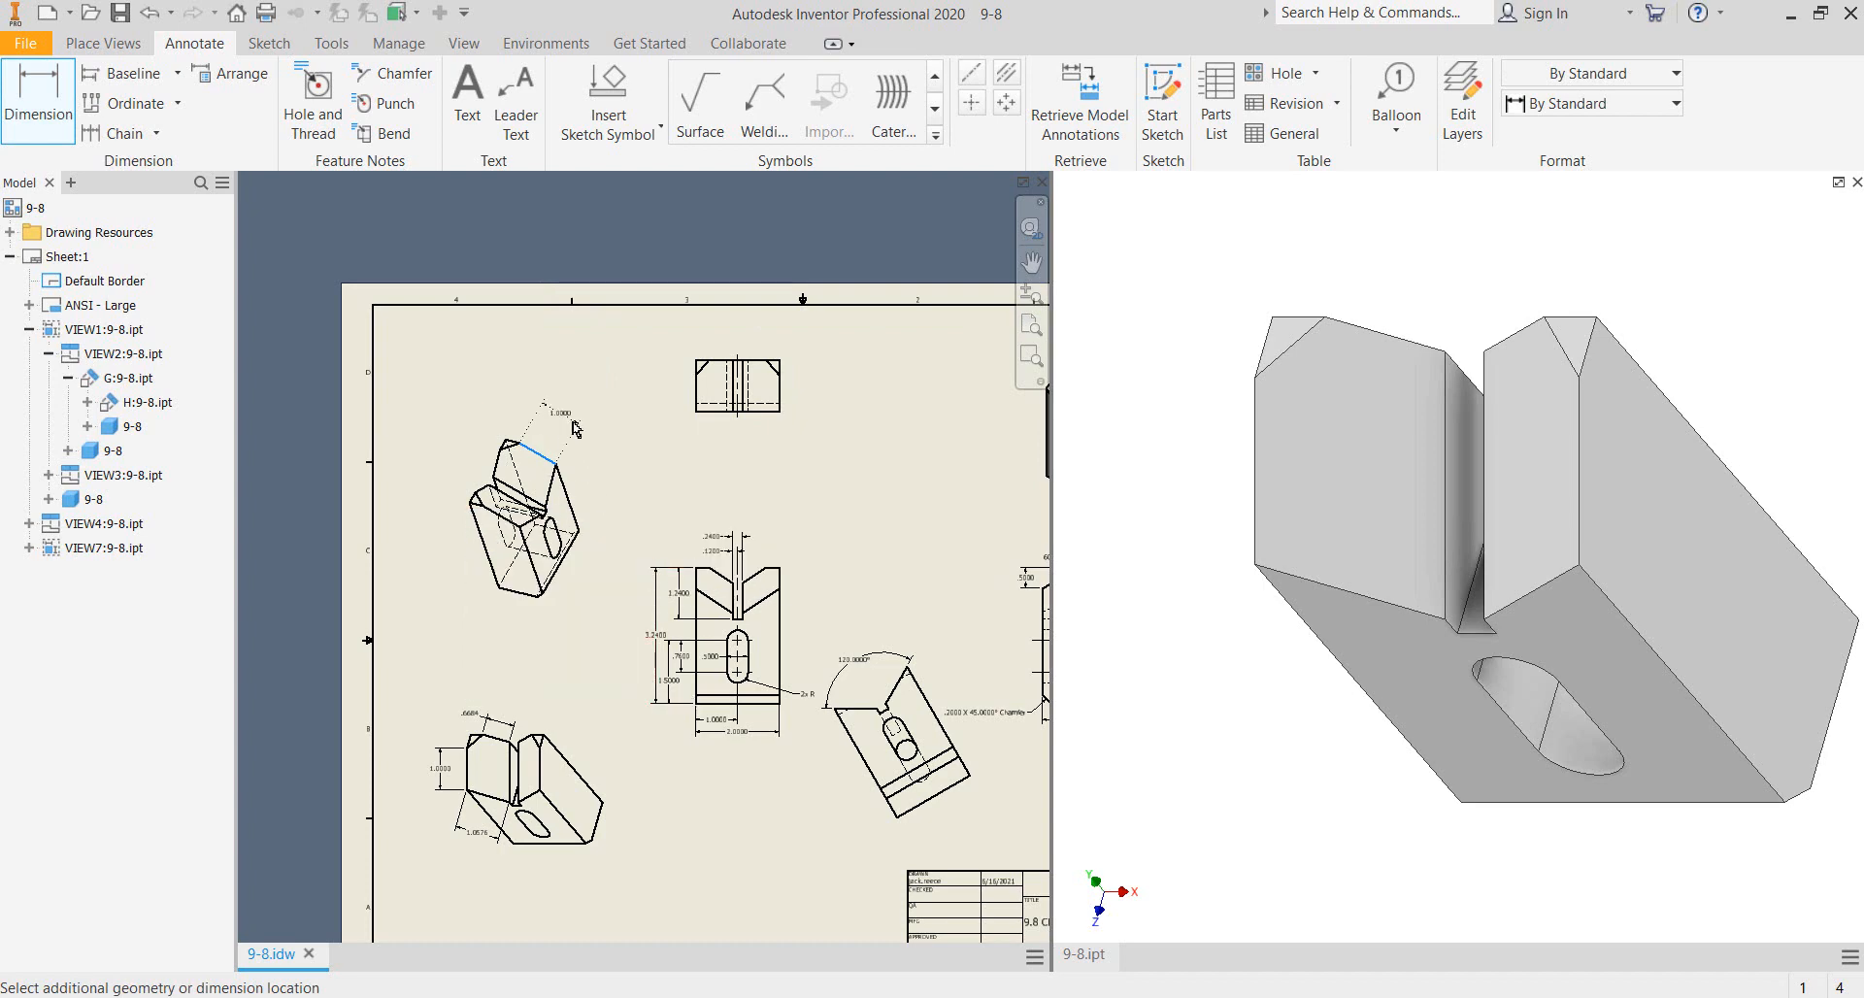
pyautogui.click(551, 429)
# - Add an aligned dimension to the V face's side edge in the new auxiliary view, placing it beside the view
pyautogui.scroll(3, 574, 475)
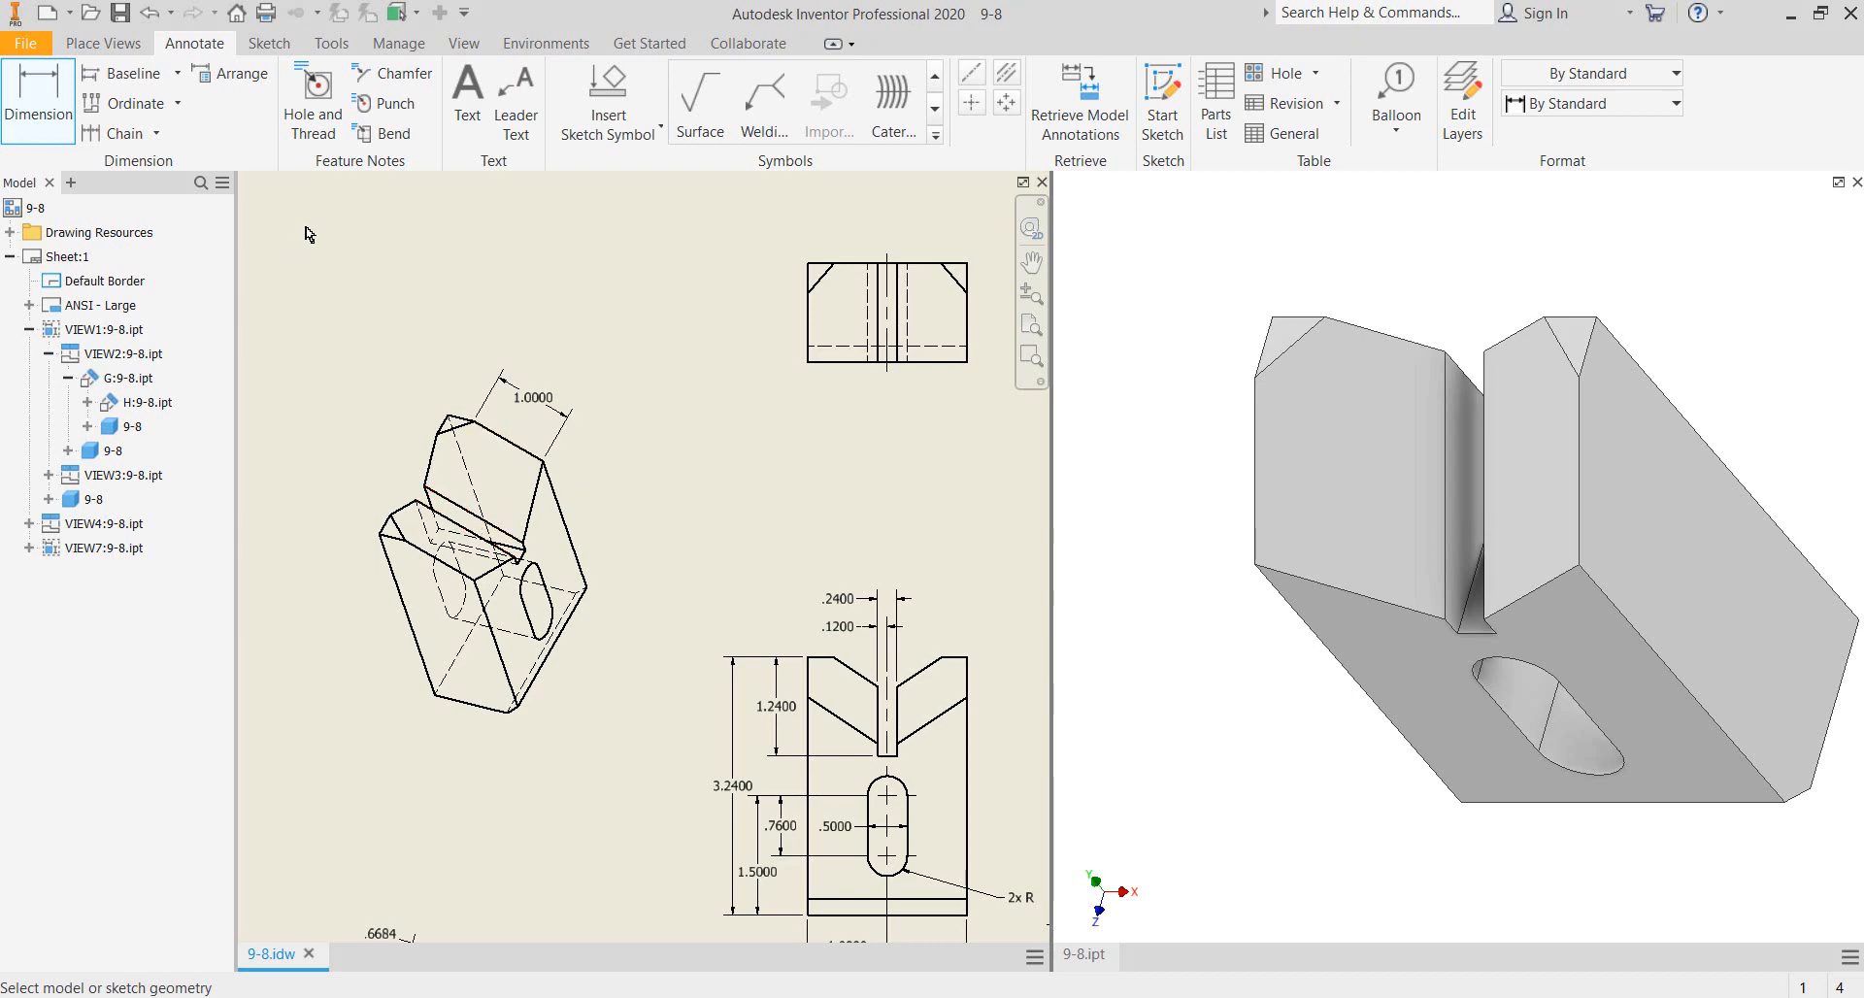
pyautogui.click(534, 497)
pyautogui.rightClick(607, 529)
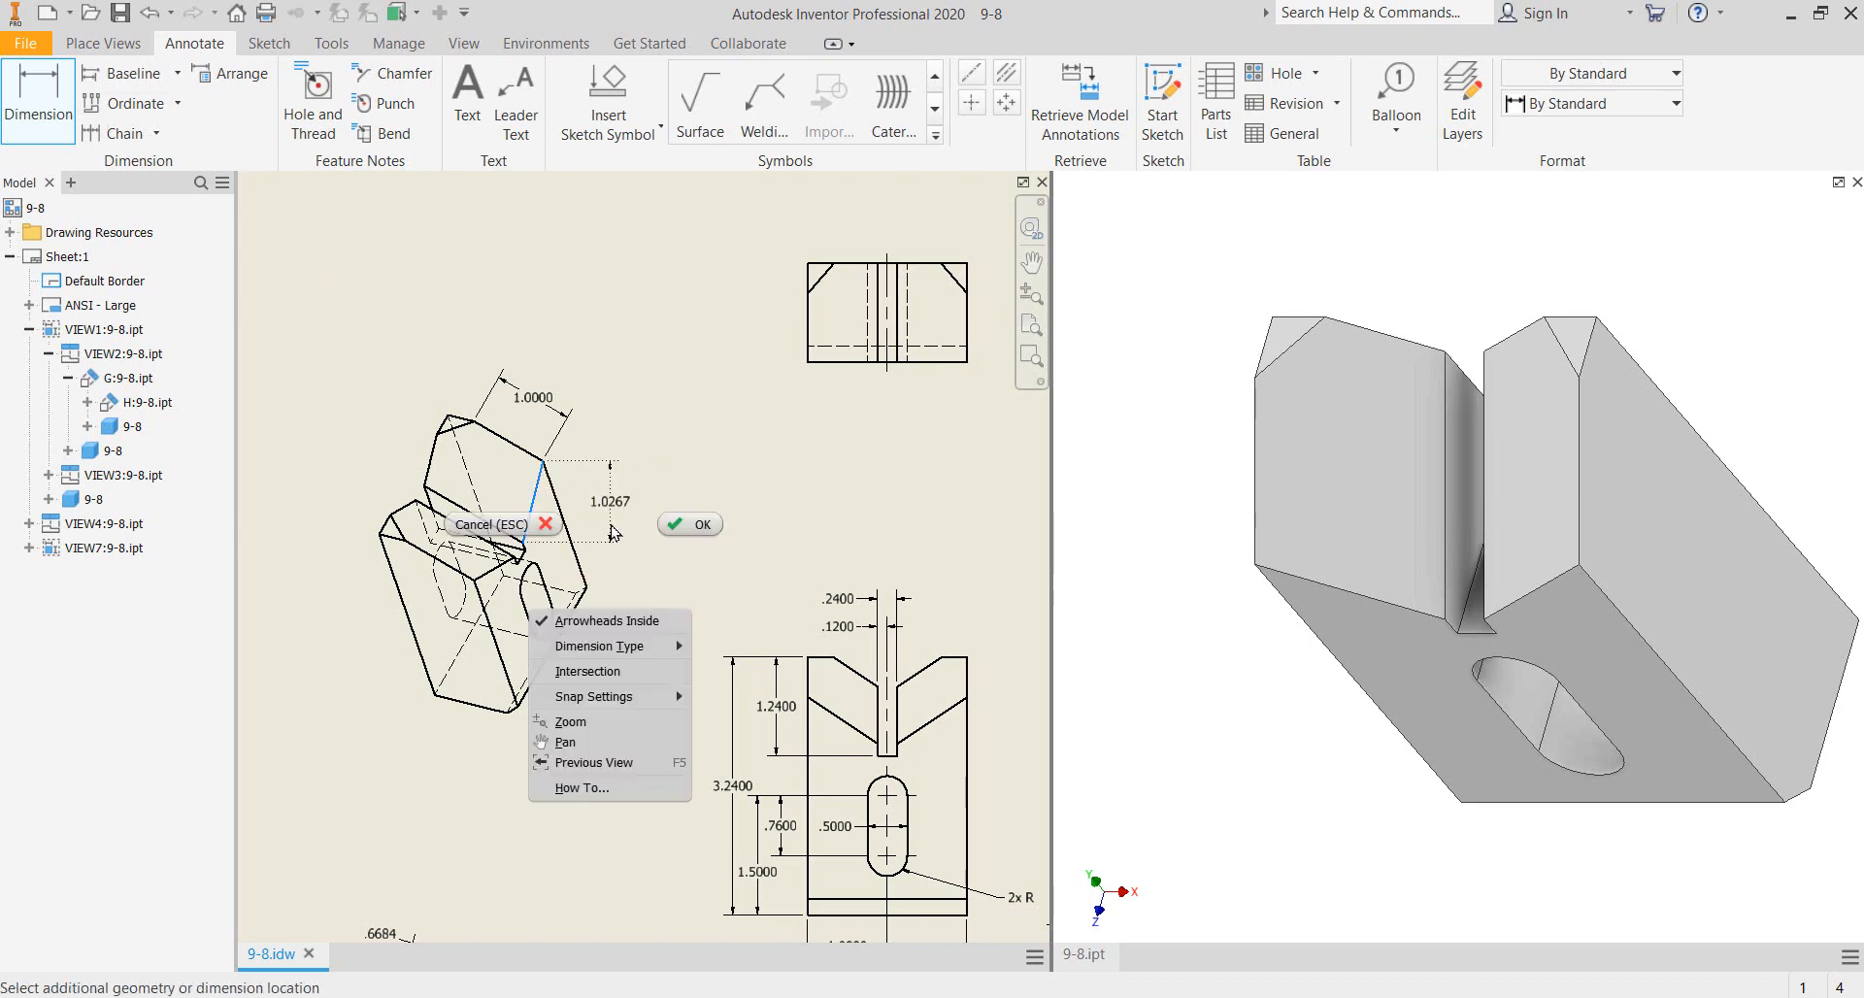
pyautogui.moveTo(635, 649)
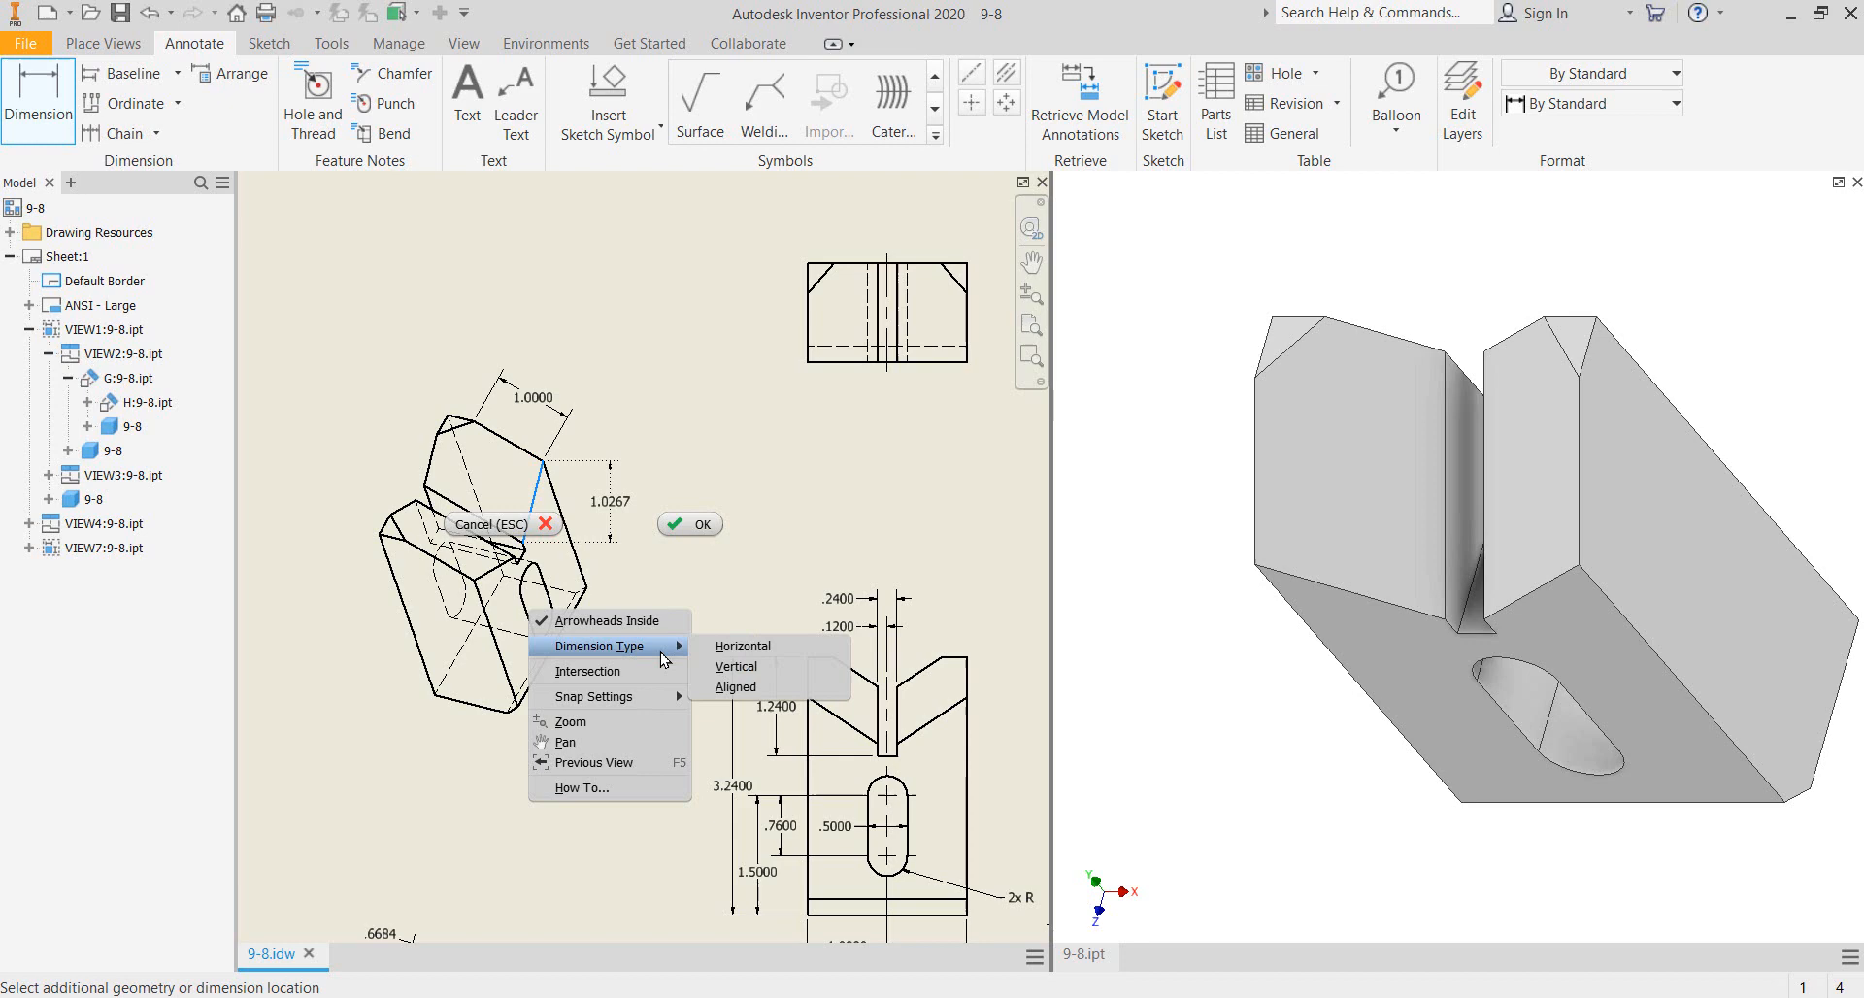
pyautogui.click(723, 689)
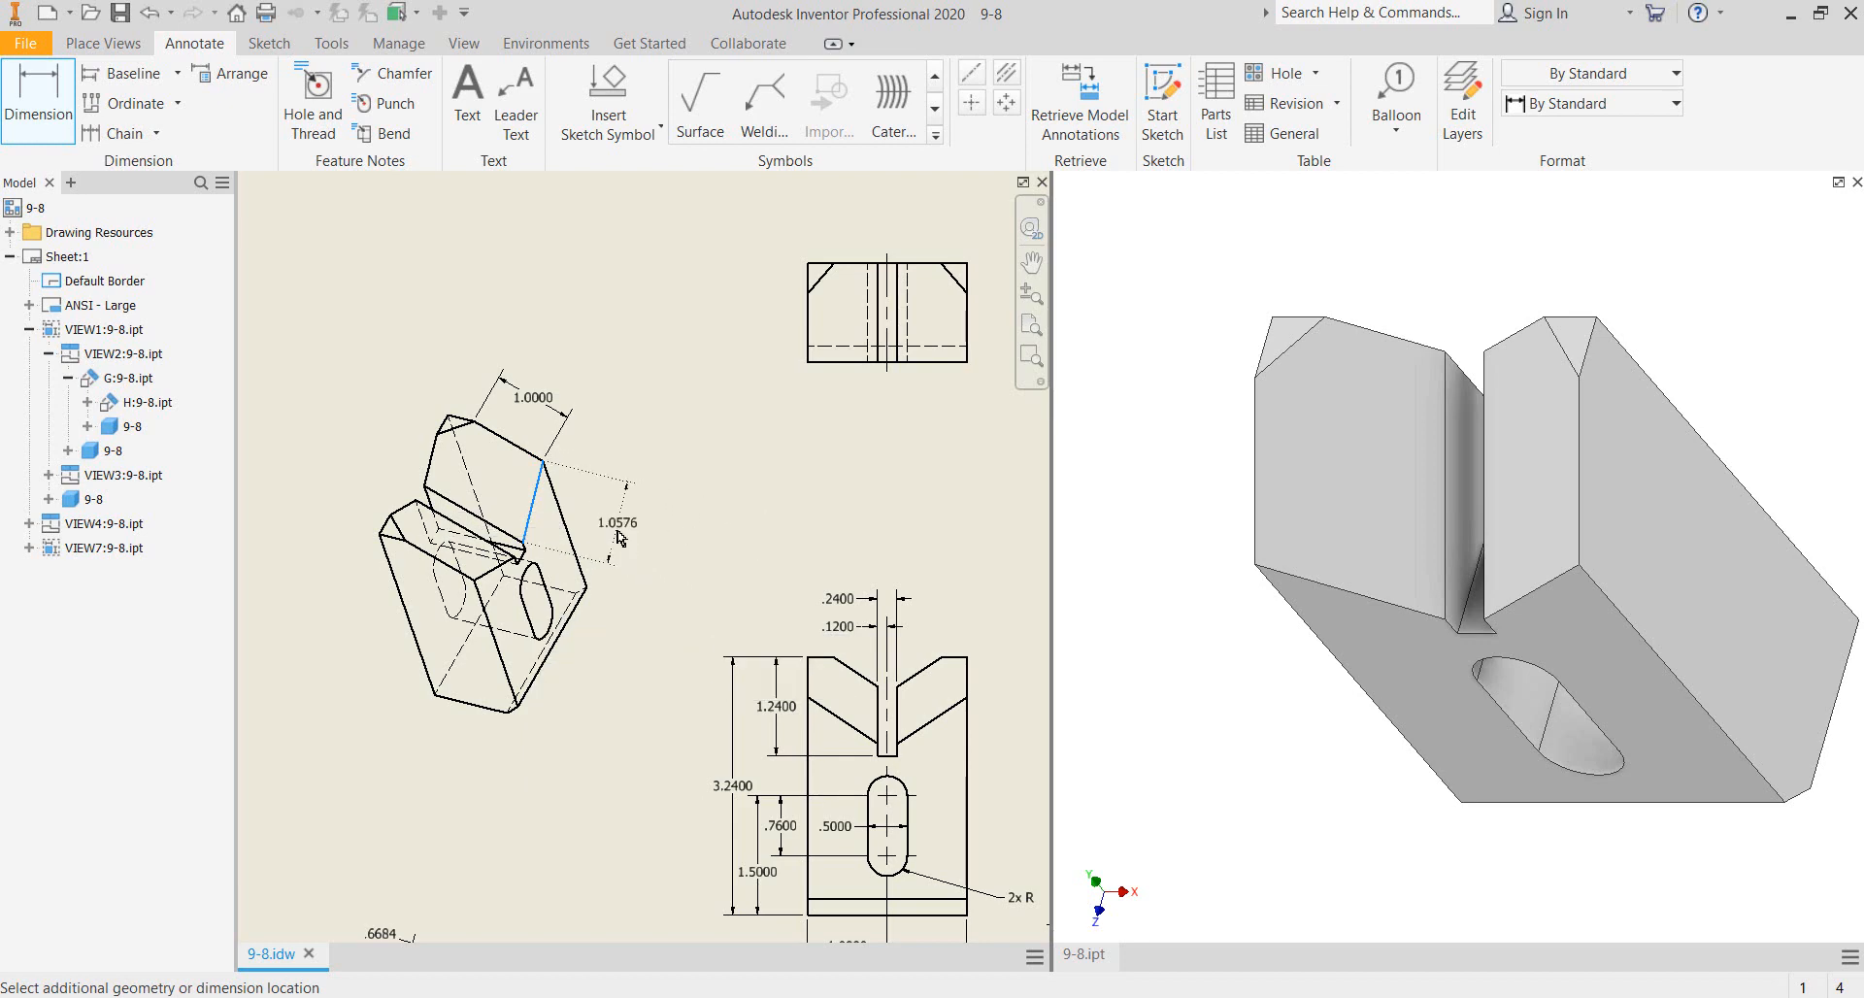
pyautogui.click(615, 530)
# - Compare the V face dimensions in the new auxiliary and custom views, and review the whole sheet and the front view's V notch
pyautogui.scroll(-2, 730, 503)
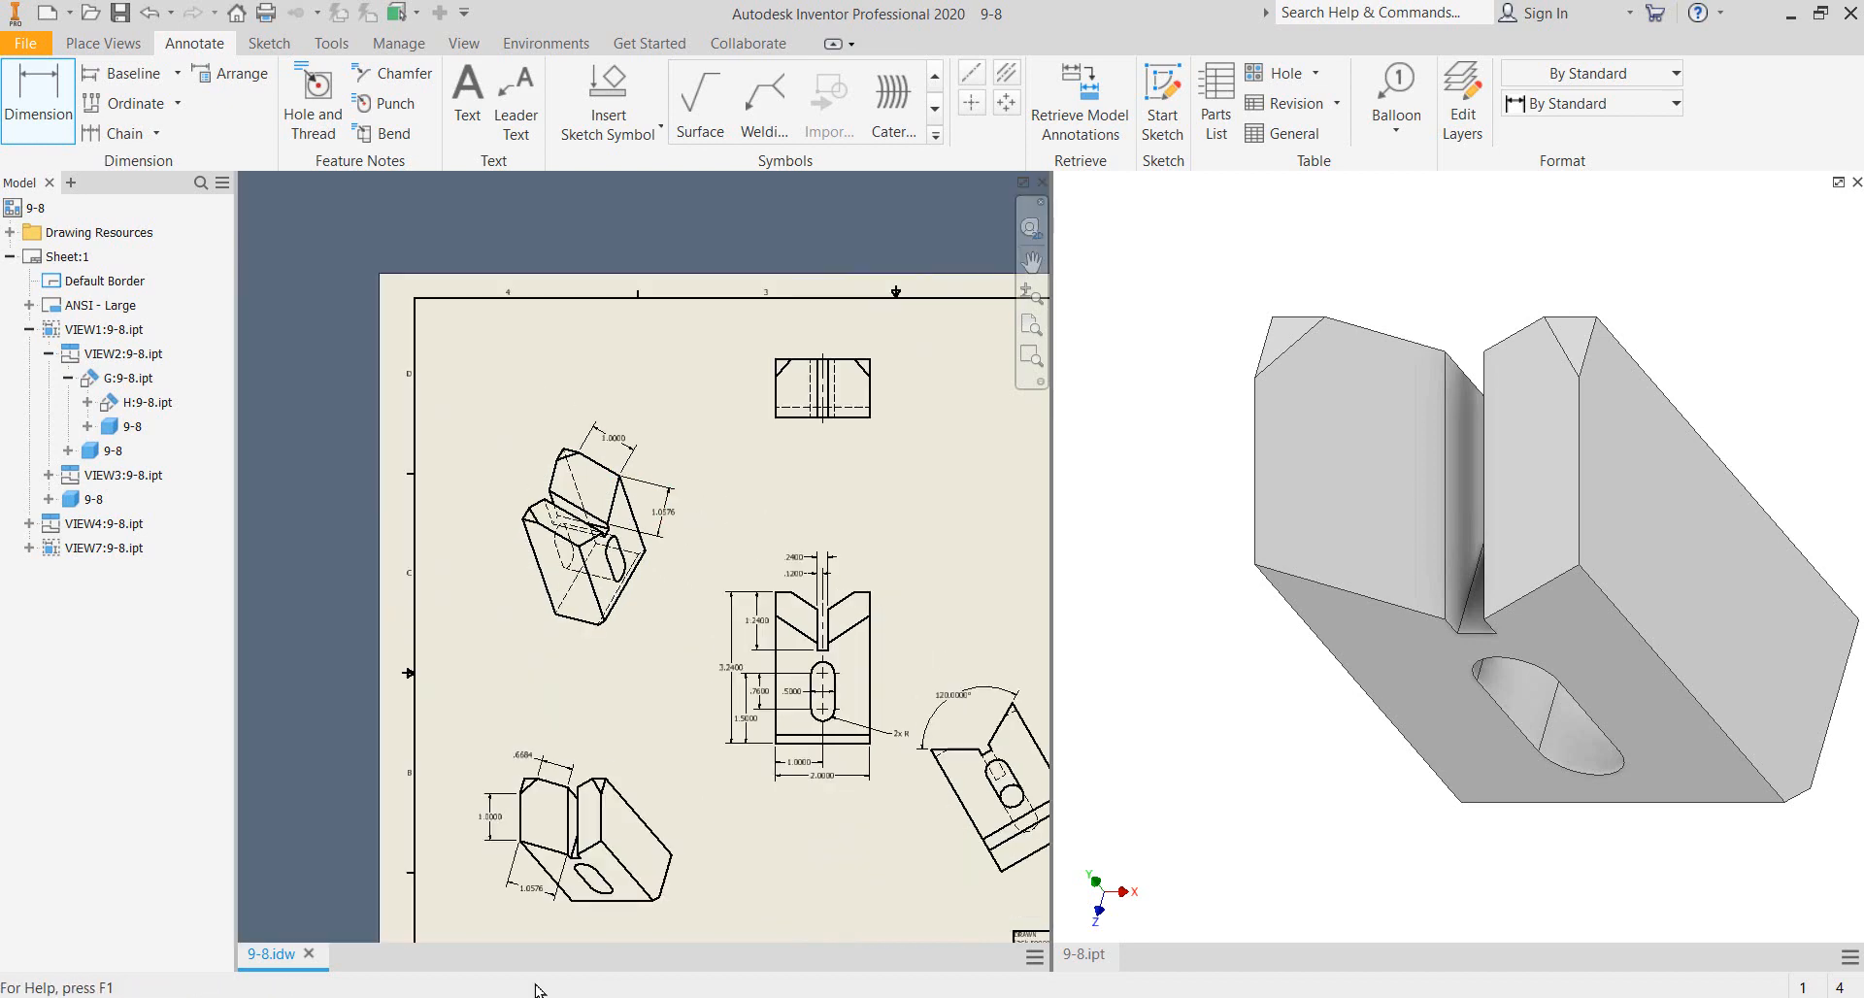
pyautogui.scroll(3, 533, 916)
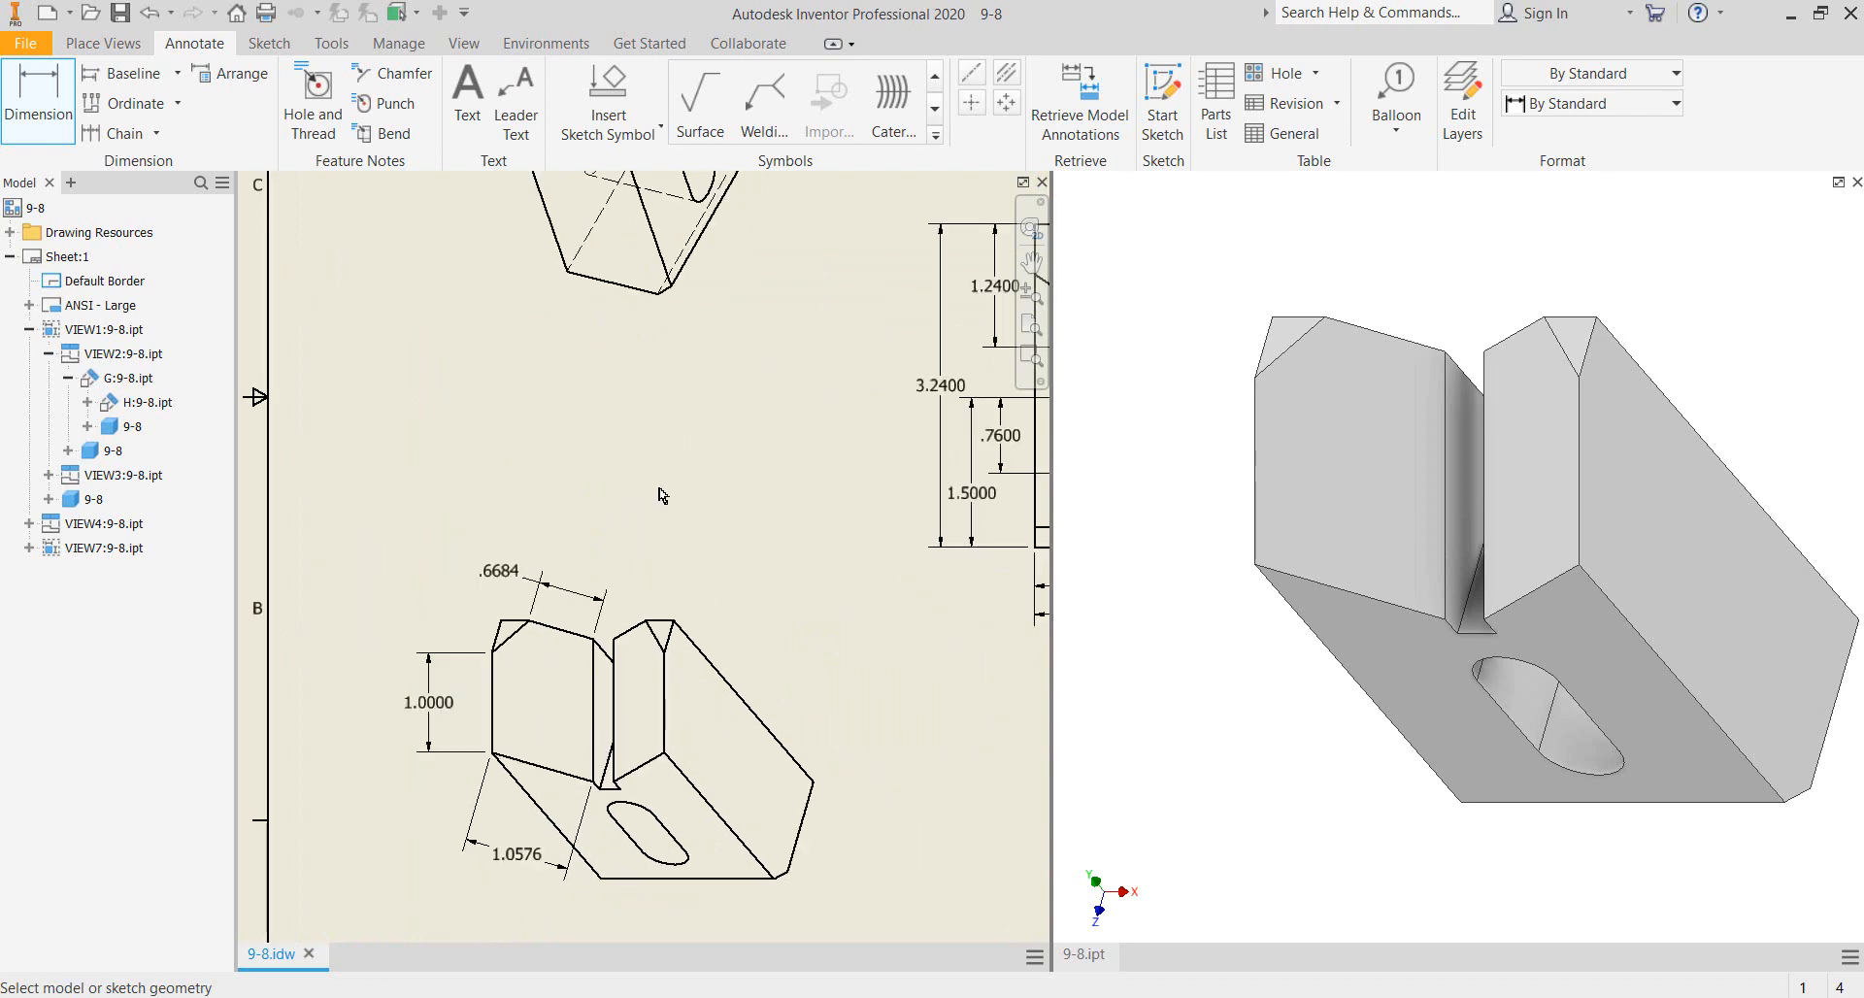
pyautogui.scroll(-3, 666, 499)
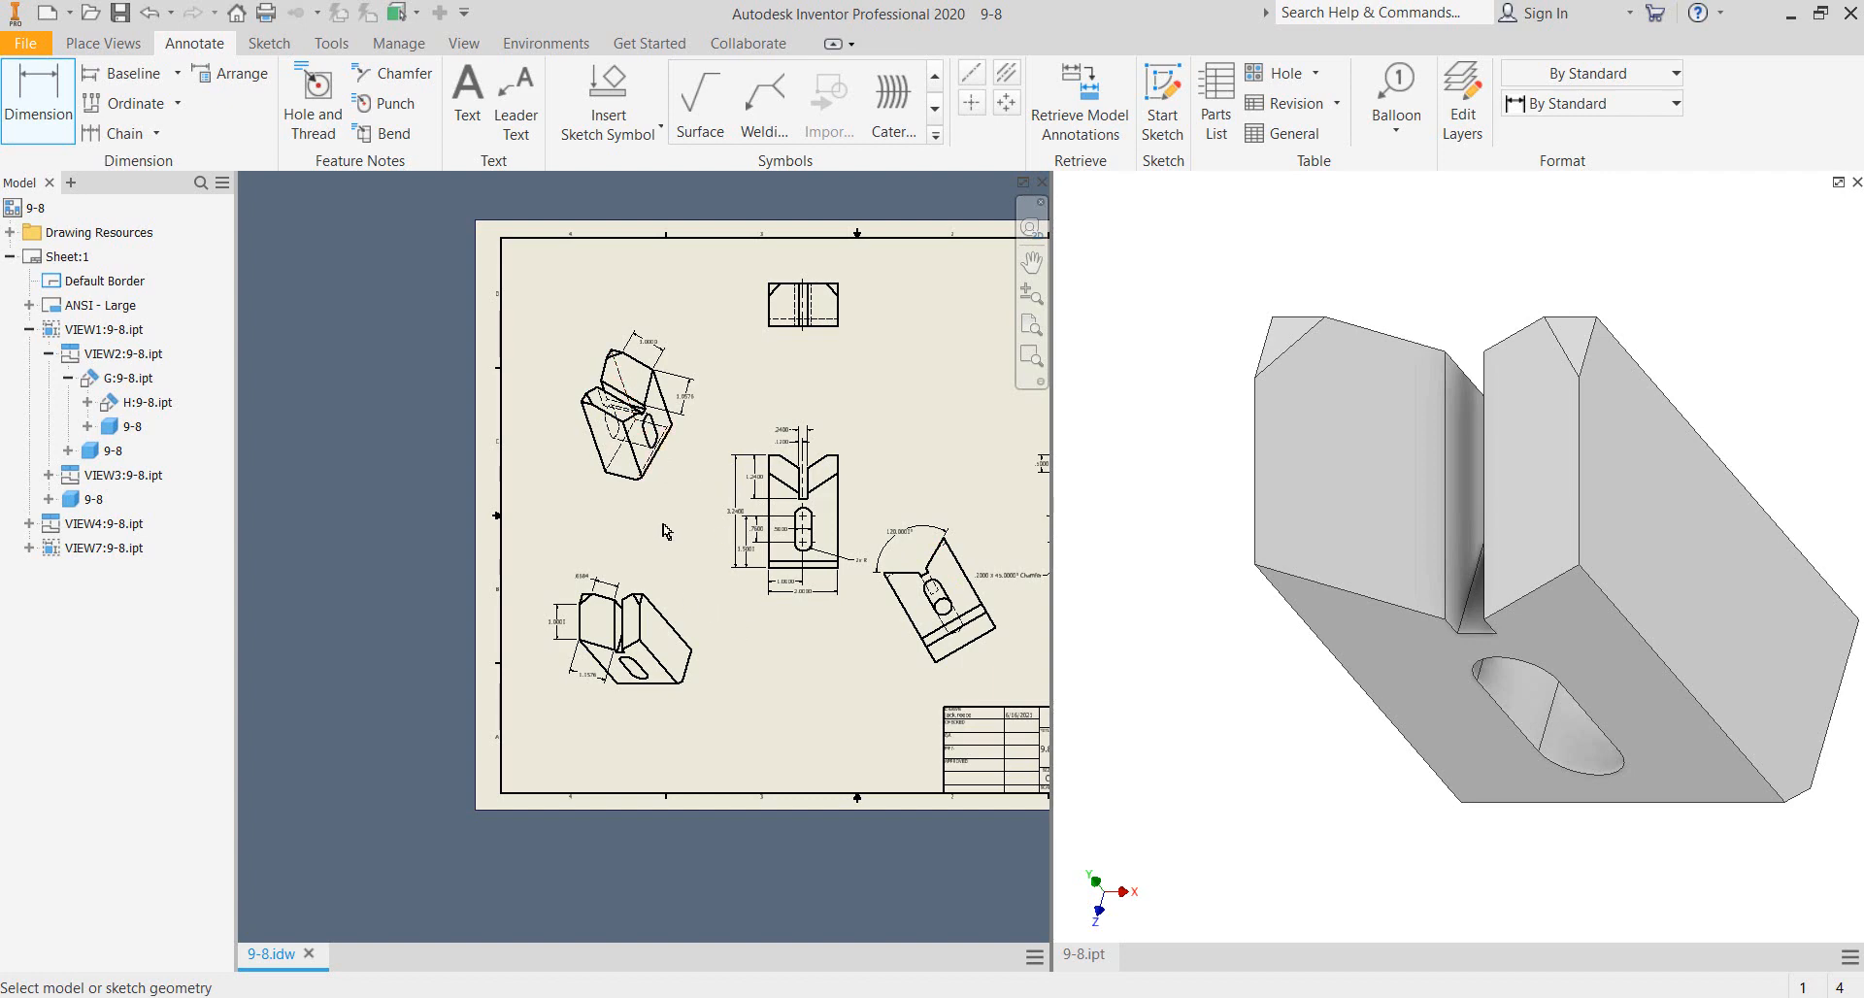
pyautogui.moveTo(663, 529); pyautogui.dragTo(604, 539, button='middle')
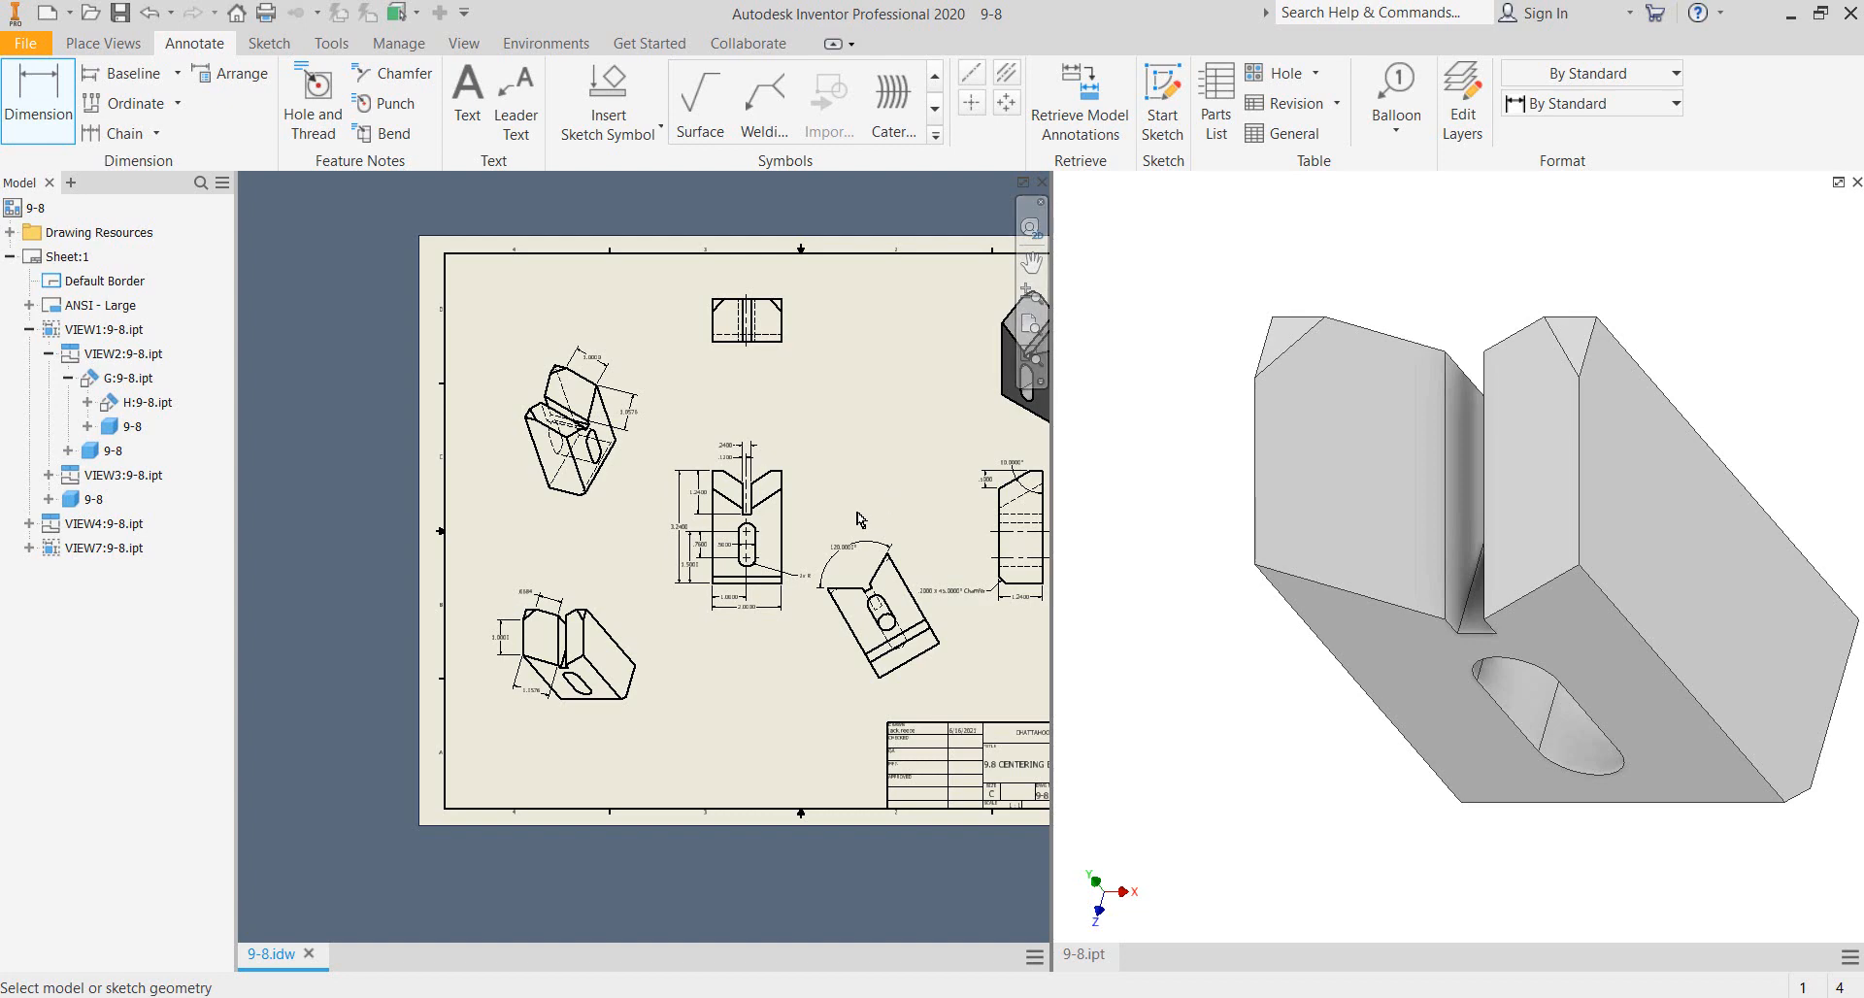
pyautogui.scroll(-3, 859, 520)
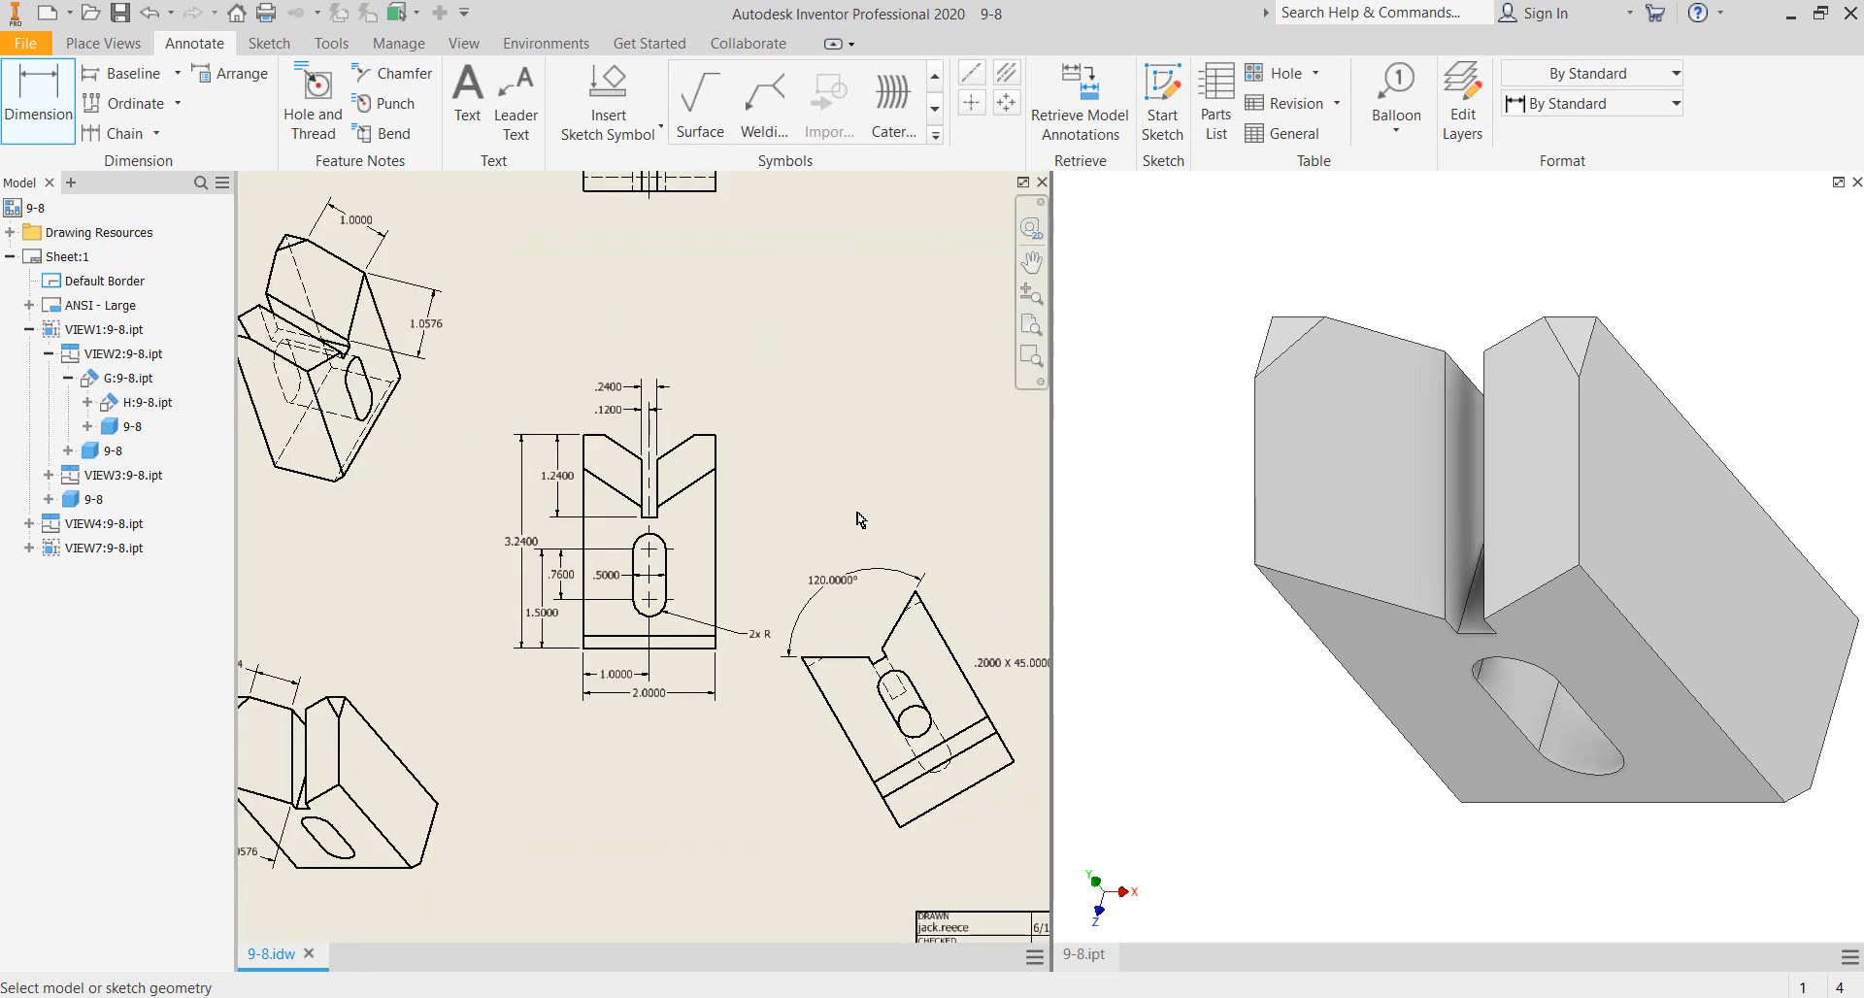
pyautogui.scroll(3, 840, 372)
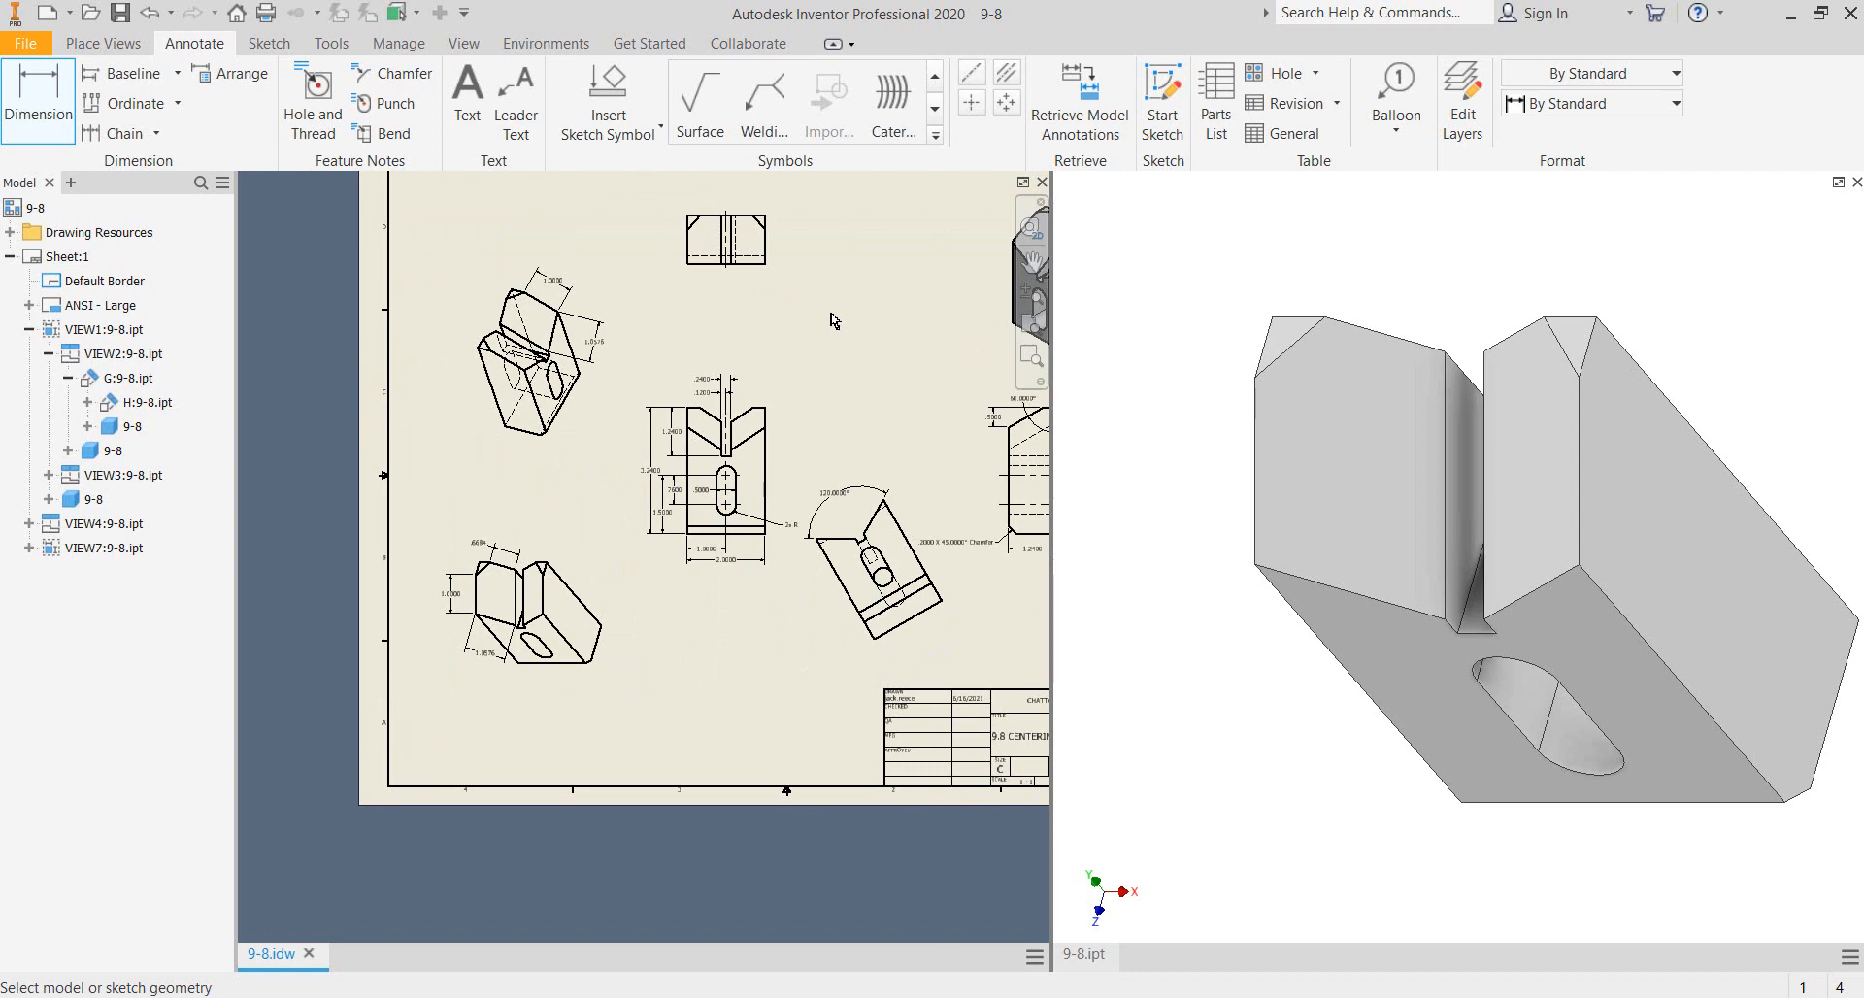
pyautogui.moveTo(832, 318); pyautogui.dragTo(725, 487, button='middle')
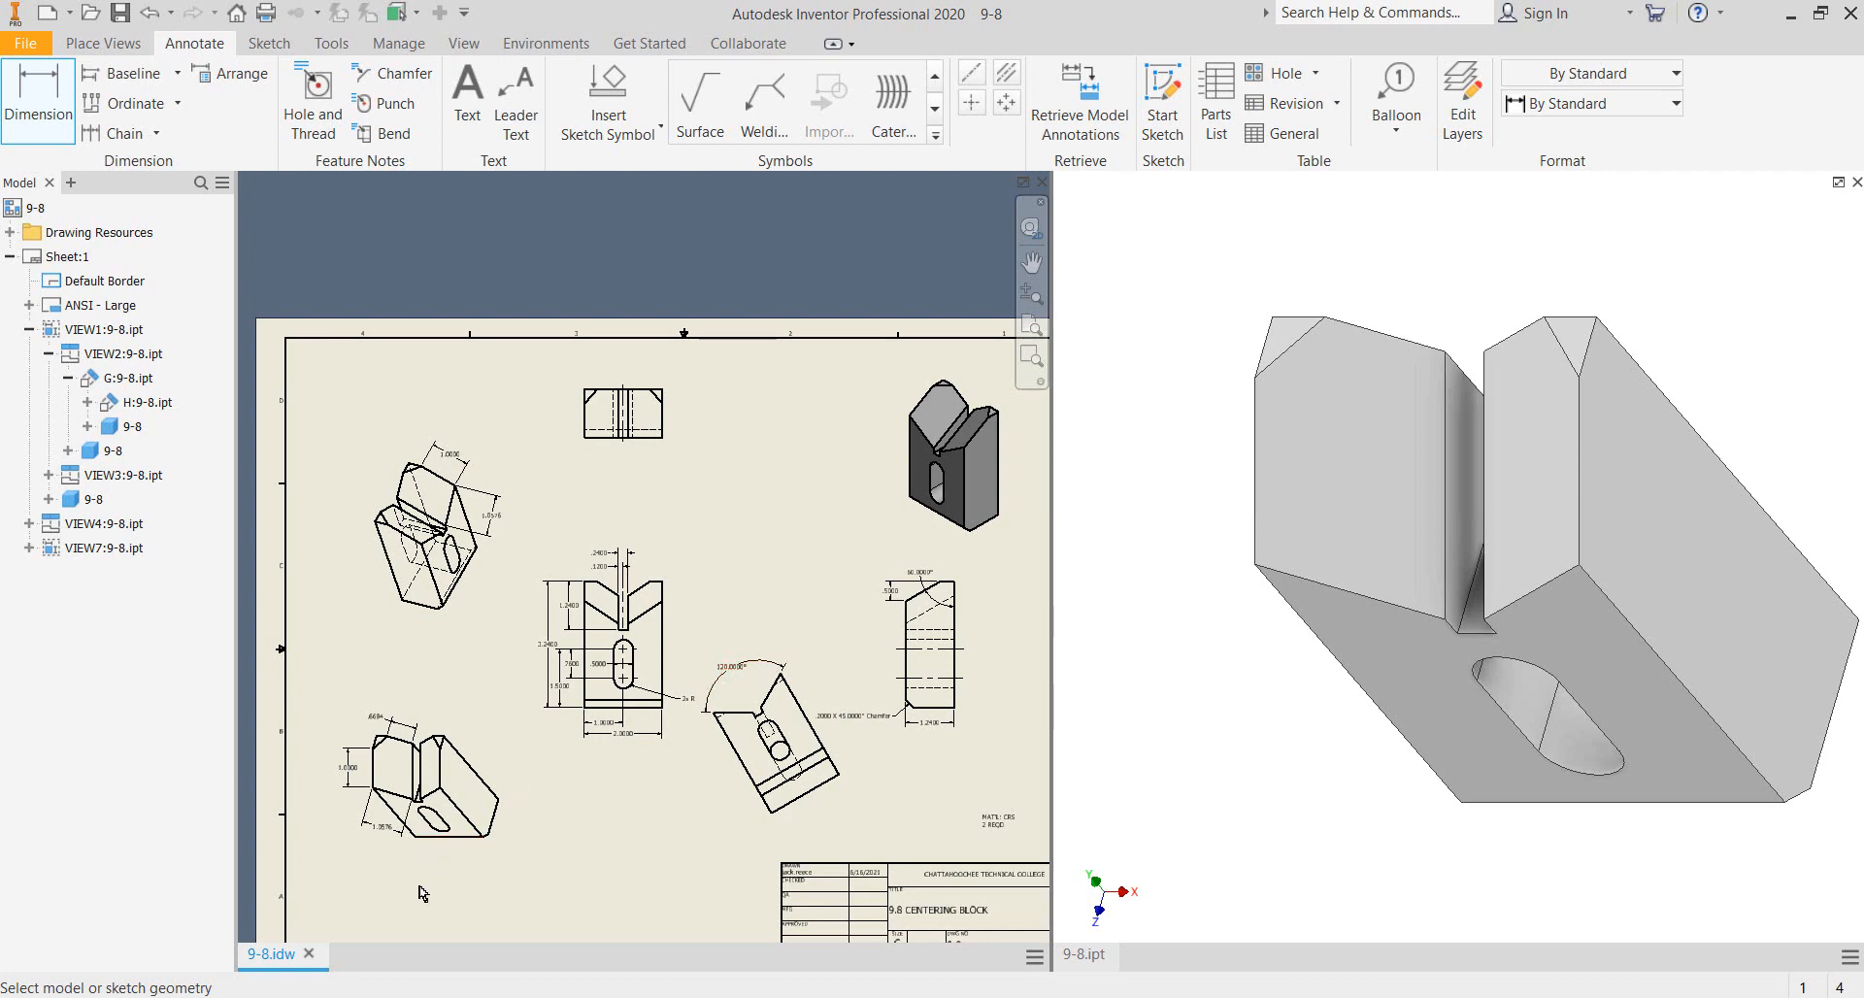
pyautogui.scroll(2, 624, 772)
pyautogui.scroll(2, 812, 457)
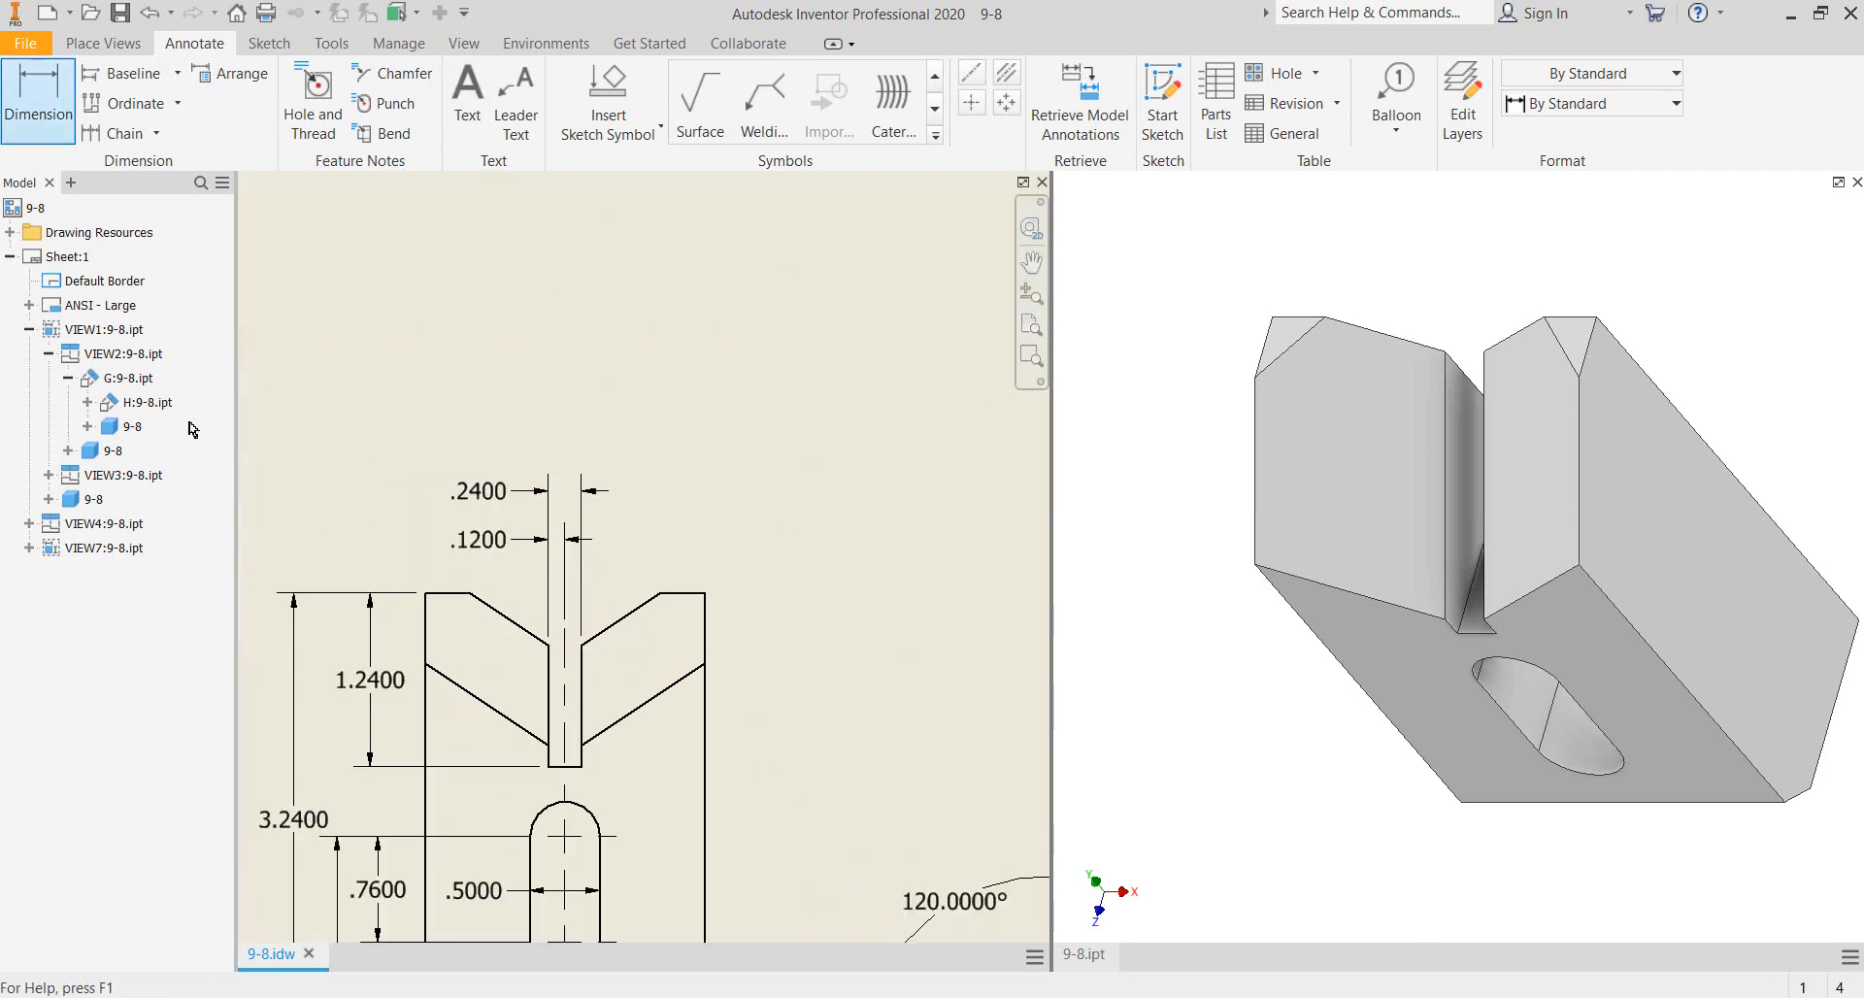
pyautogui.click(39, 97)
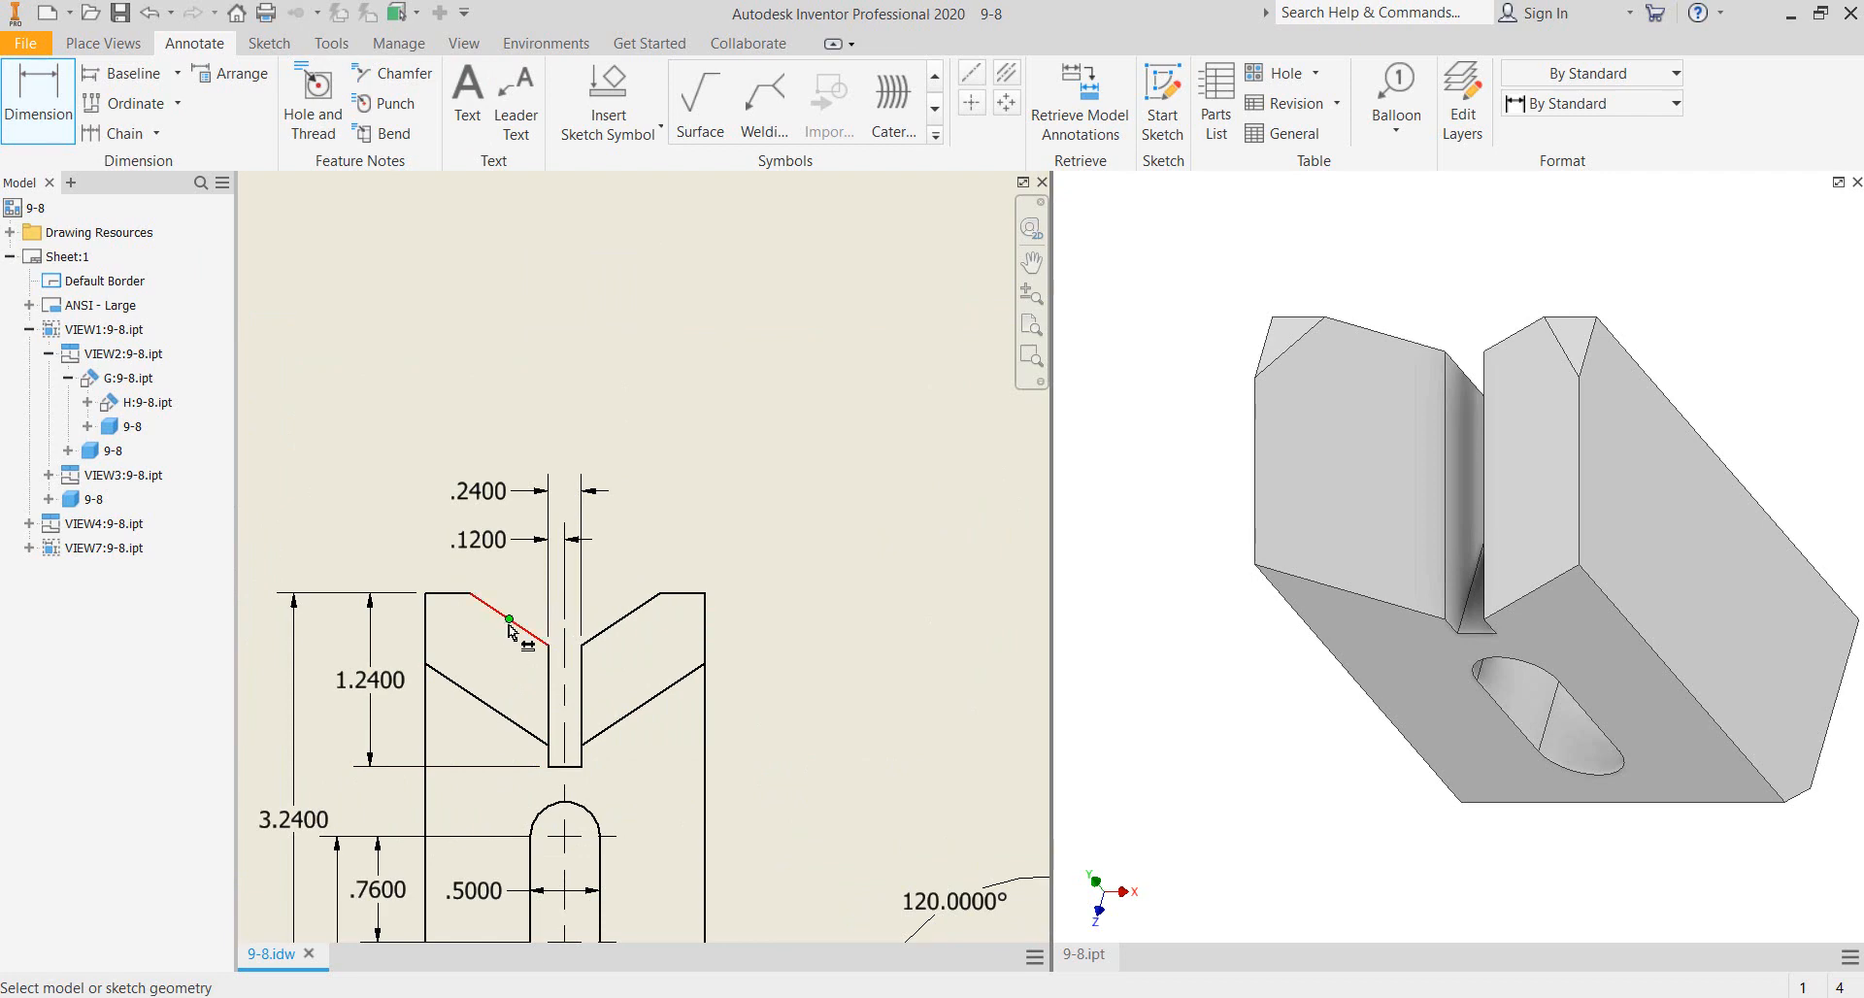
pyautogui.click(484, 701)
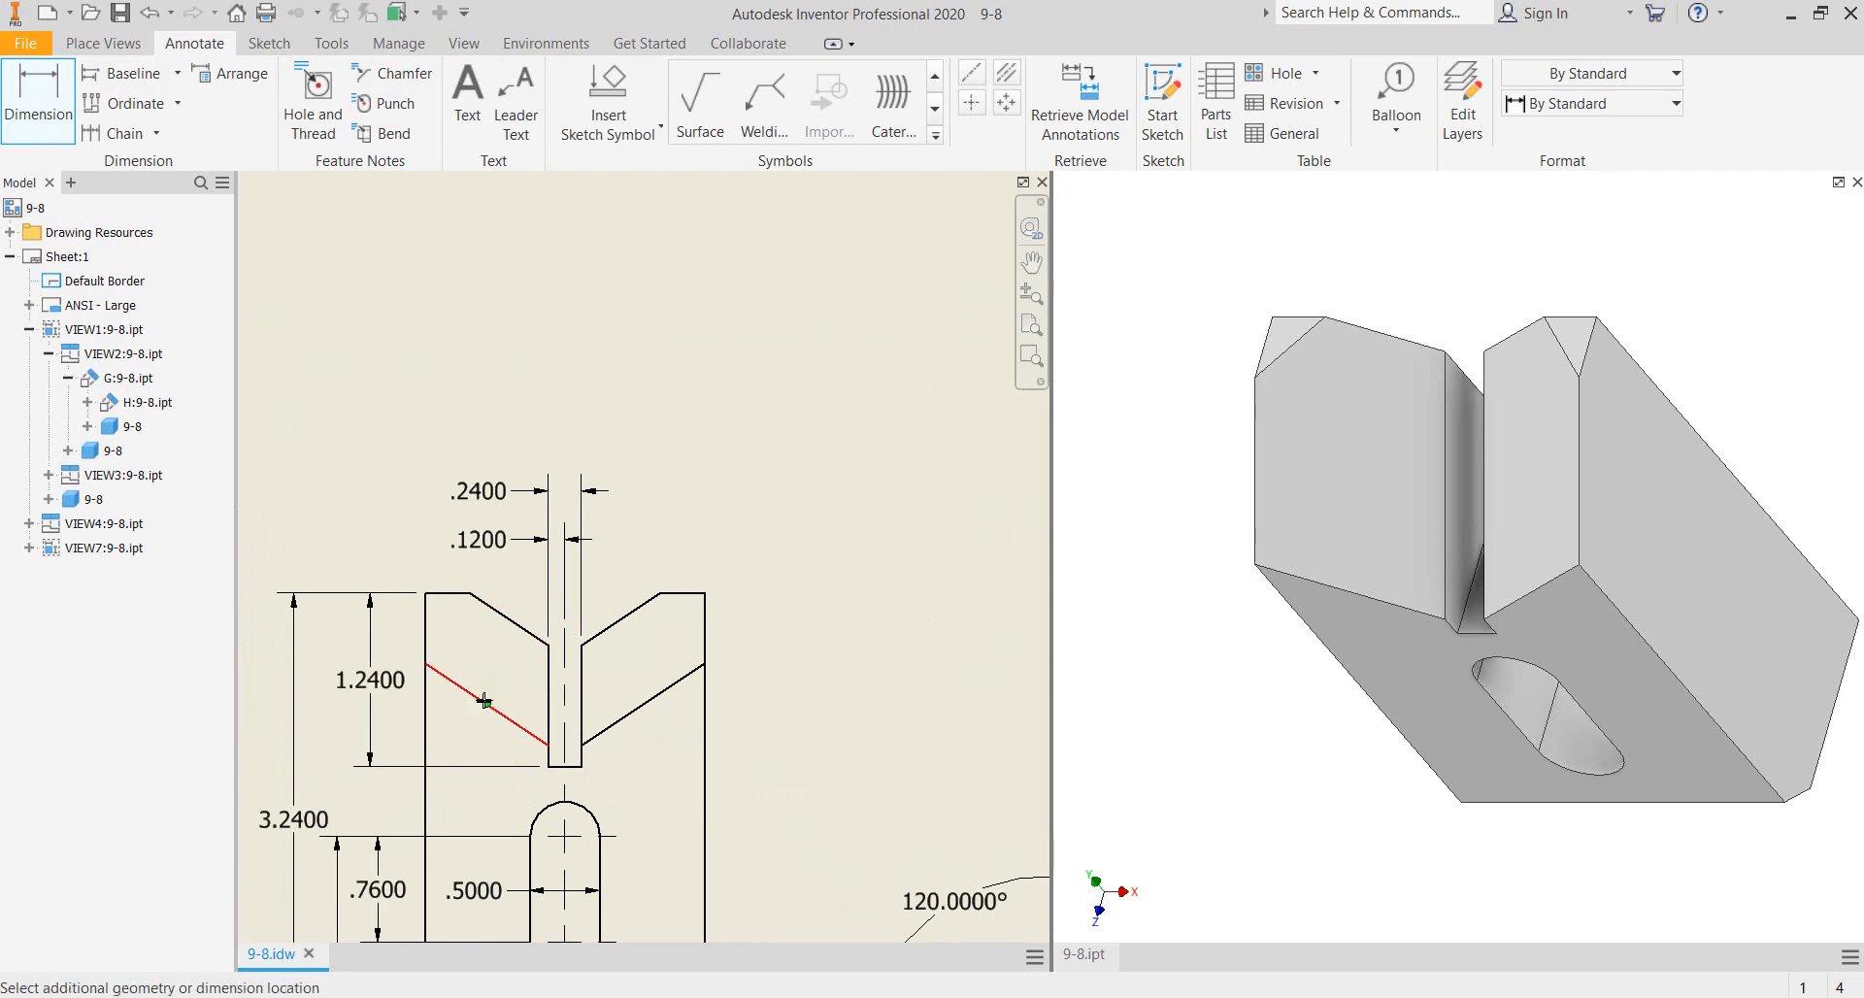
pyautogui.click(668, 689)
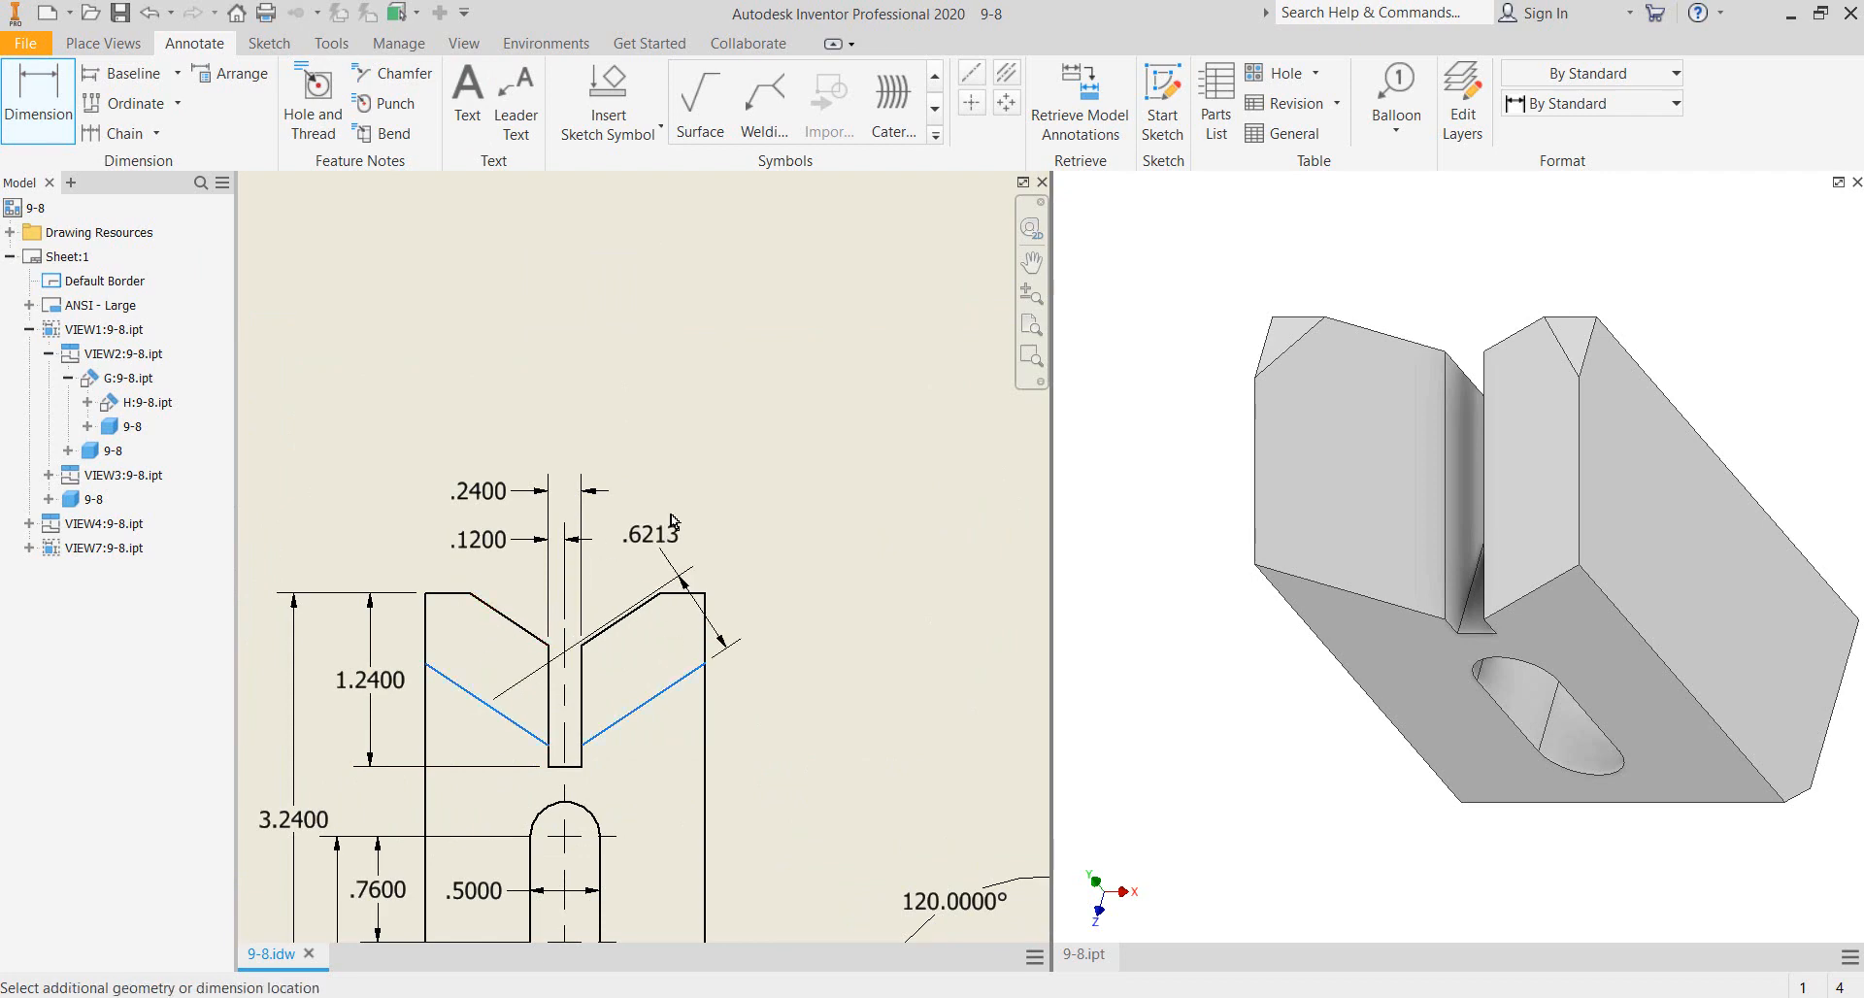
pyautogui.press('Escape')
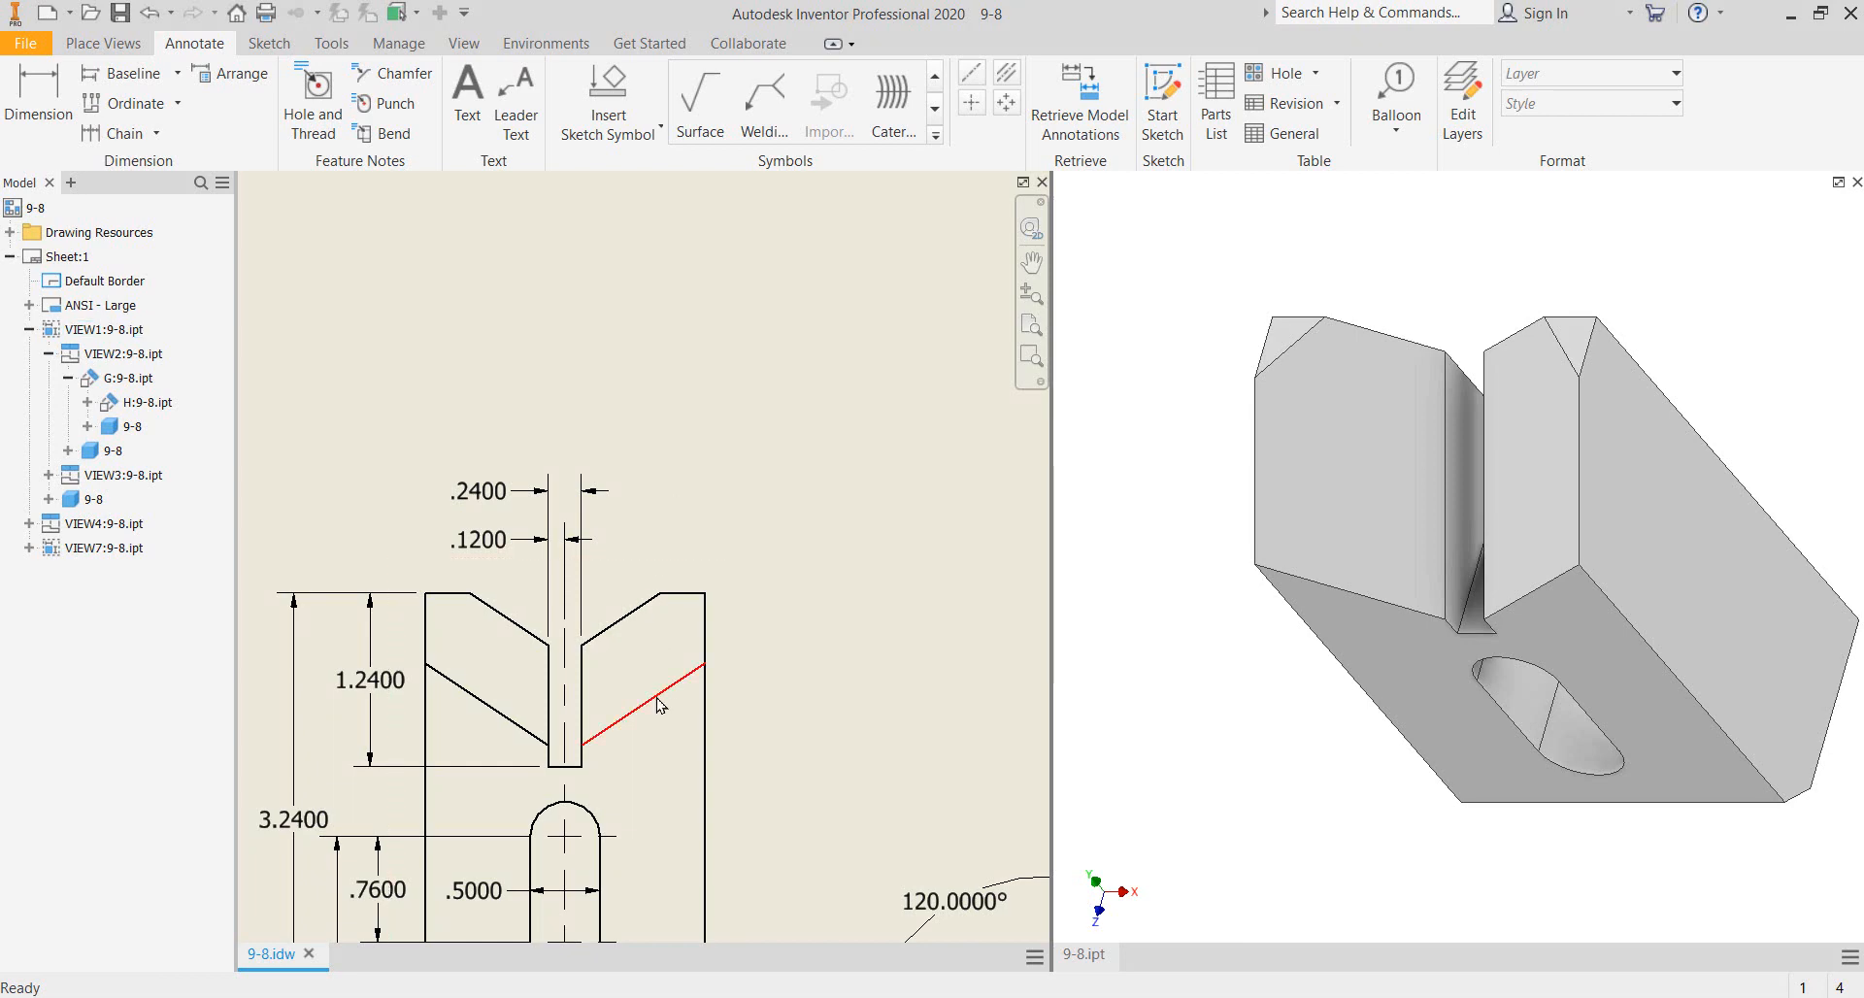
# - Add an angular dimension between the two lower V edges in the front view, placing it above the slot width dimensions
pyautogui.click(39, 85)
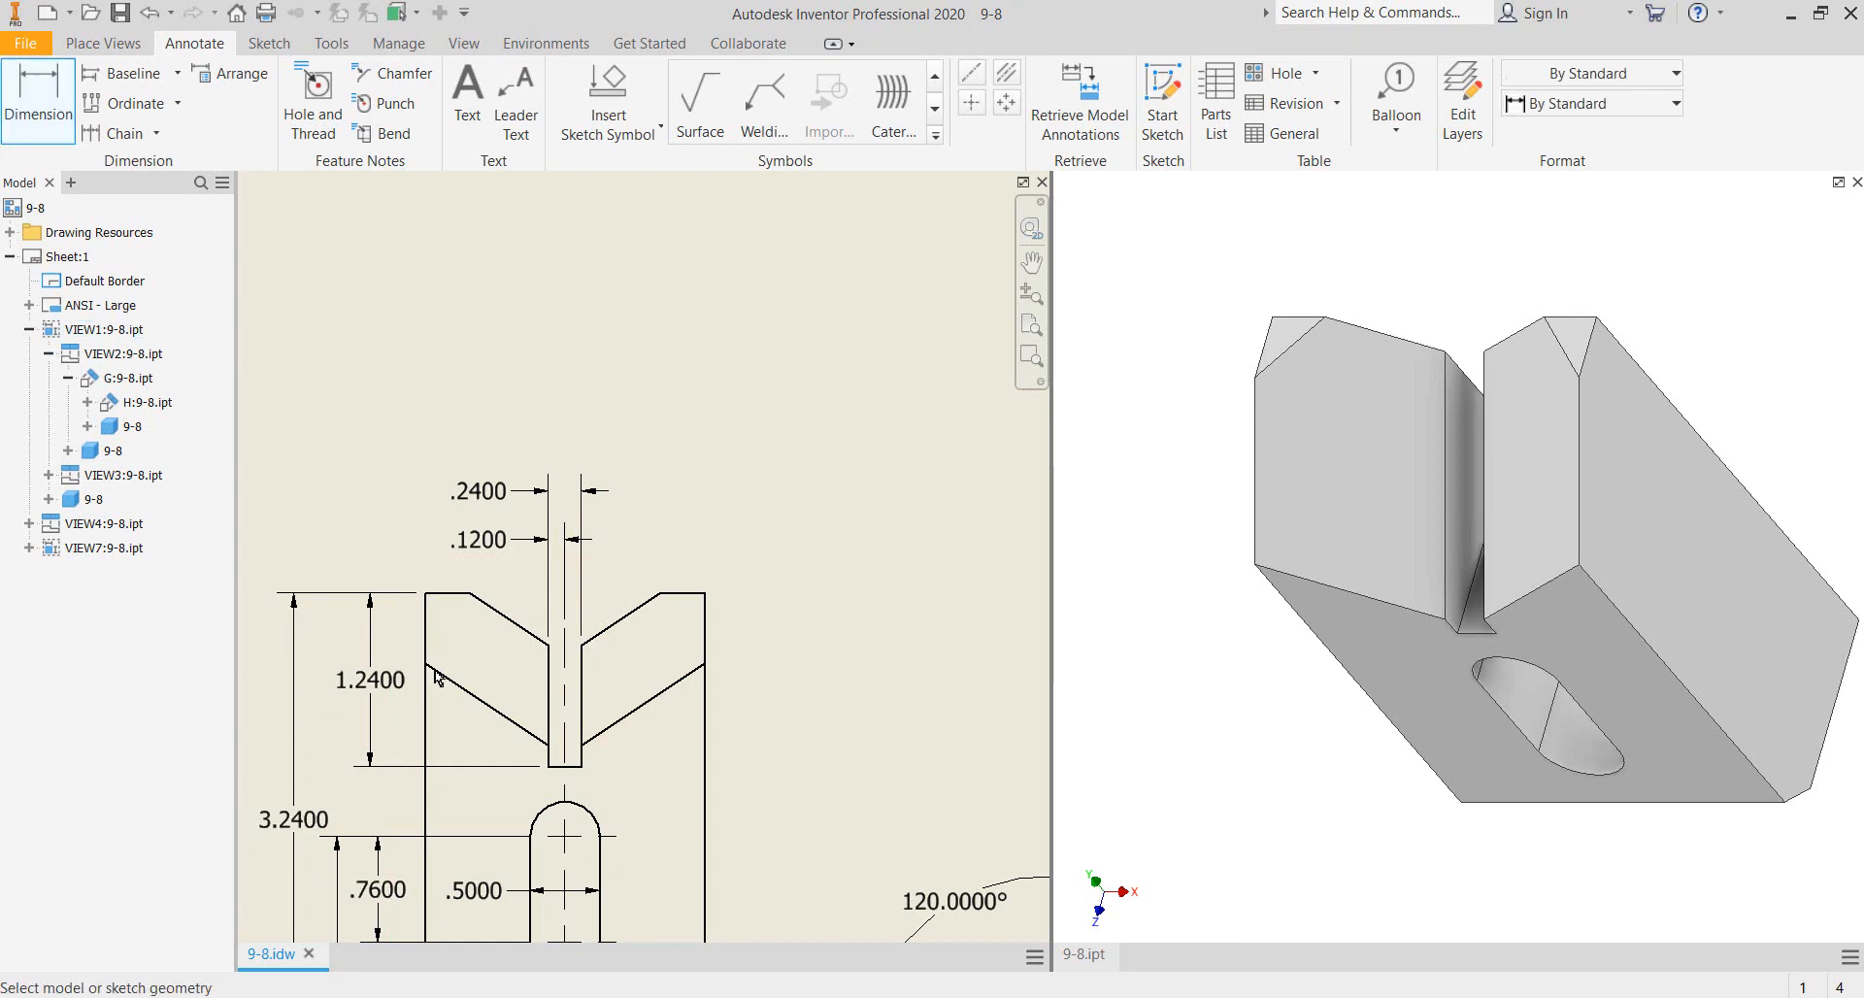
pyautogui.click(486, 703)
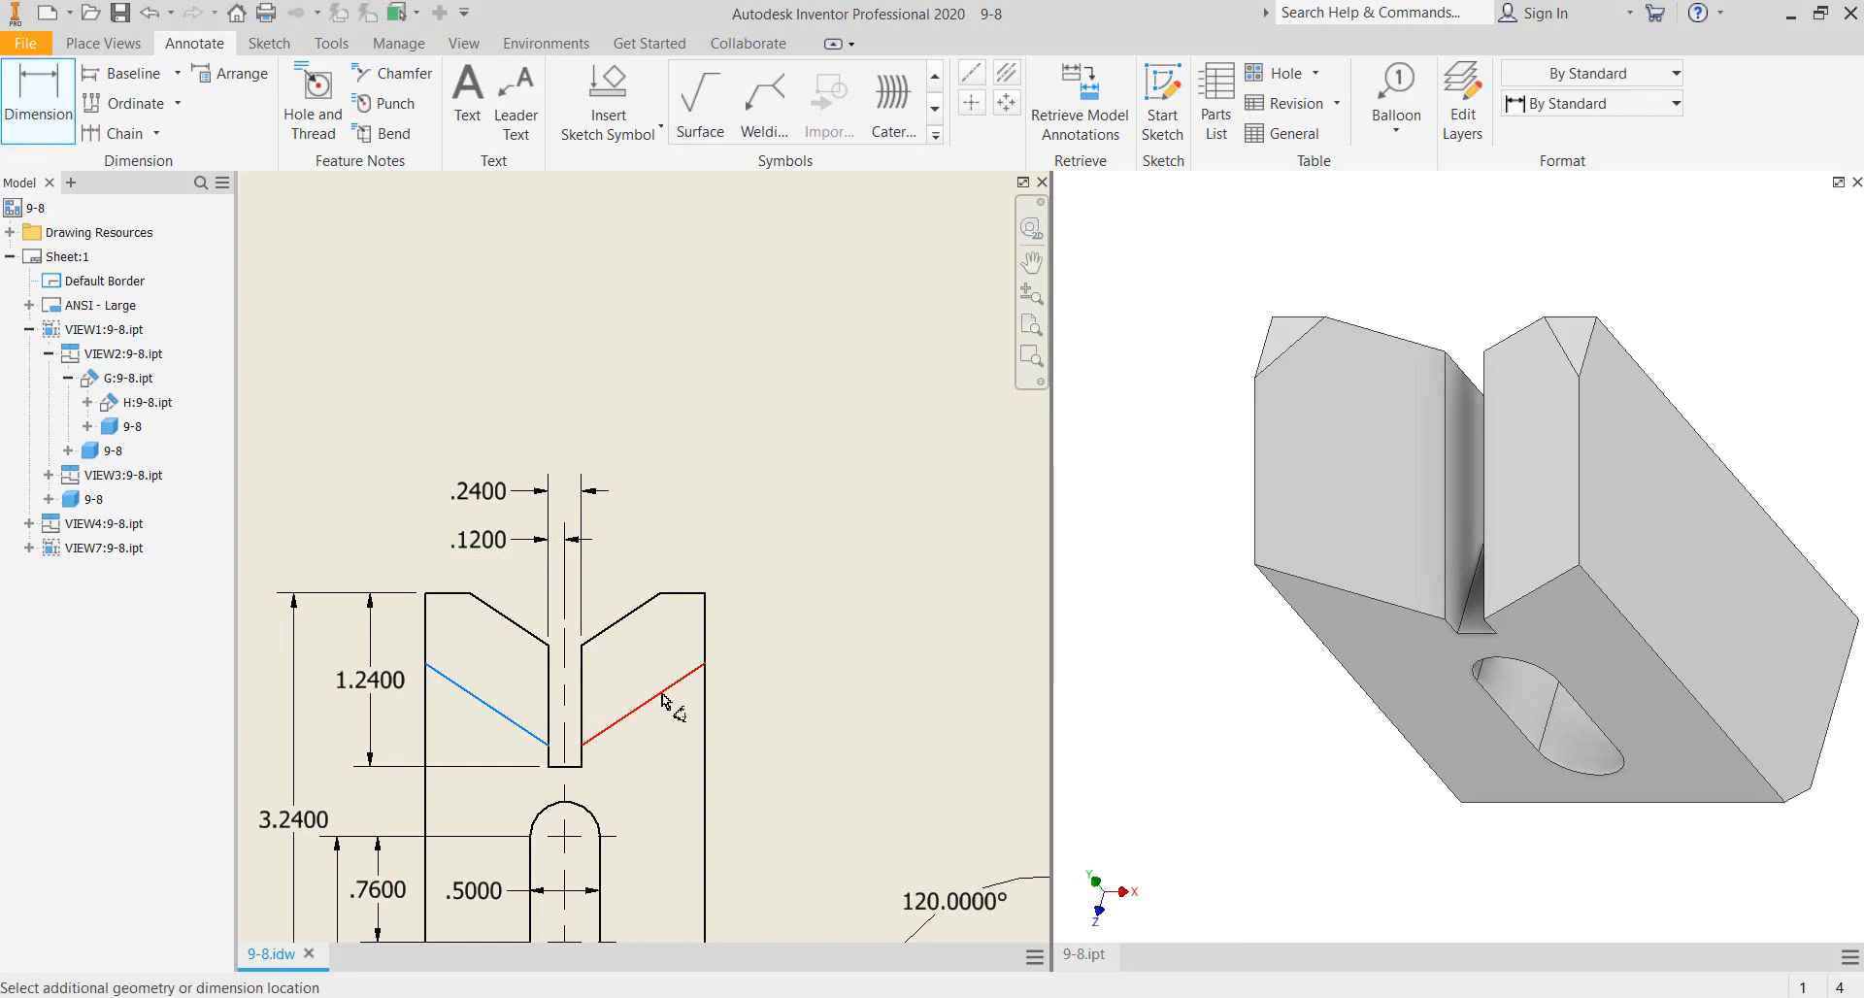
pyautogui.click(660, 695)
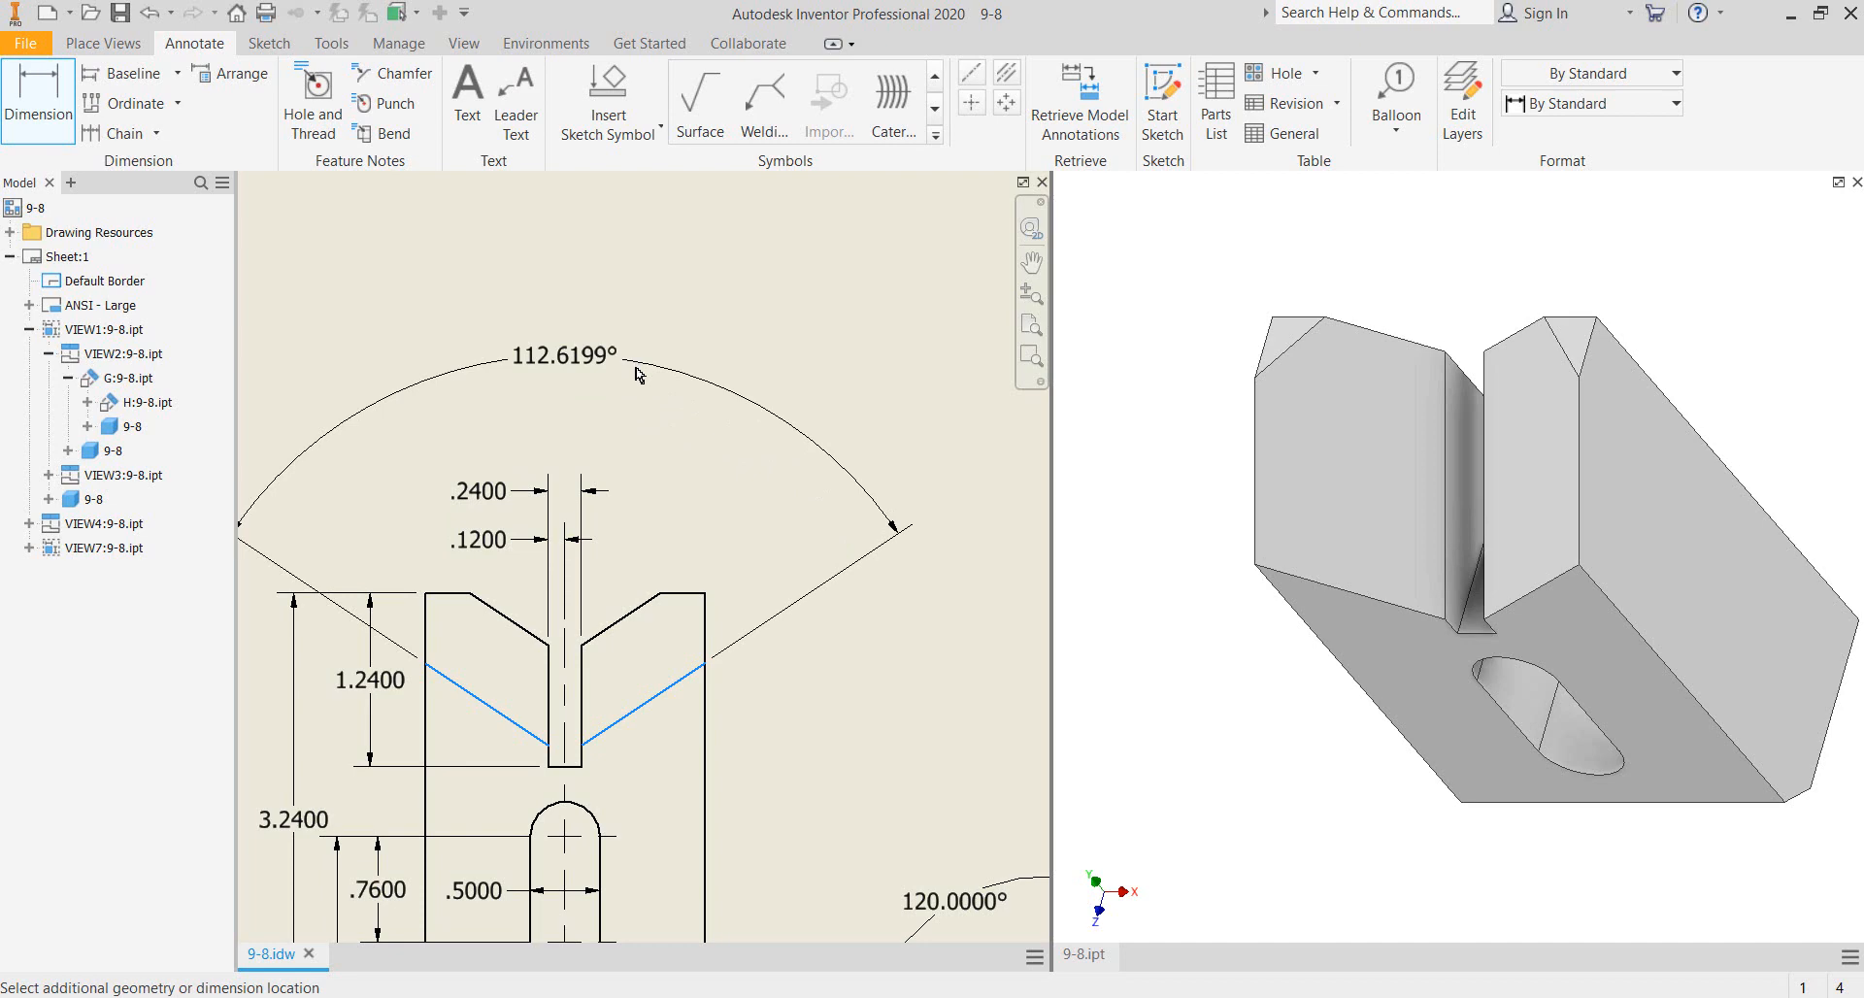
pyautogui.click(634, 408)
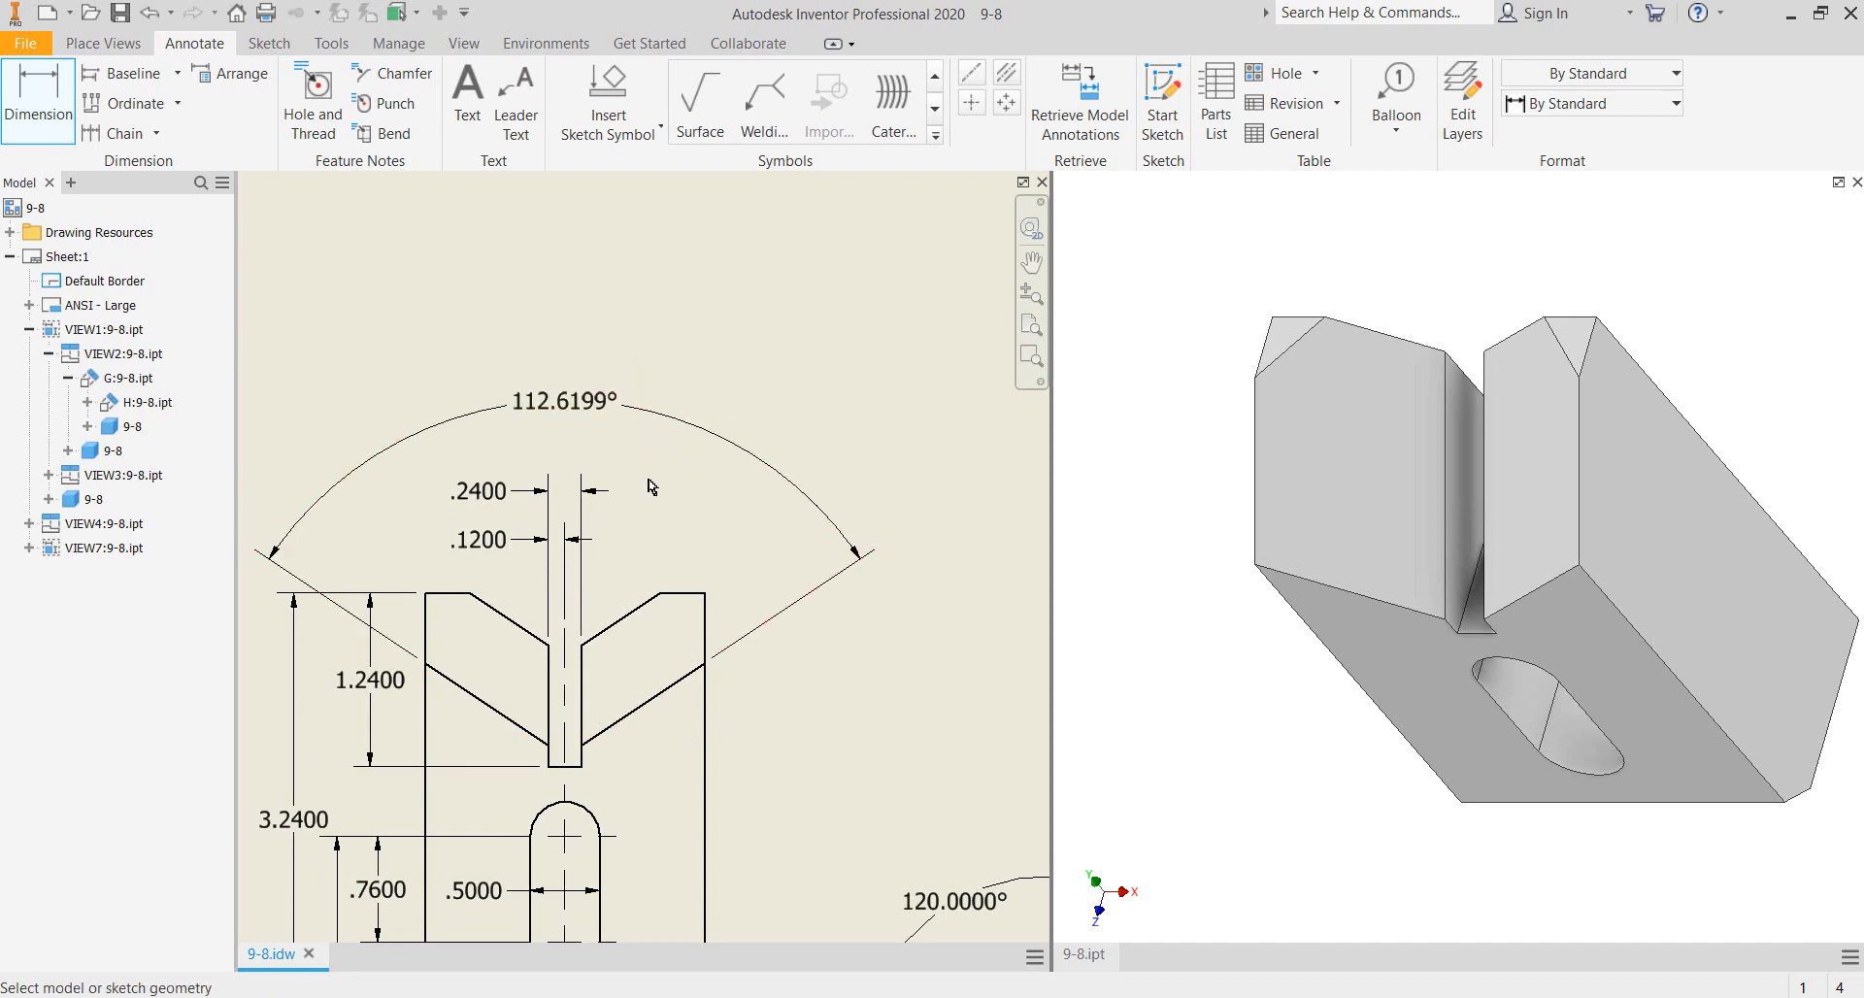
pyautogui.press('Escape')
# - Set the front view's V angle dimension to the Reference tolerance method
pyautogui.rightClick(698, 428)
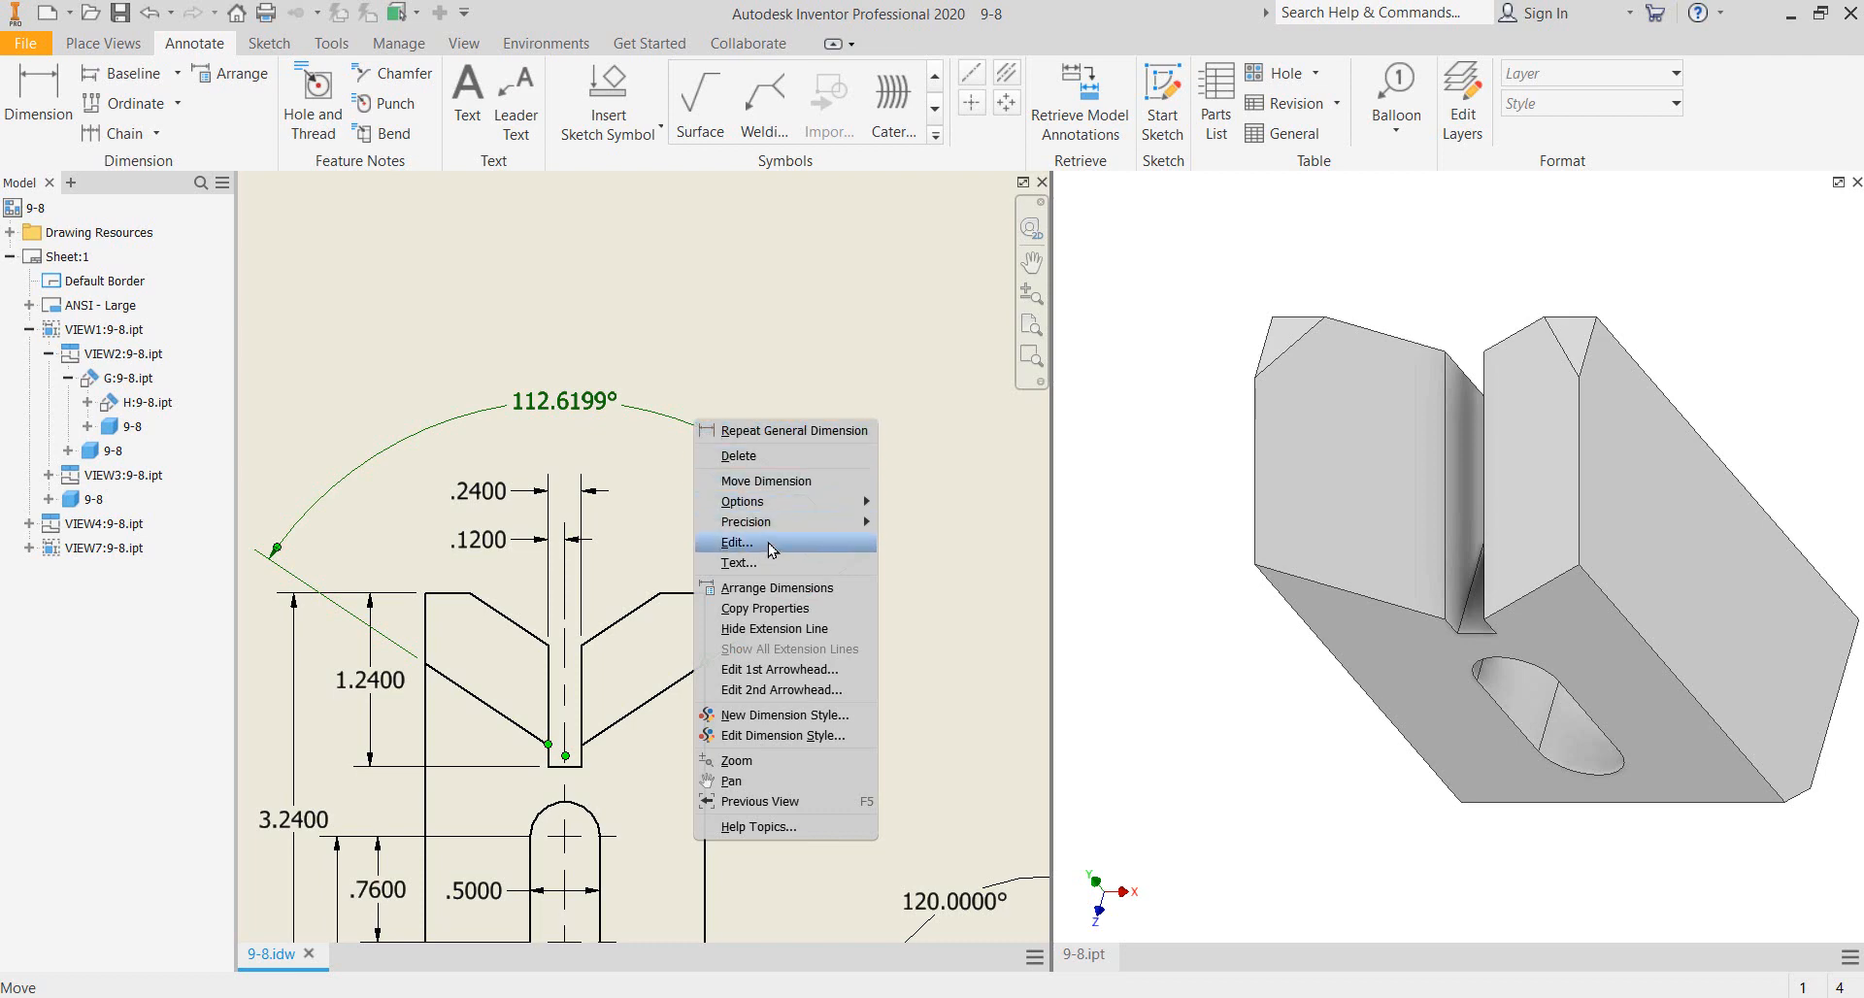
pyautogui.click(737, 542)
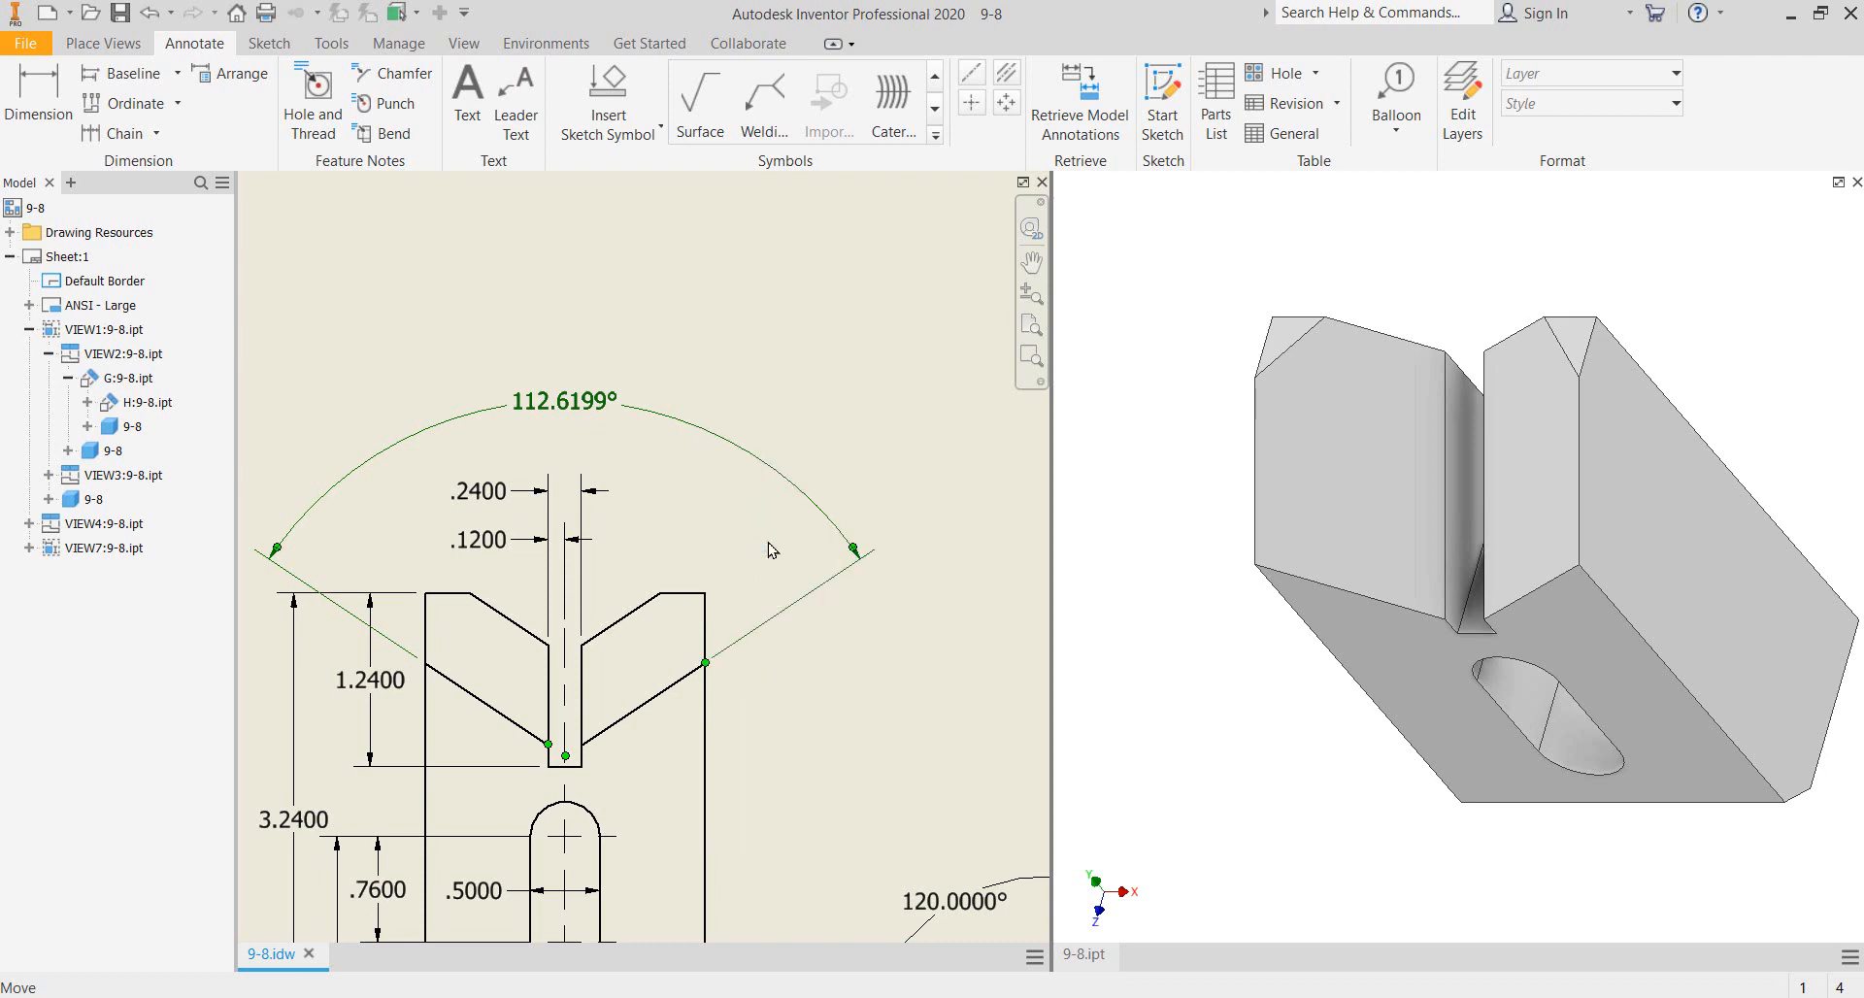
pyautogui.click(380, 231)
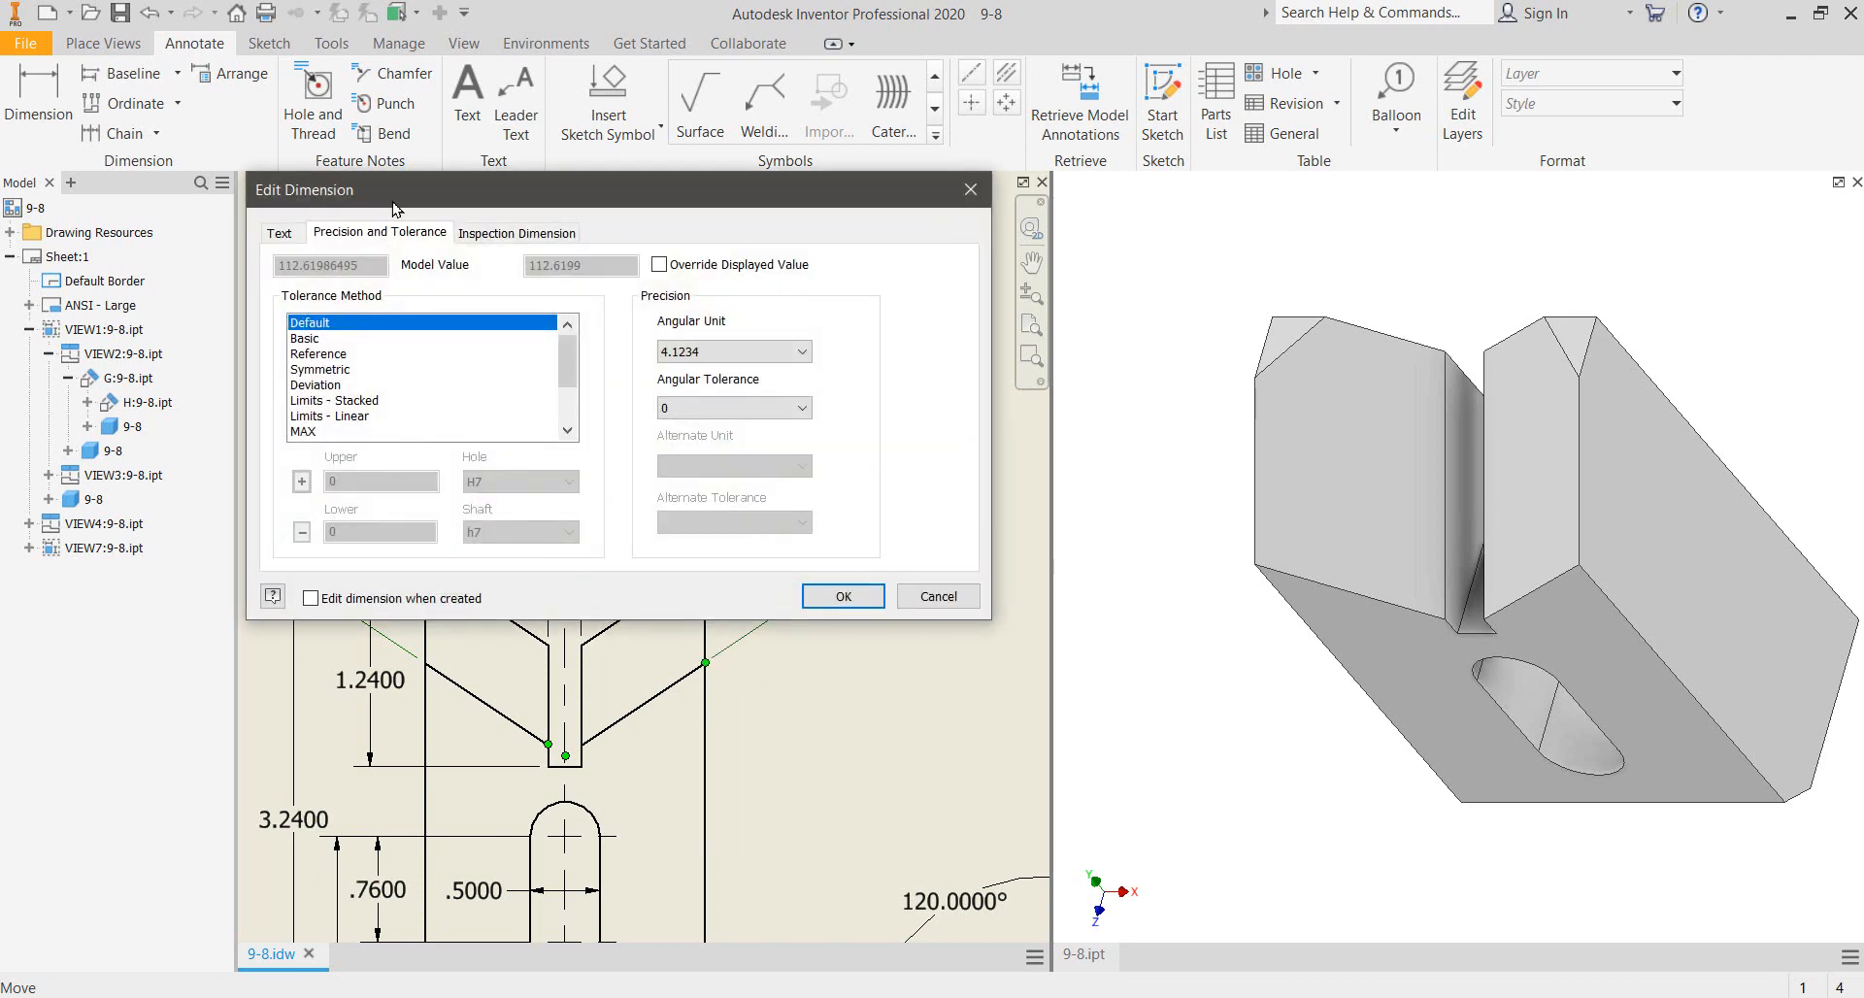
pyautogui.click(536, 235)
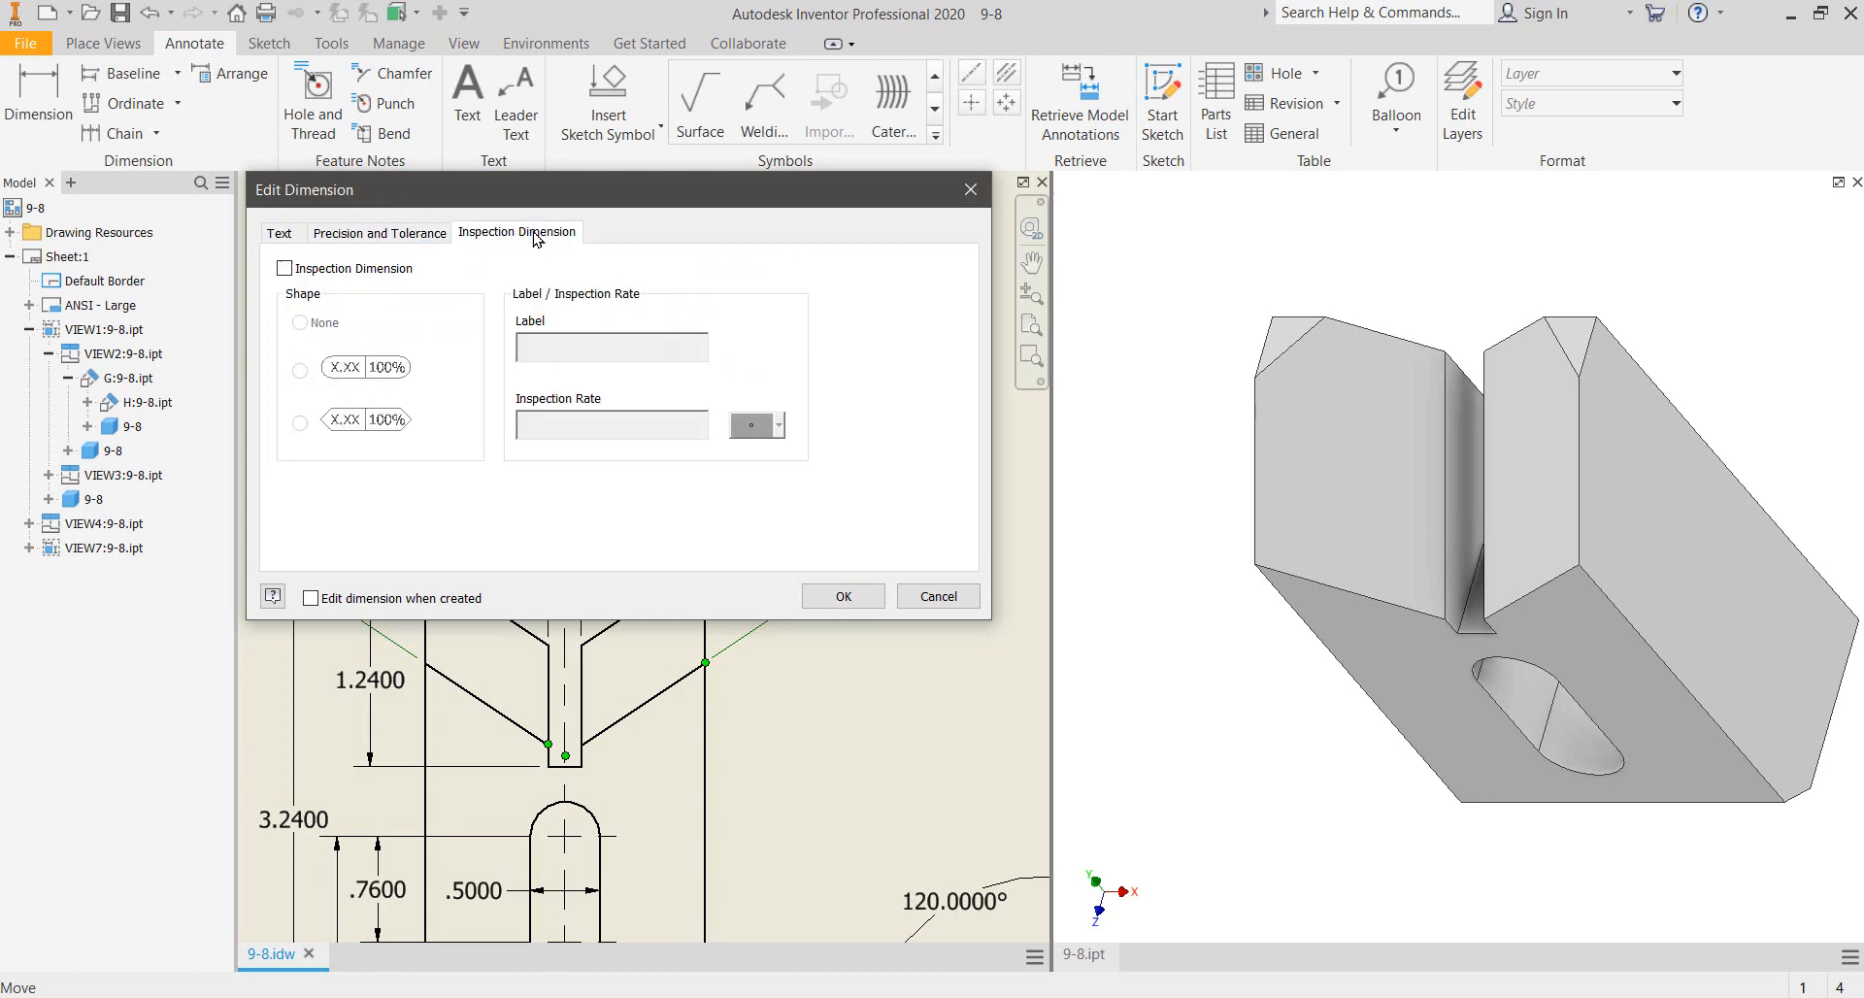
pyautogui.click(418, 235)
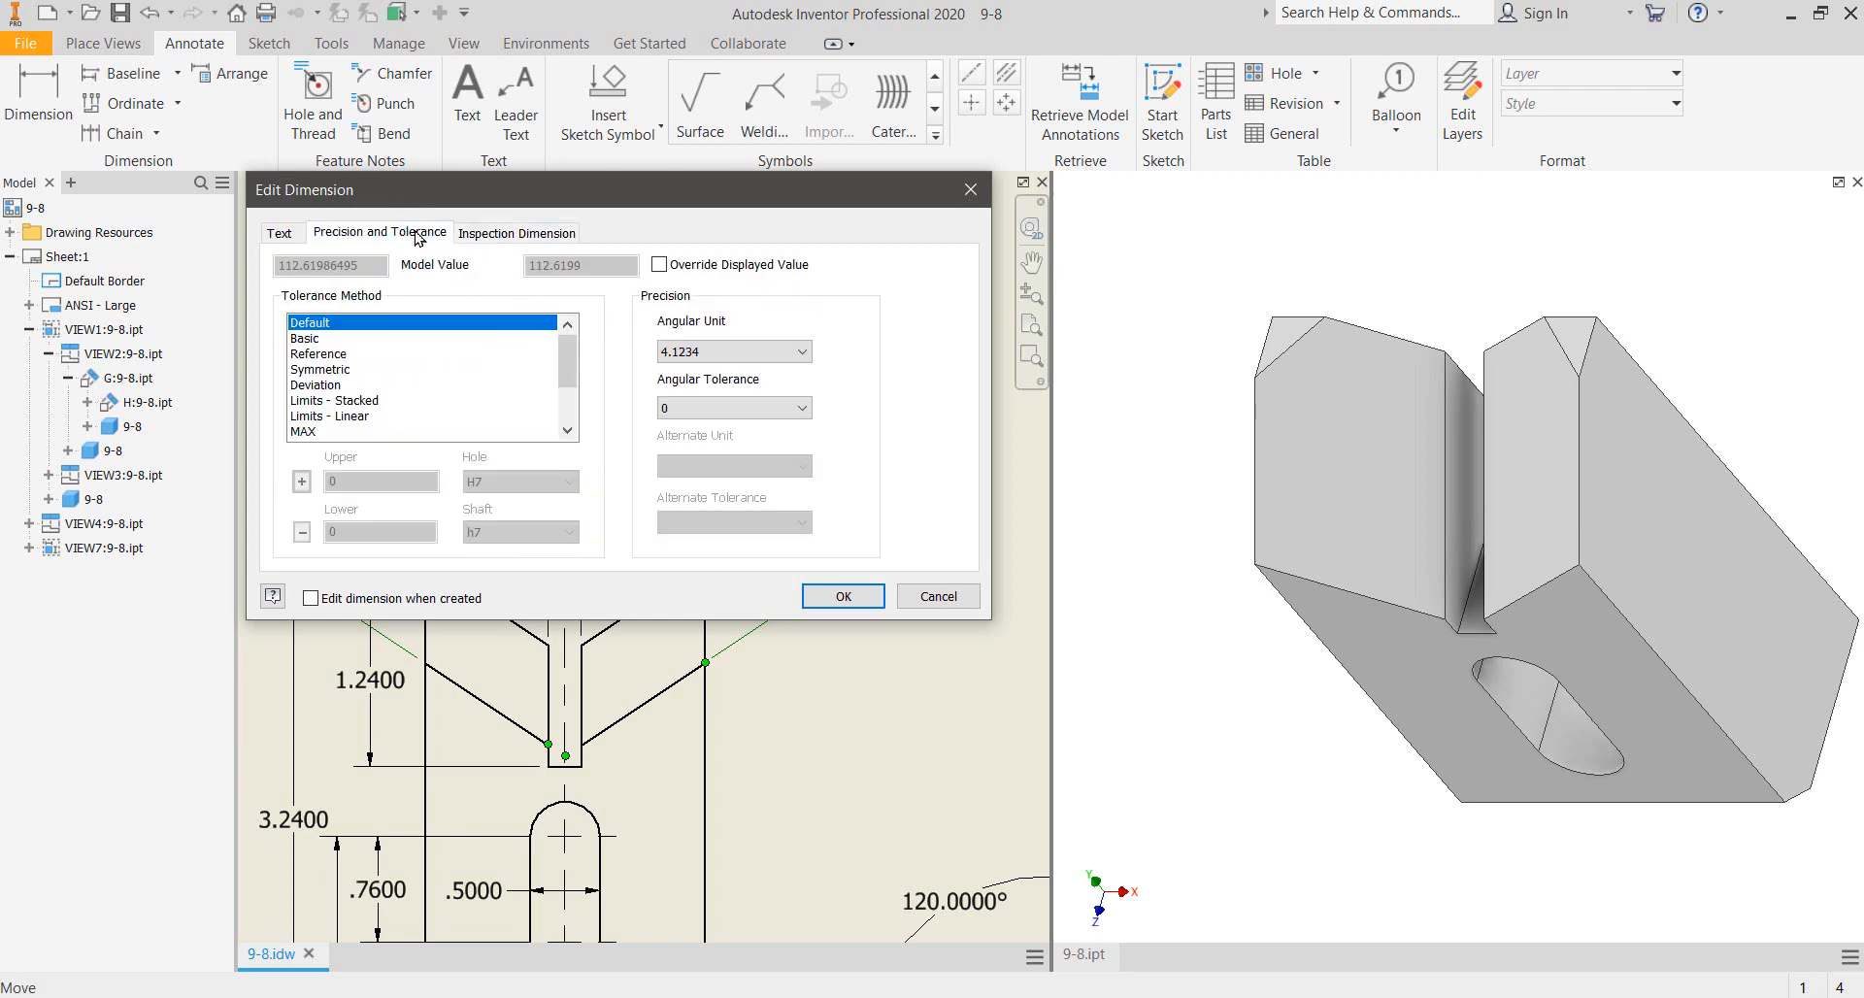
pyautogui.click(335, 355)
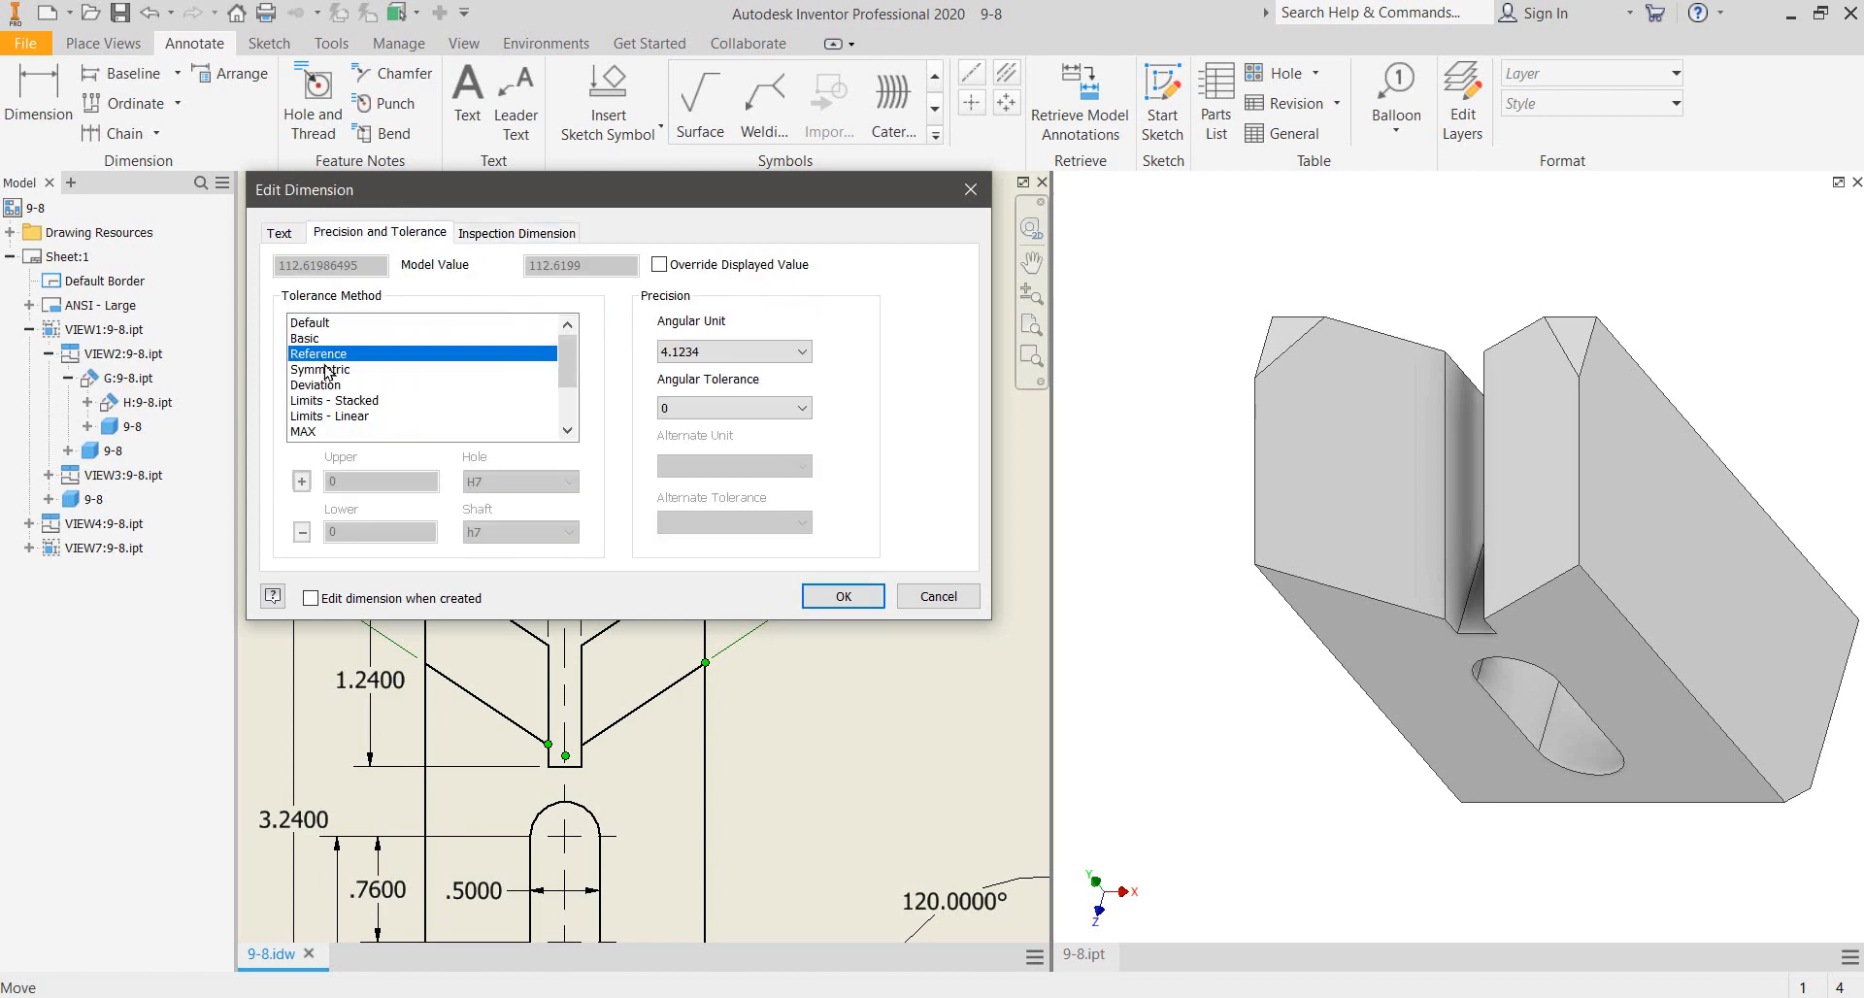
pyautogui.click(841, 597)
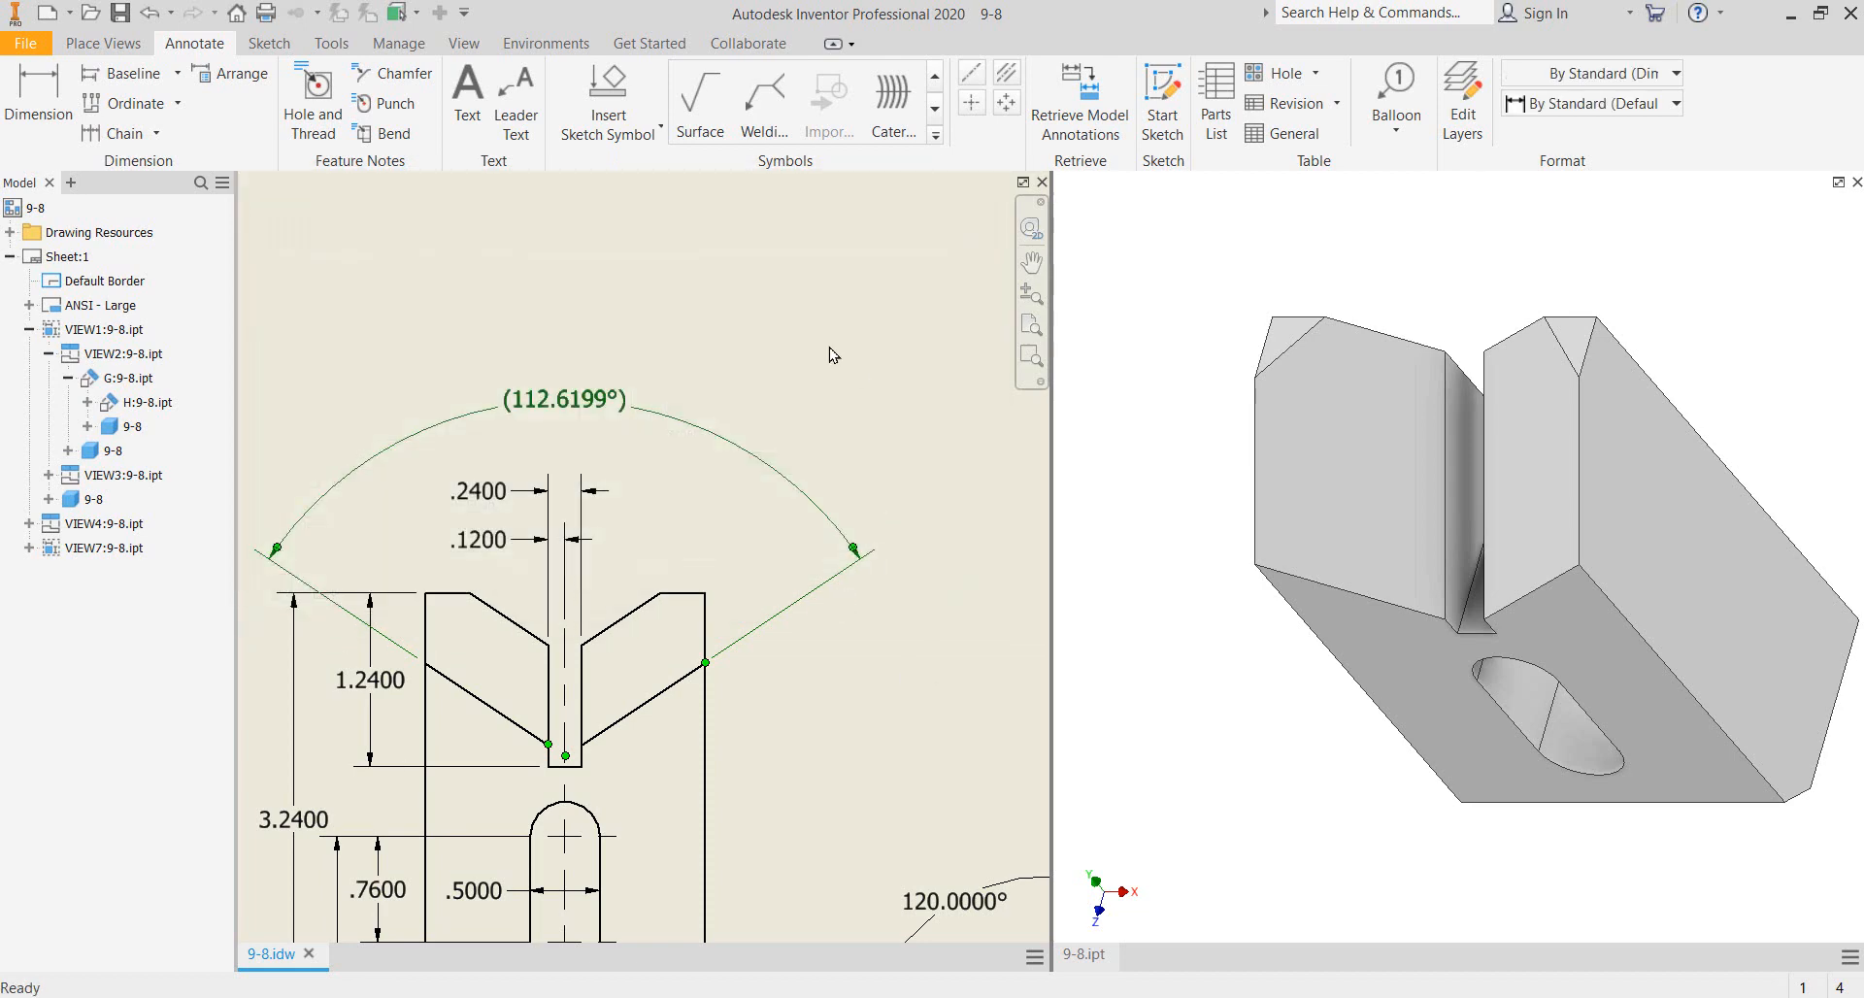
pyautogui.click(830, 355)
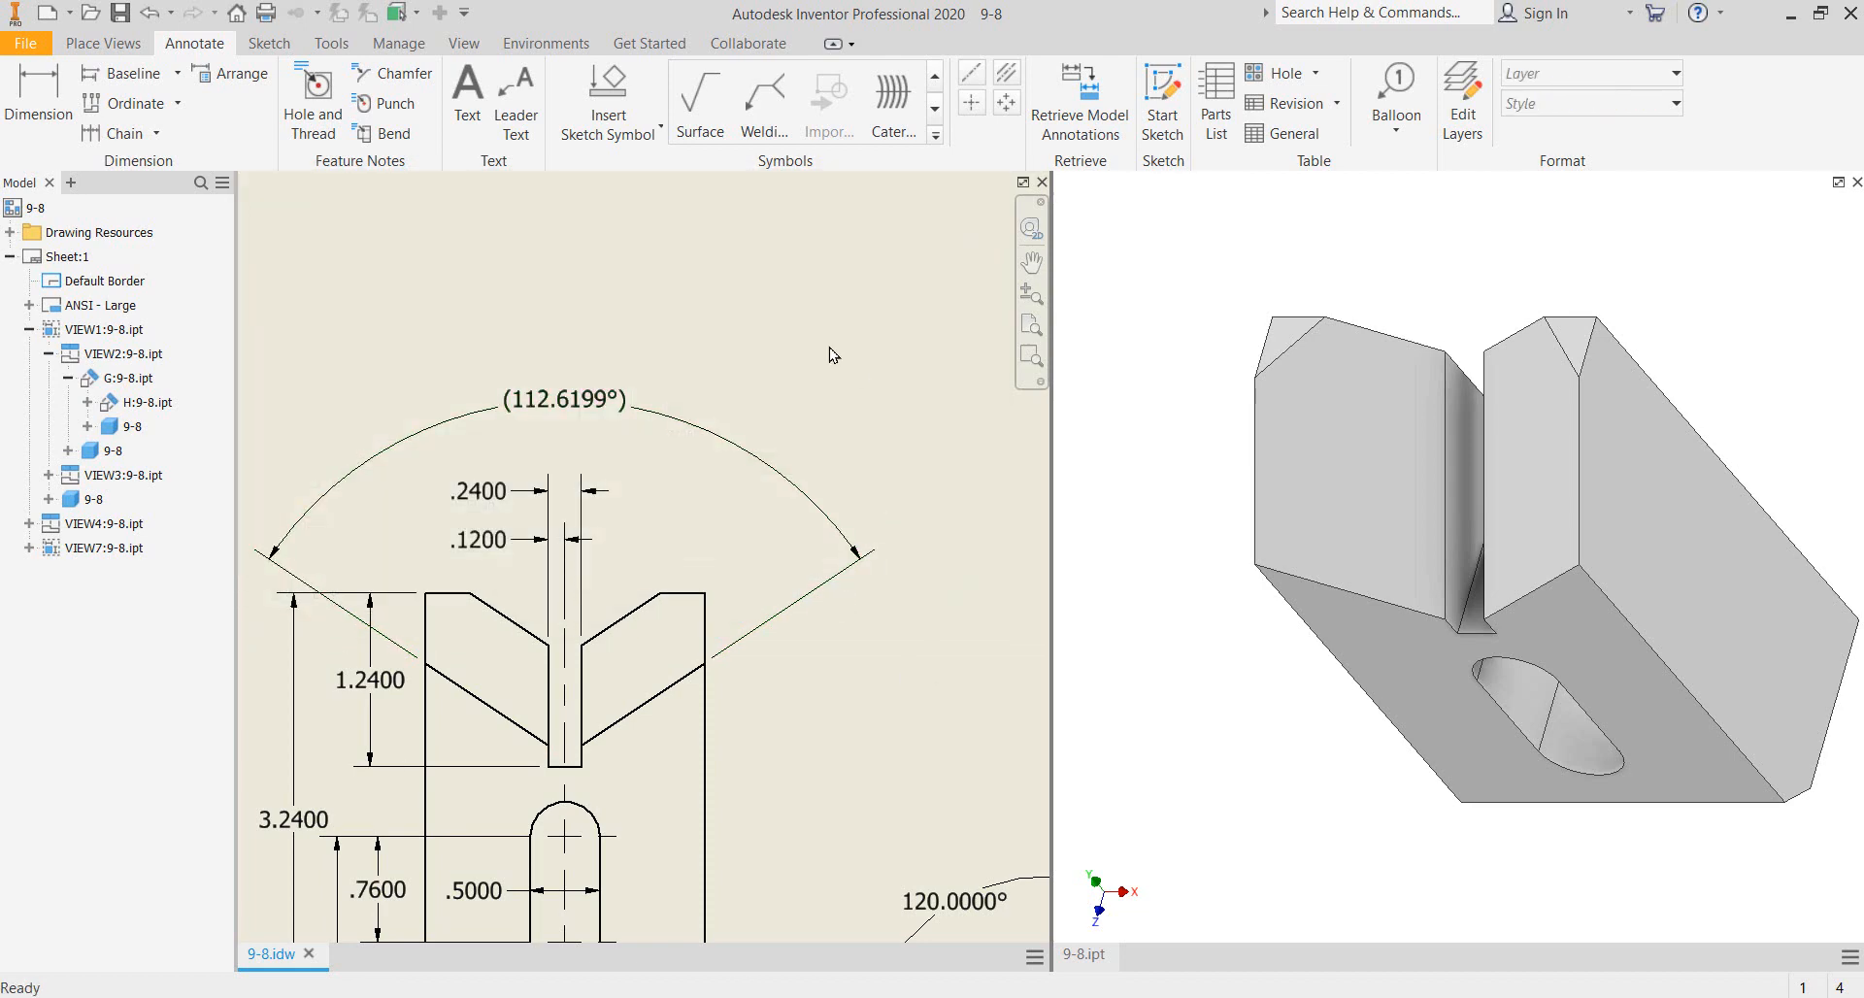
# - Set the dimension above the V face's upper edge in the custom view to the Reference tolerance method
pyautogui.scroll(-3, 830, 354)
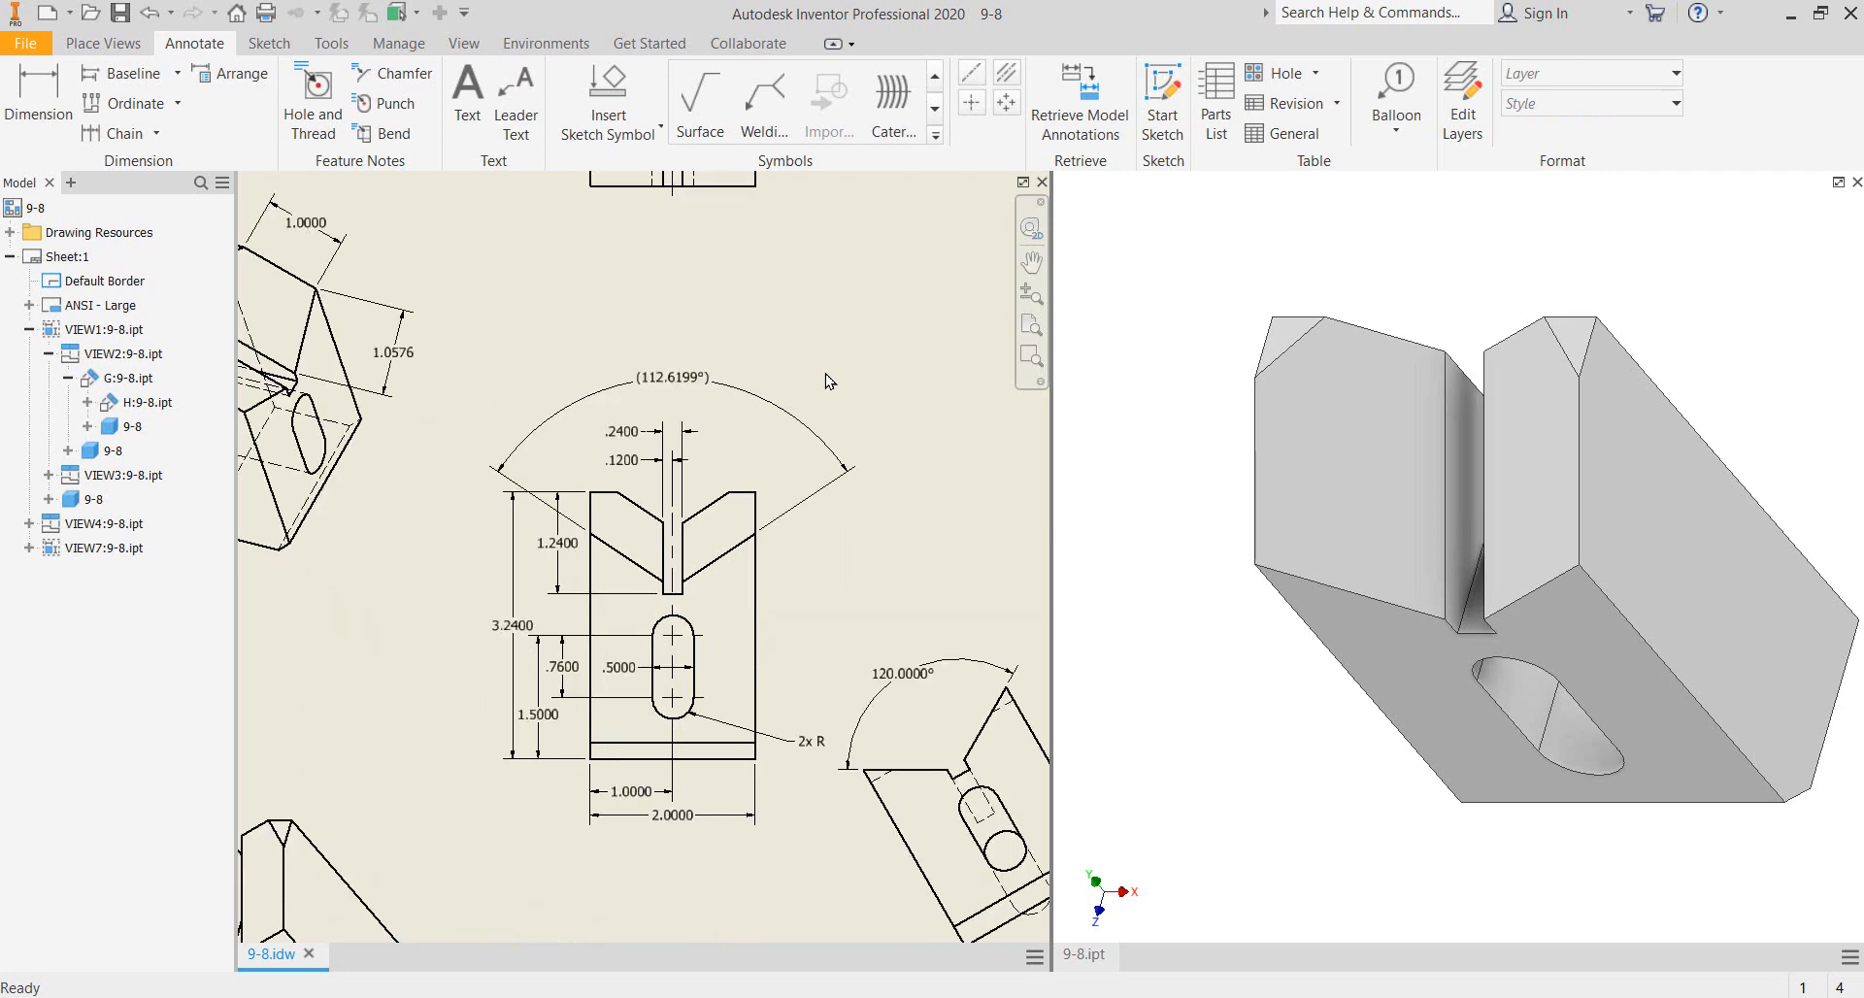
pyautogui.moveTo(891, 576)
pyautogui.mouseDown(button='middle')
pyautogui.moveTo(1074, 349)
pyautogui.moveTo(1143, 328)
pyautogui.mouseUp(button='middle')
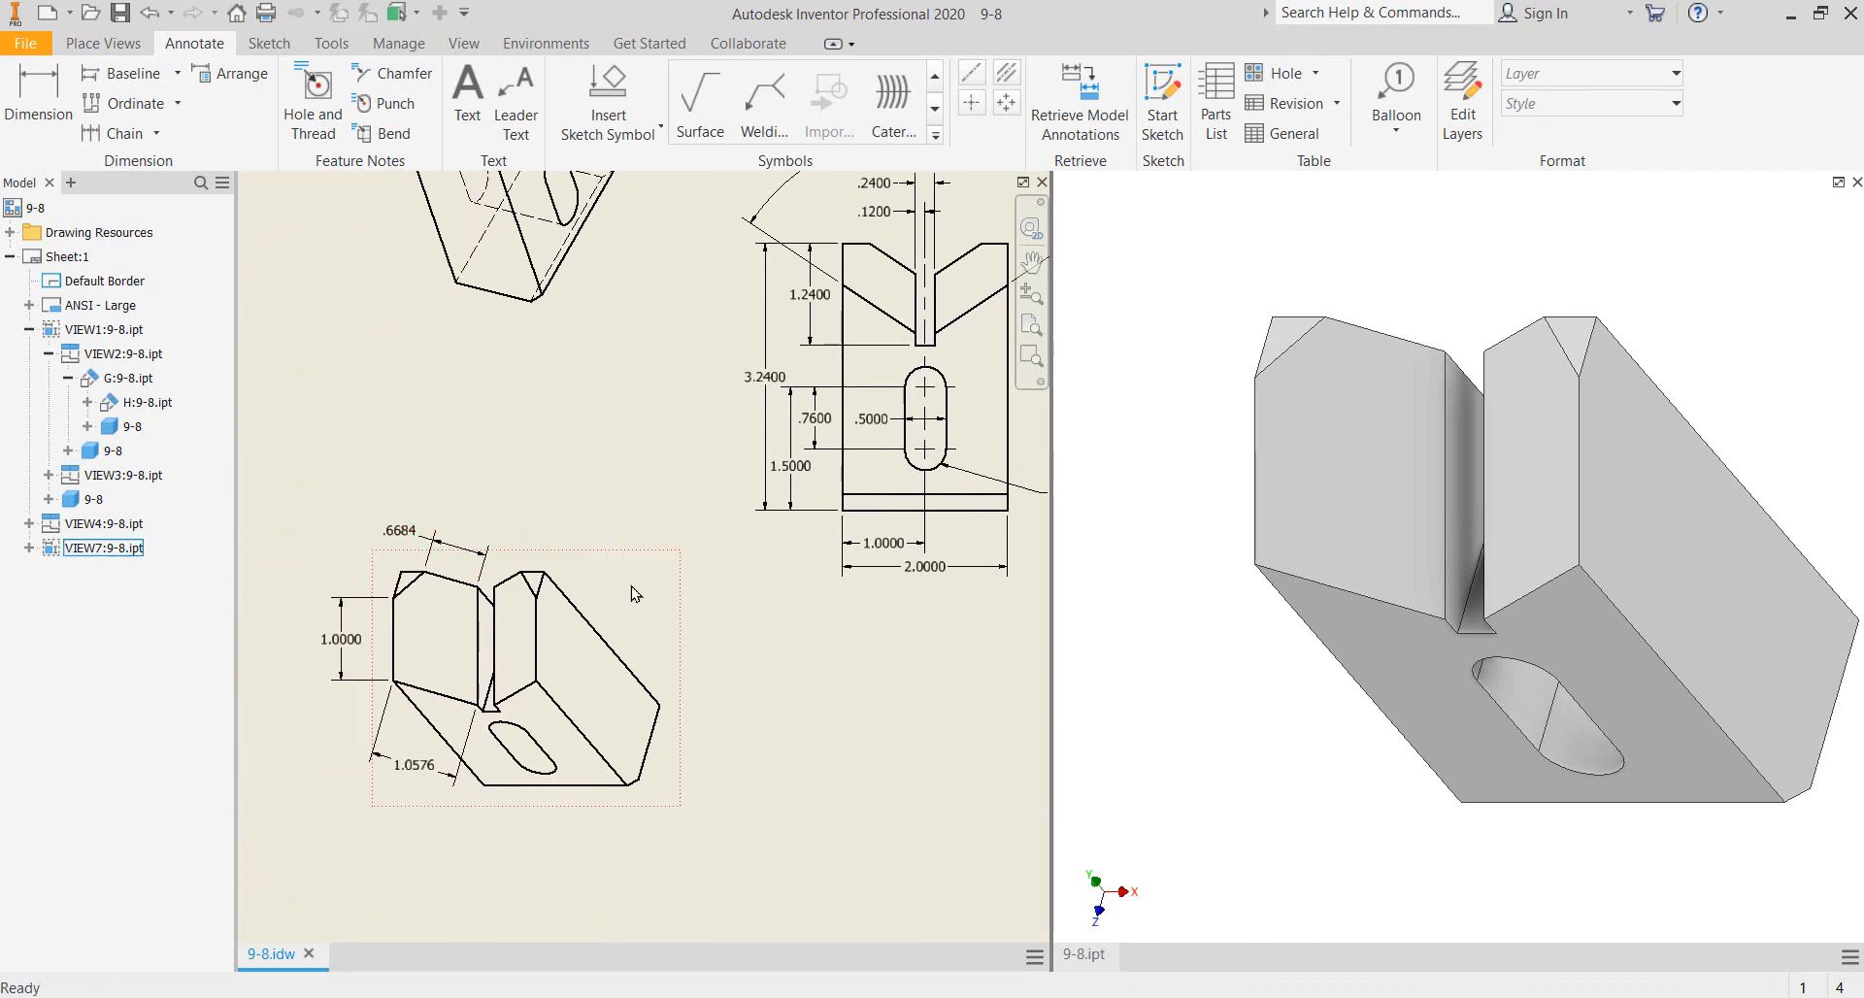
pyautogui.scroll(-2, 632, 597)
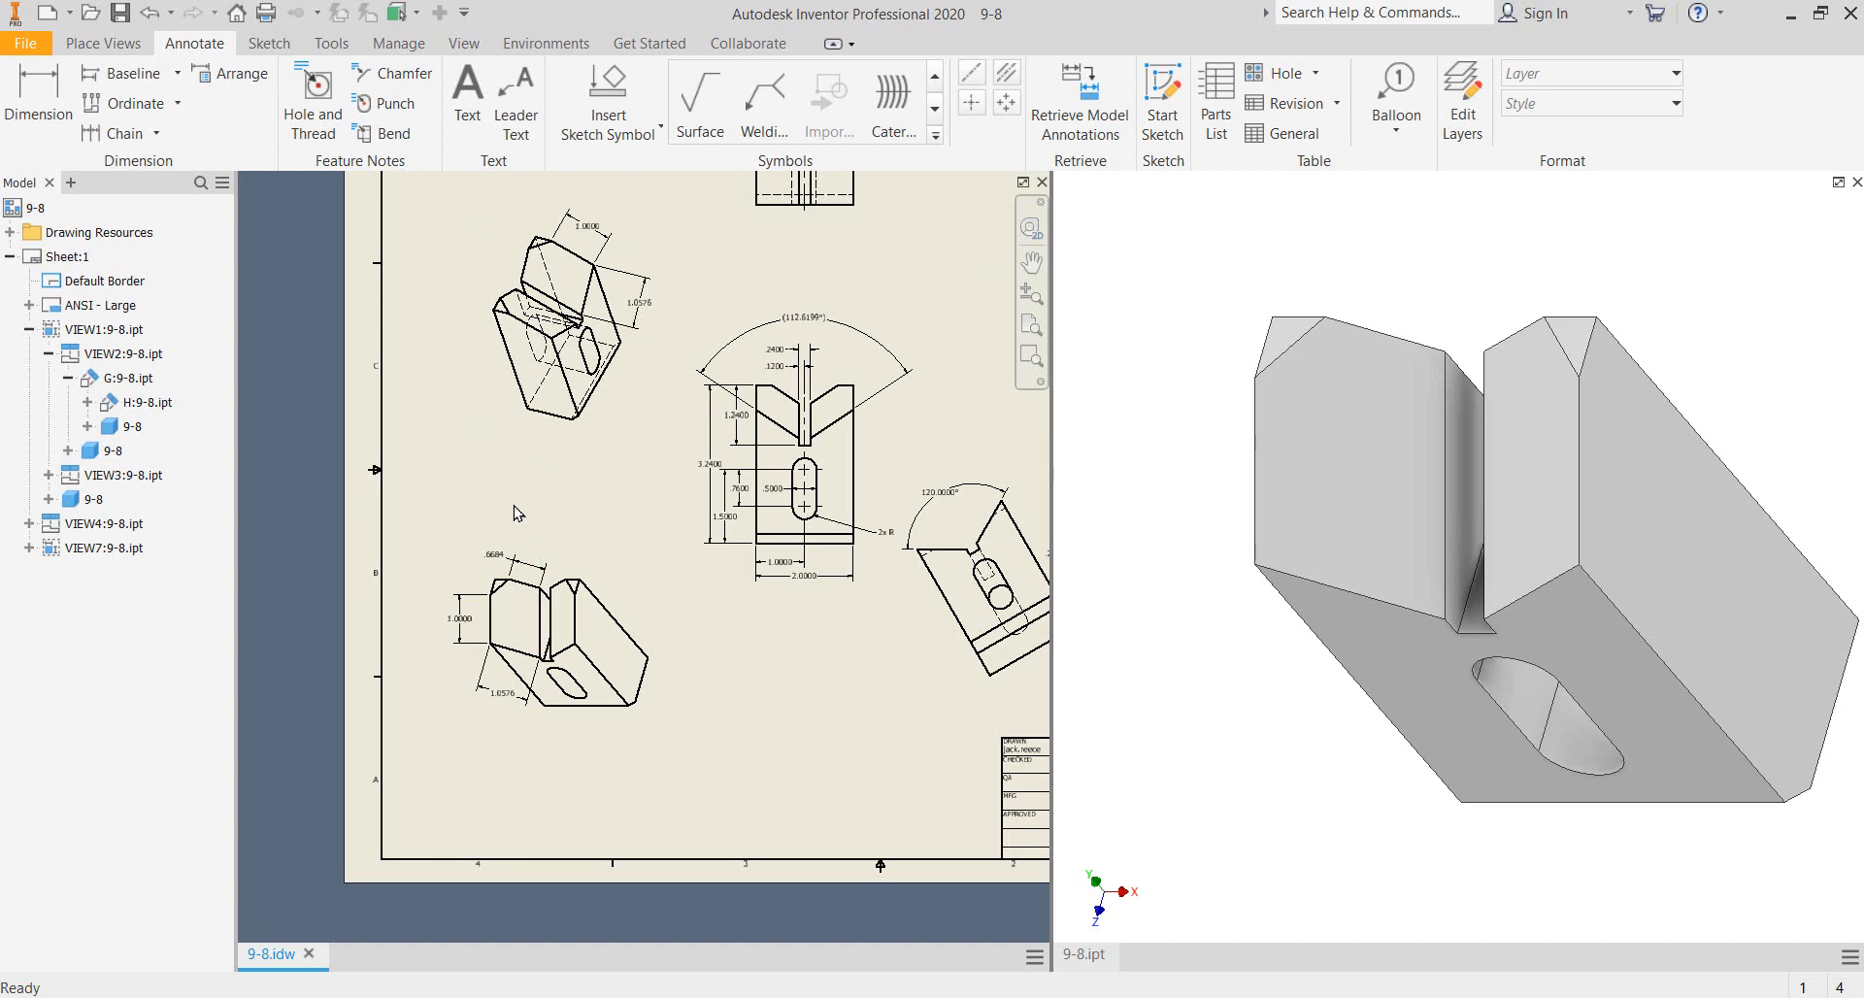
pyautogui.rightClick(523, 566)
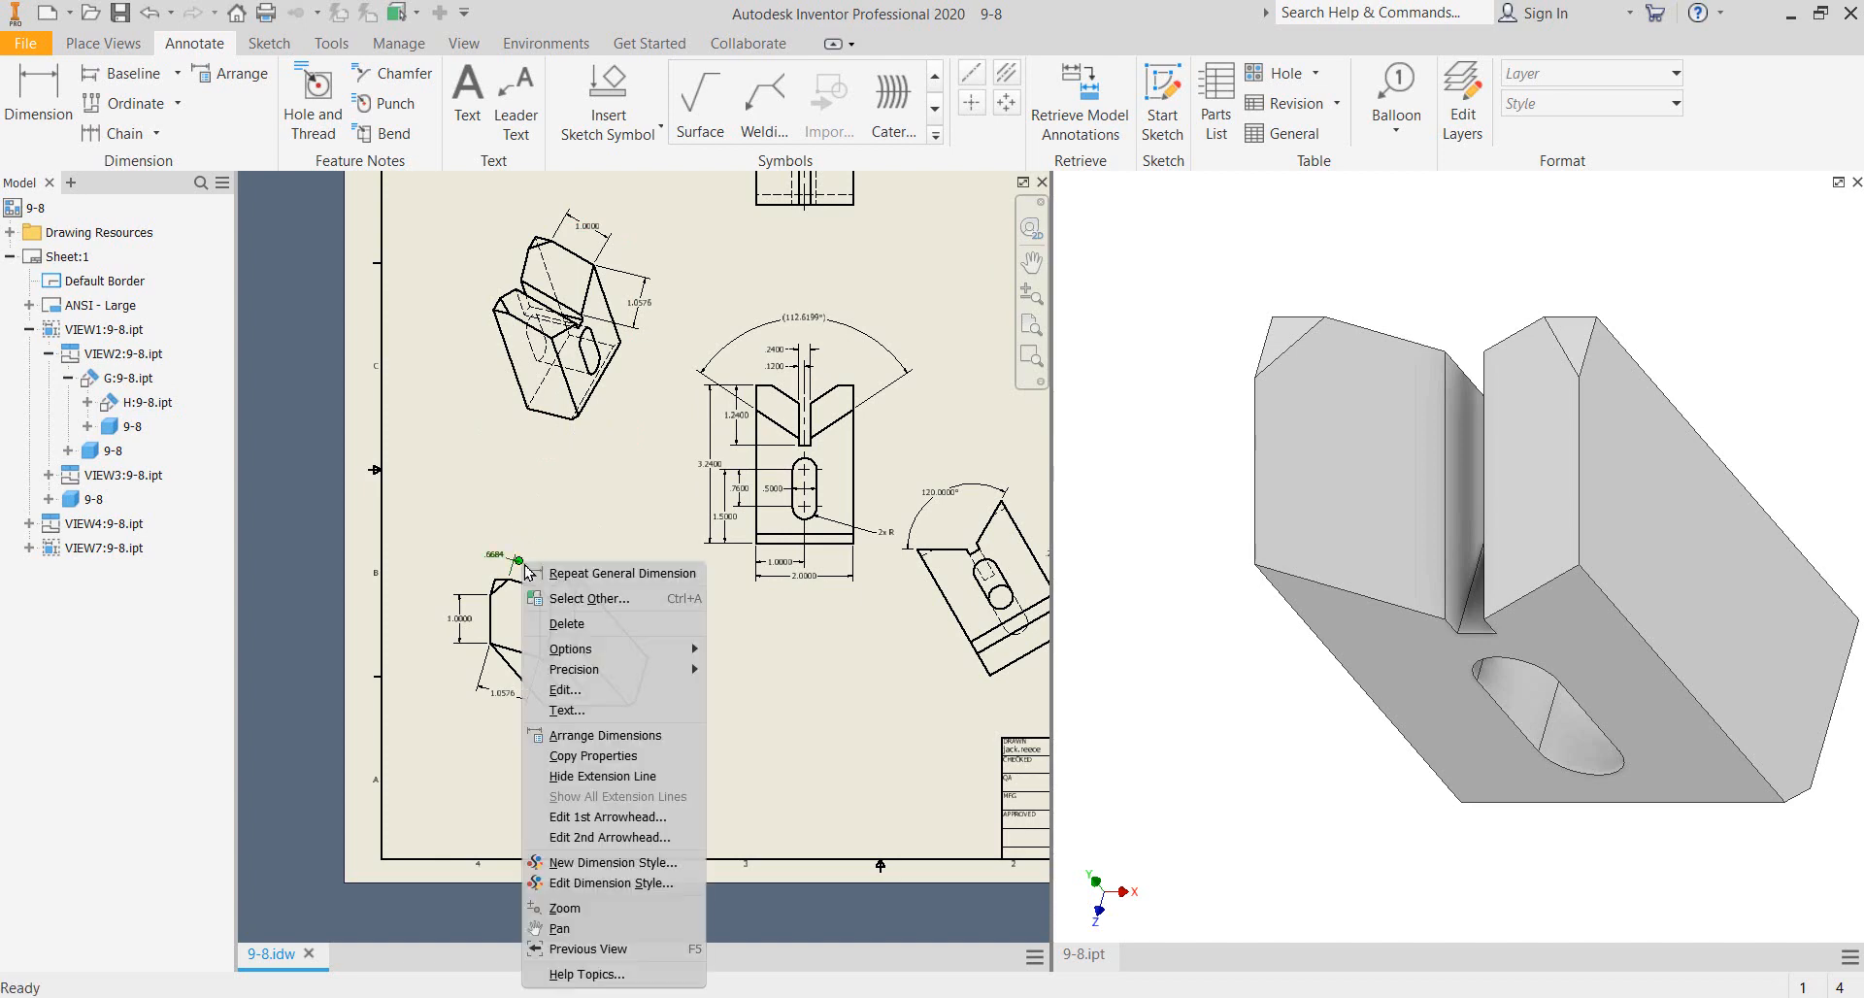
pyautogui.click(629, 690)
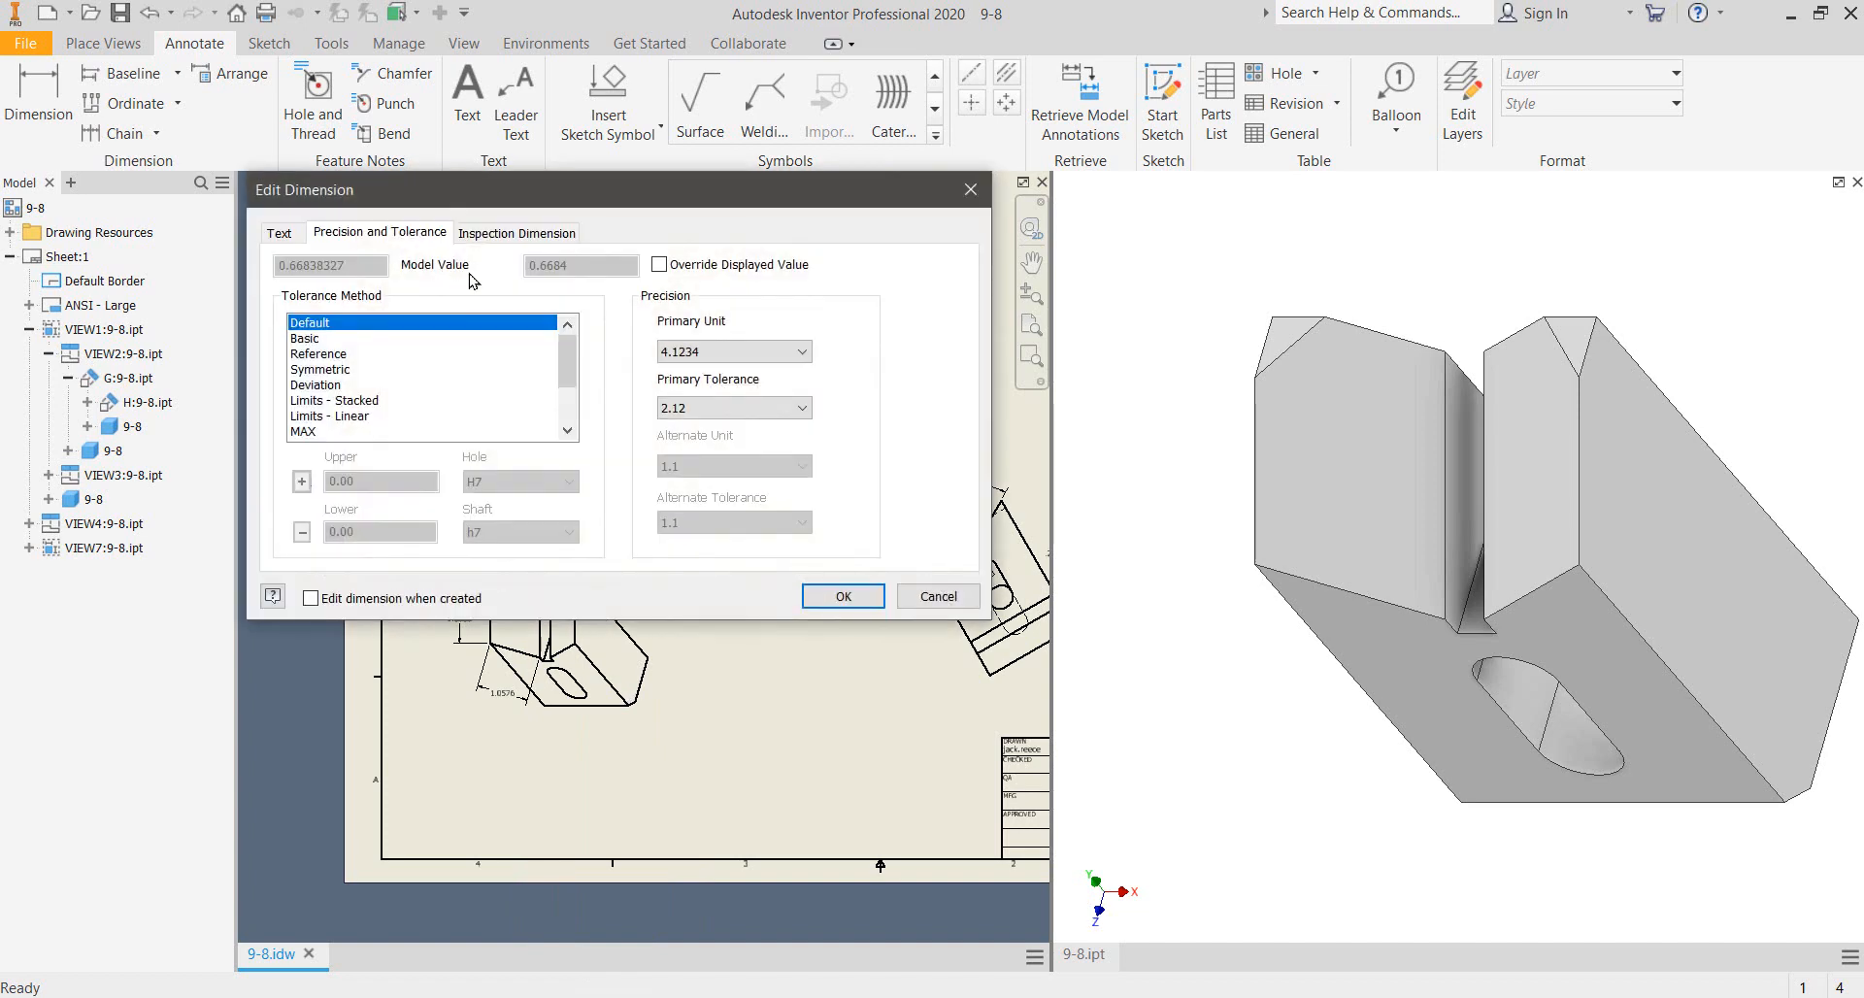
pyautogui.click(328, 355)
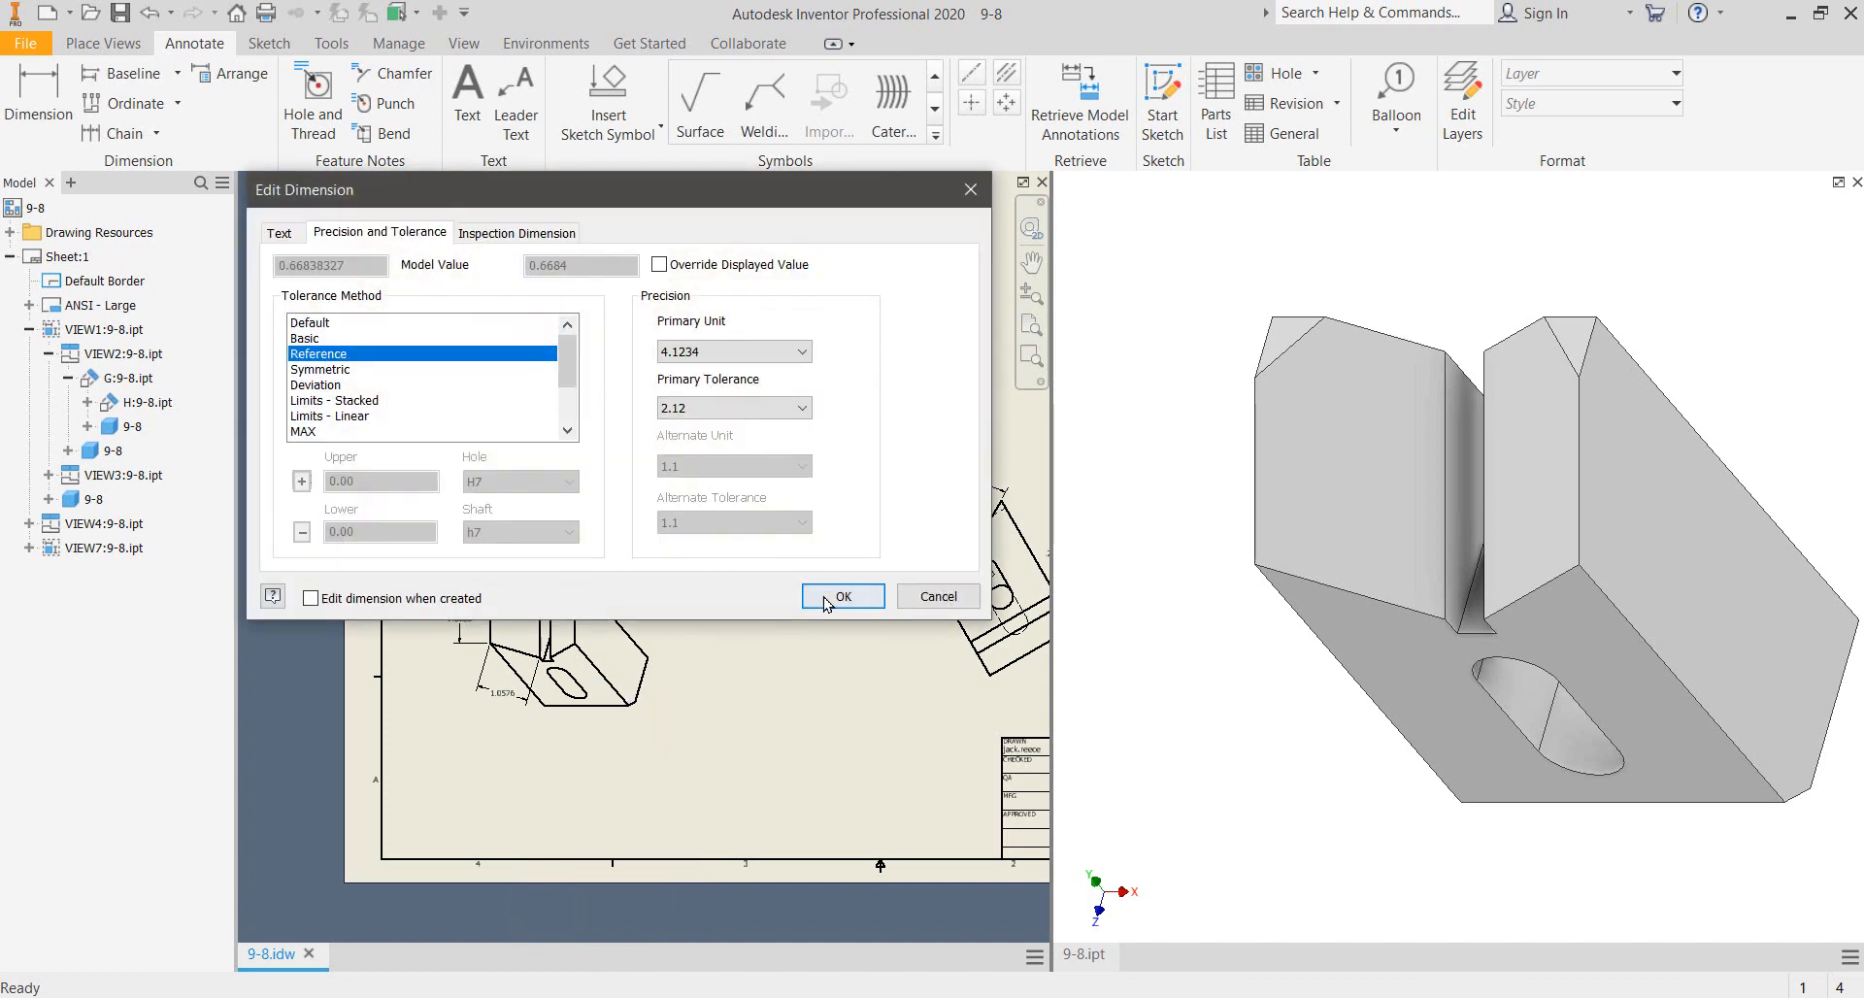
pyautogui.click(835, 596)
pyautogui.click(517, 517)
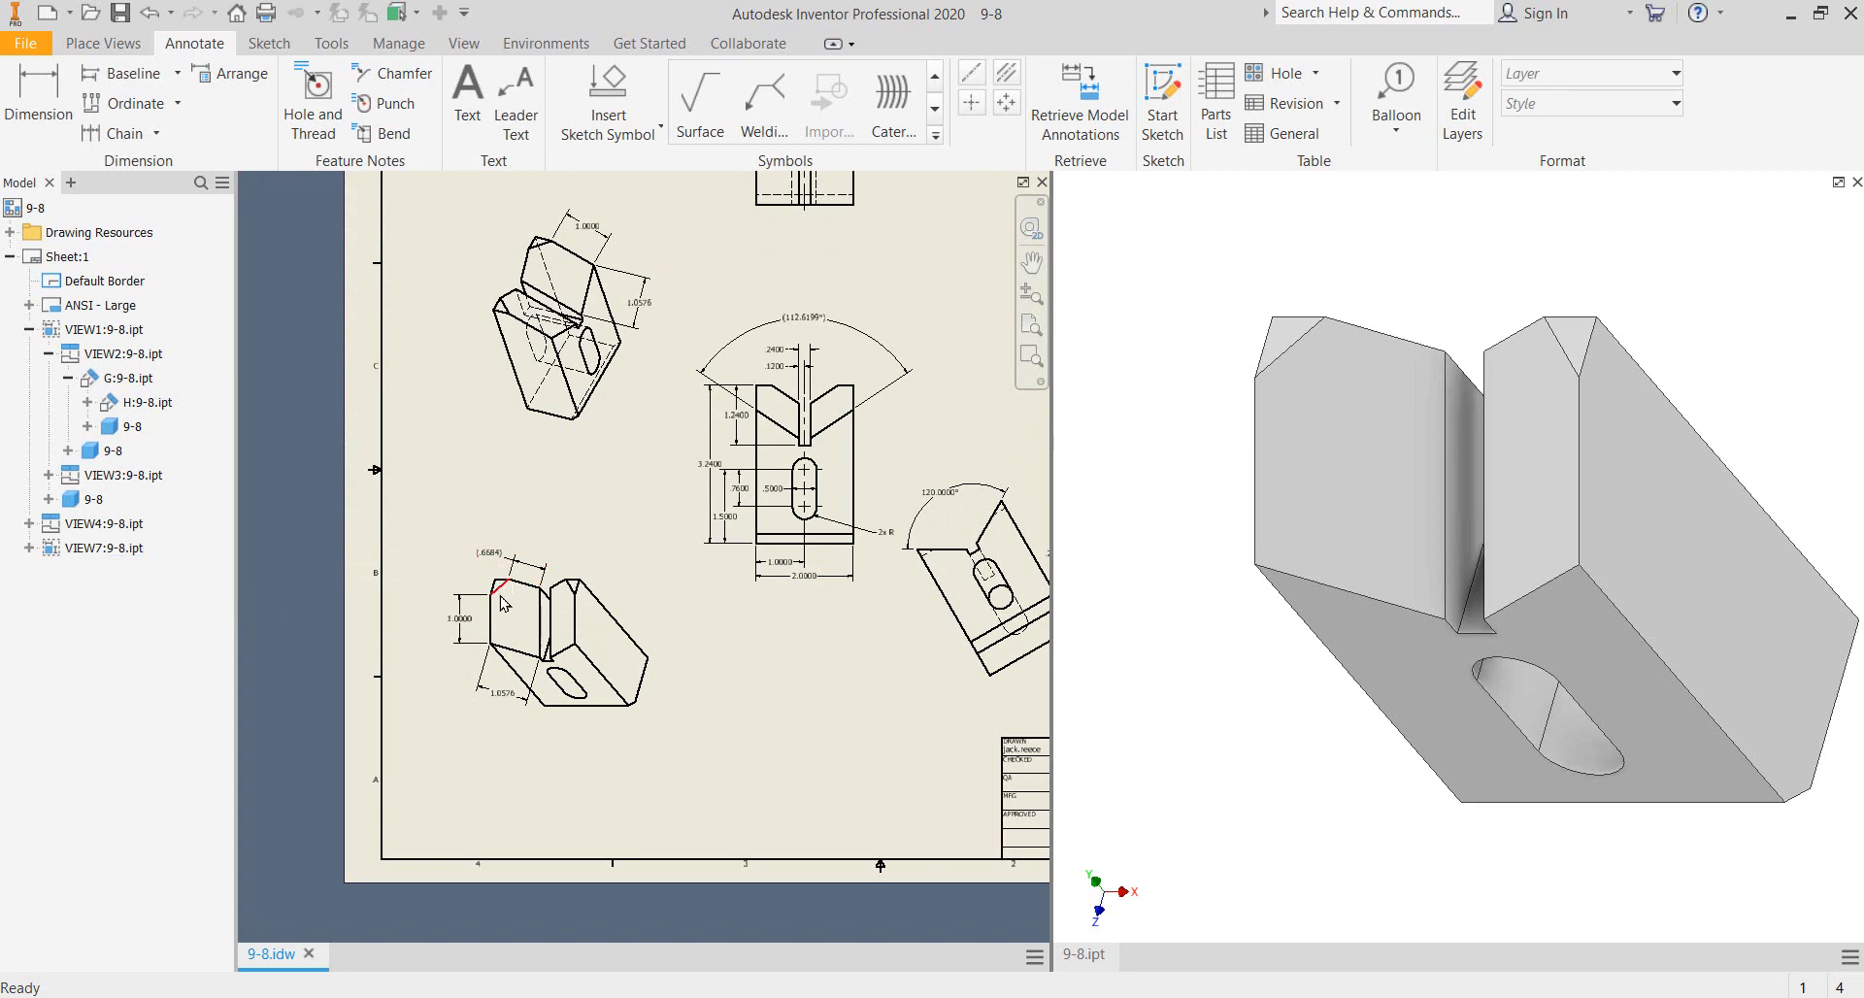
# - Set the vertical dimension beside the V face in the custom view to the Reference tolerance method
pyautogui.click(461, 637)
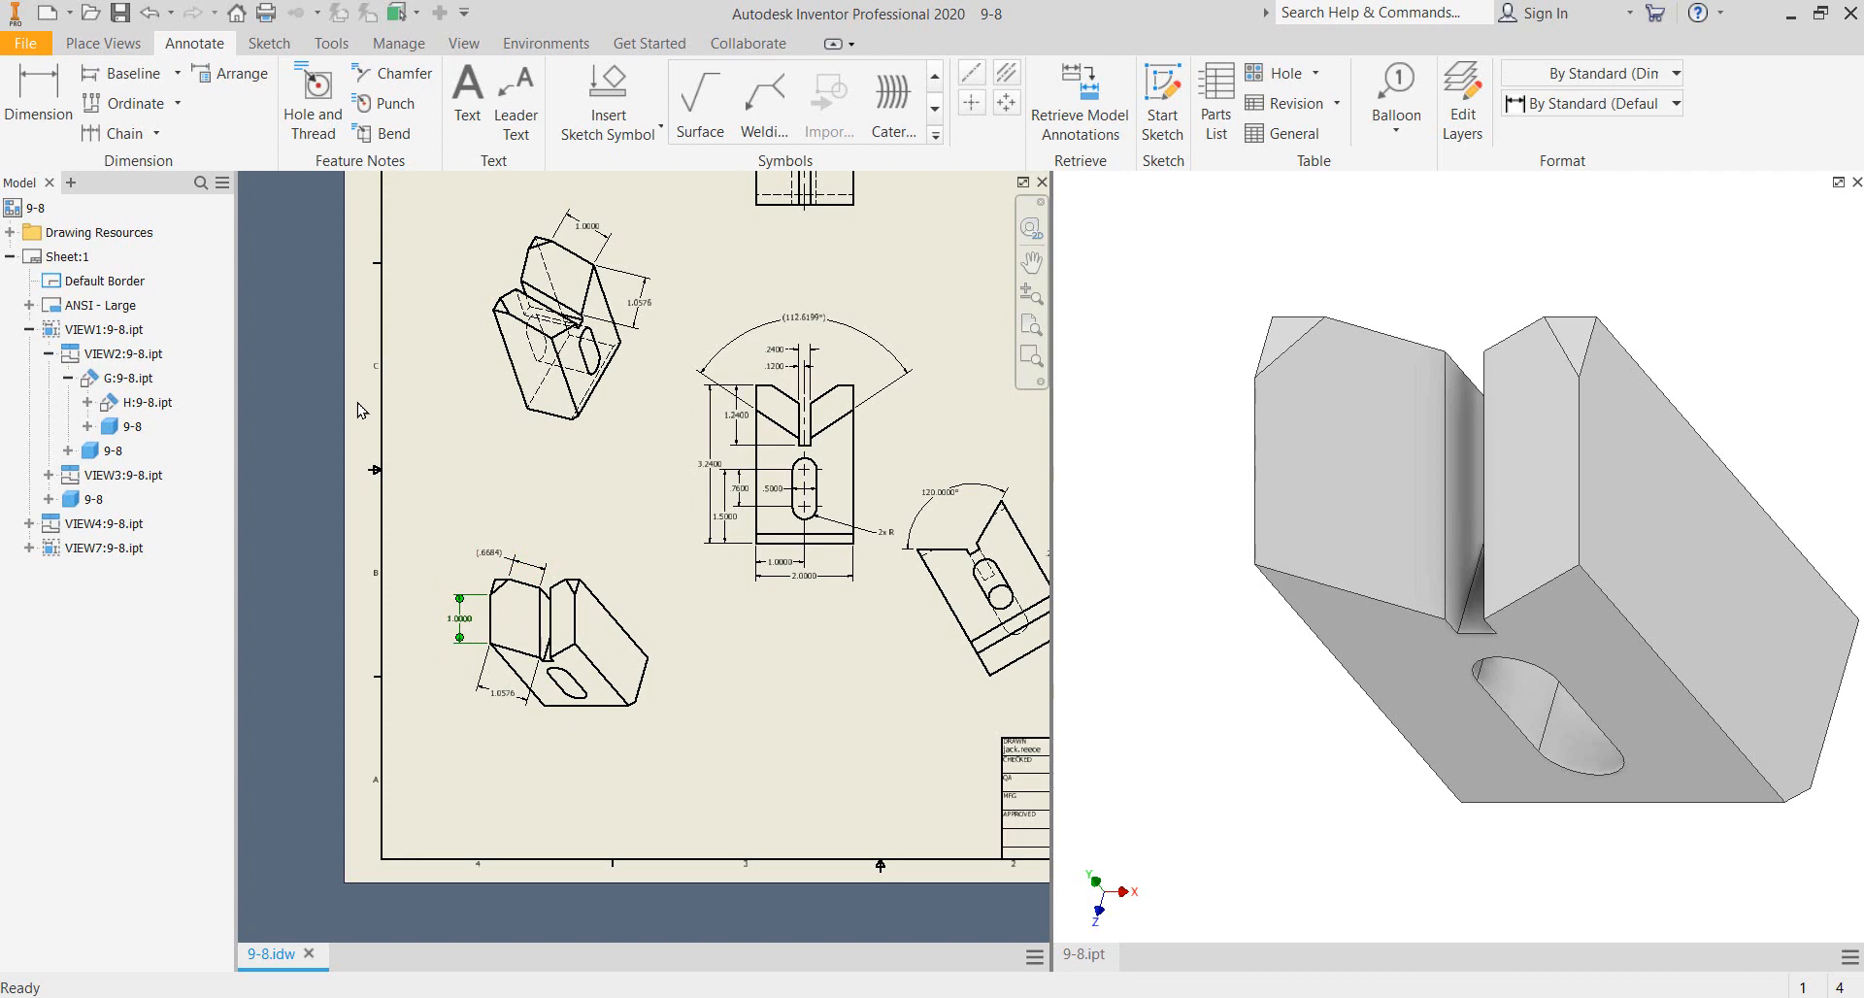
pyautogui.rightClick(464, 417)
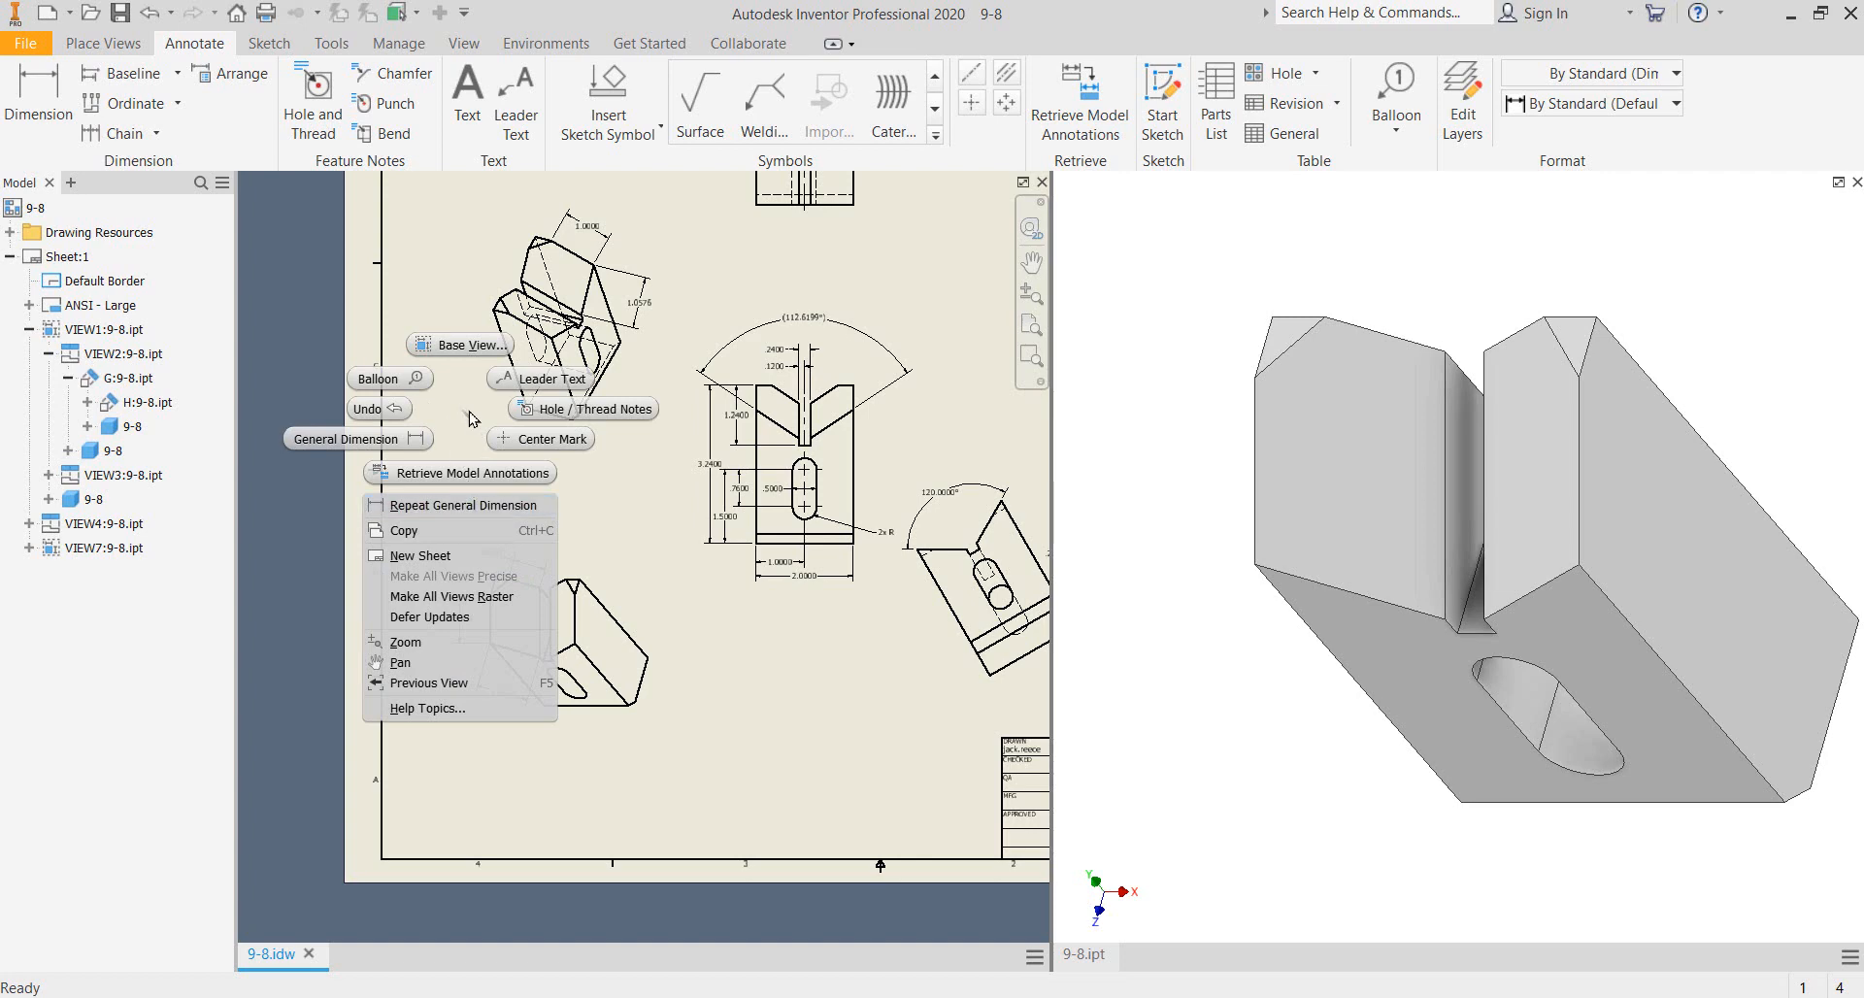
pyautogui.click(456, 427)
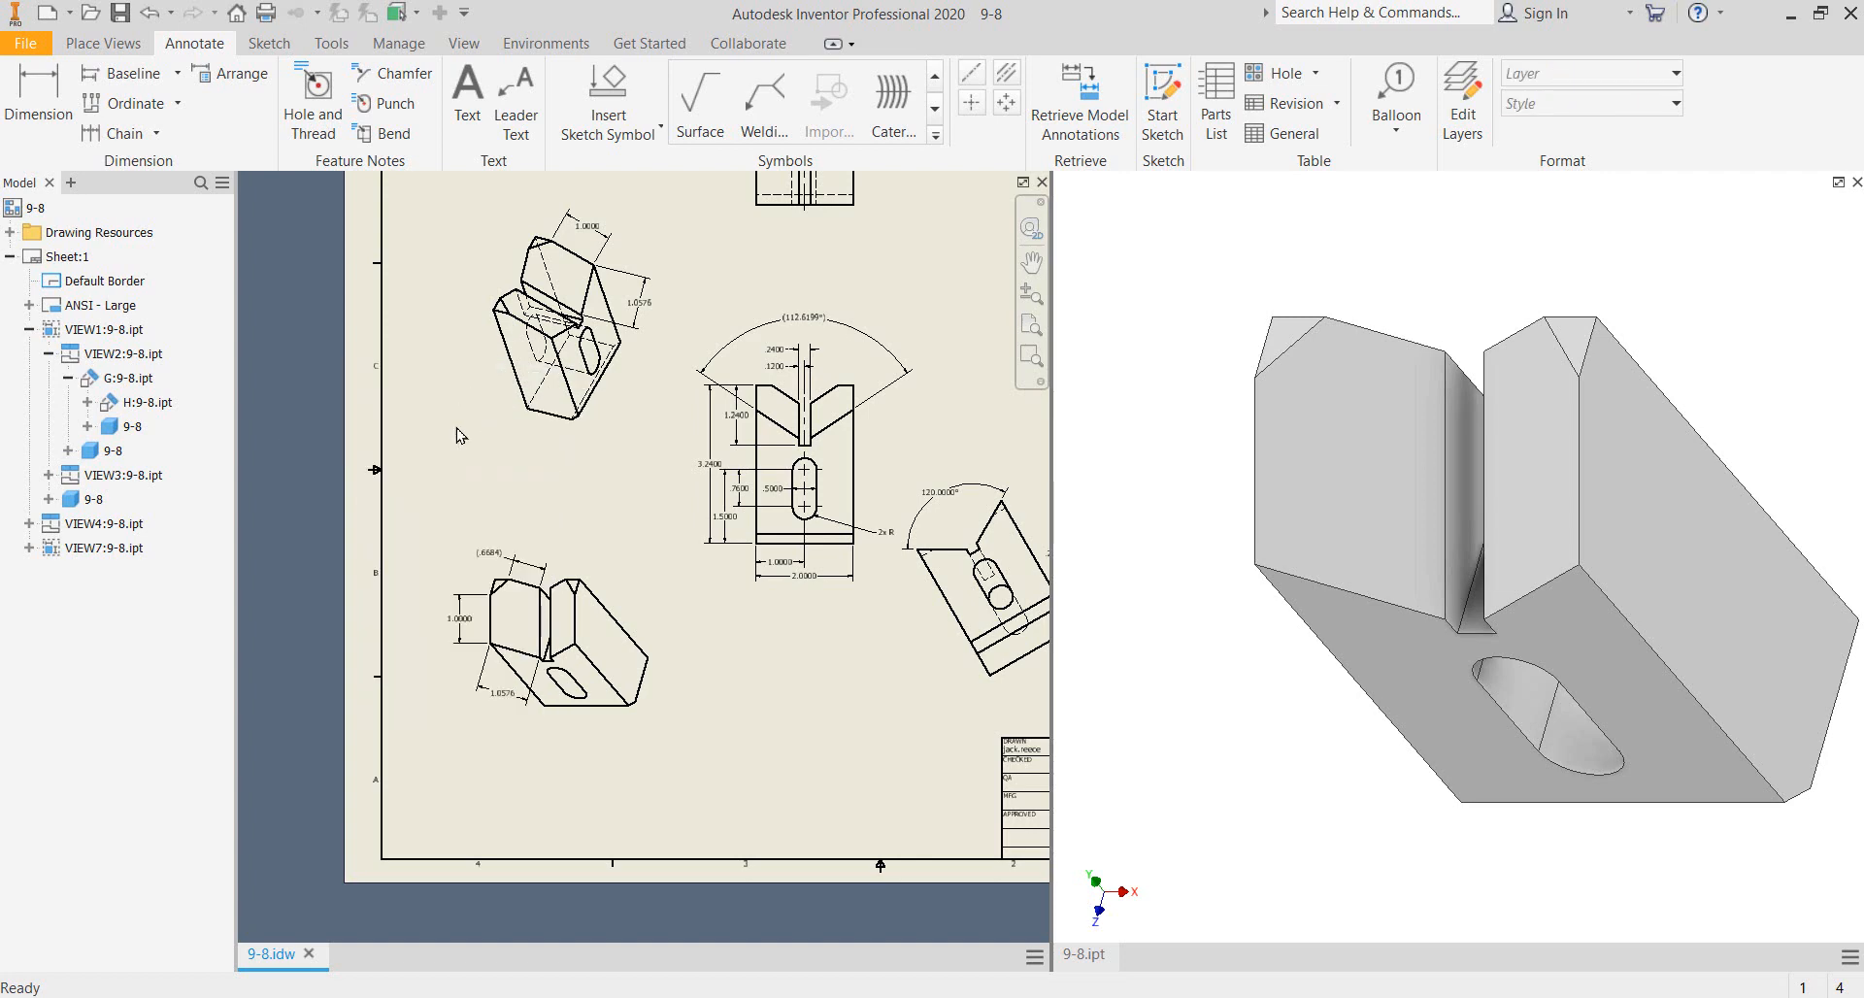
pyautogui.rightClick(461, 600)
pyautogui.click(500, 697)
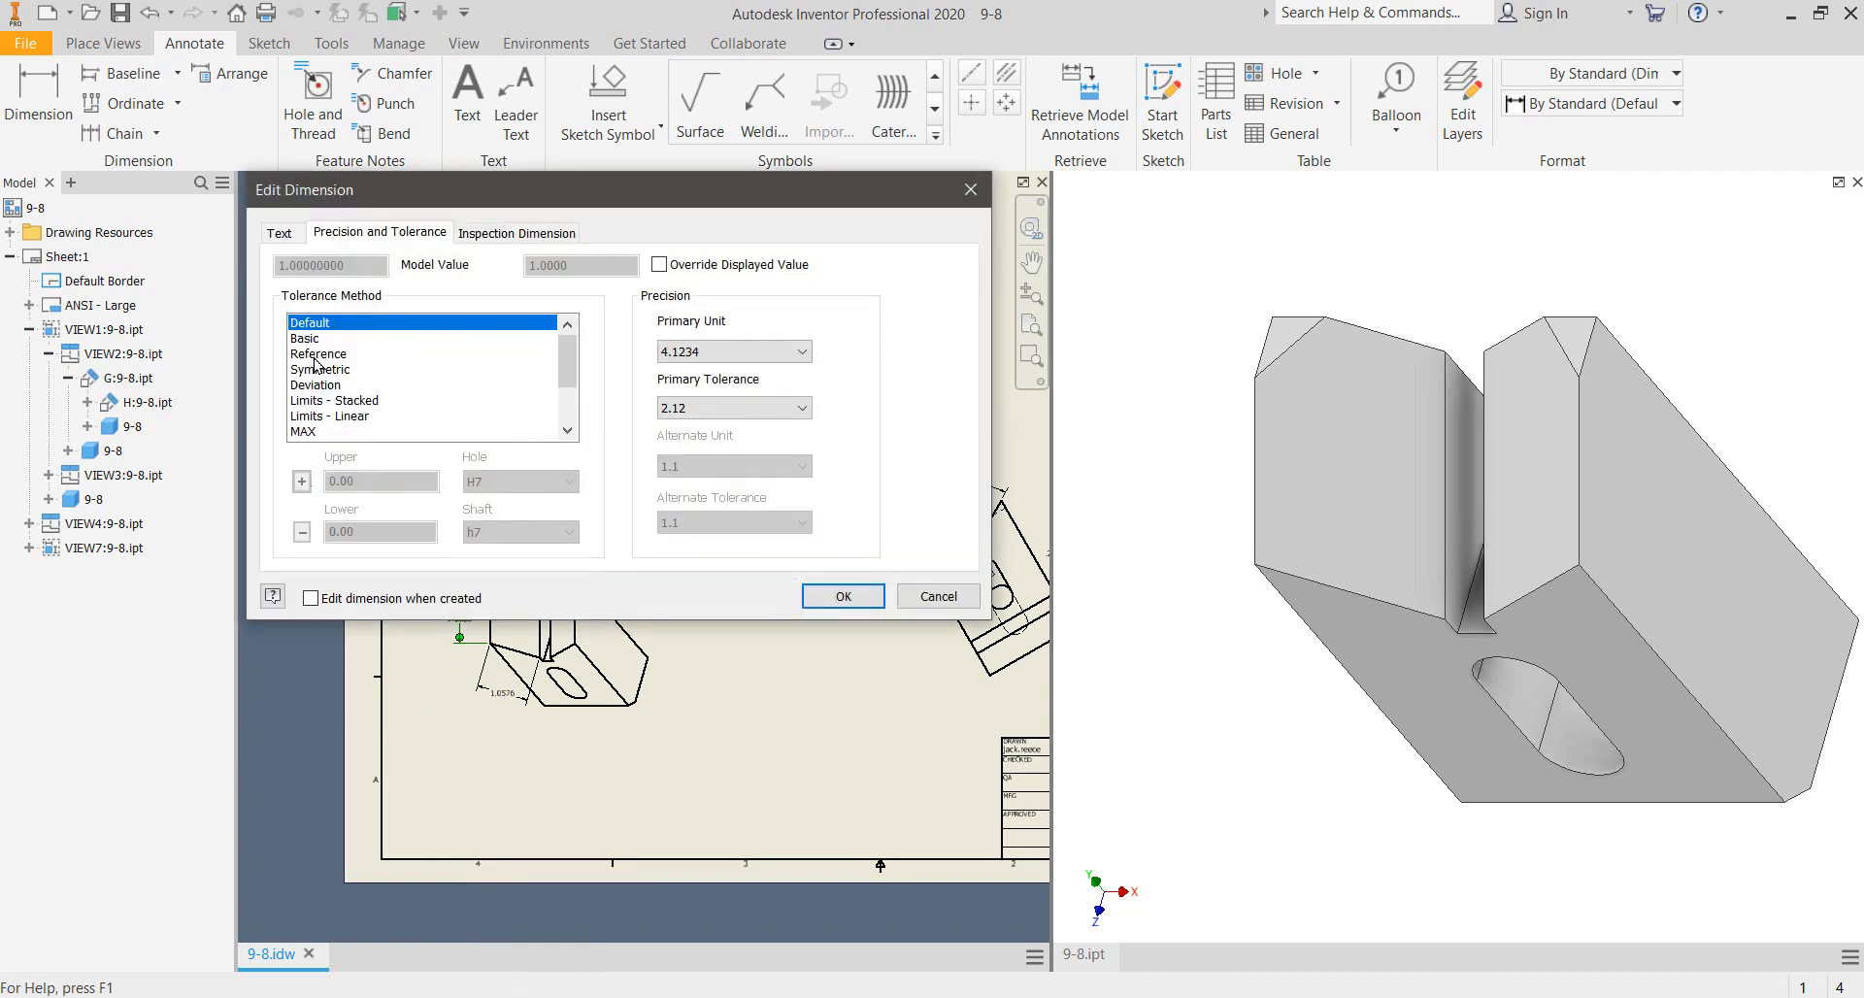
pyautogui.click(317, 355)
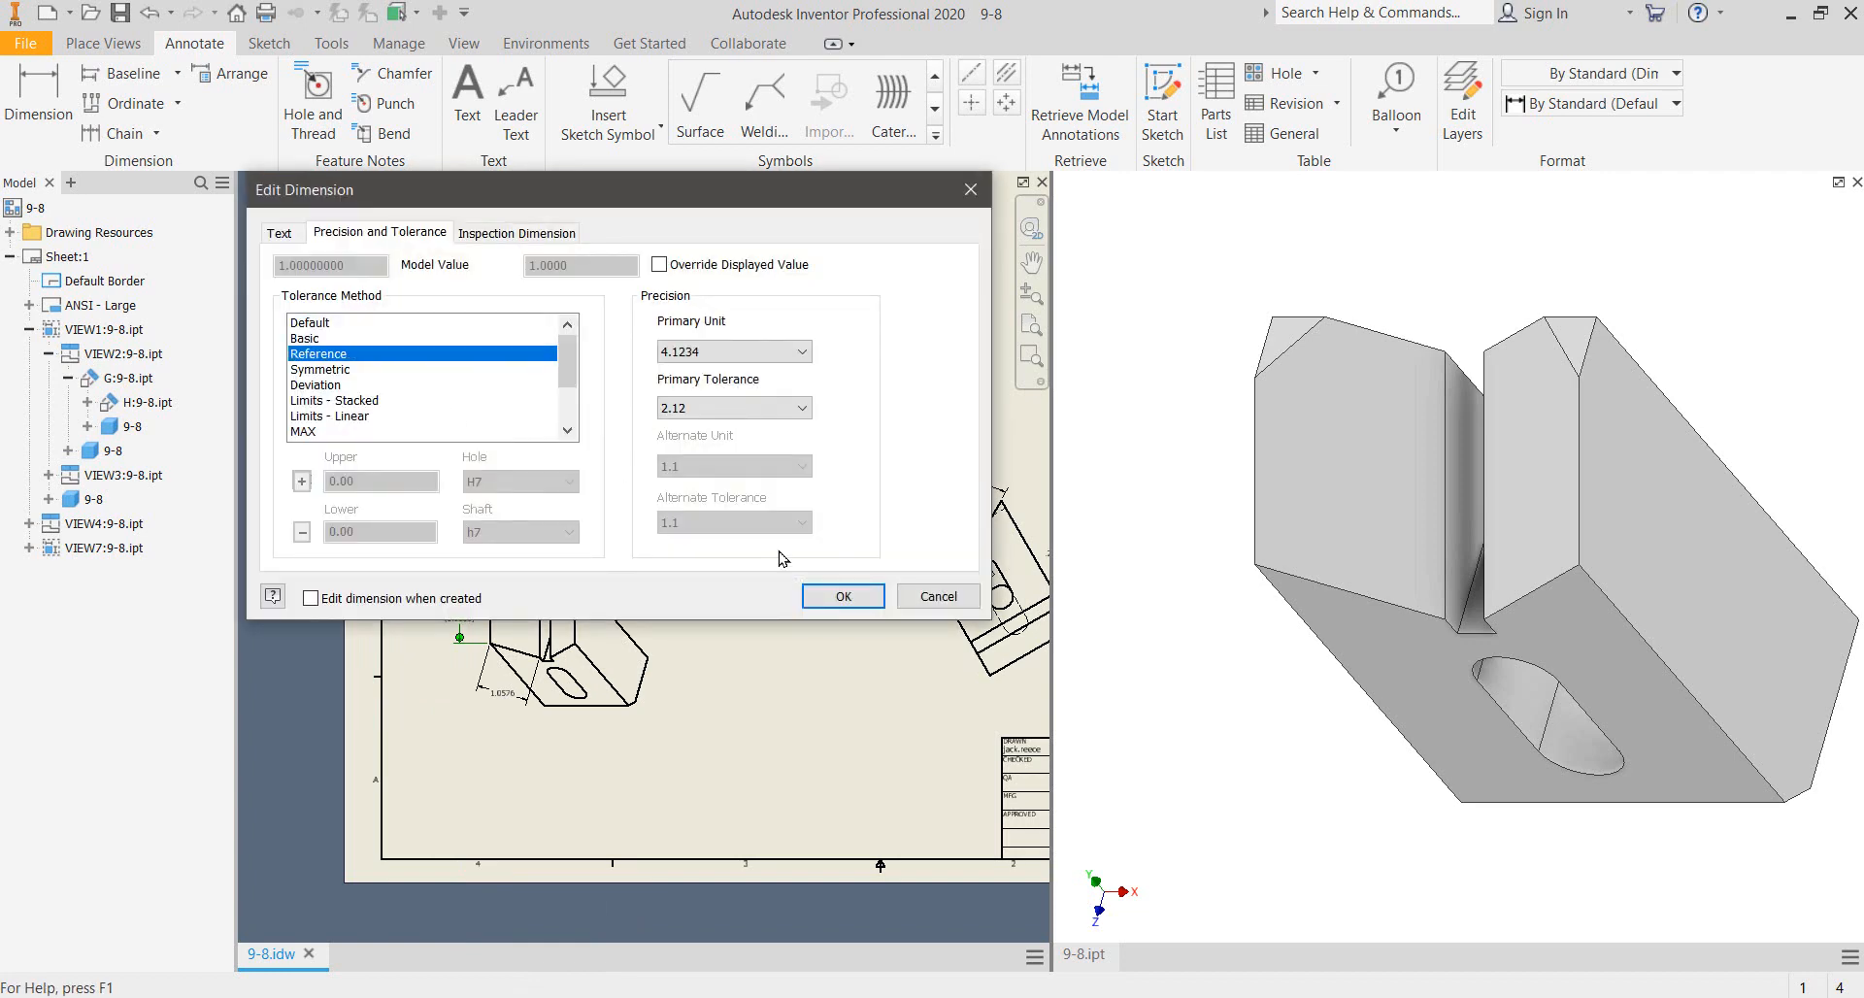
pyautogui.click(833, 596)
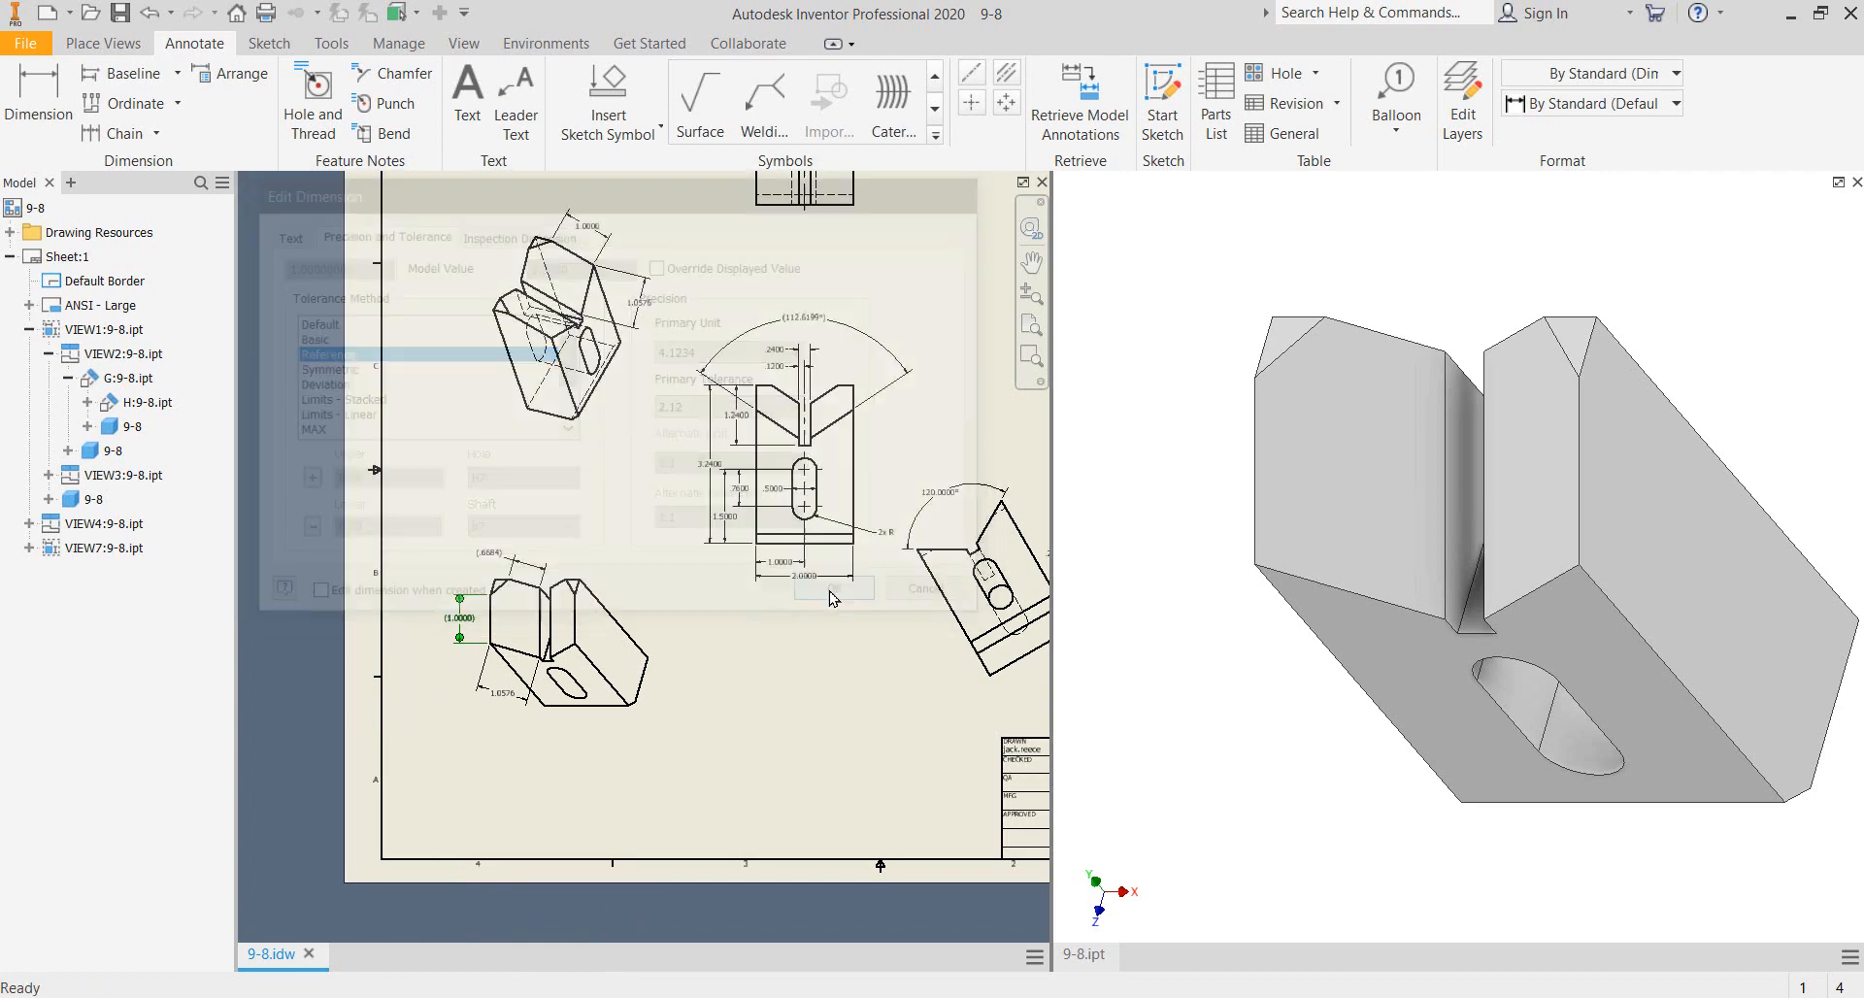
# - Set the aligned dimension below the V face in the custom view to the Reference tolerance method
pyautogui.rightClick(498, 695)
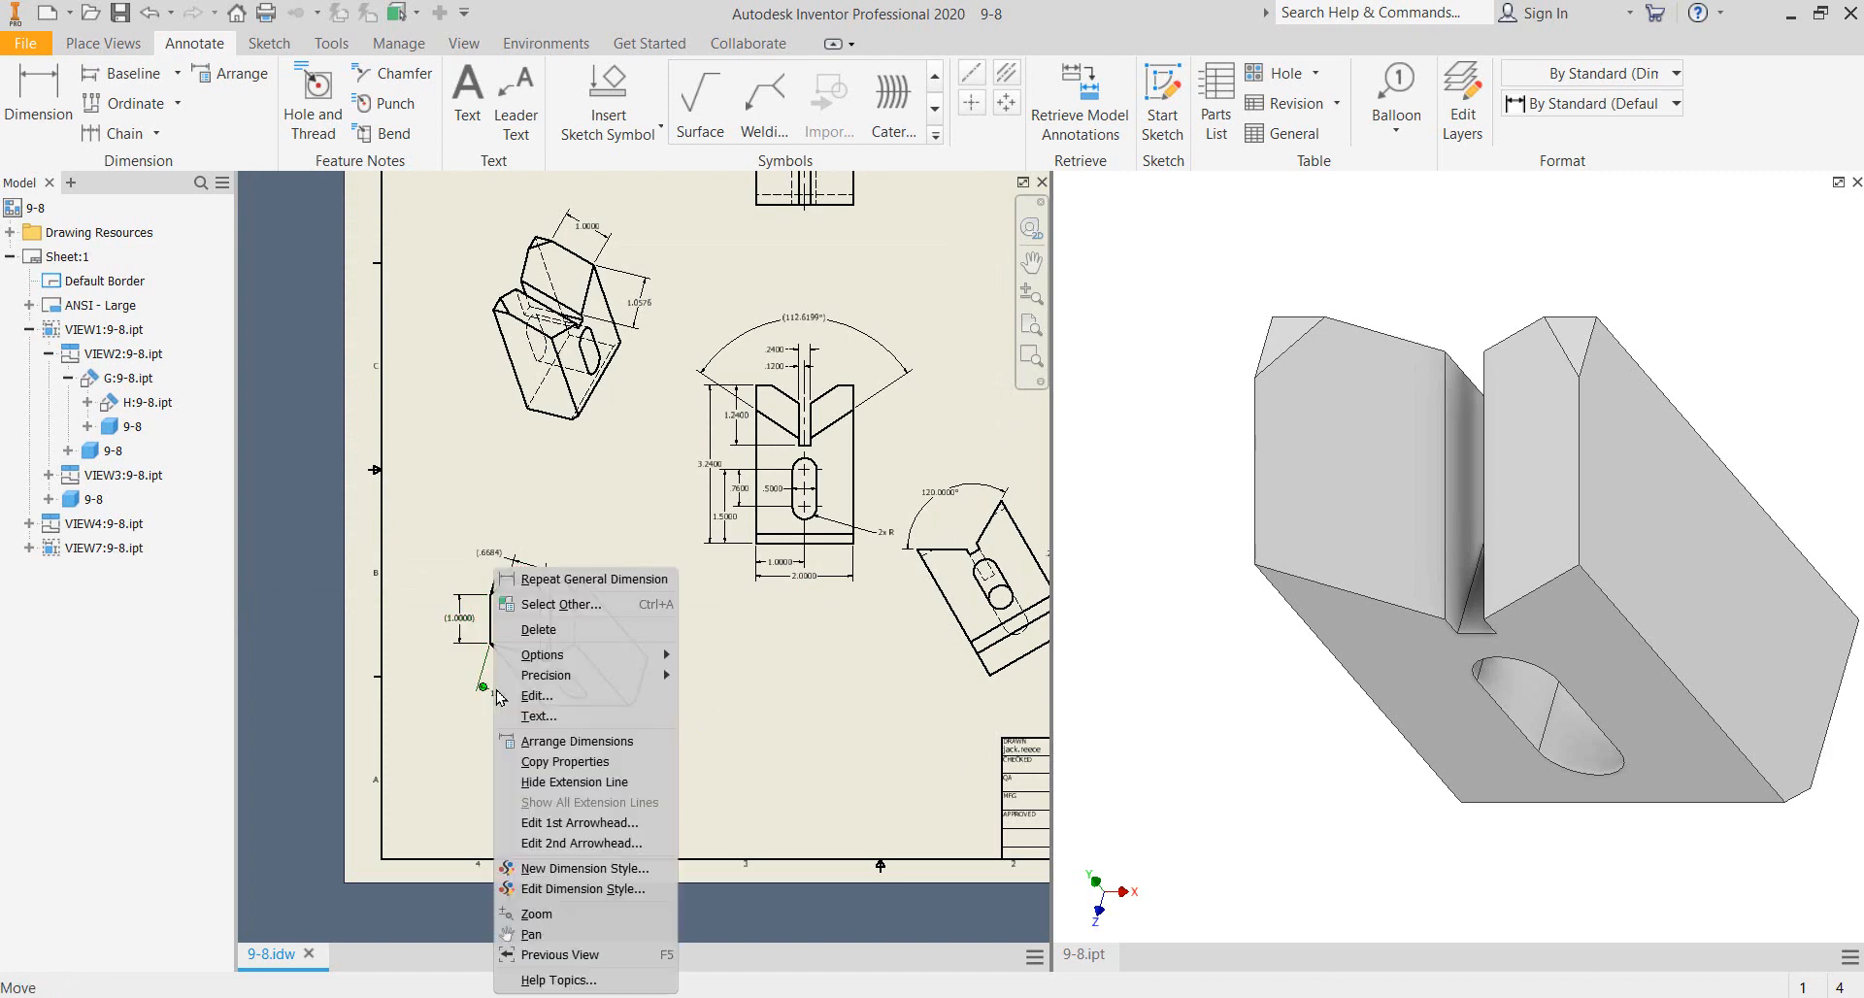
pyautogui.click(612, 702)
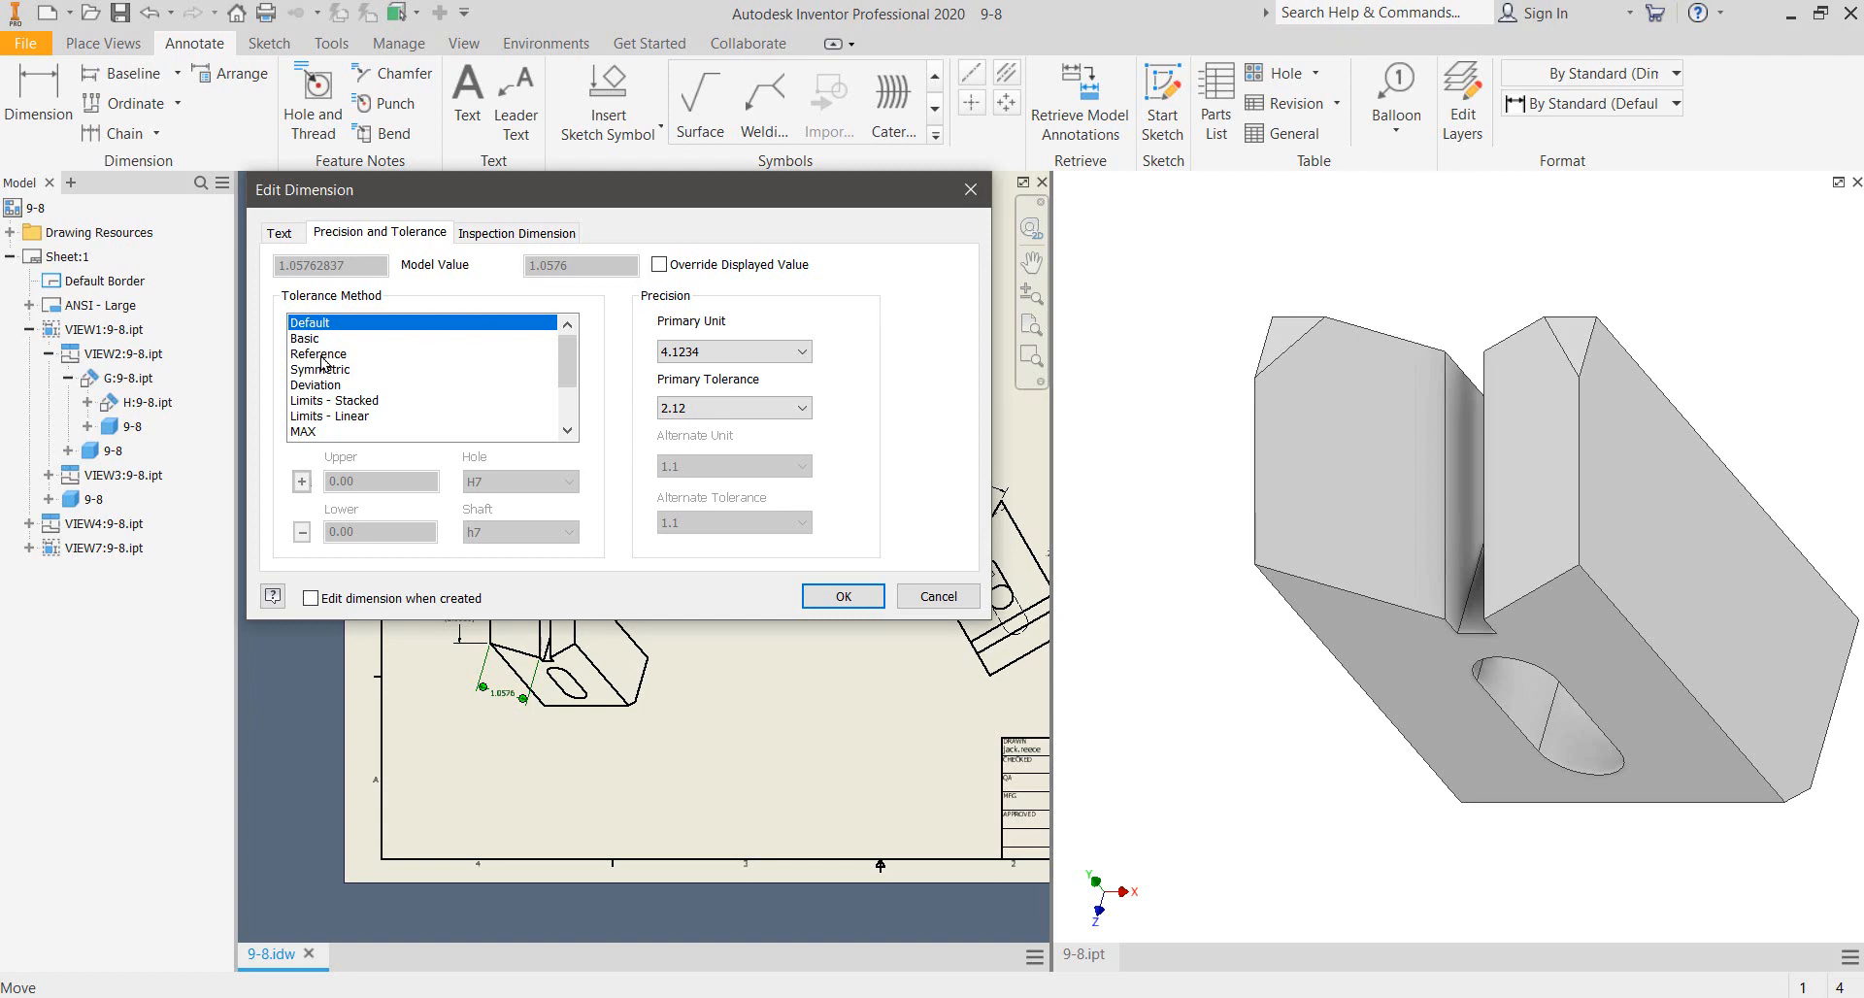
pyautogui.click(321, 355)
pyautogui.click(843, 594)
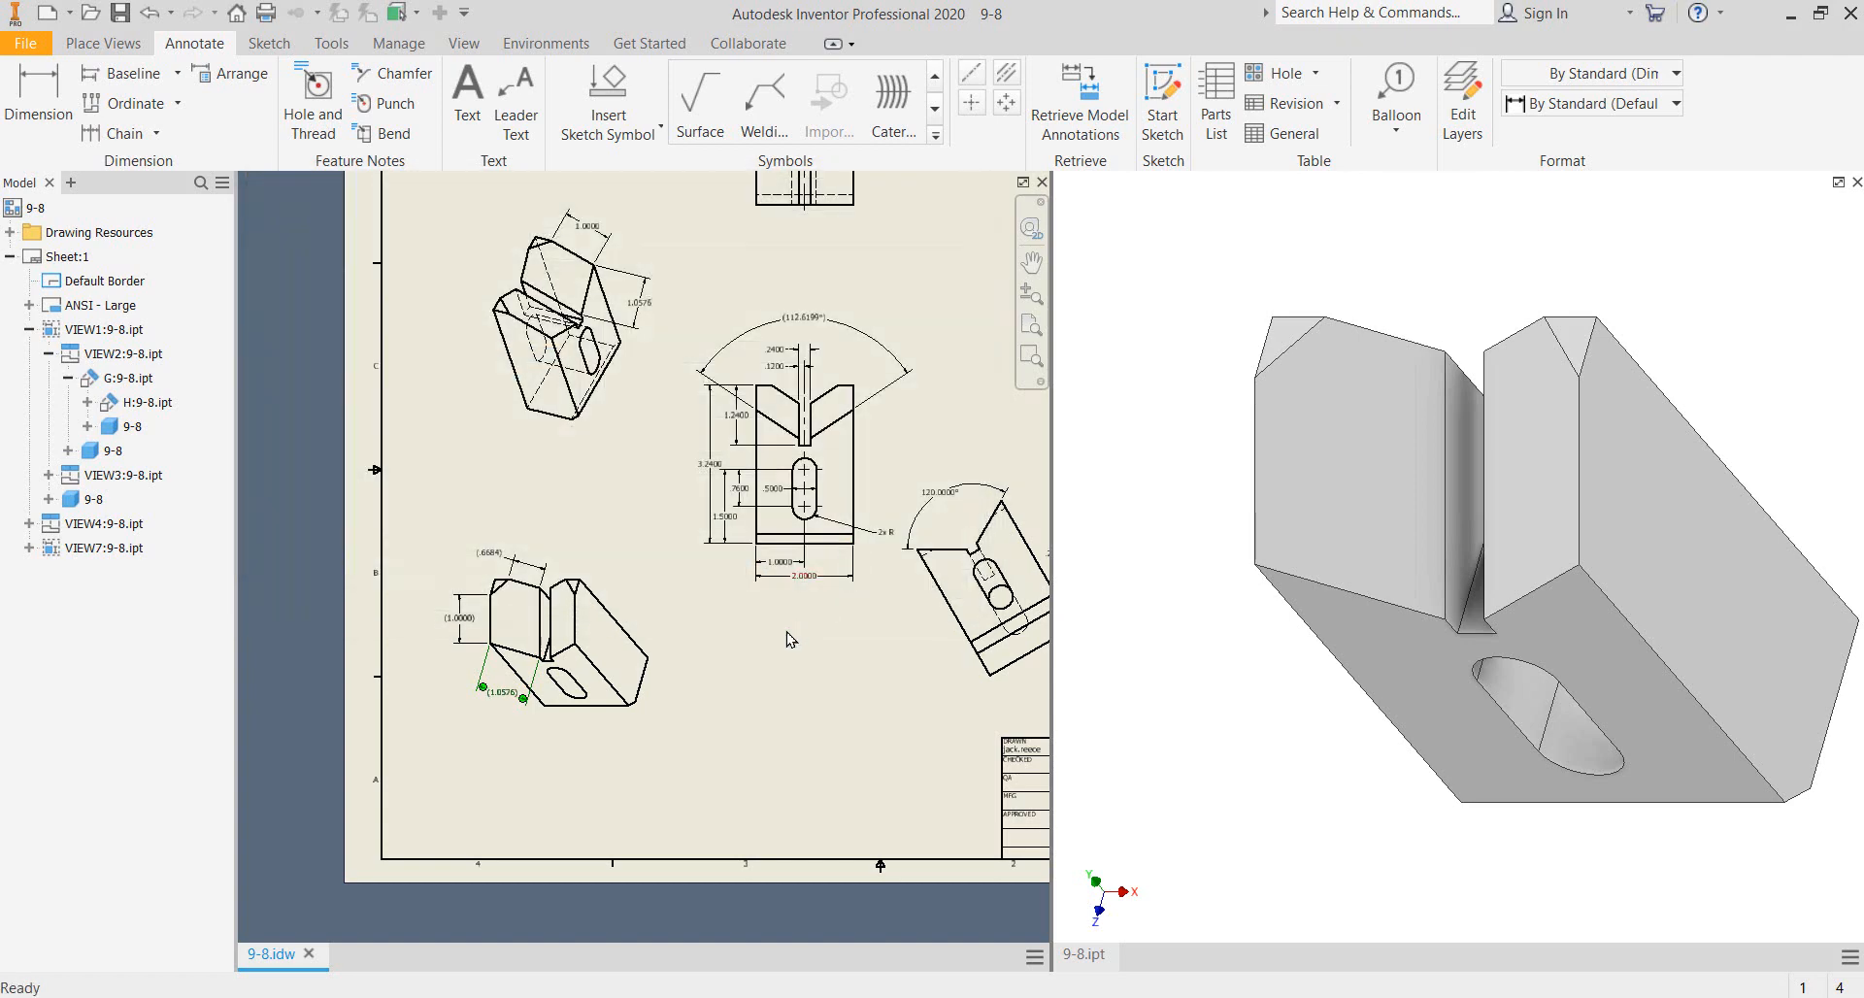
# - Make the V angle dimension in the tilted auxiliary view an inspection dimension with the None shape
pyautogui.moveTo(881, 660)
pyautogui.mouseDown(button='middle')
pyautogui.moveTo(720, 686)
pyautogui.moveTo(554, 653)
pyautogui.moveTo(543, 669)
pyautogui.mouseUp(button='middle')
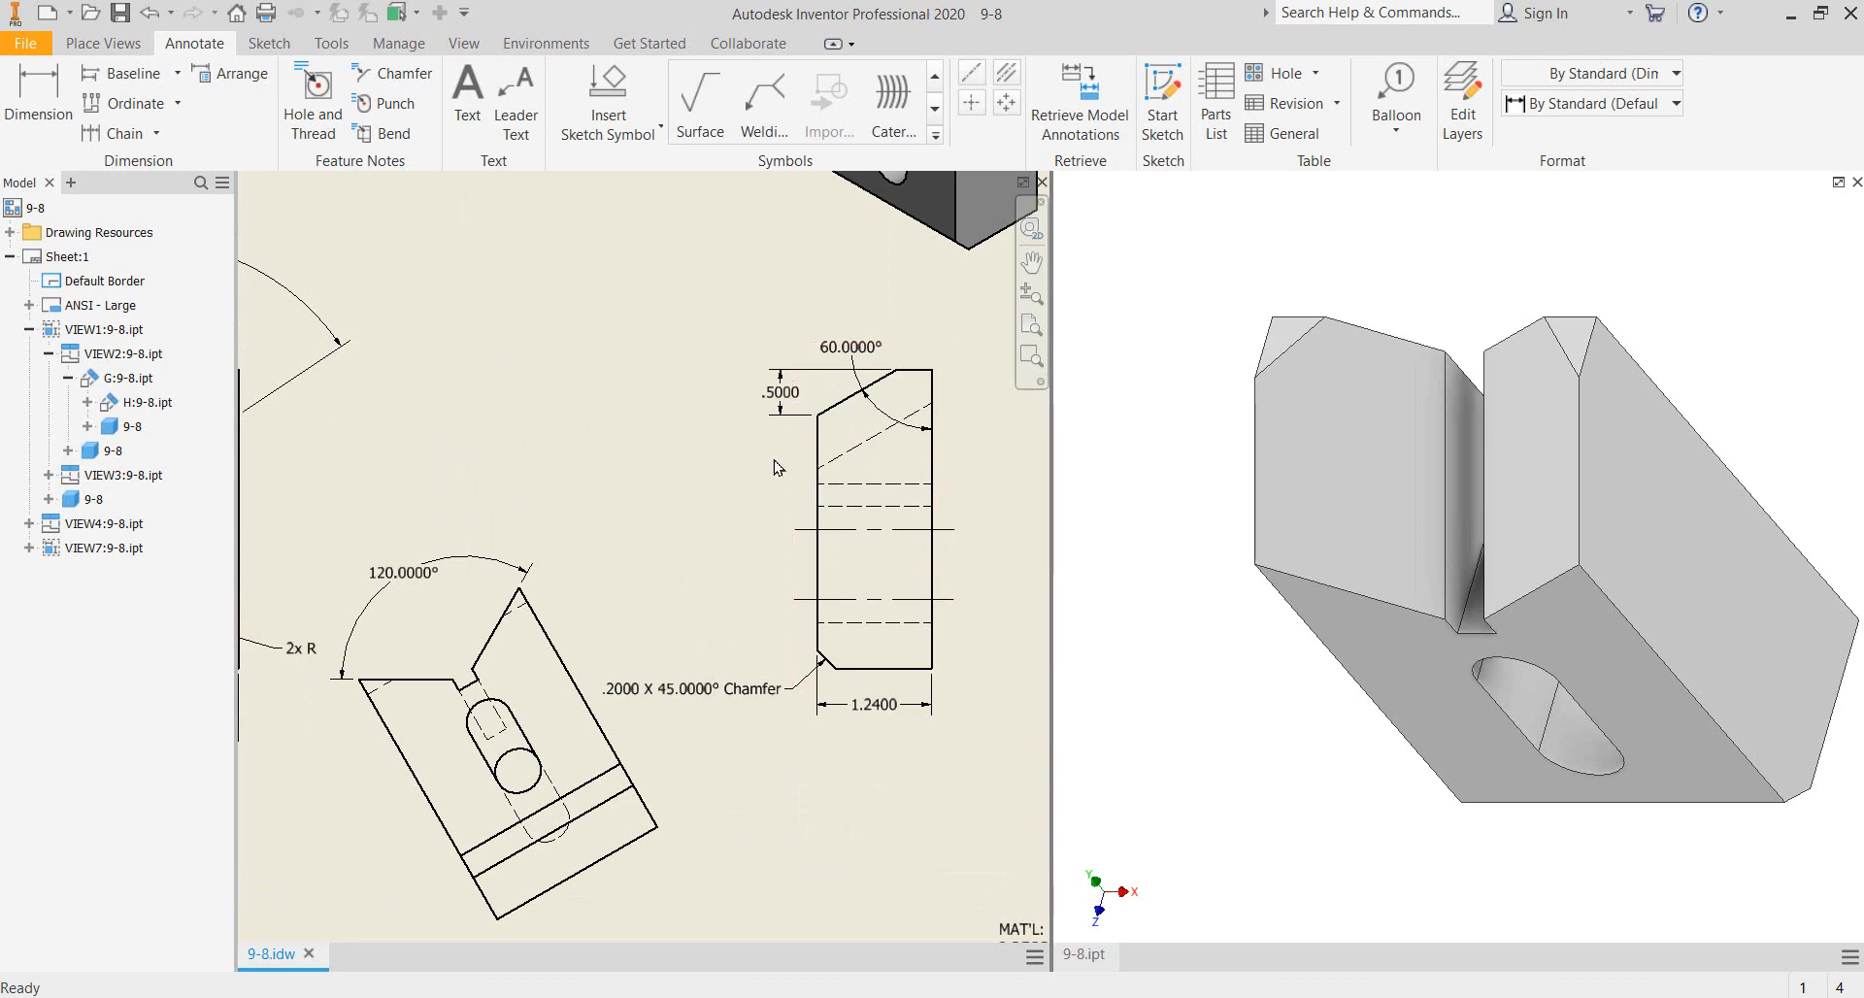
pyautogui.rightClick(388, 580)
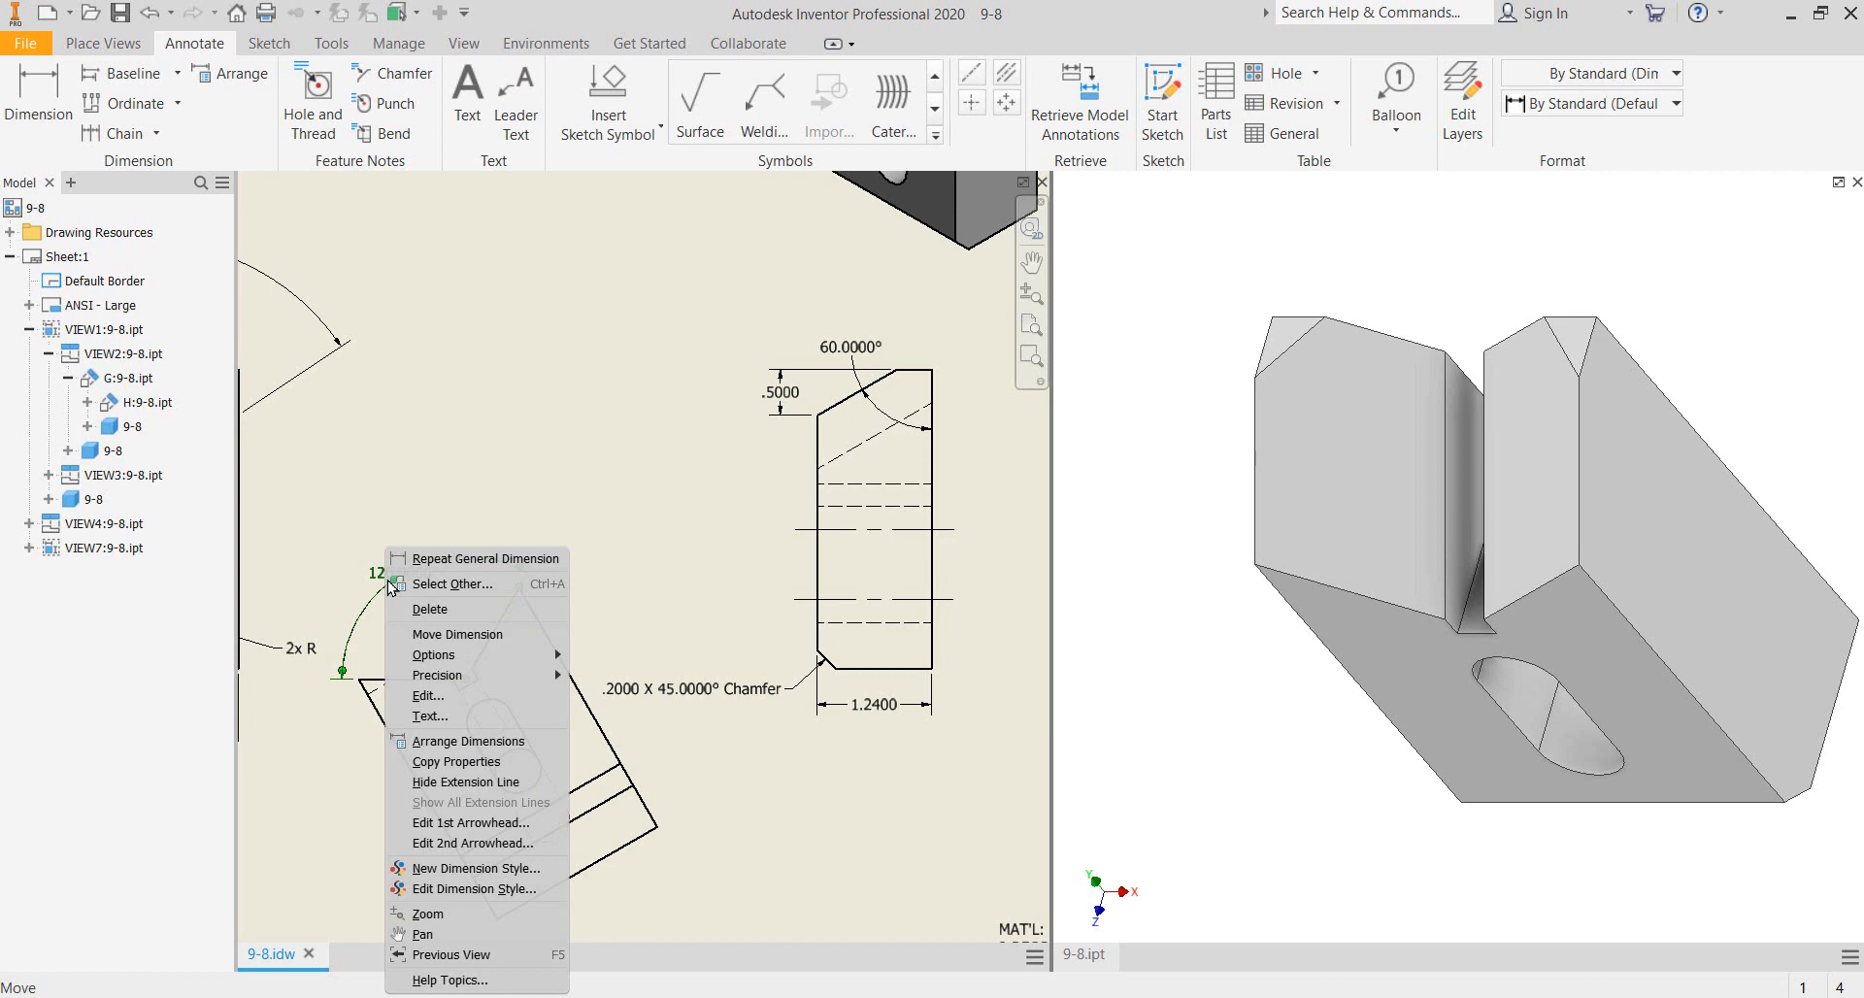
pyautogui.click(475, 698)
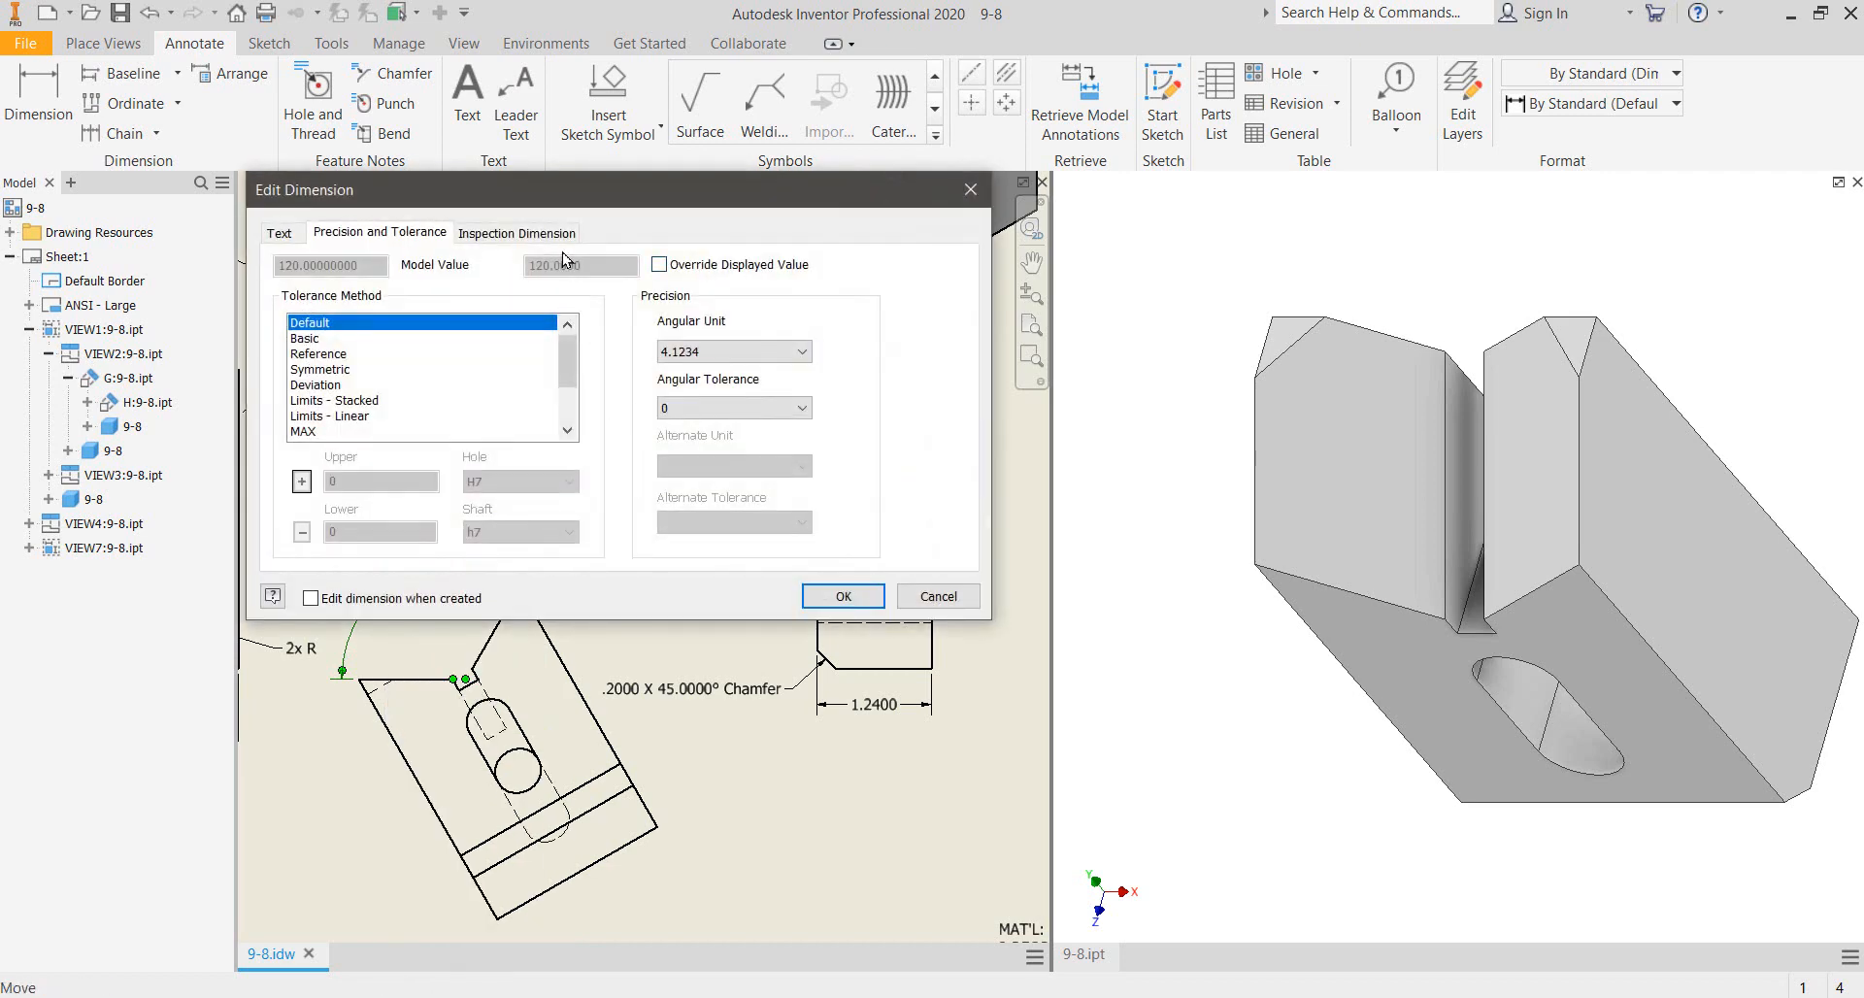
pyautogui.click(542, 233)
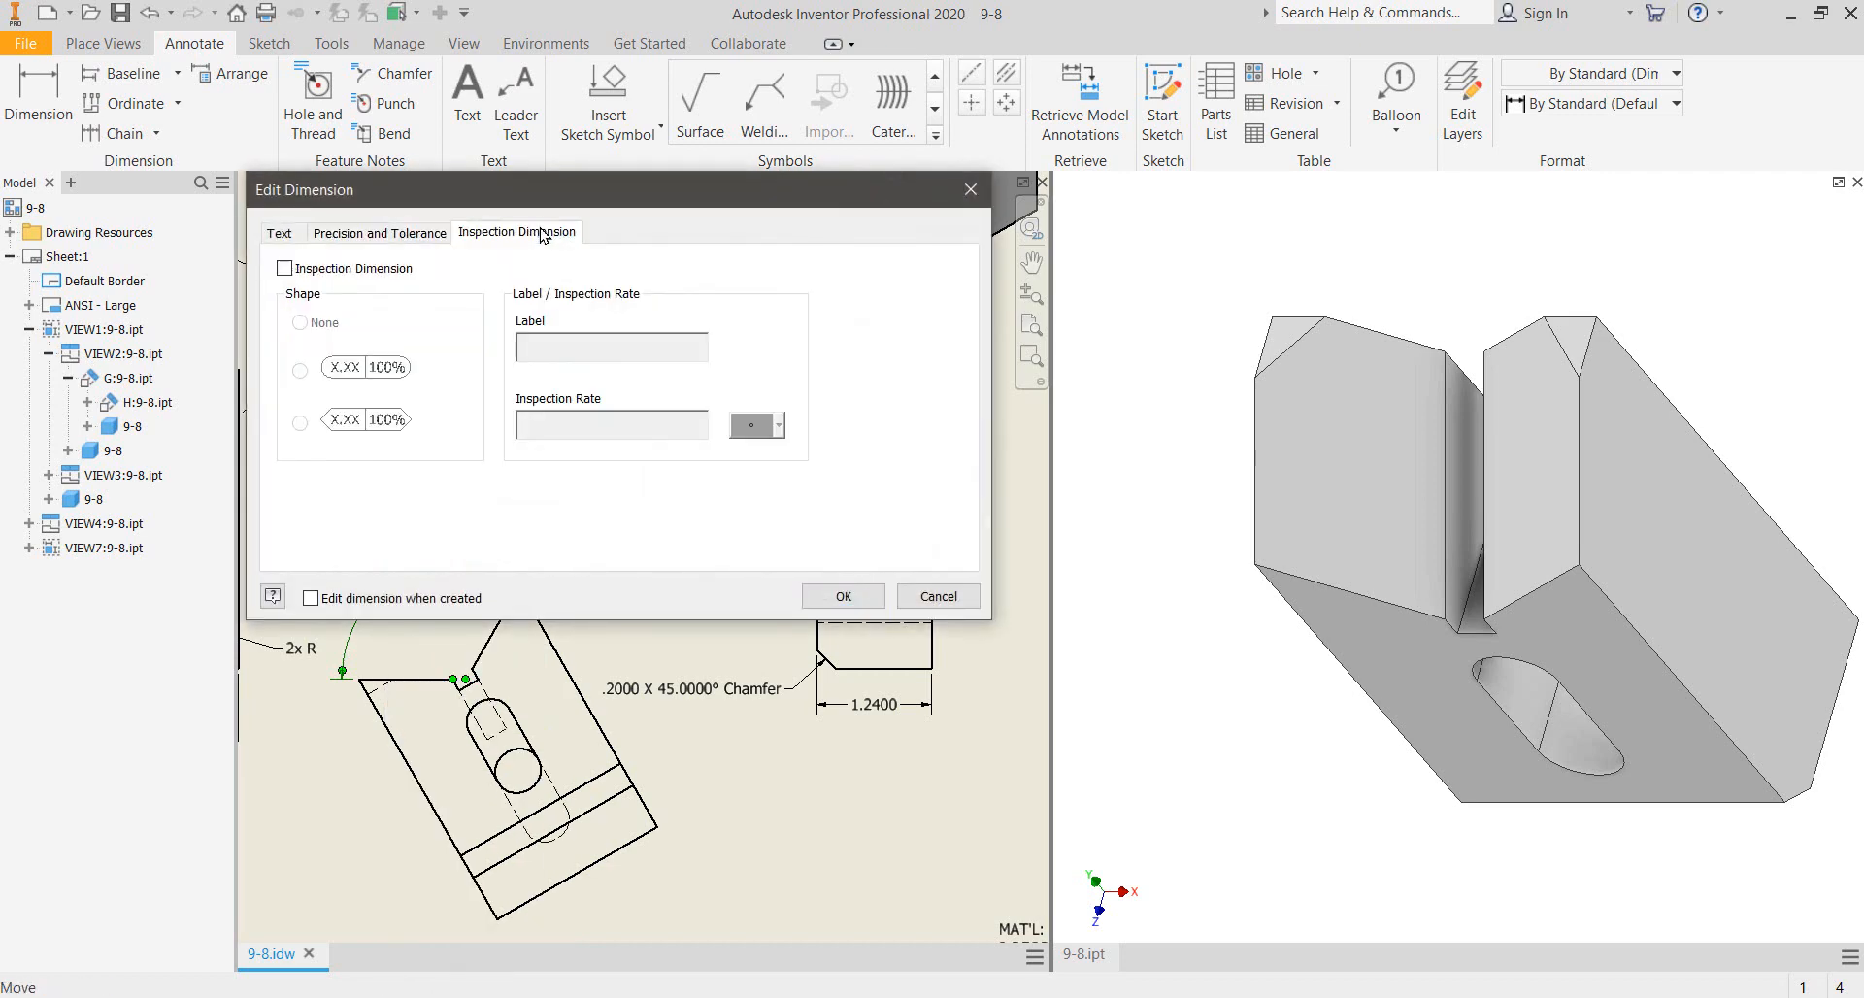
pyautogui.click(285, 269)
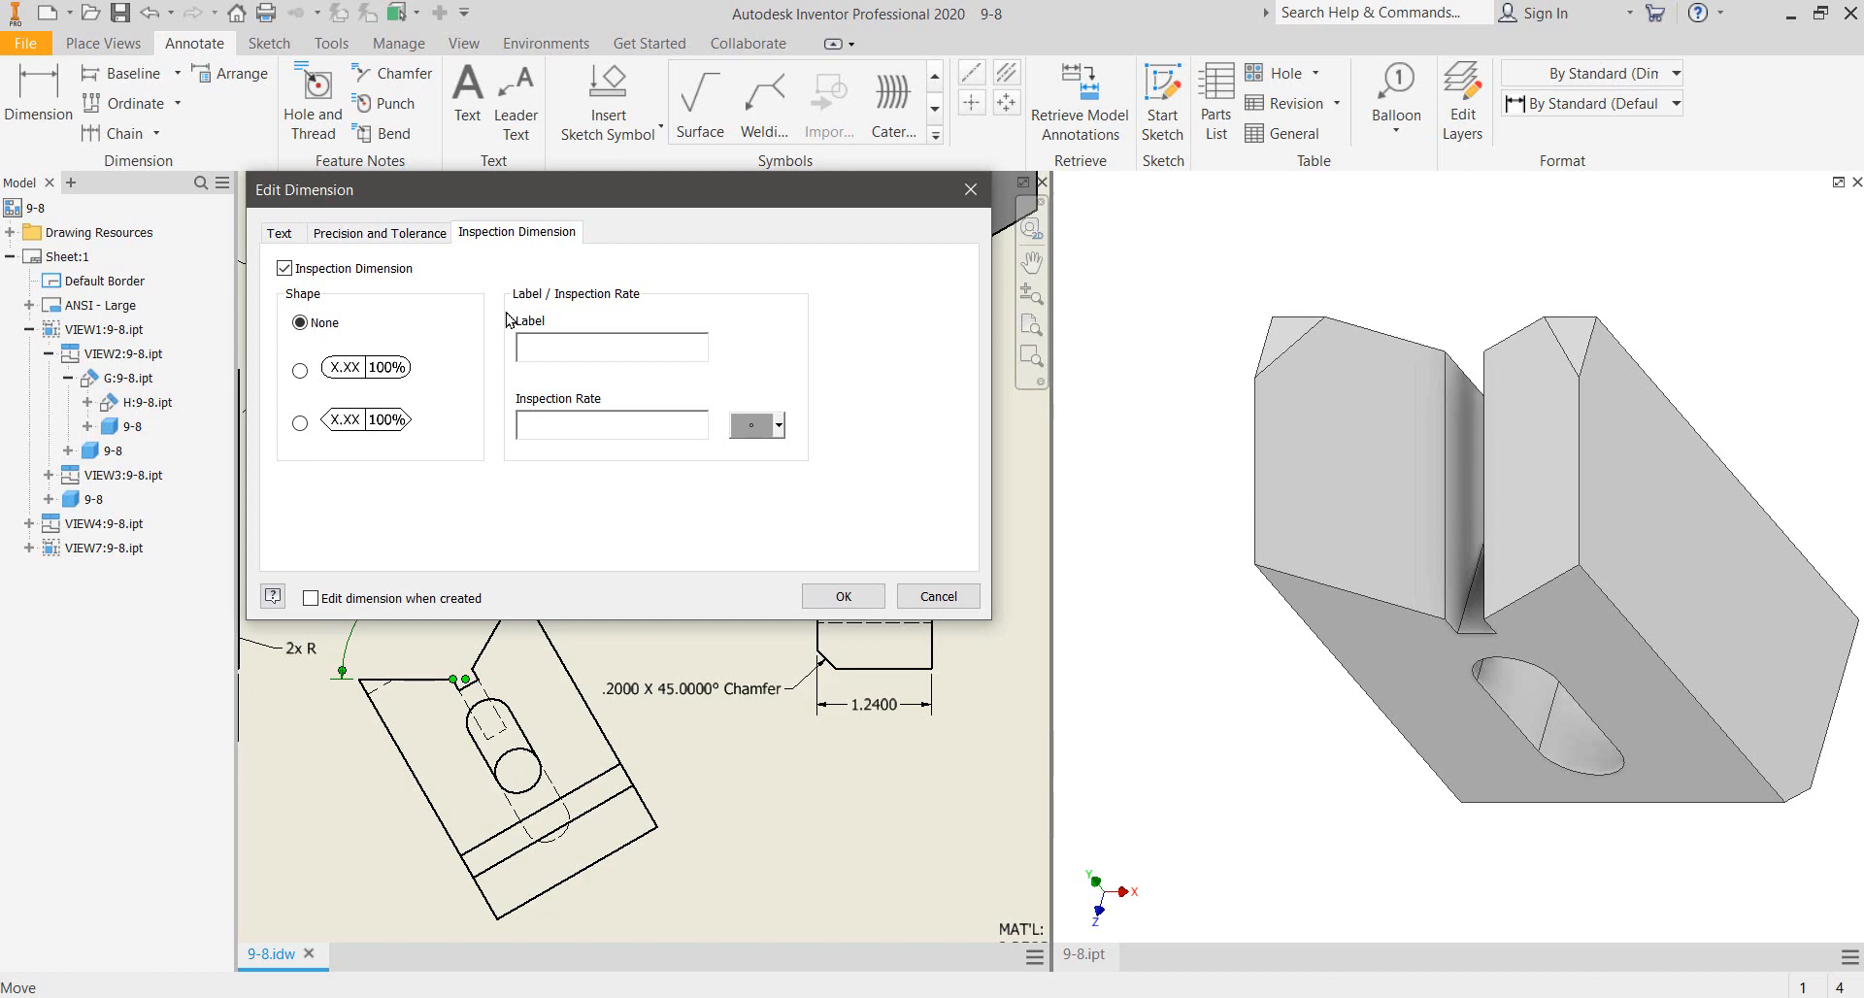
pyautogui.click(844, 597)
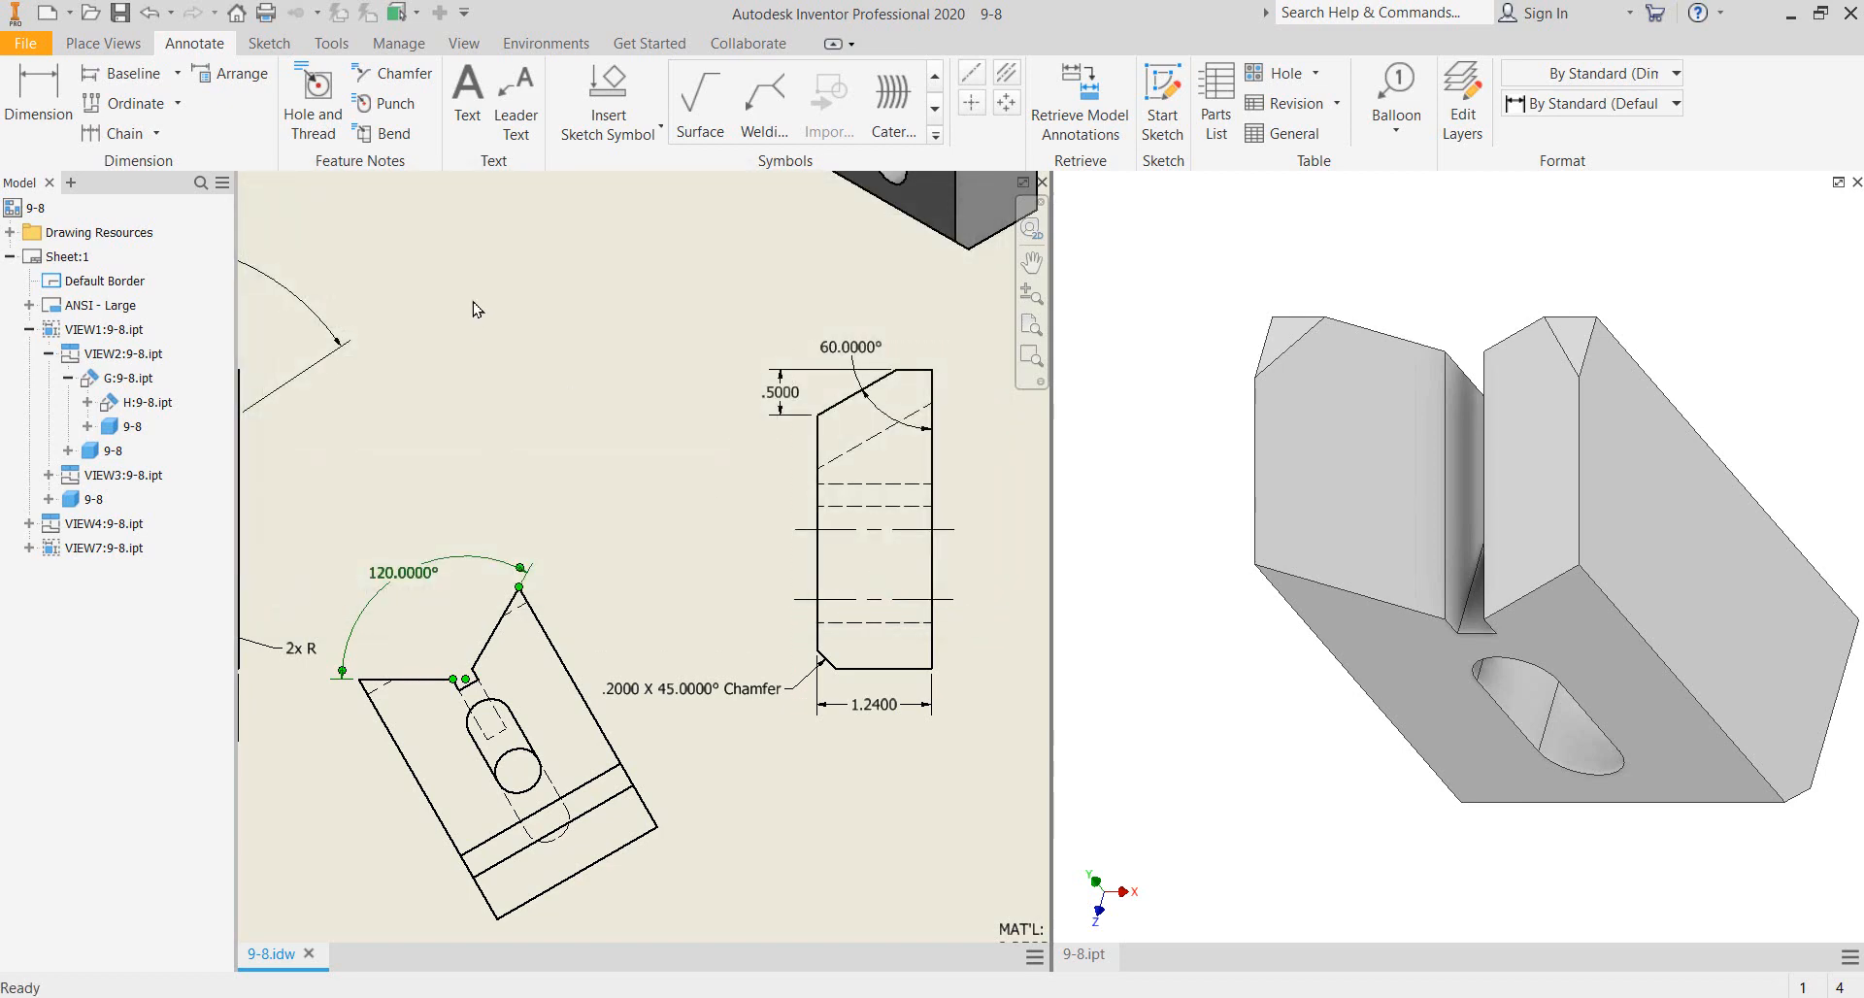
# - Change the inspection shape of the V angle dimension in the tilted auxiliary view to the rounded-end frame
pyautogui.rightClick(432, 568)
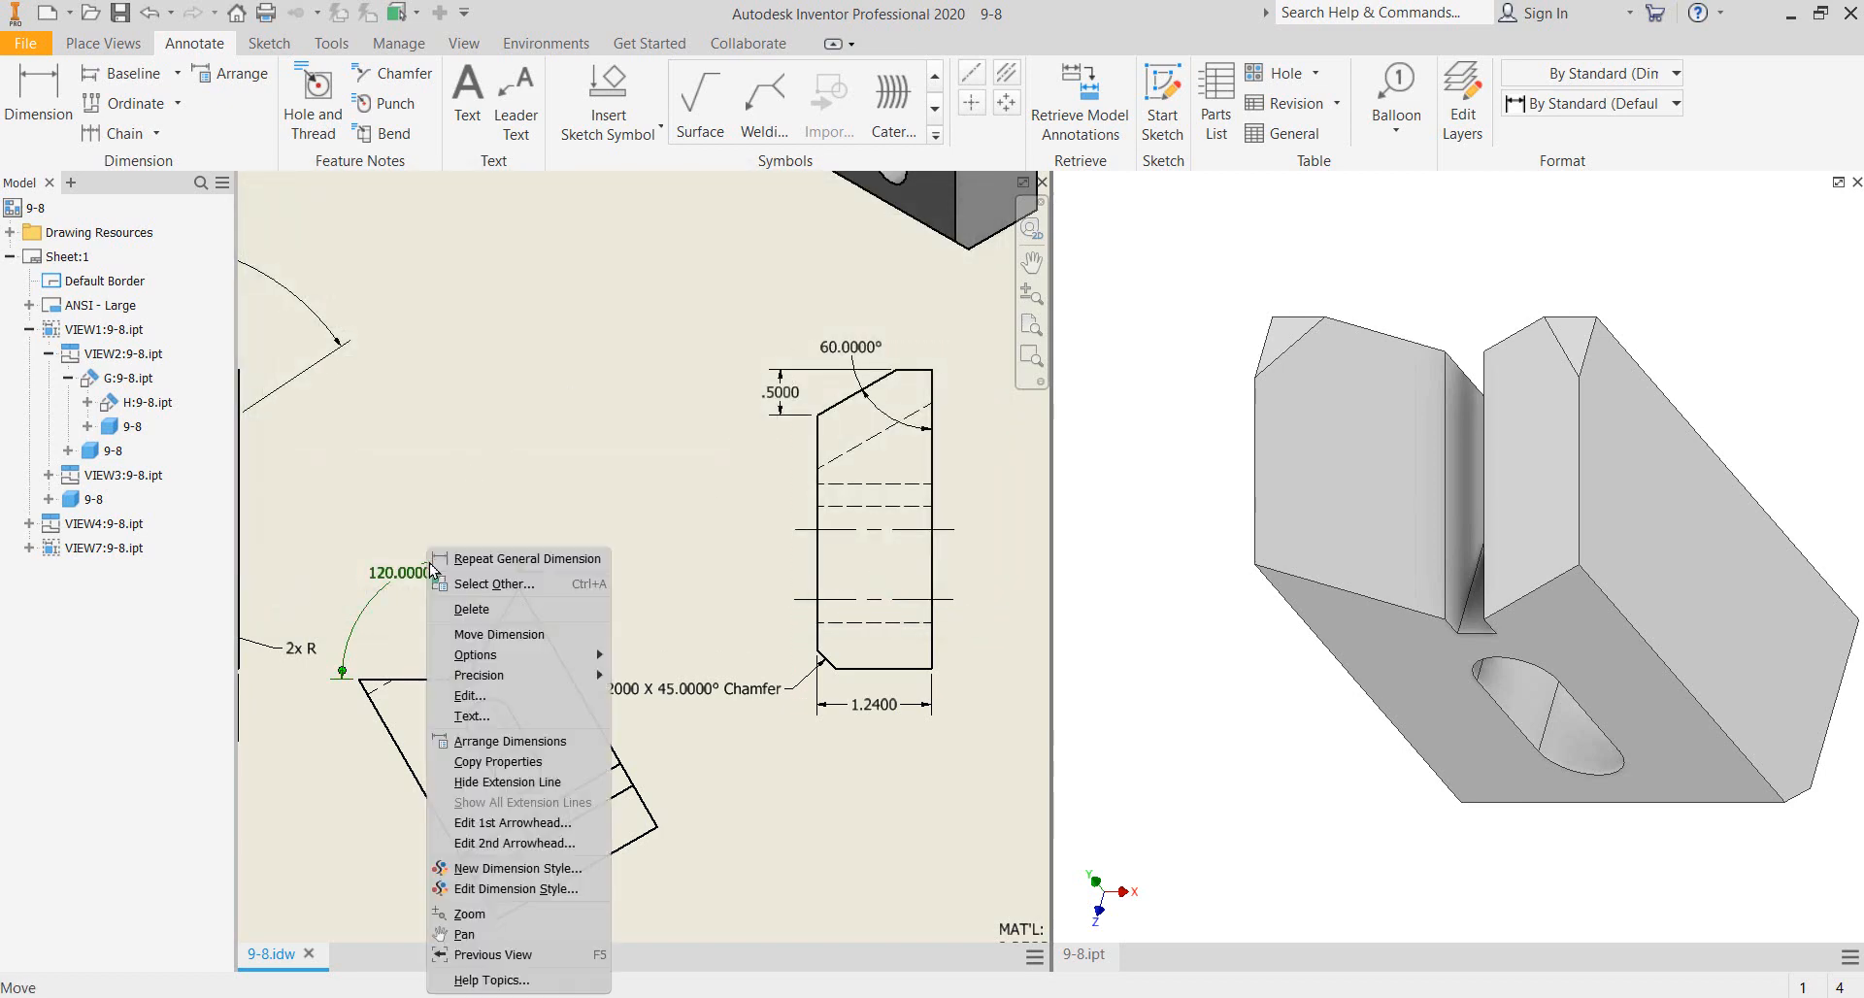
pyautogui.click(517, 698)
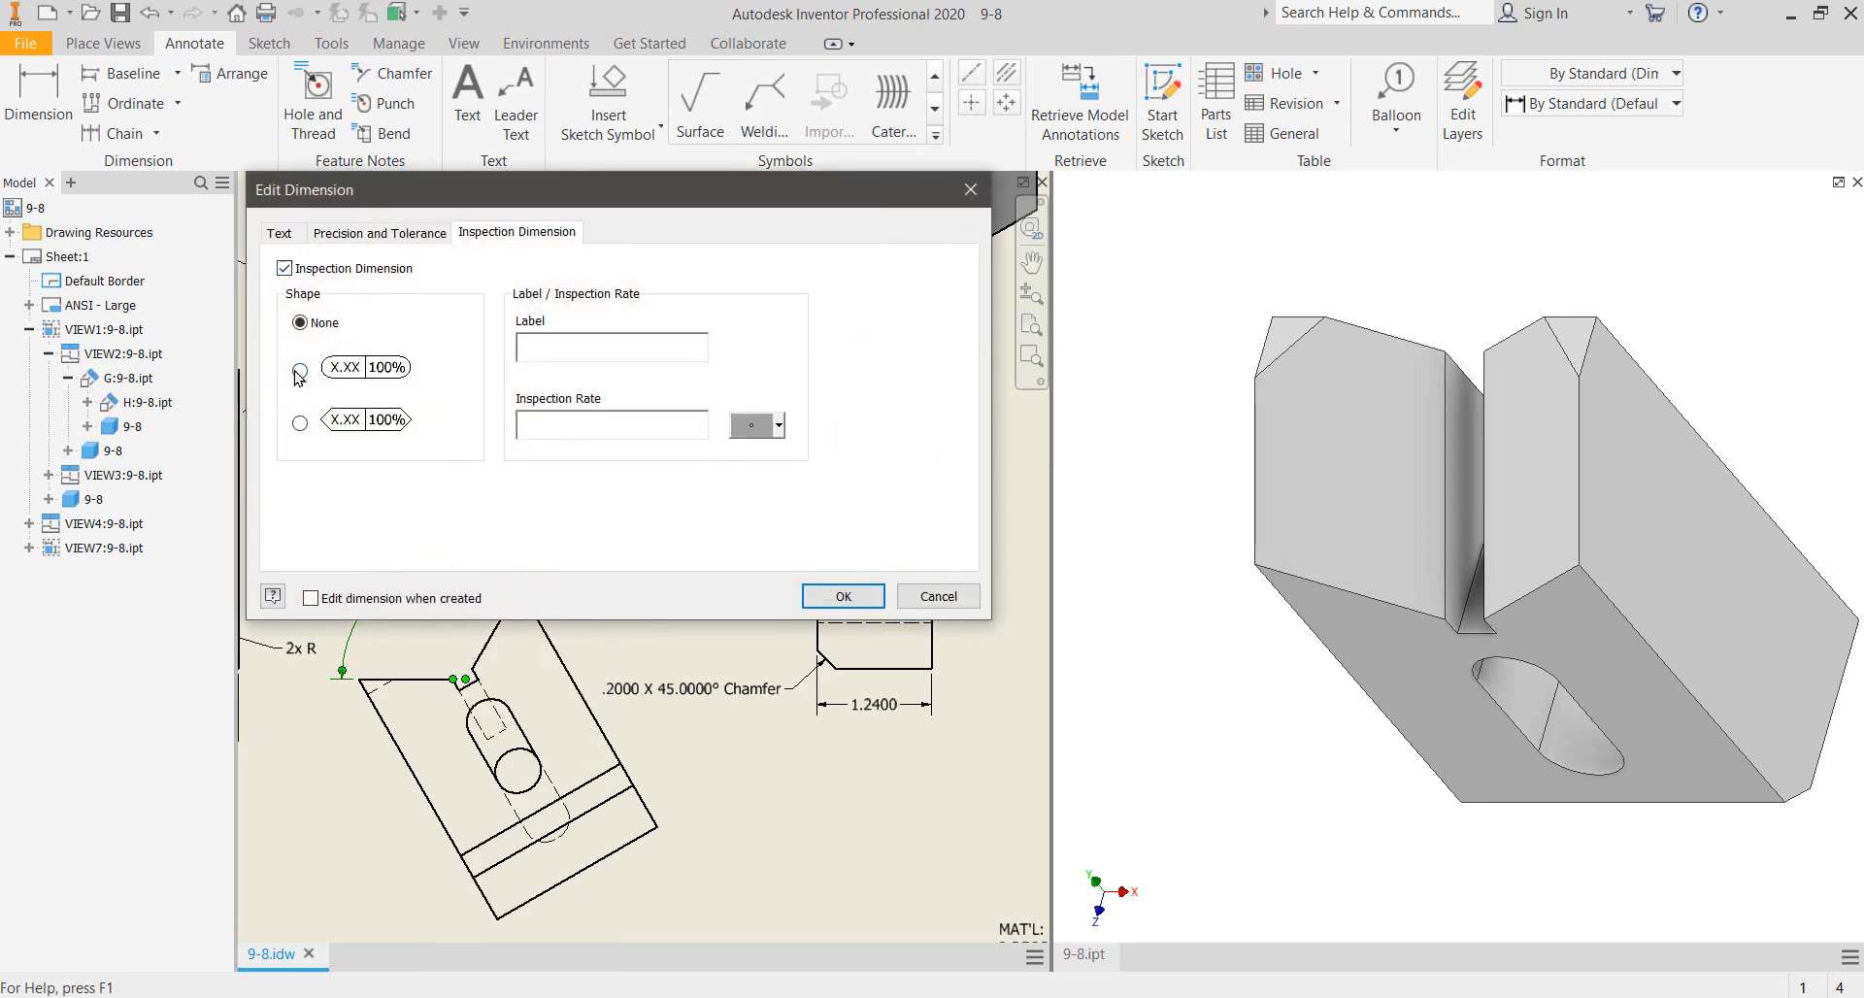
pyautogui.click(299, 373)
pyautogui.click(841, 598)
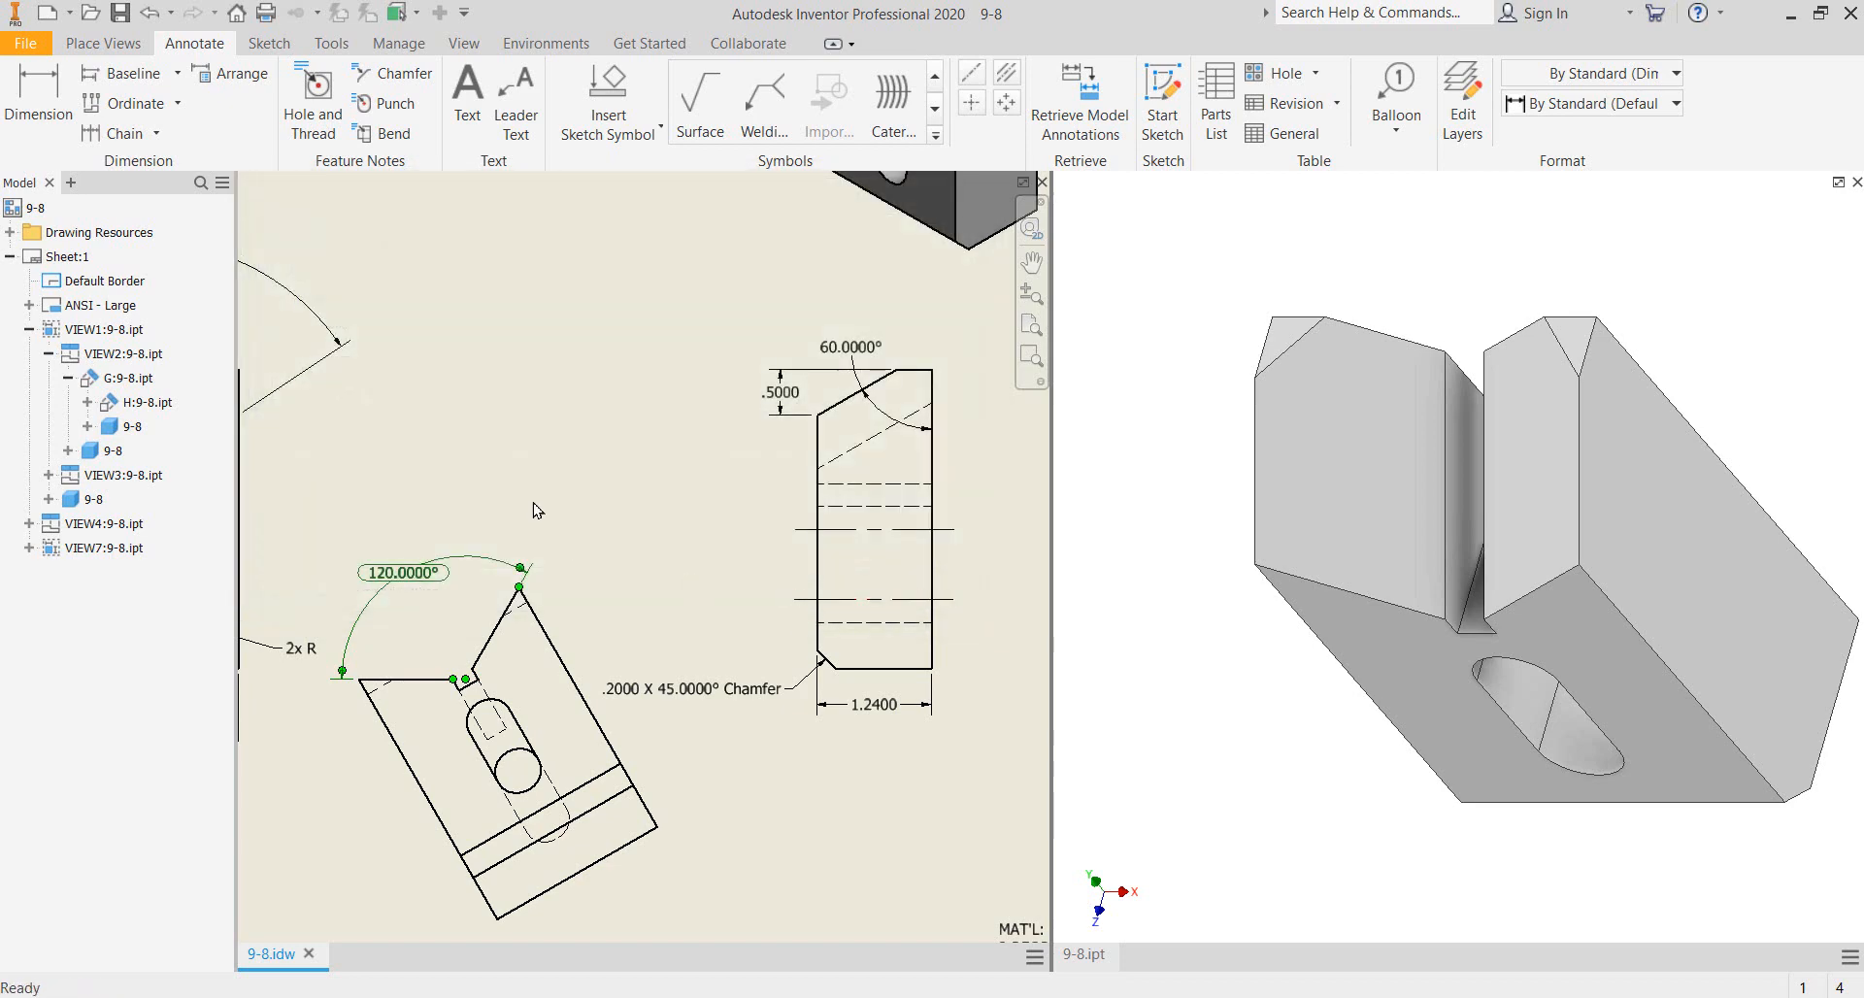
pyautogui.click(559, 469)
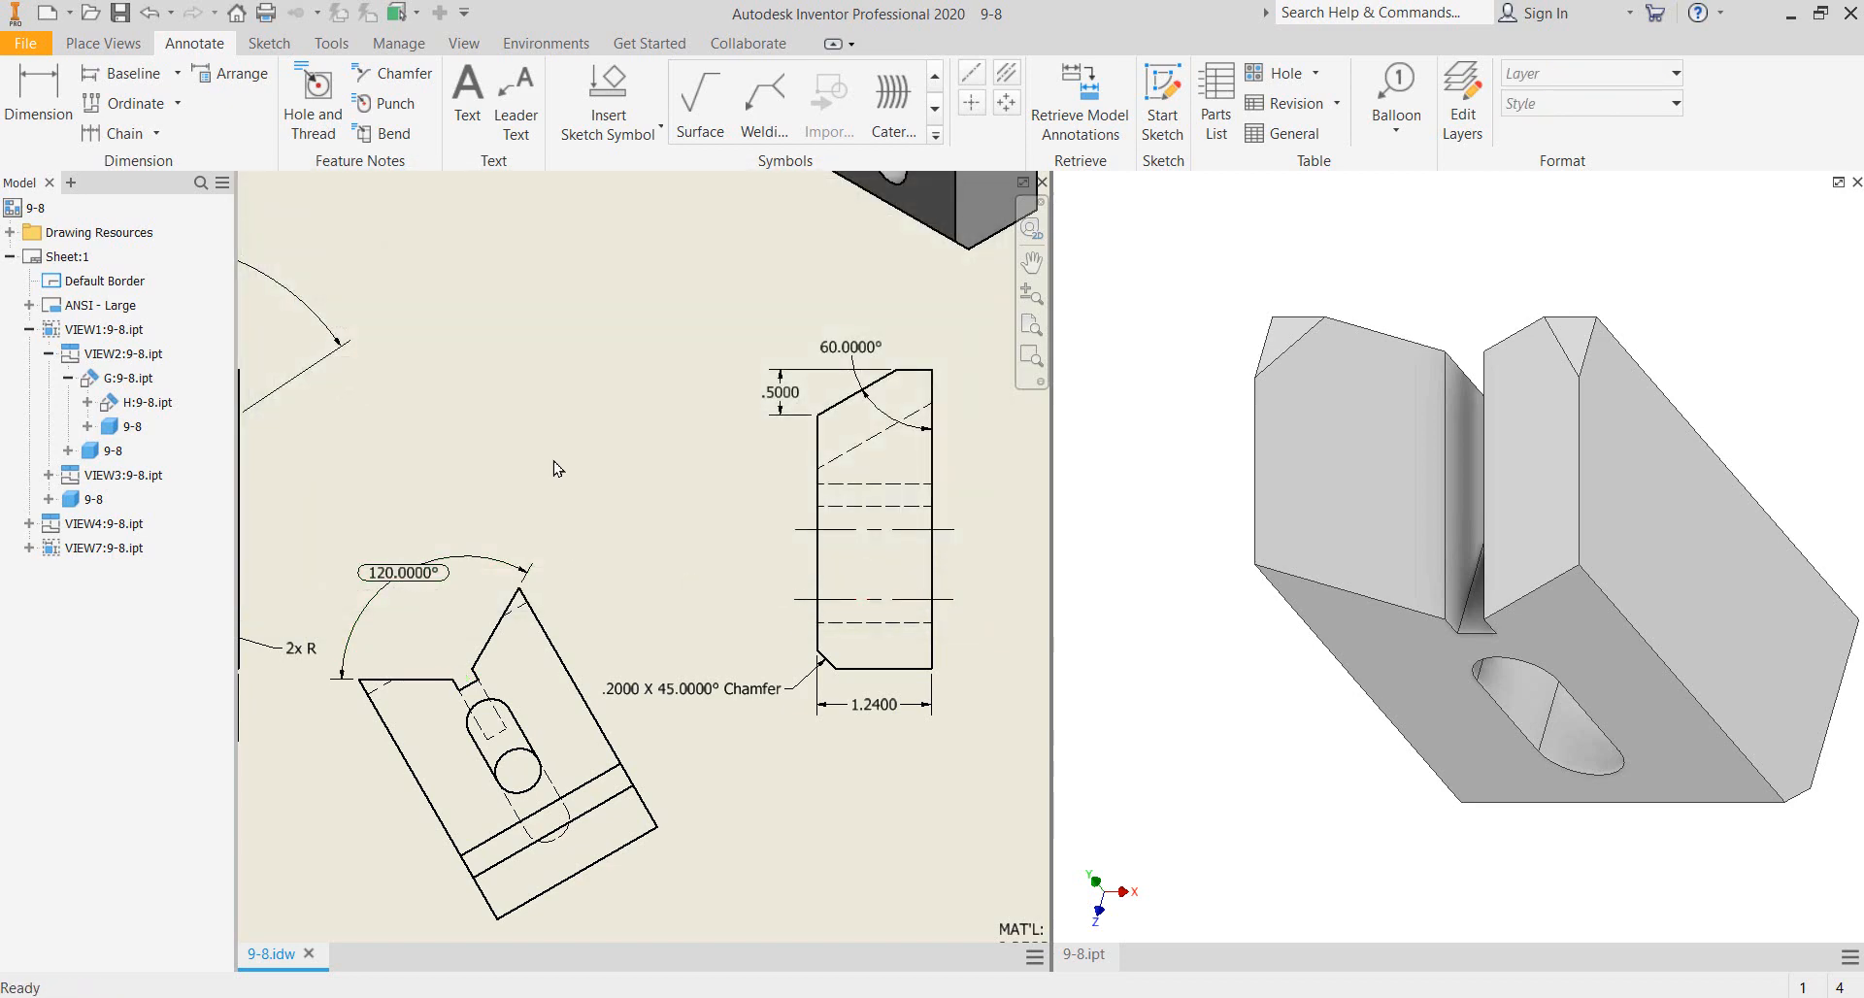
# - Delete both linear dimensions from the upper auxiliary view beside the front view
pyautogui.scroll(-2, 653, 344)
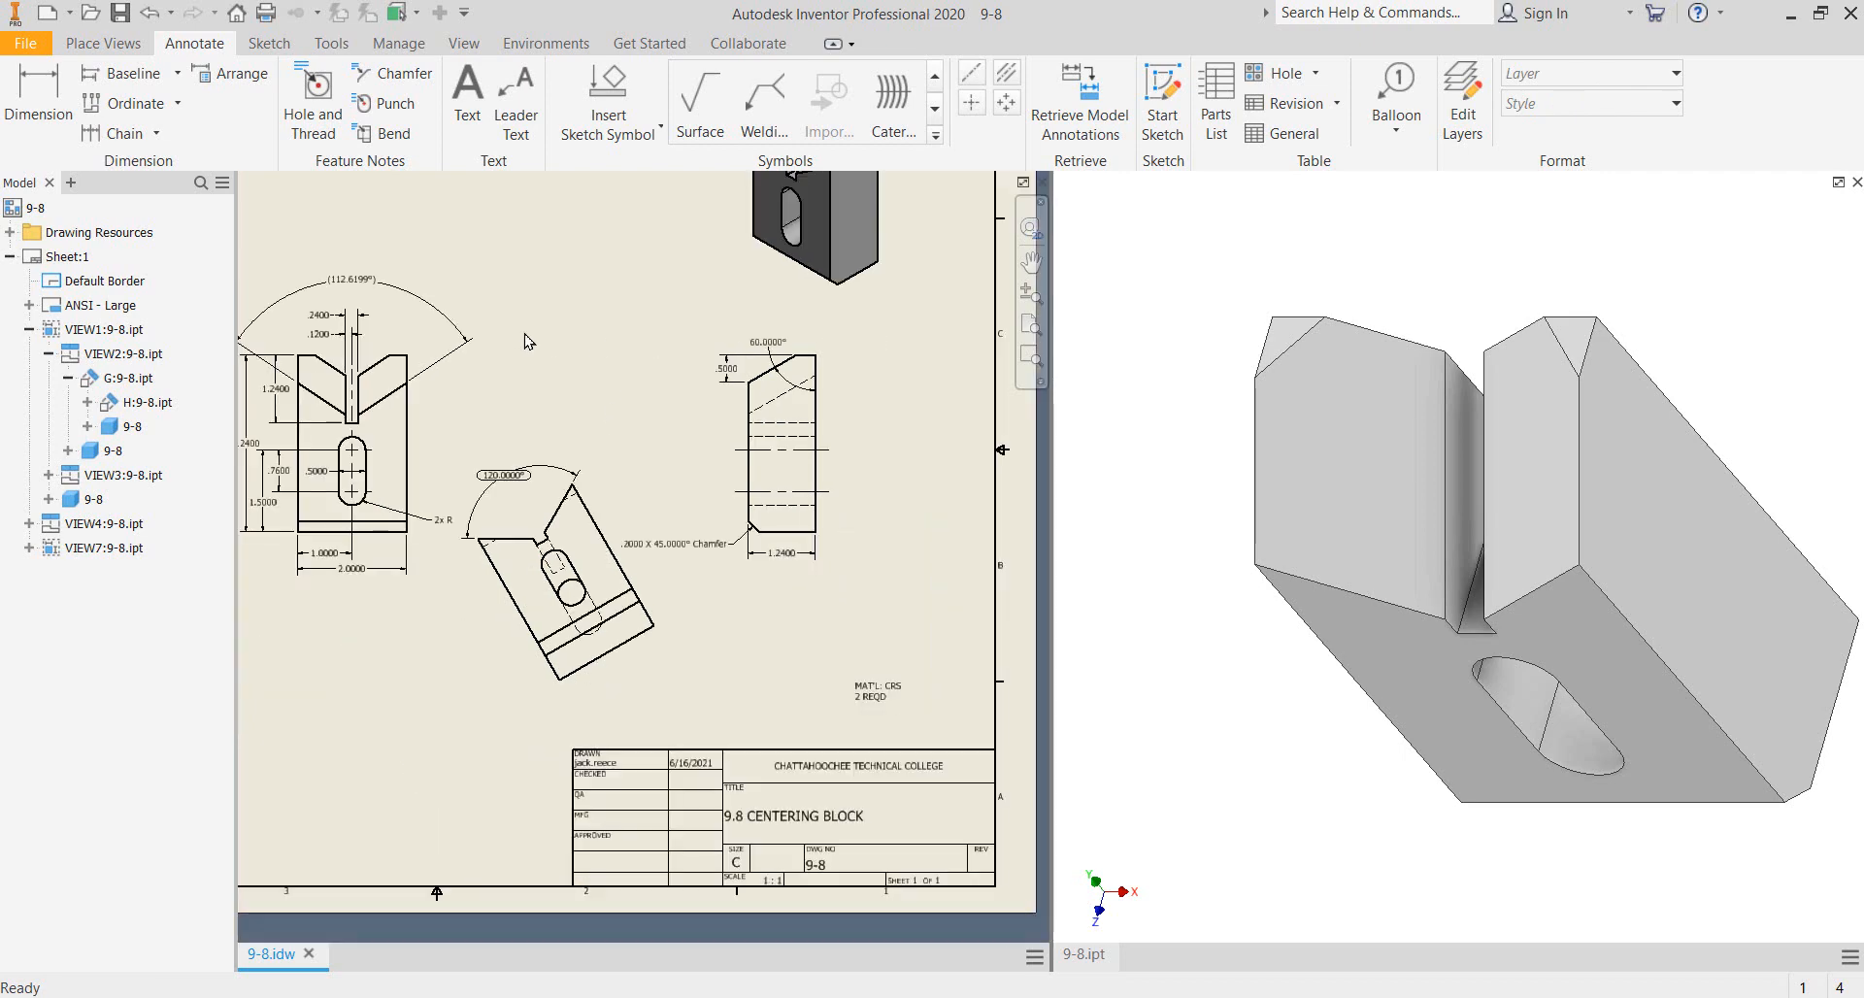
pyautogui.moveTo(528, 342)
pyautogui.mouseDown(button='middle')
pyautogui.moveTo(677, 399)
pyautogui.moveTo(656, 431)
pyautogui.mouseUp(button='middle')
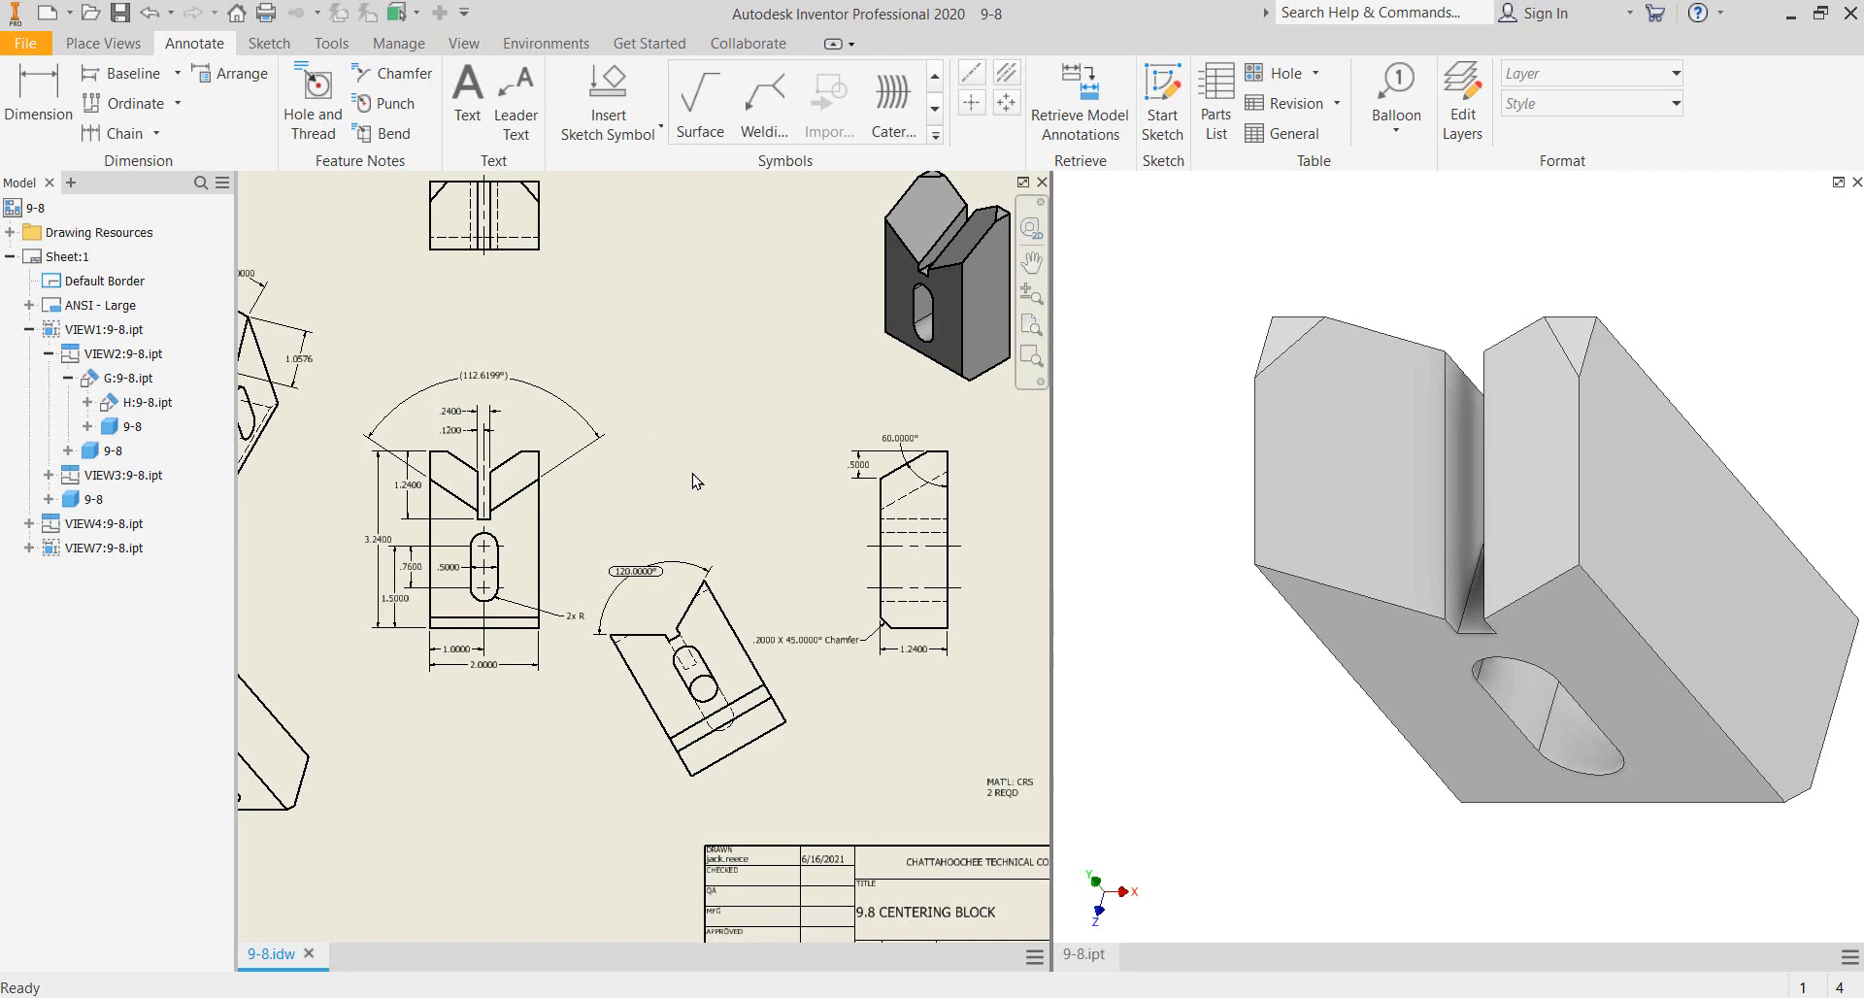
pyautogui.scroll(-2, 694, 481)
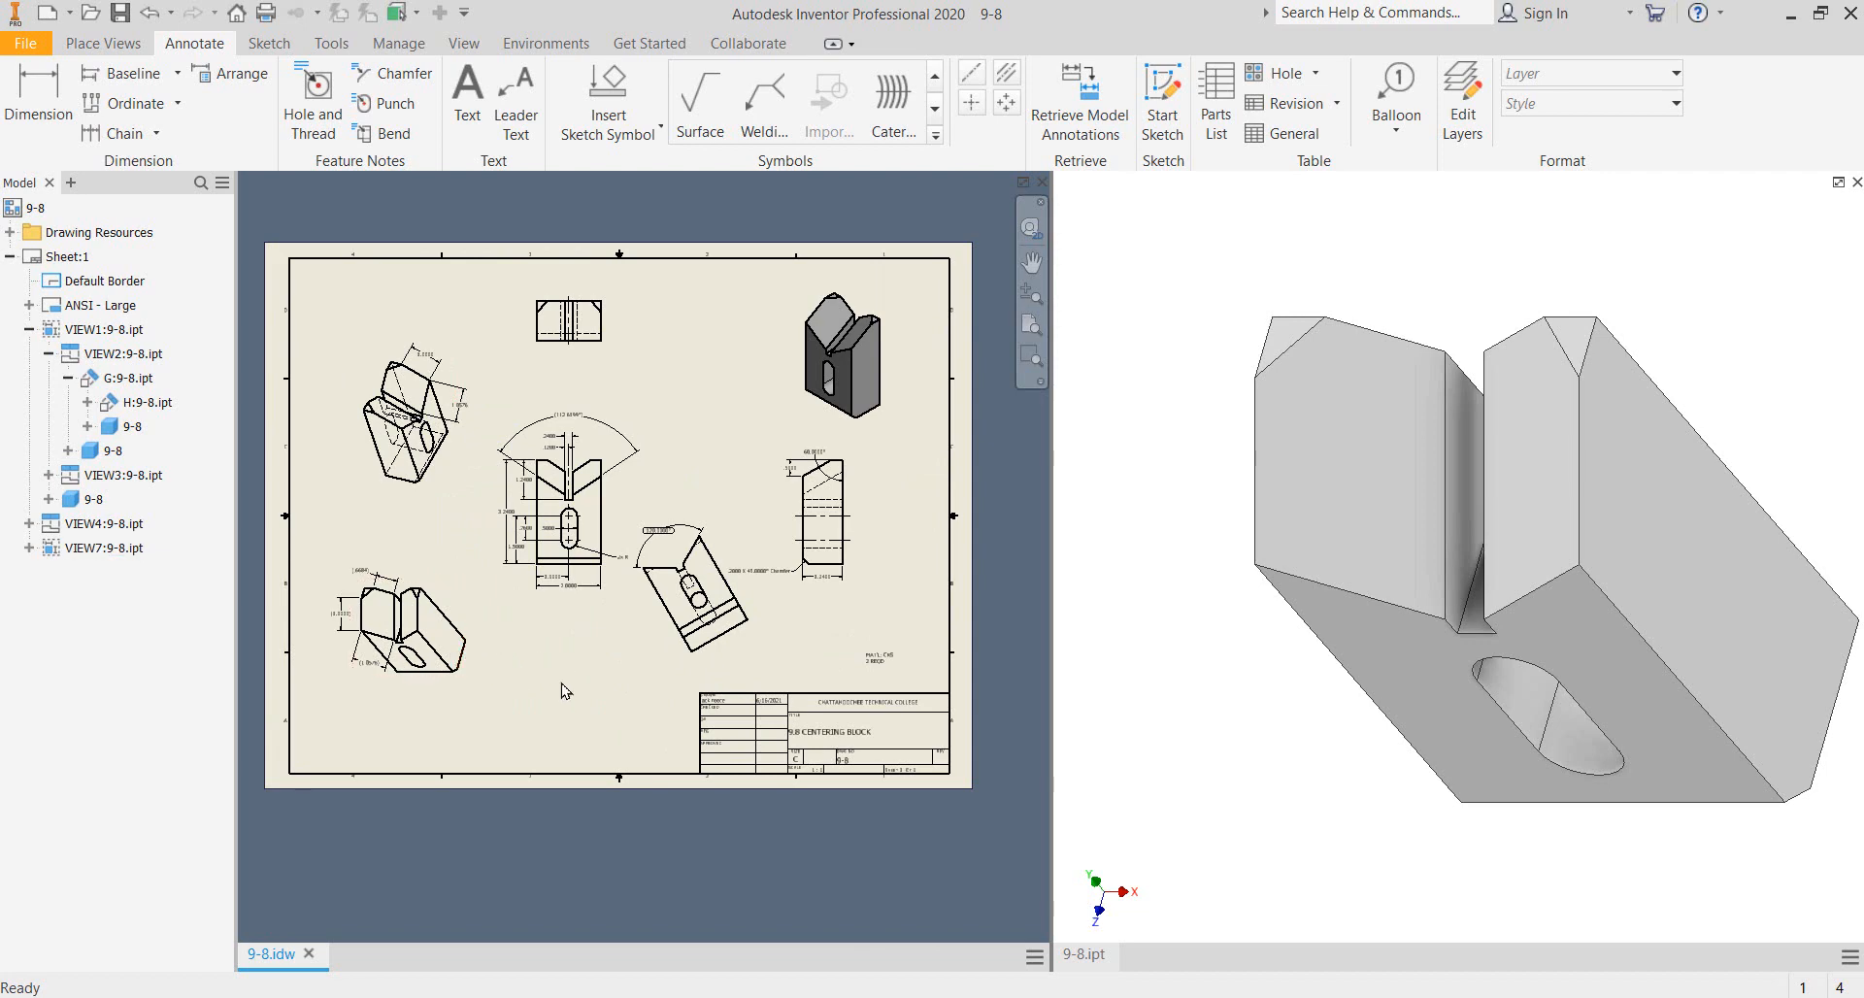
pyautogui.scroll(2, 452, 350)
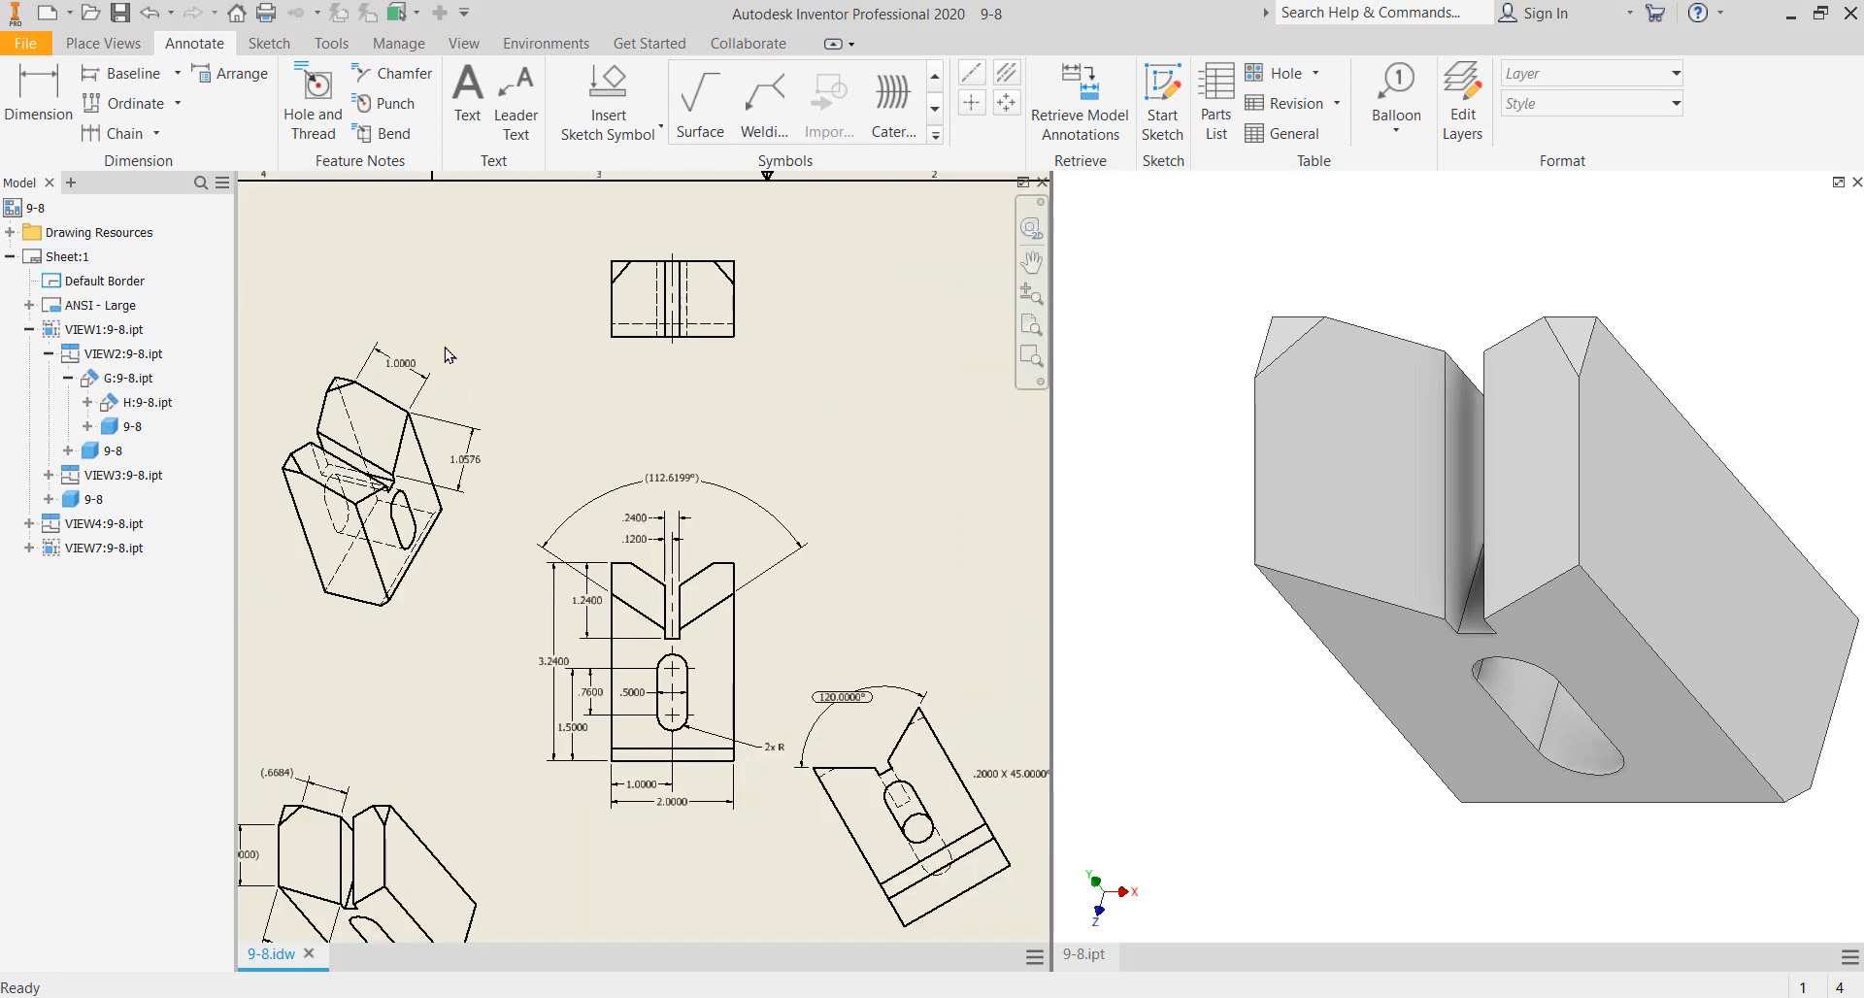
pyautogui.click(414, 371)
pyautogui.press('Delete')
pyautogui.click(476, 445)
pyautogui.press('Delete')
pyautogui.scroll(-2, 503, 418)
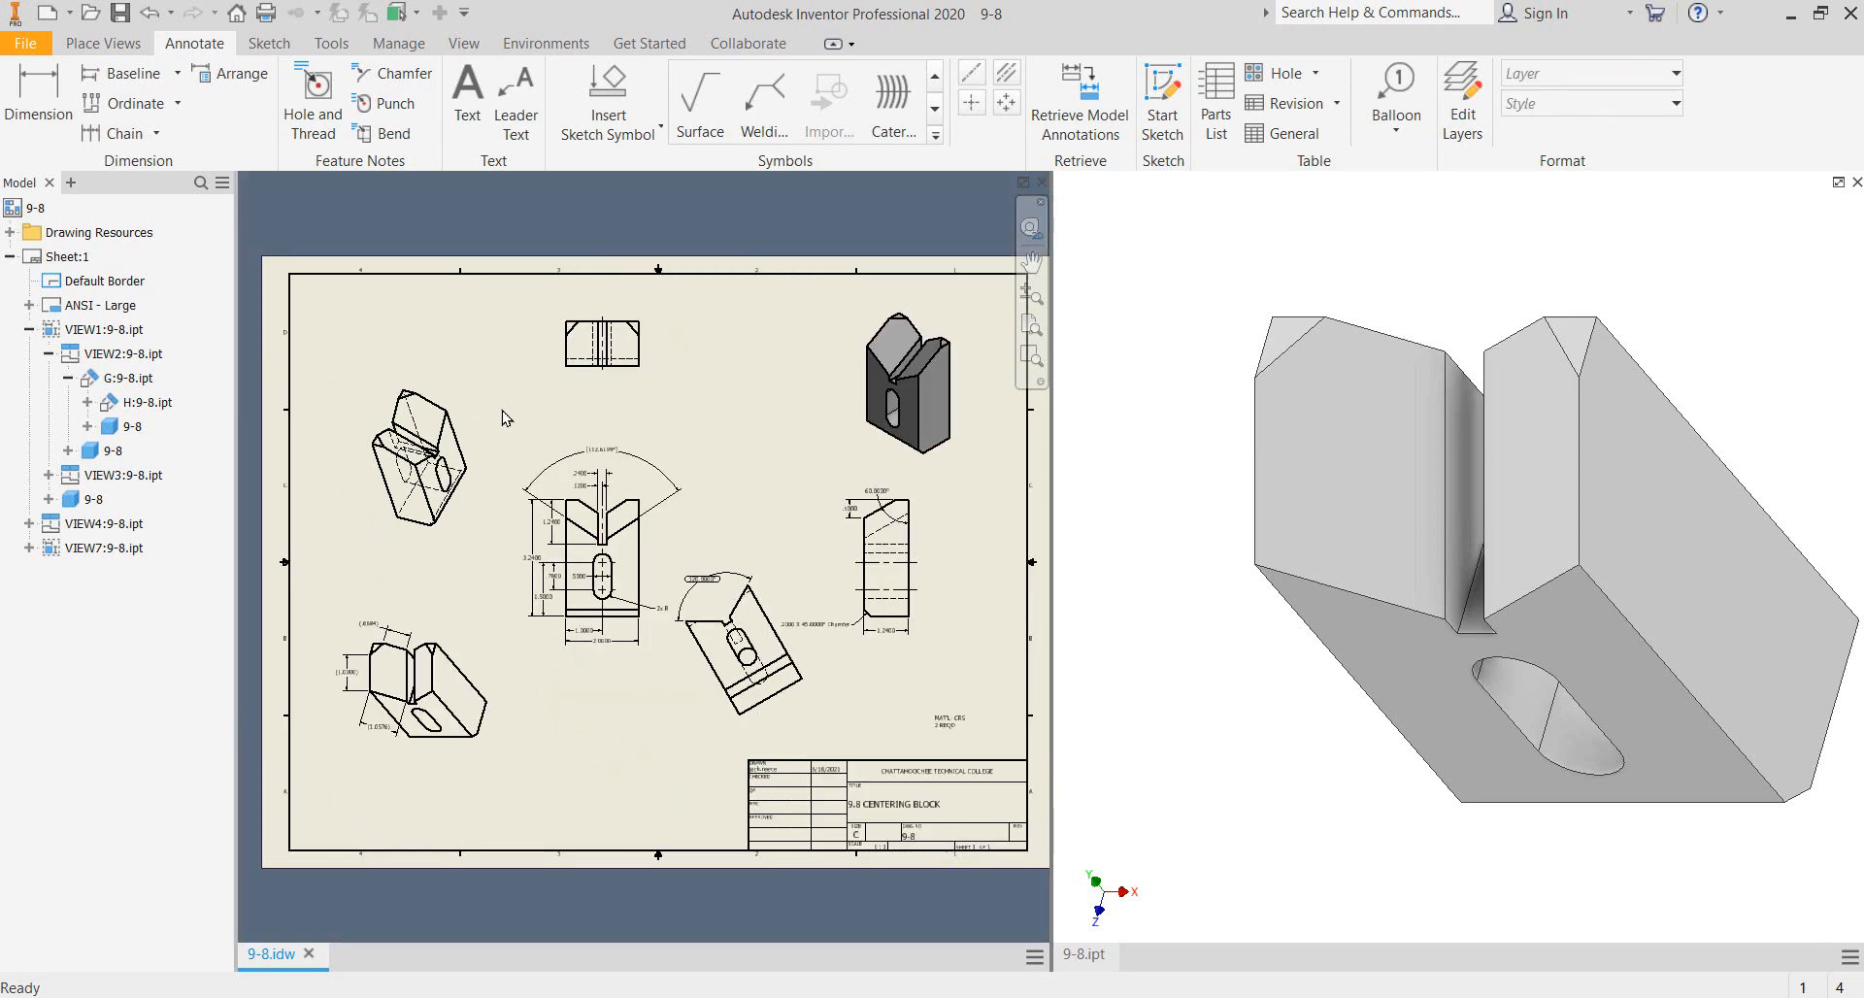